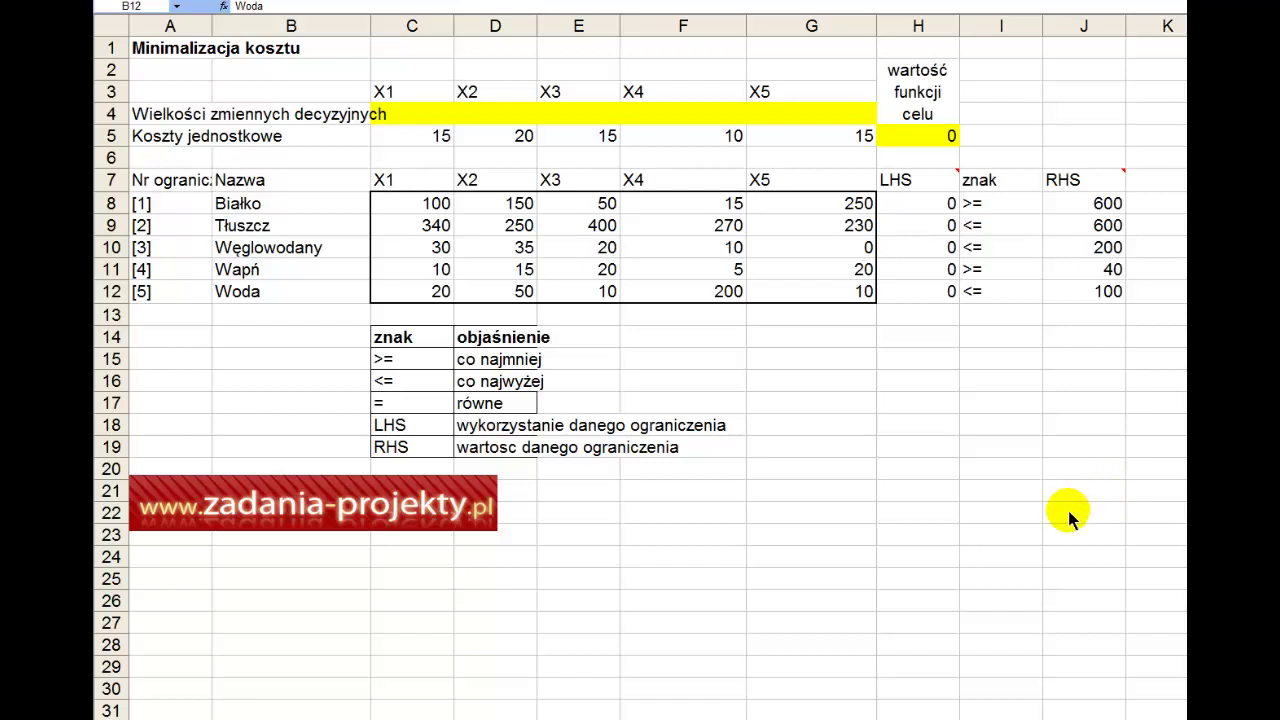
# Step: Review the model: X1–X5 labels, unit costs in row 5, and the SUMA.ILOCZYNÓW objective in H5
pyautogui.click(168, 97)
pyautogui.click(198, 52)
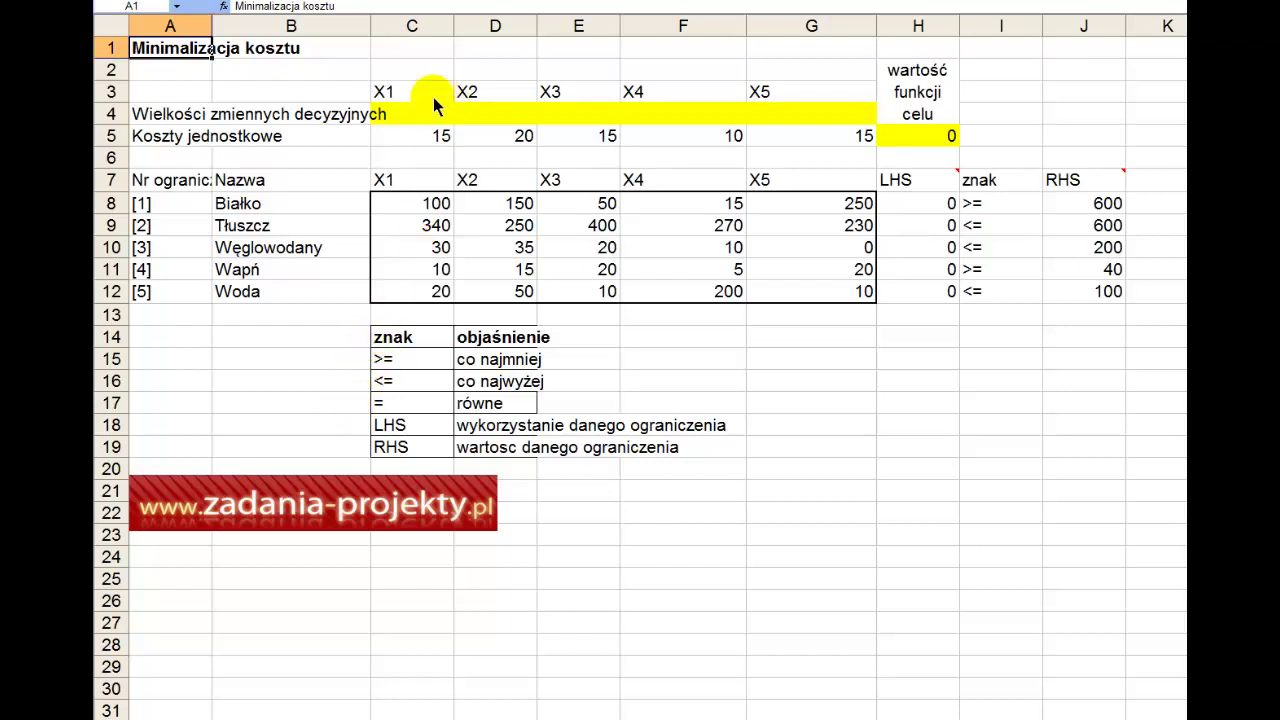
pyautogui.moveTo(411, 92); pyautogui.dragTo(777, 92)
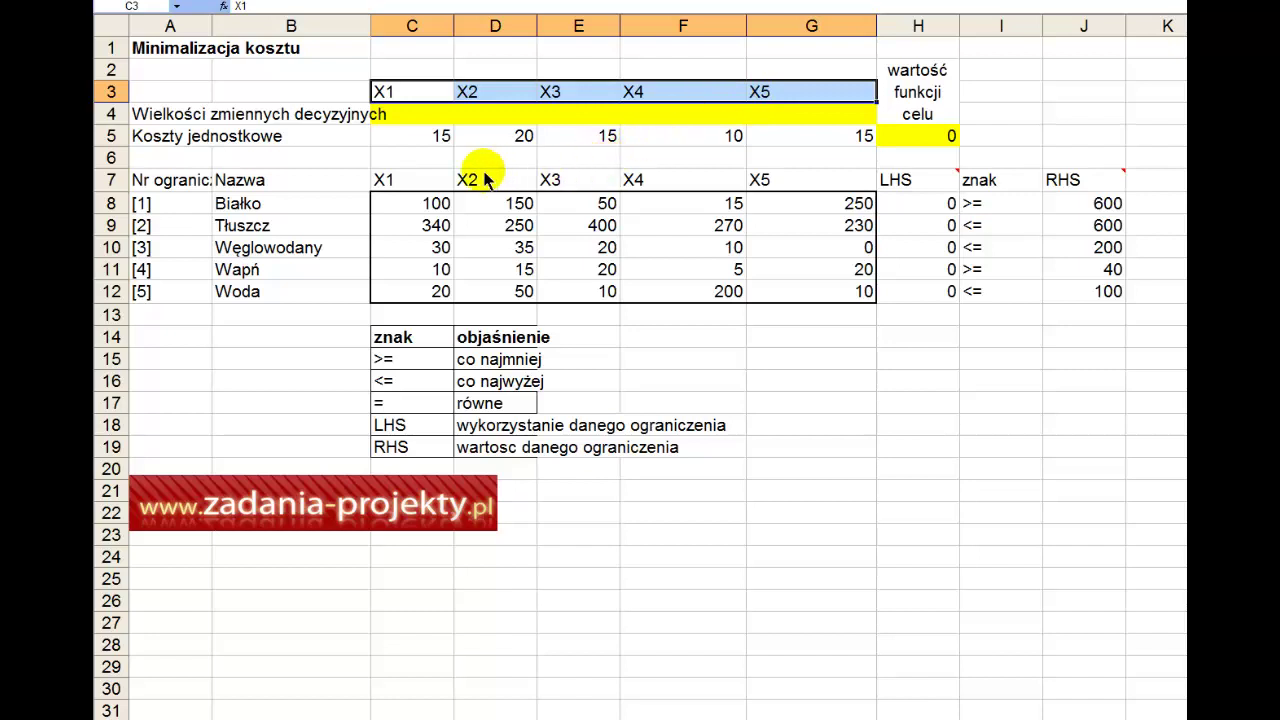
pyautogui.moveTo(235, 203); pyautogui.dragTo(265, 297)
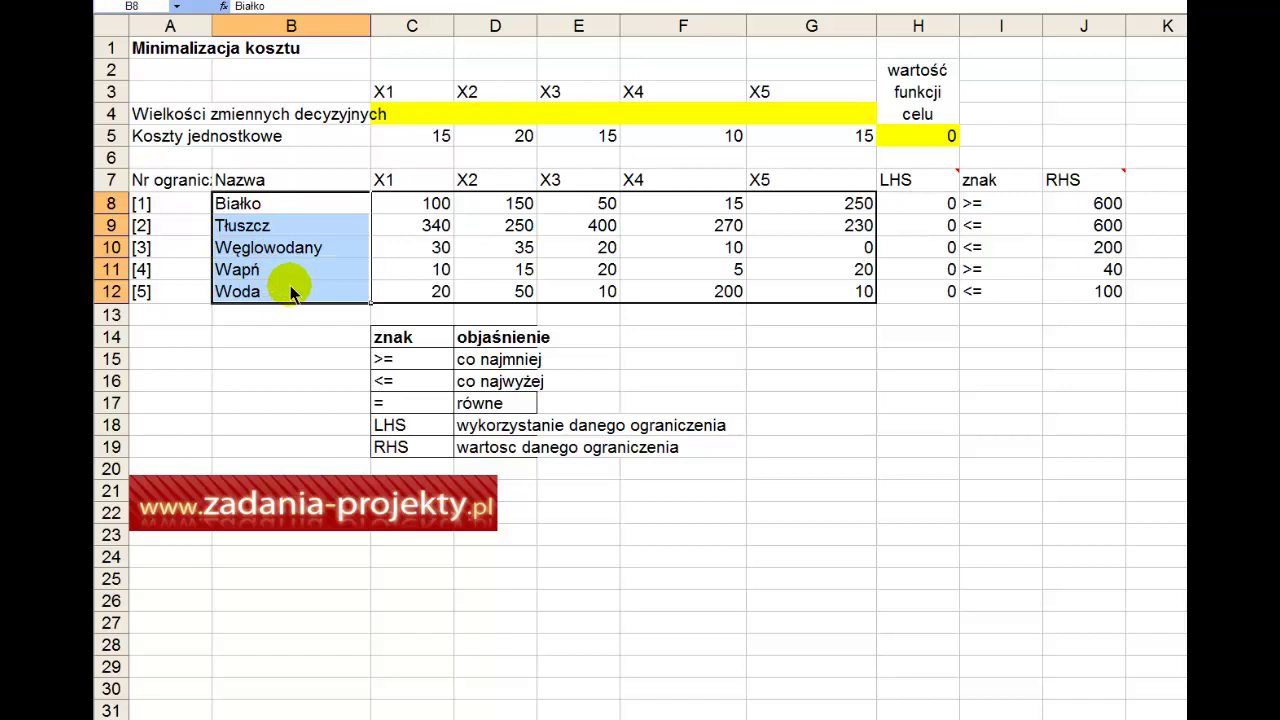
pyautogui.moveTo(415, 145); pyautogui.dragTo(772, 146)
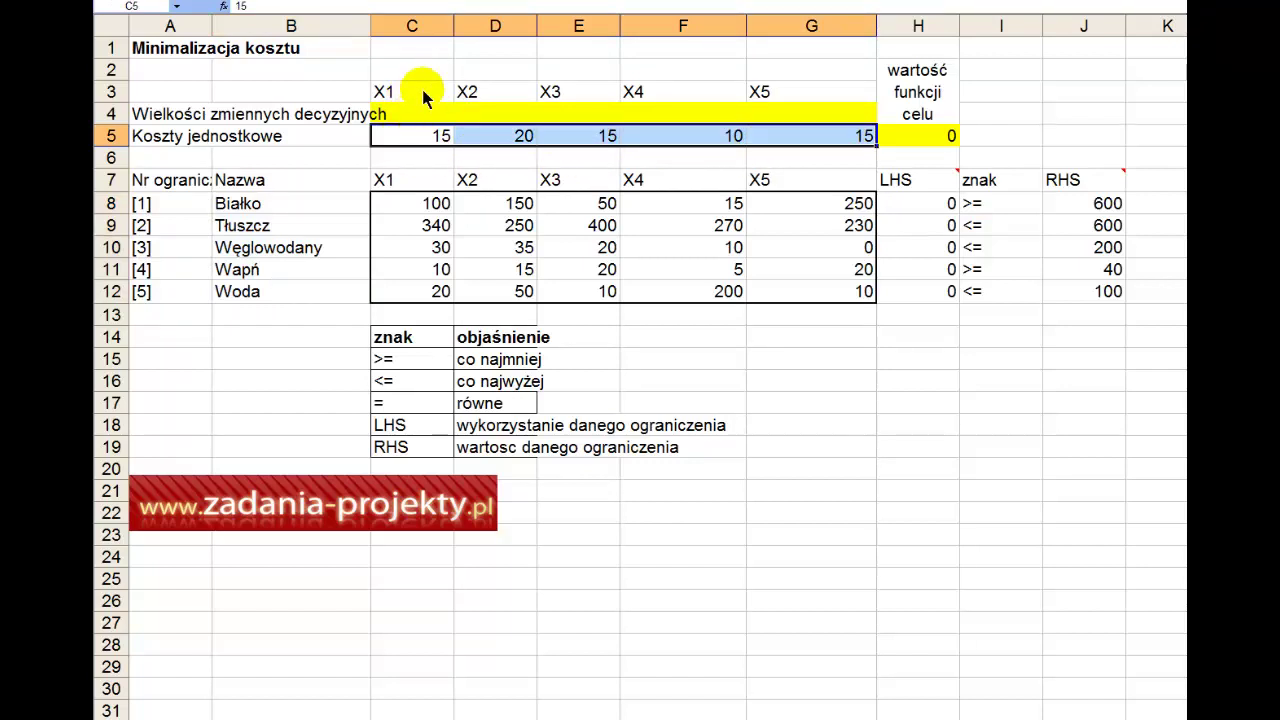
pyautogui.moveTo(419, 93); pyautogui.dragTo(760, 92)
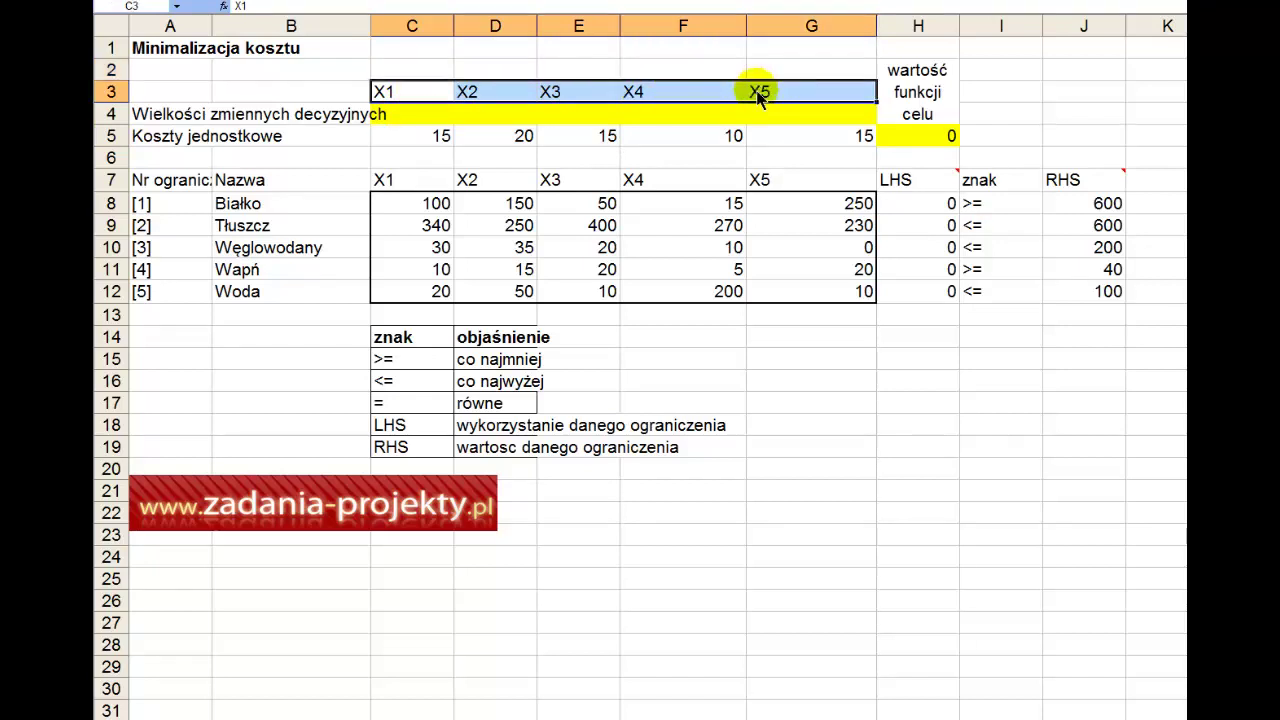
pyautogui.click(428, 118)
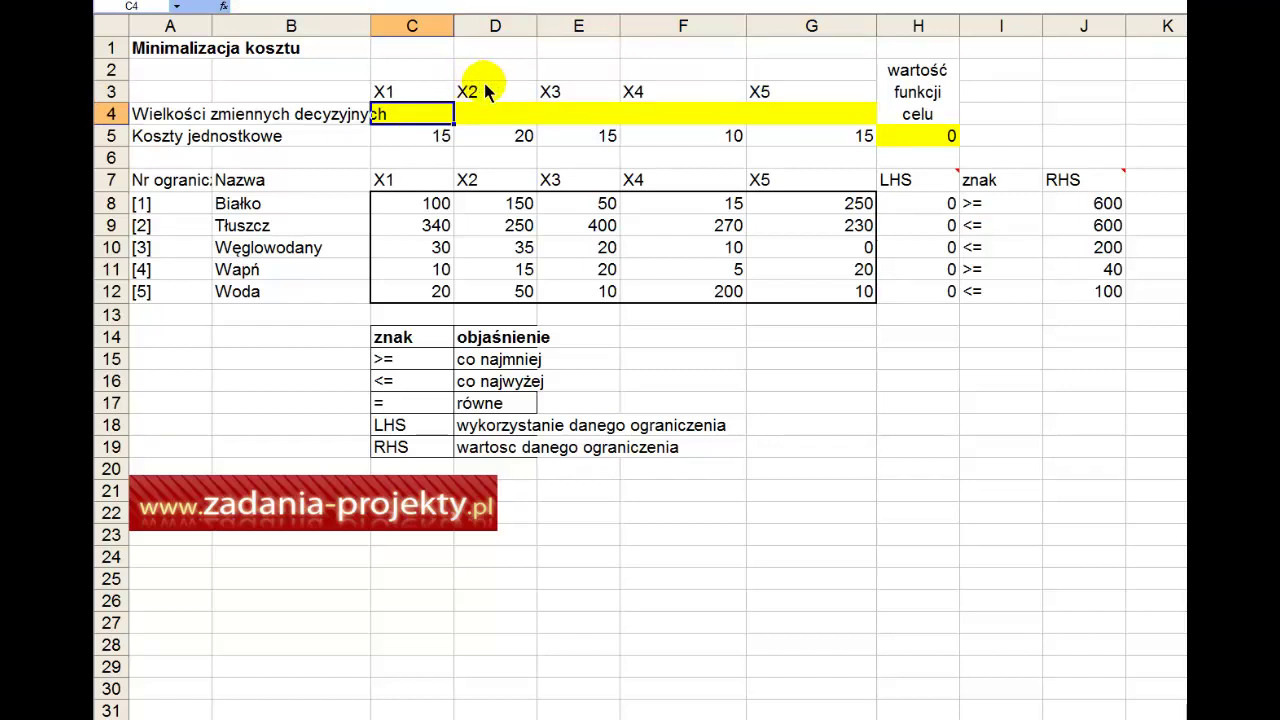
pyautogui.click(907, 140)
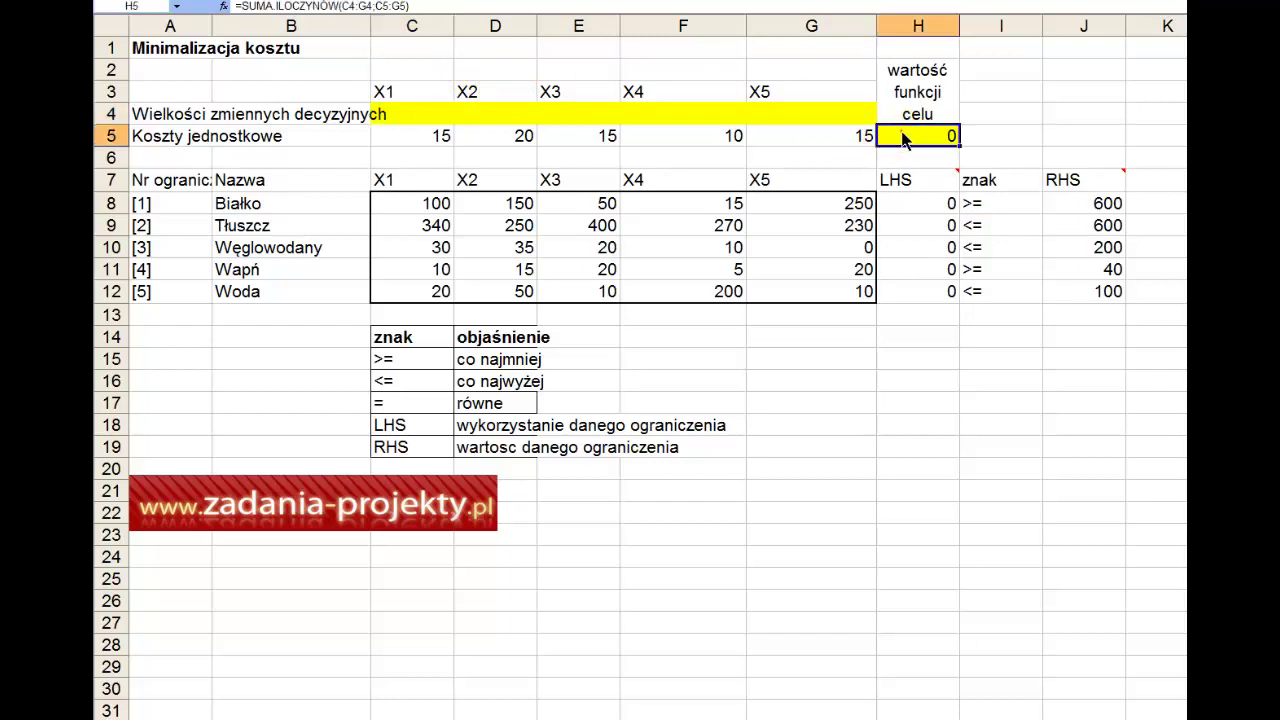
pyautogui.doubleClick(903, 140)
pyautogui.moveTo(897, 183)
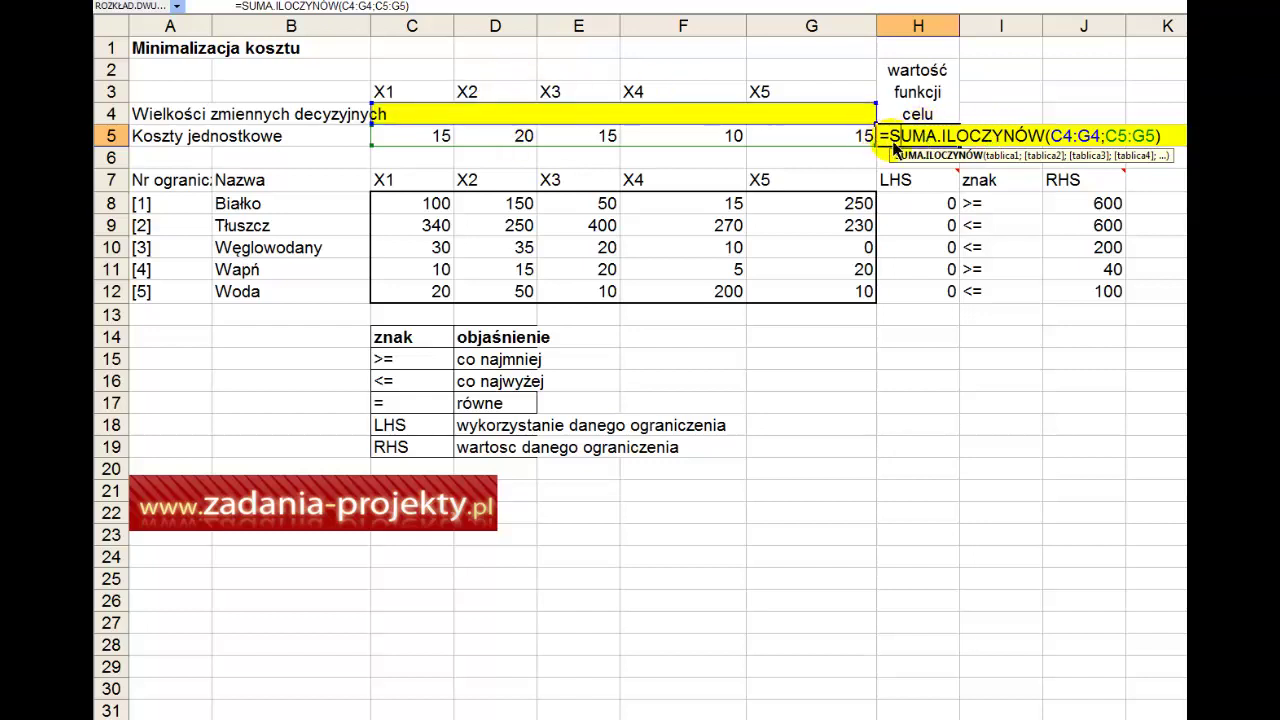
pyautogui.moveTo(892, 143); pyautogui.dragTo(1045, 137)
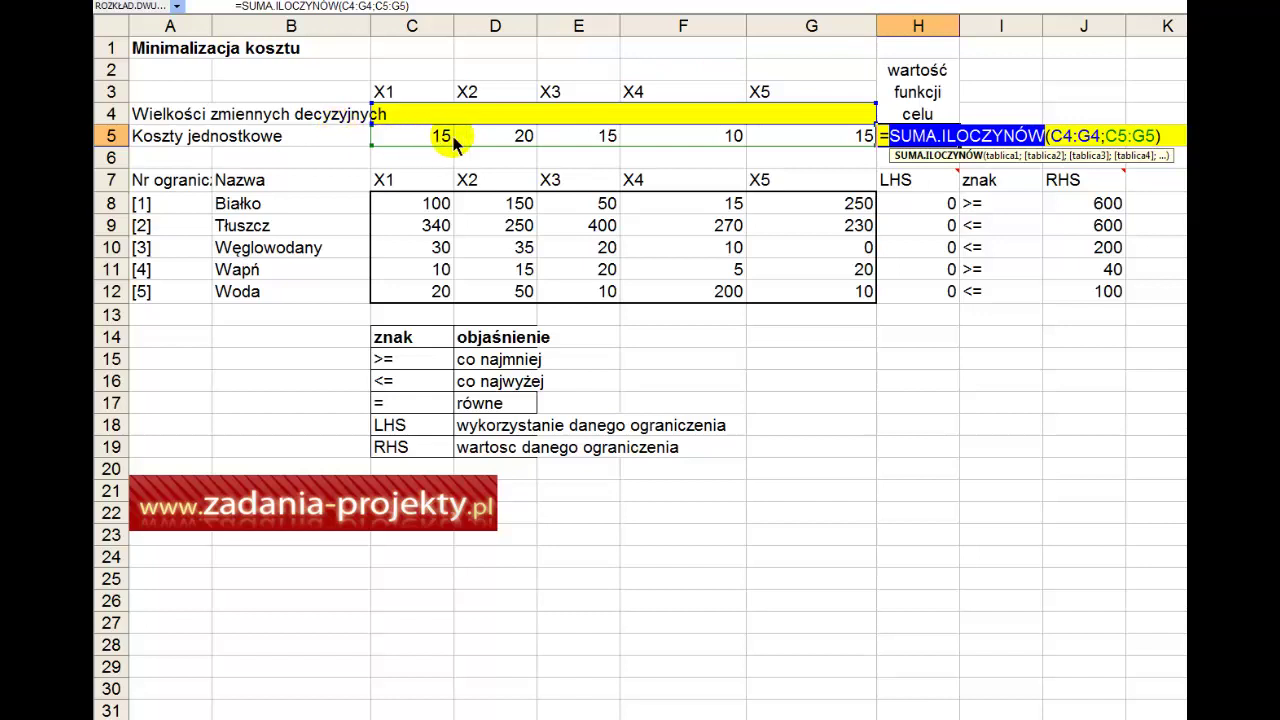
pyautogui.hotkey('ctrl', 'Return')
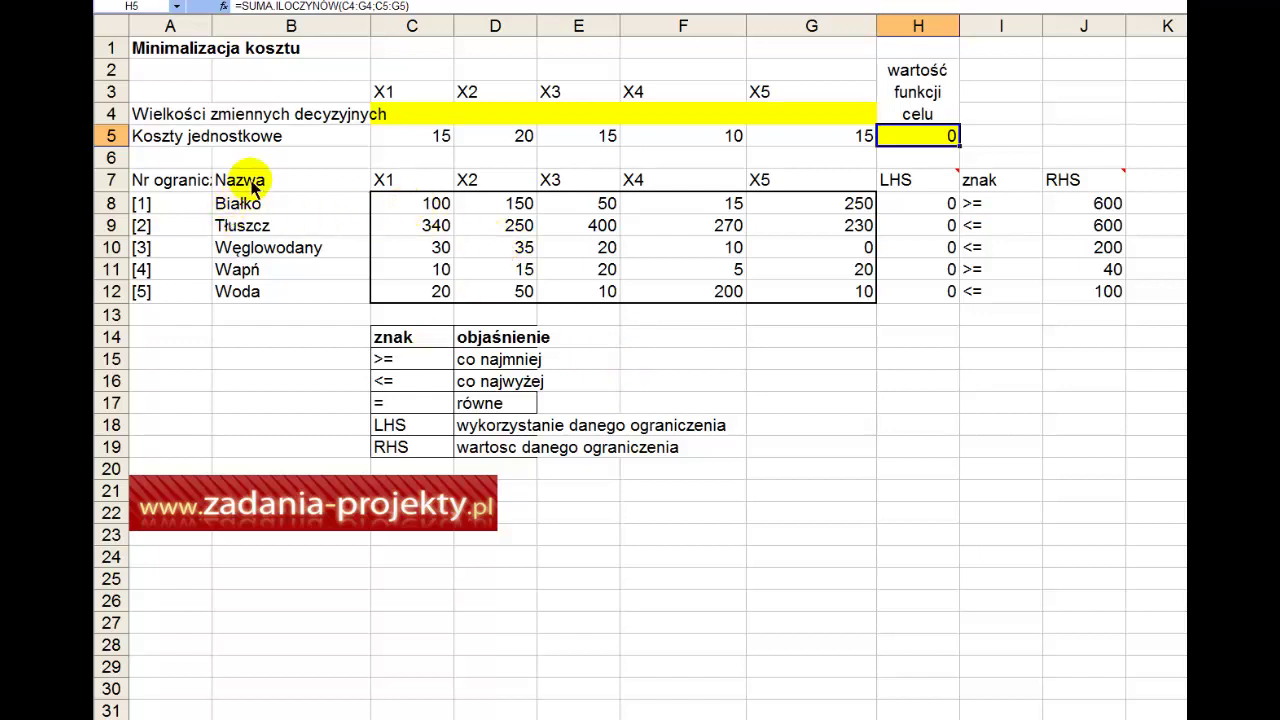
# Step: Walk through the constraint table: names Białko to Woda and coefficients in C8:G12
pyautogui.moveTo(225, 180); pyautogui.dragTo(235, 303)
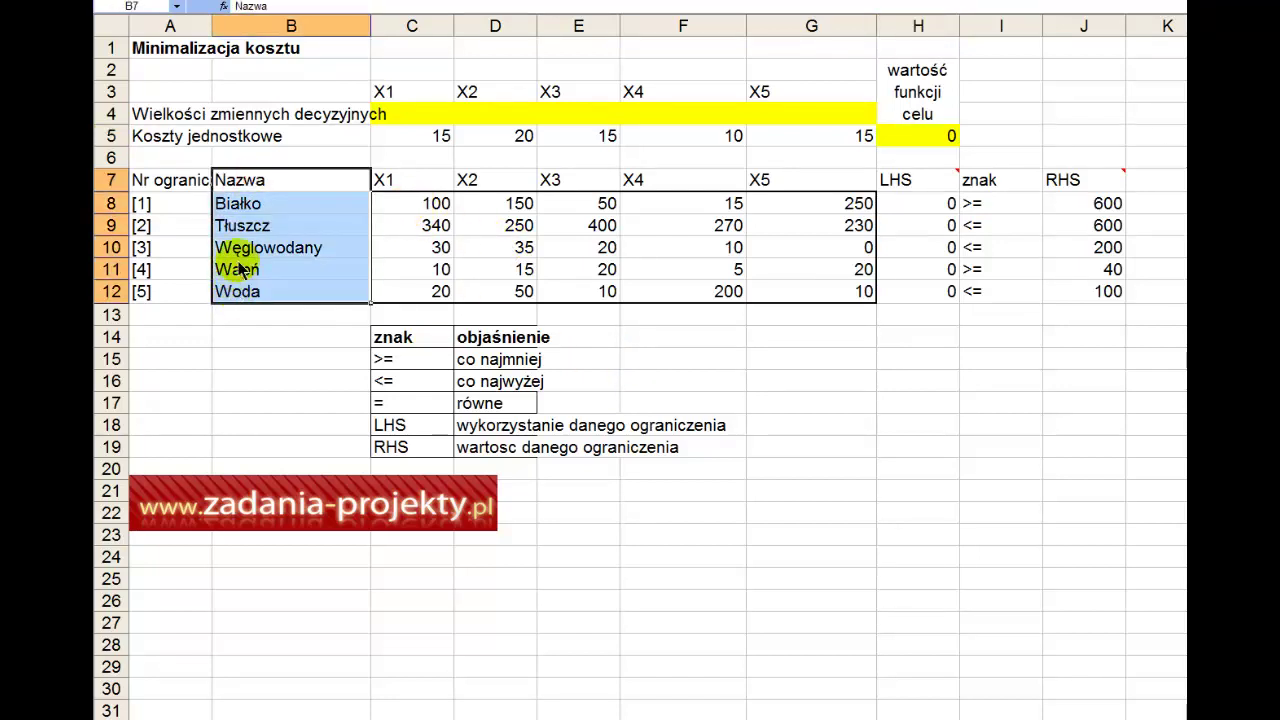
pyautogui.moveTo(175, 203); pyautogui.dragTo(179, 283)
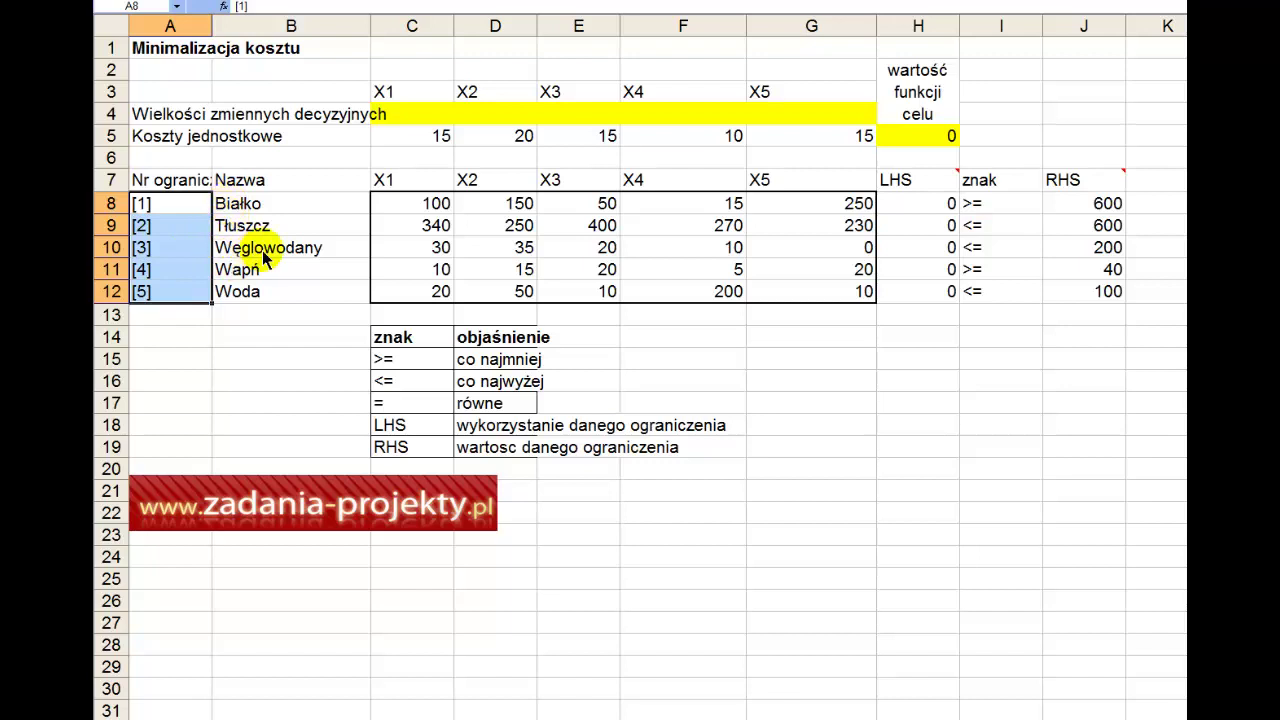
pyautogui.moveTo(314, 196); pyautogui.dragTo(314, 298)
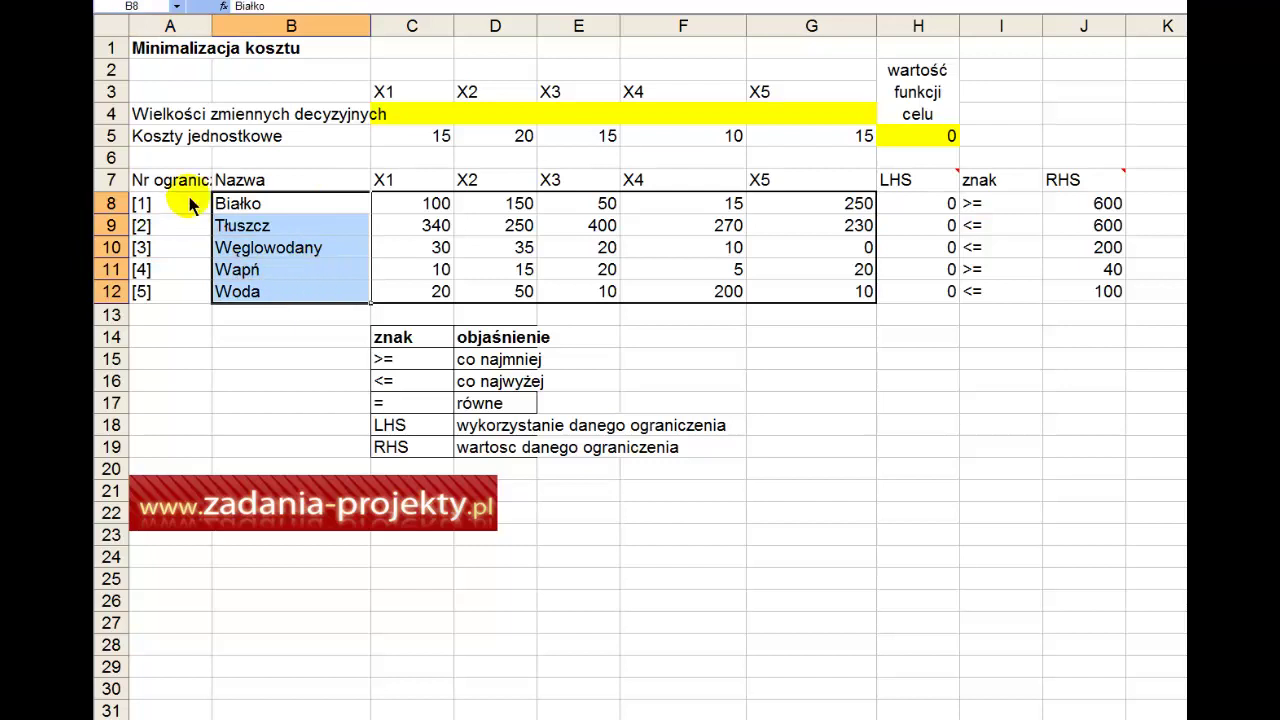
pyautogui.moveTo(166, 180); pyautogui.dragTo(168, 308)
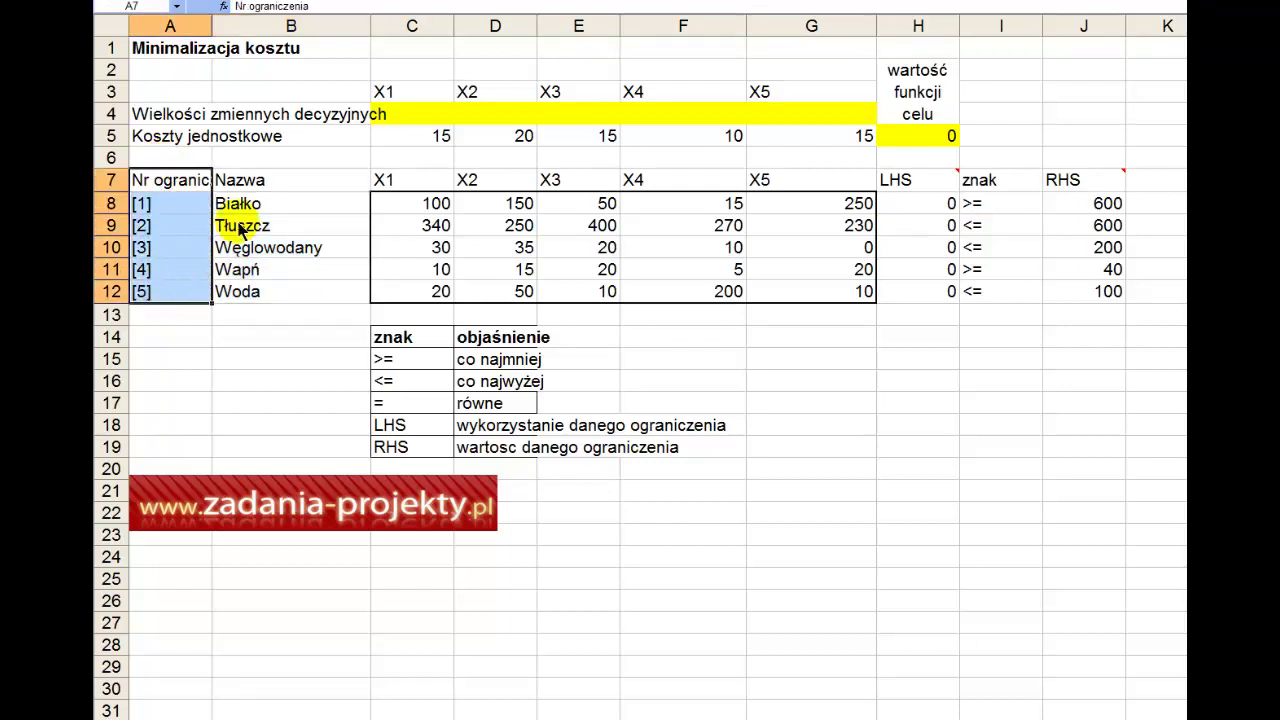
pyautogui.moveTo(280, 180); pyautogui.dragTo(283, 290)
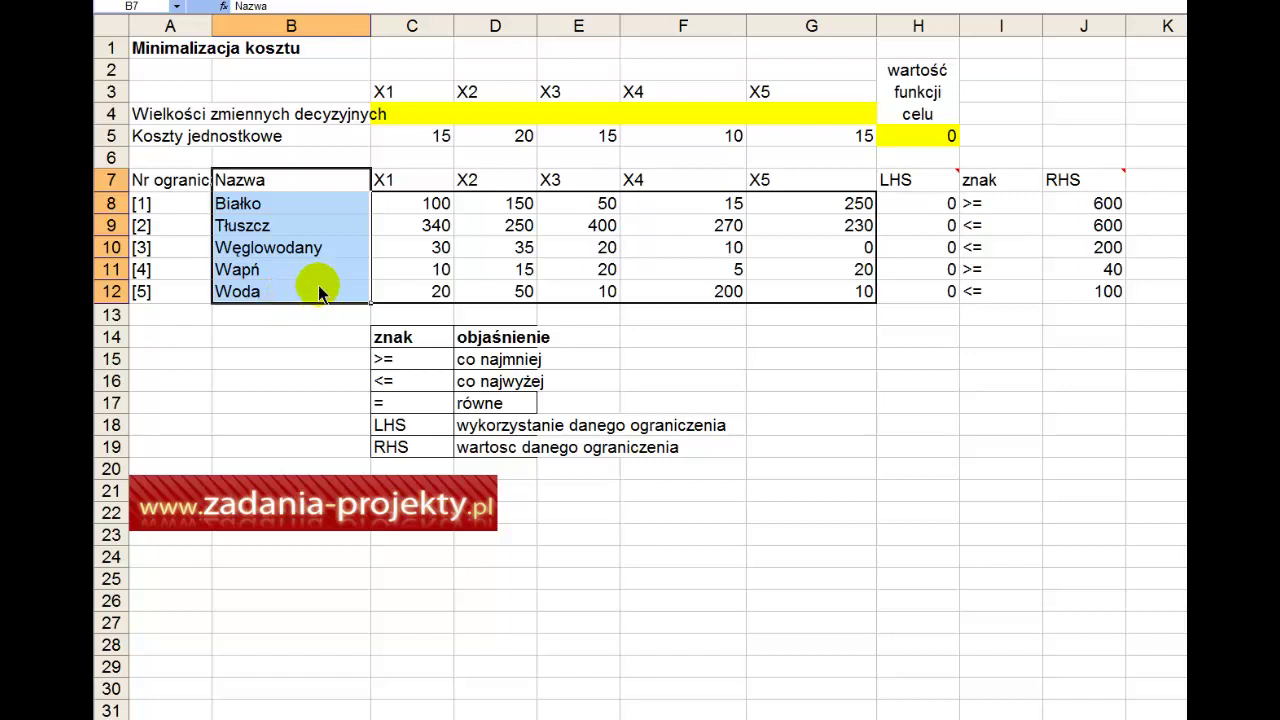
pyautogui.moveTo(400, 180); pyautogui.dragTo(823, 183)
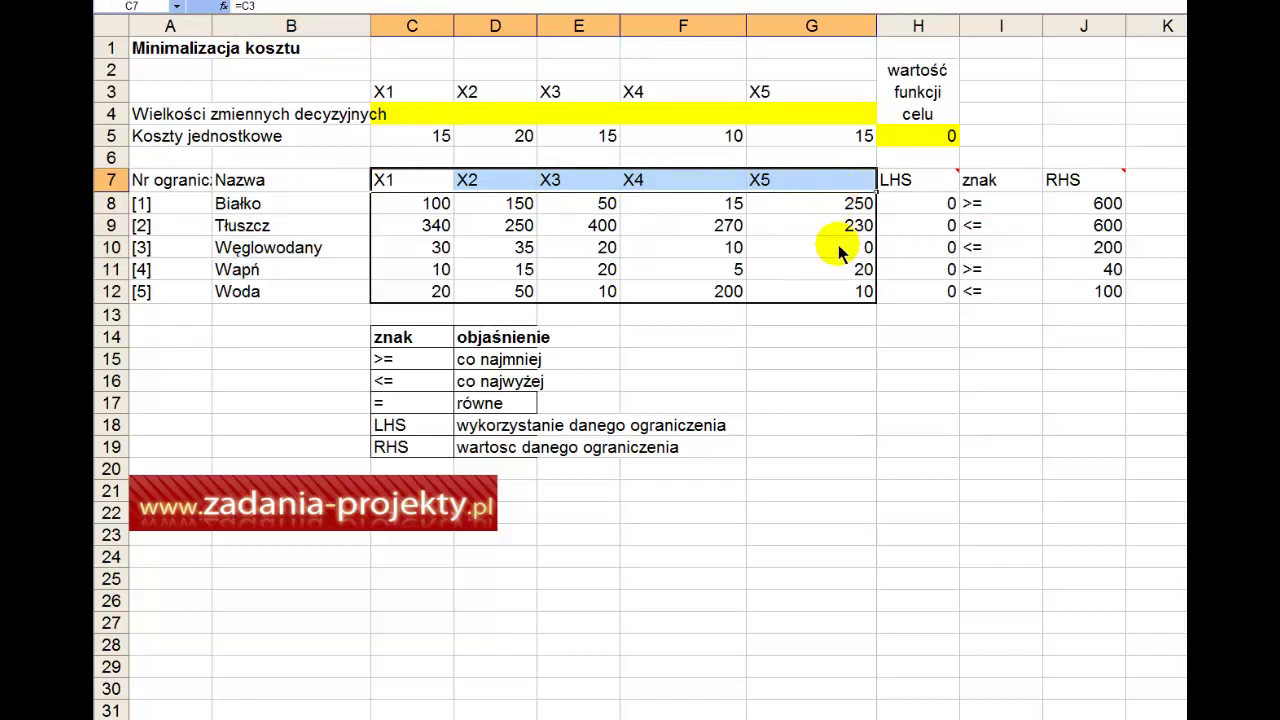
pyautogui.moveTo(425, 205); pyautogui.dragTo(815, 292)
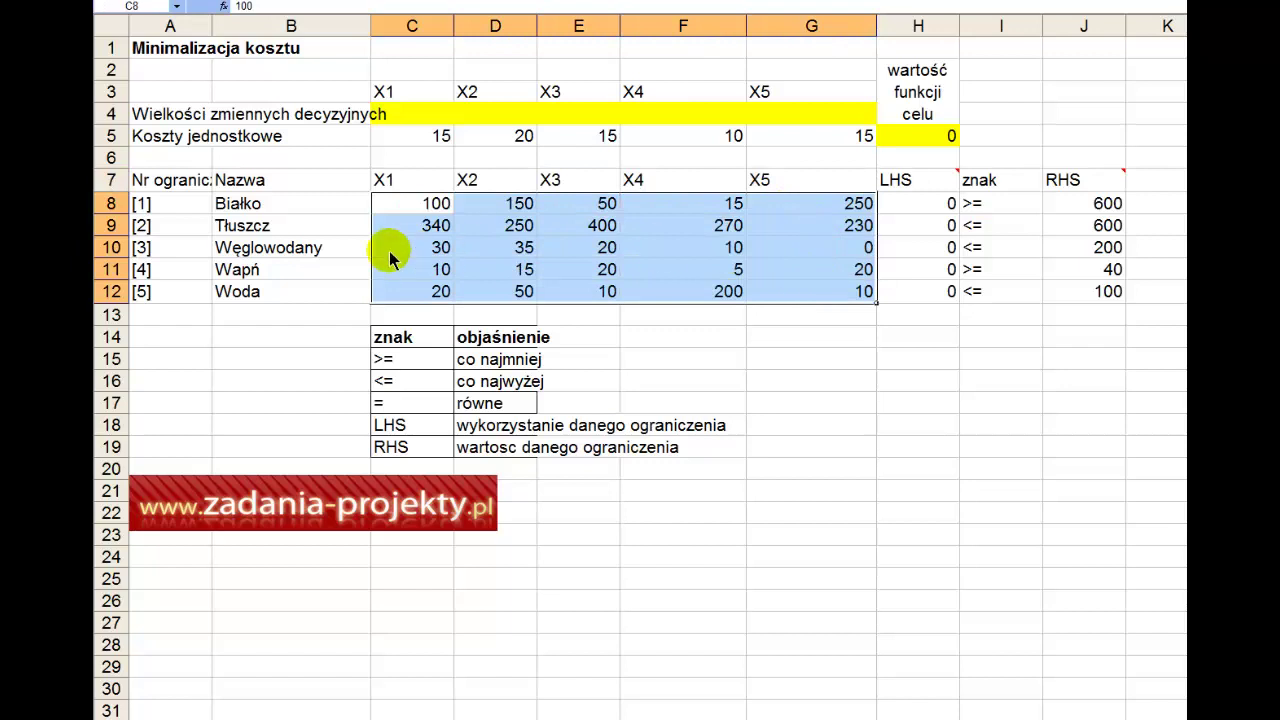
pyautogui.moveTo(445, 210); pyautogui.dragTo(808, 200)
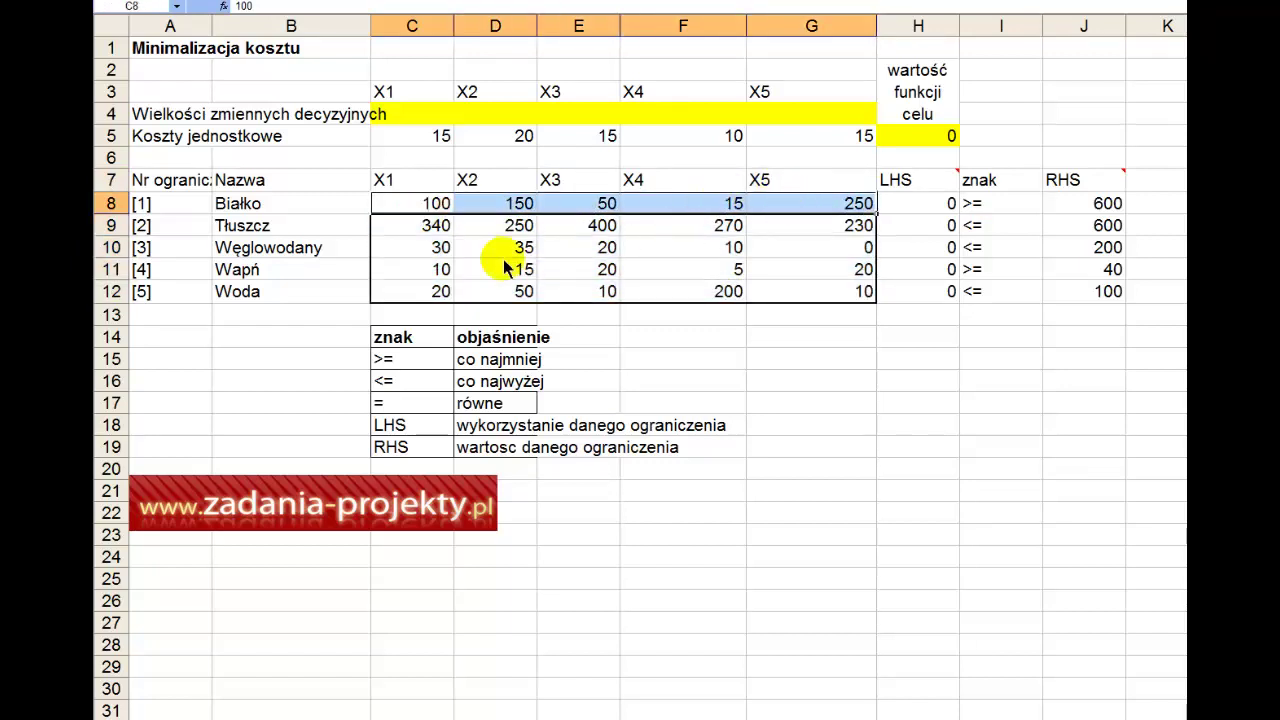
pyautogui.moveTo(430, 230); pyautogui.dragTo(810, 226)
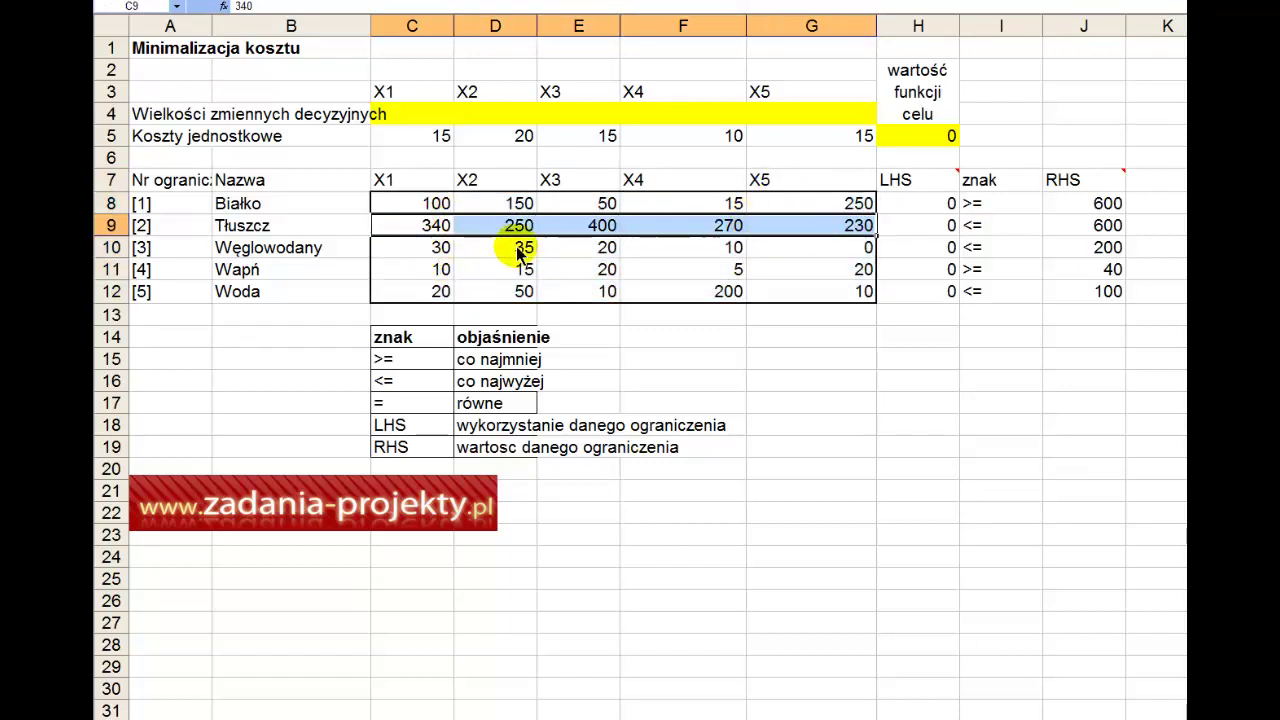
pyautogui.moveTo(445, 248); pyautogui.dragTo(815, 248)
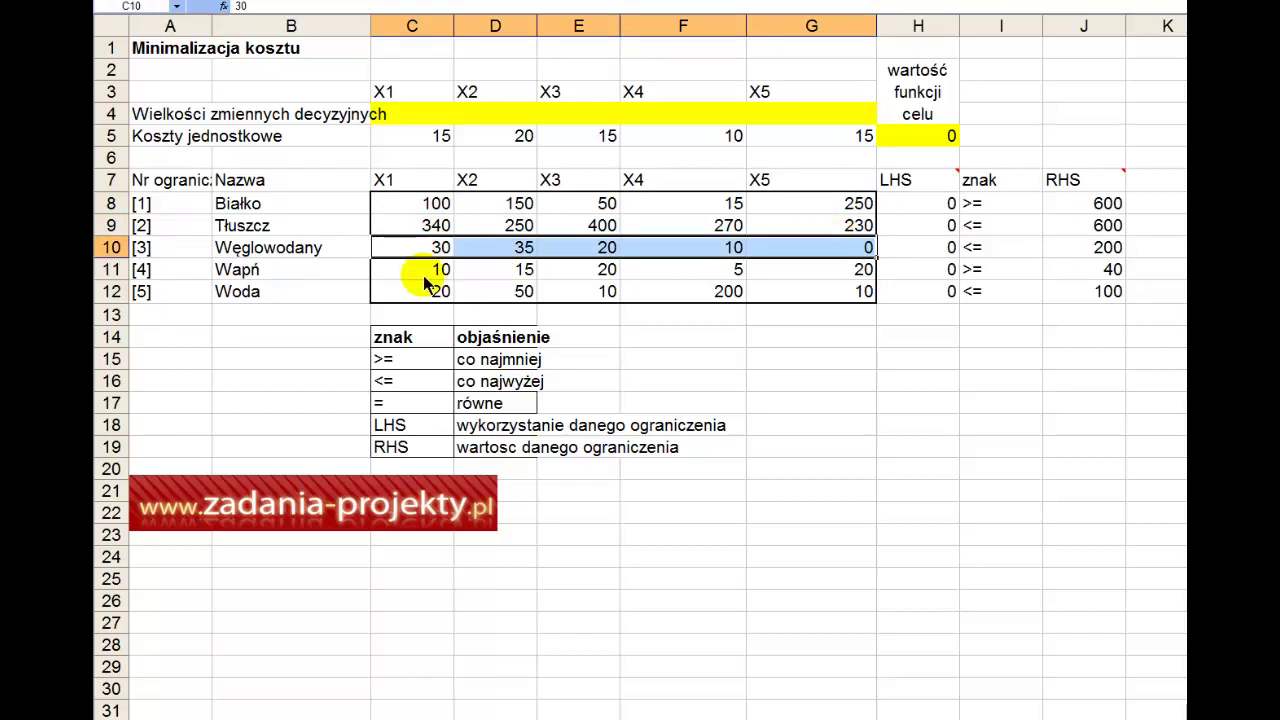
pyautogui.moveTo(428, 272); pyautogui.dragTo(423, 302)
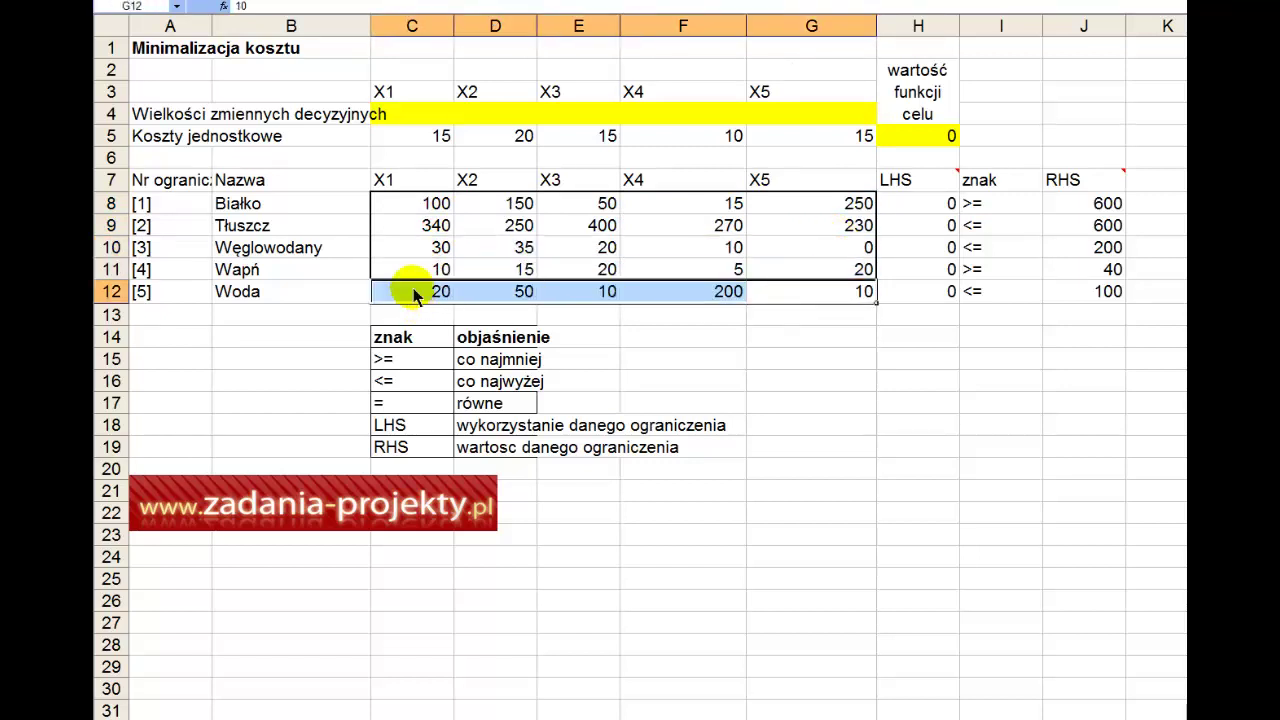
pyautogui.moveTo(422, 183); pyautogui.dragTo(766, 183)
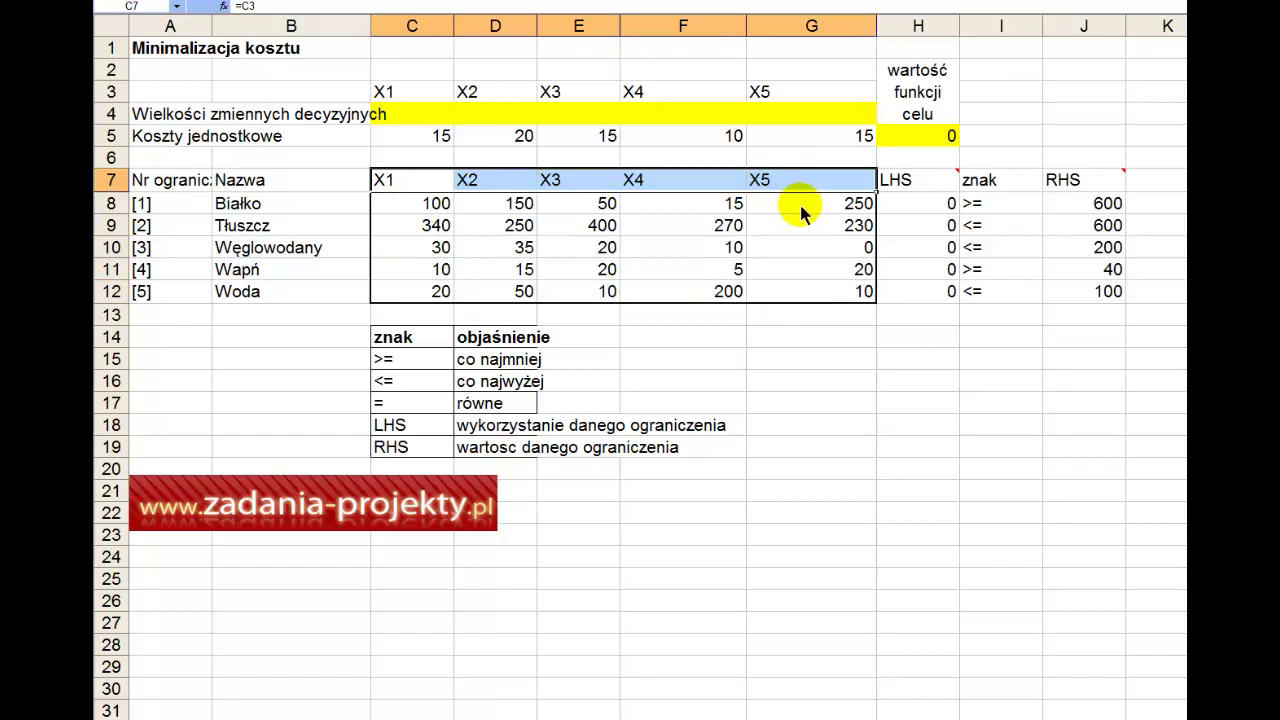
# Step: Inspect the H8 and H9 LHS formulas and relate decision cells C4:G4 to H5 and H8:H12
pyautogui.doubleClick(898, 210)
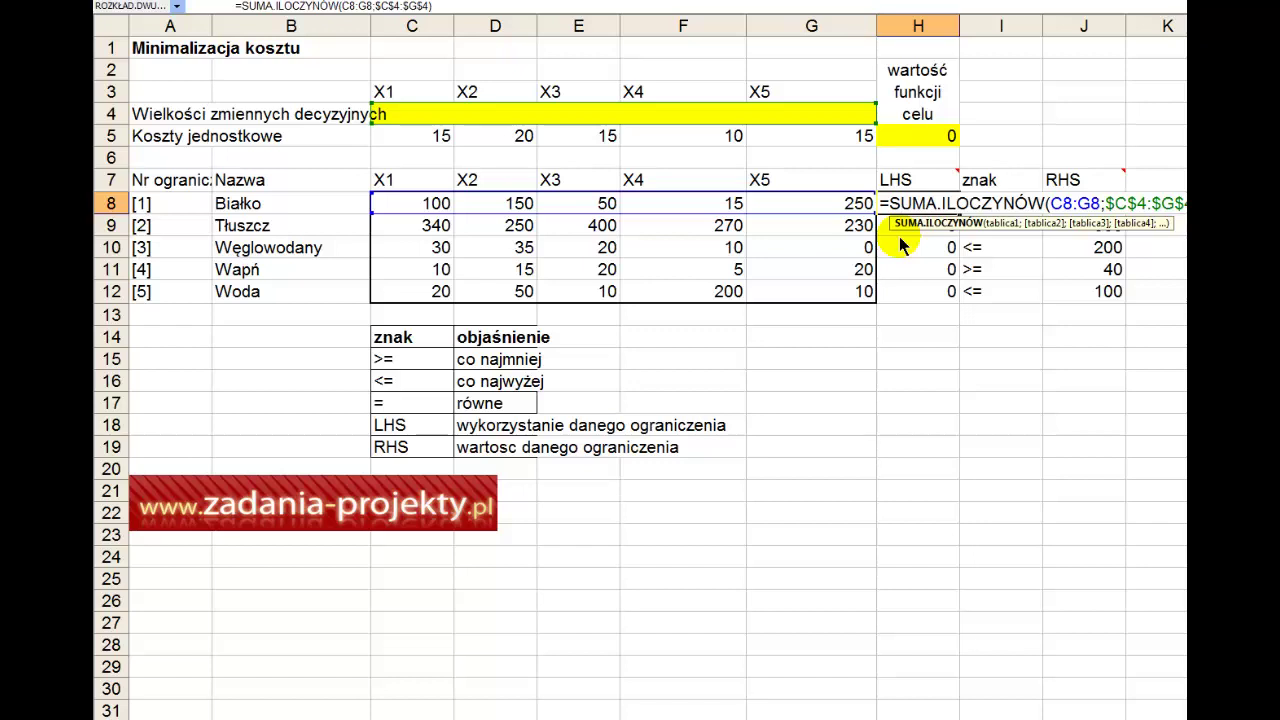
pyautogui.press('Return')
pyautogui.doubleClick(898, 232)
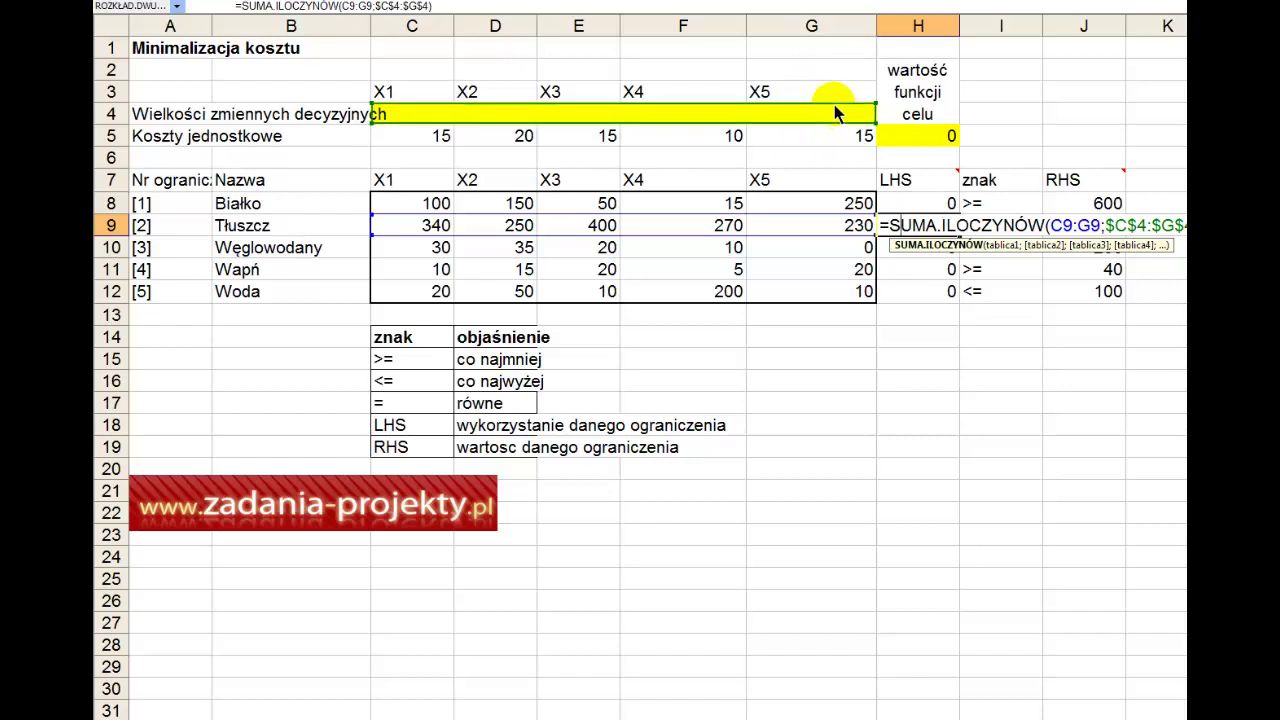
pyautogui.press('Return')
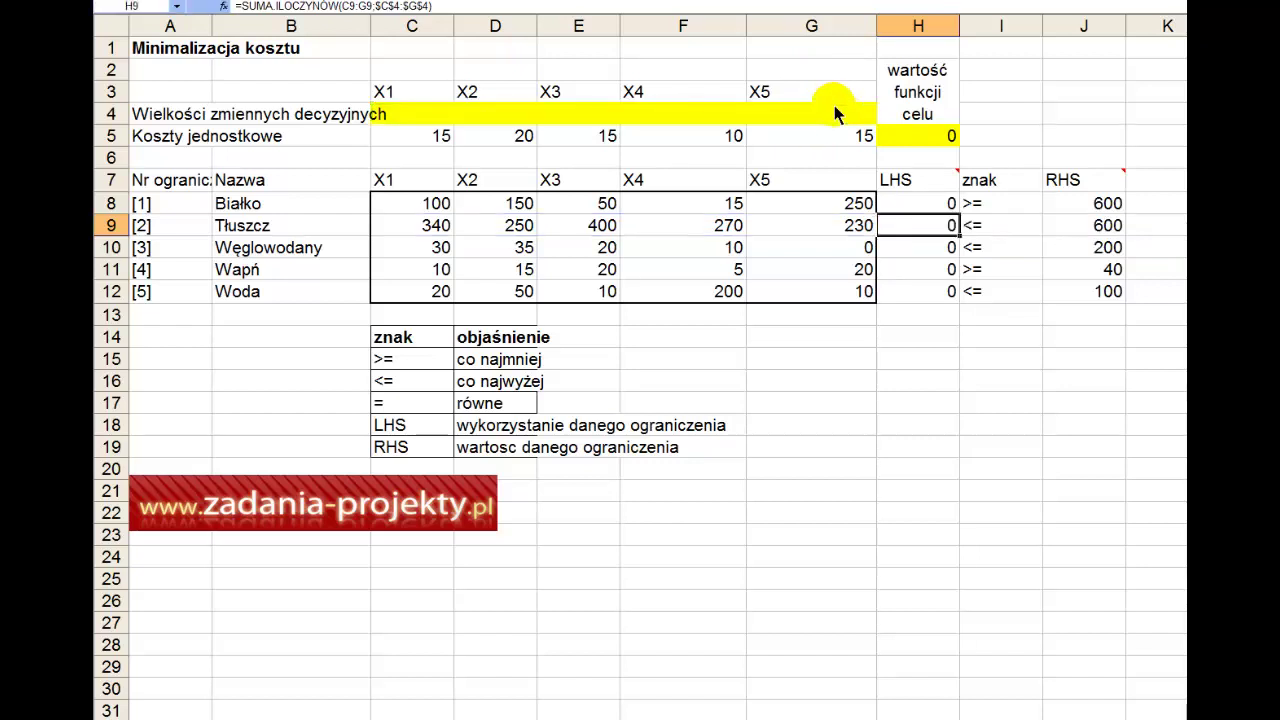
pyautogui.click(834, 108)
pyautogui.click(888, 138)
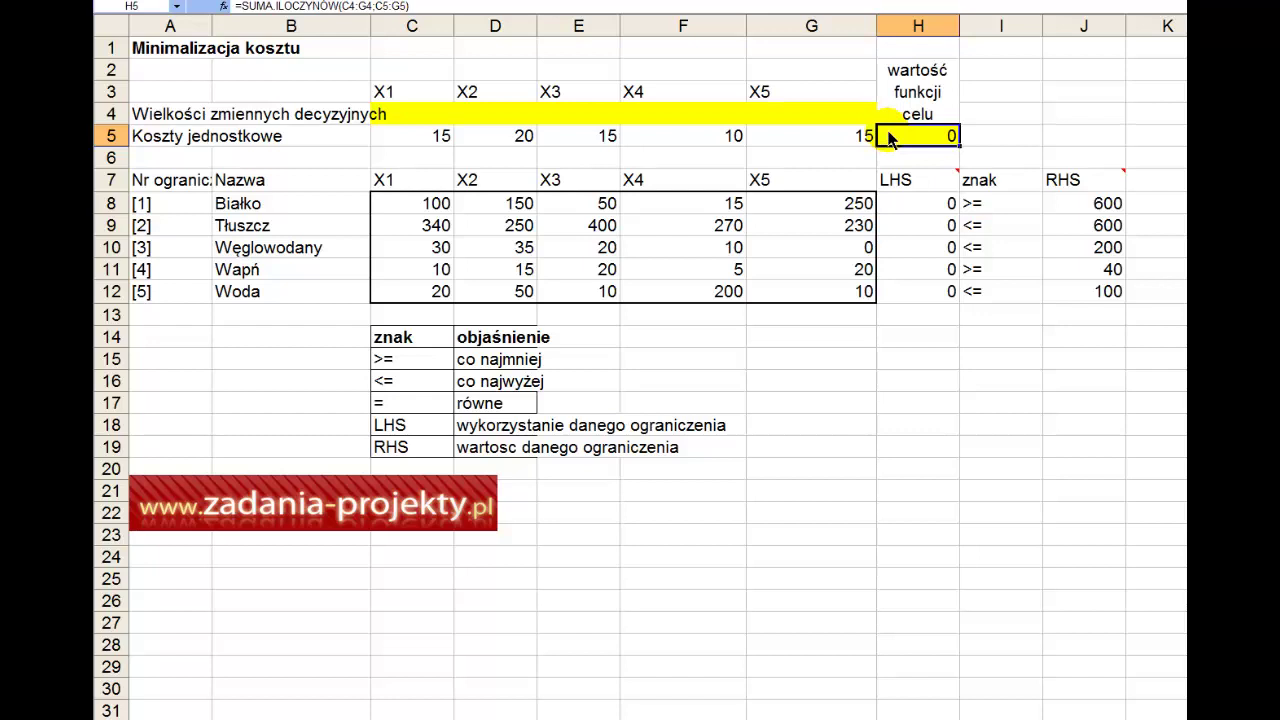
pyautogui.moveTo(775, 114); pyautogui.dragTo(408, 118)
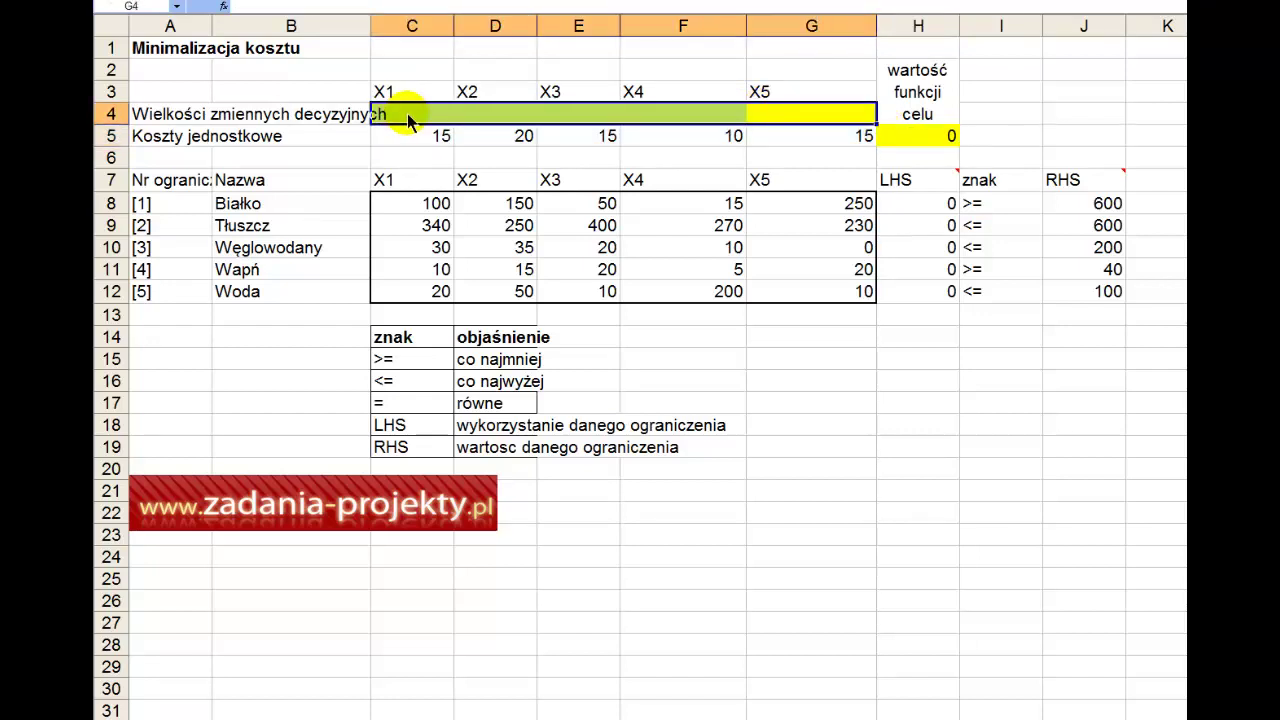
pyautogui.click(917, 137)
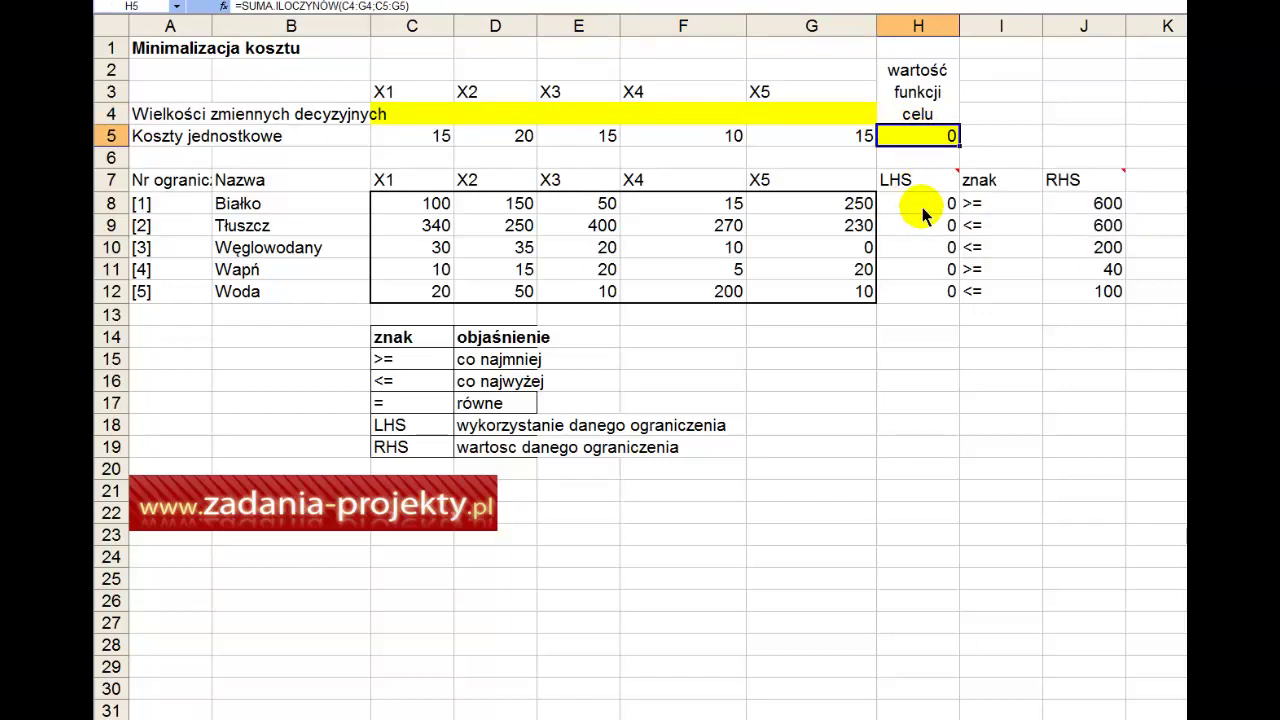
pyautogui.moveTo(922, 207); pyautogui.dragTo(928, 302)
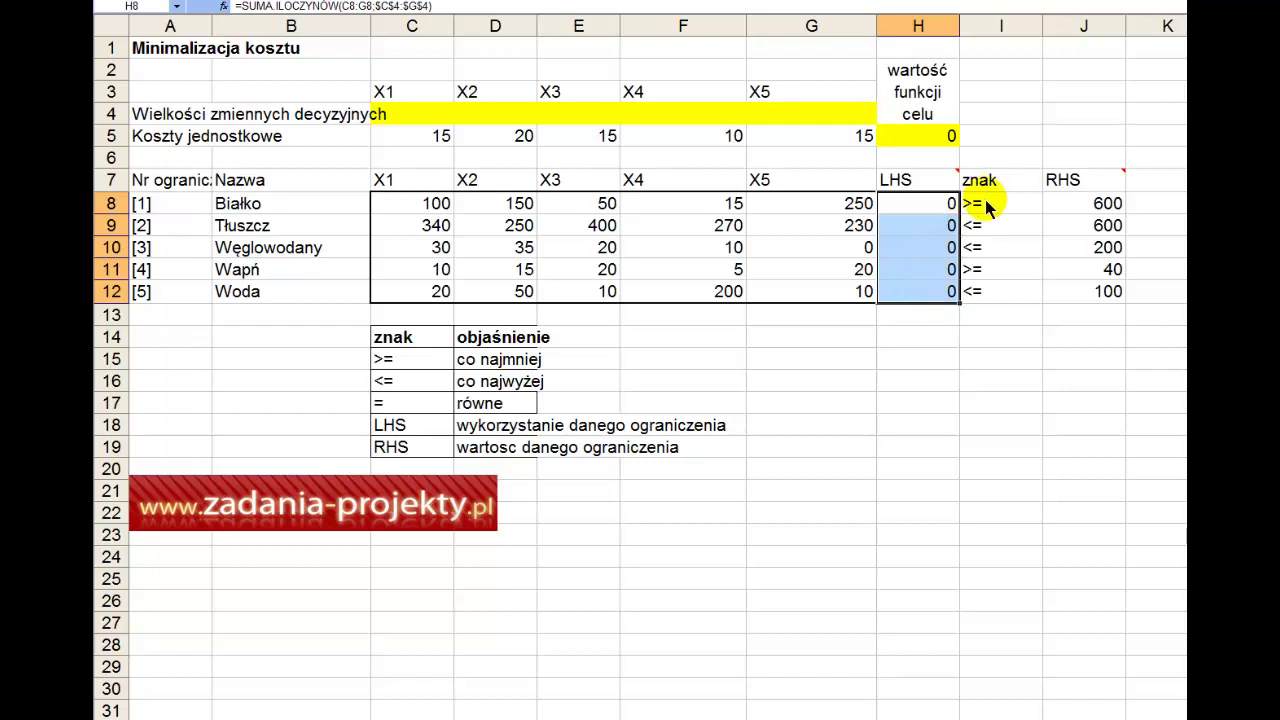
# Step: Check each constraint's sign and limit: Białko 600, Tłuszcz 600, Węglowodany 200, Wapń 40
pyautogui.click(950, 205)
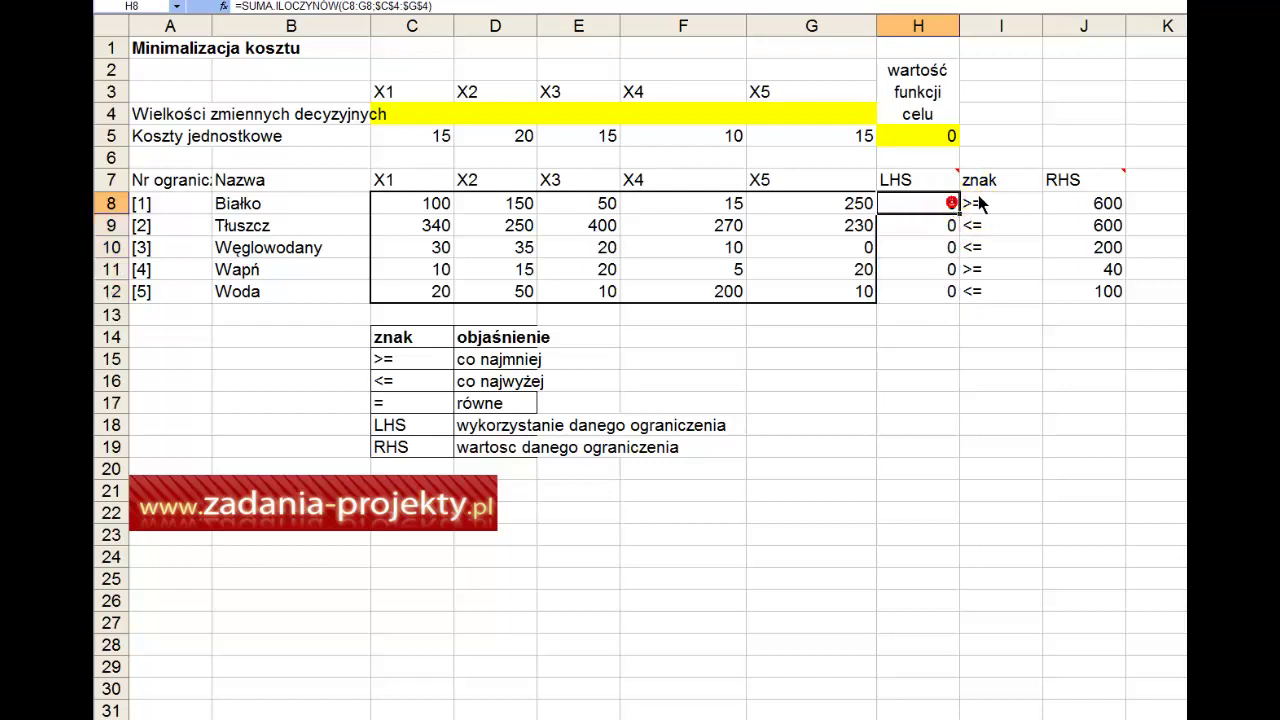
pyautogui.click(973, 210)
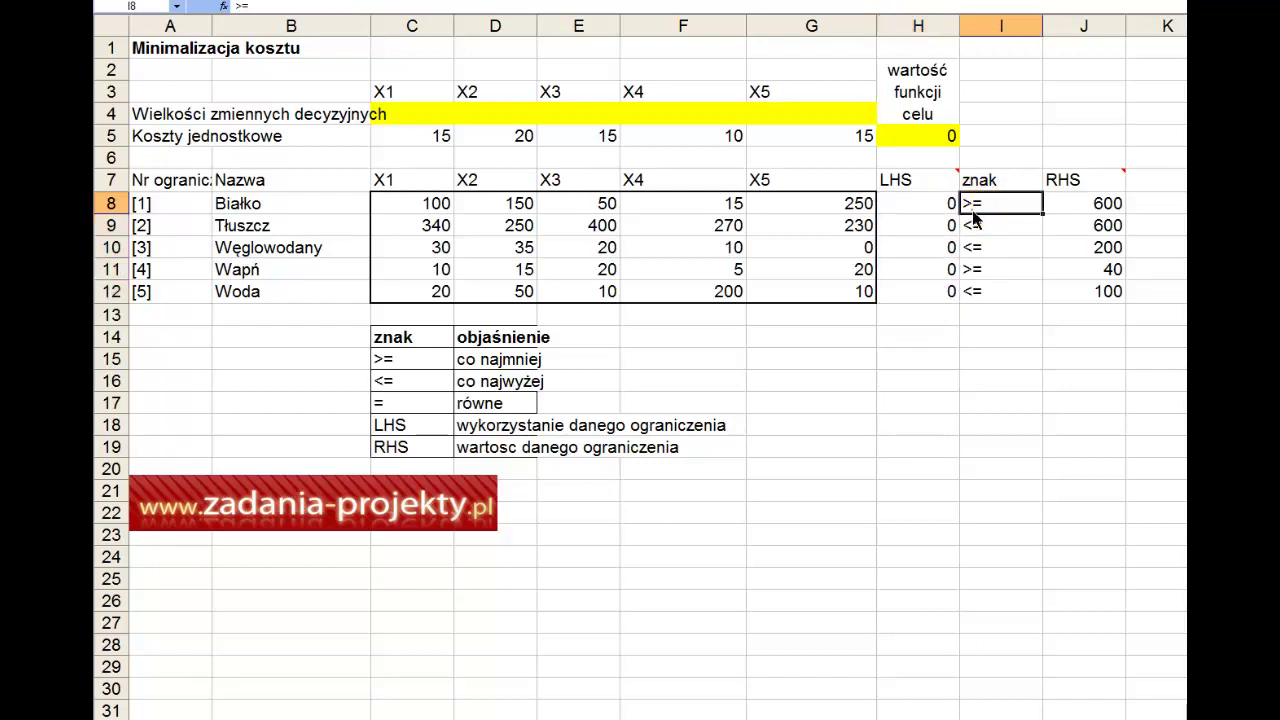
pyautogui.click(1075, 205)
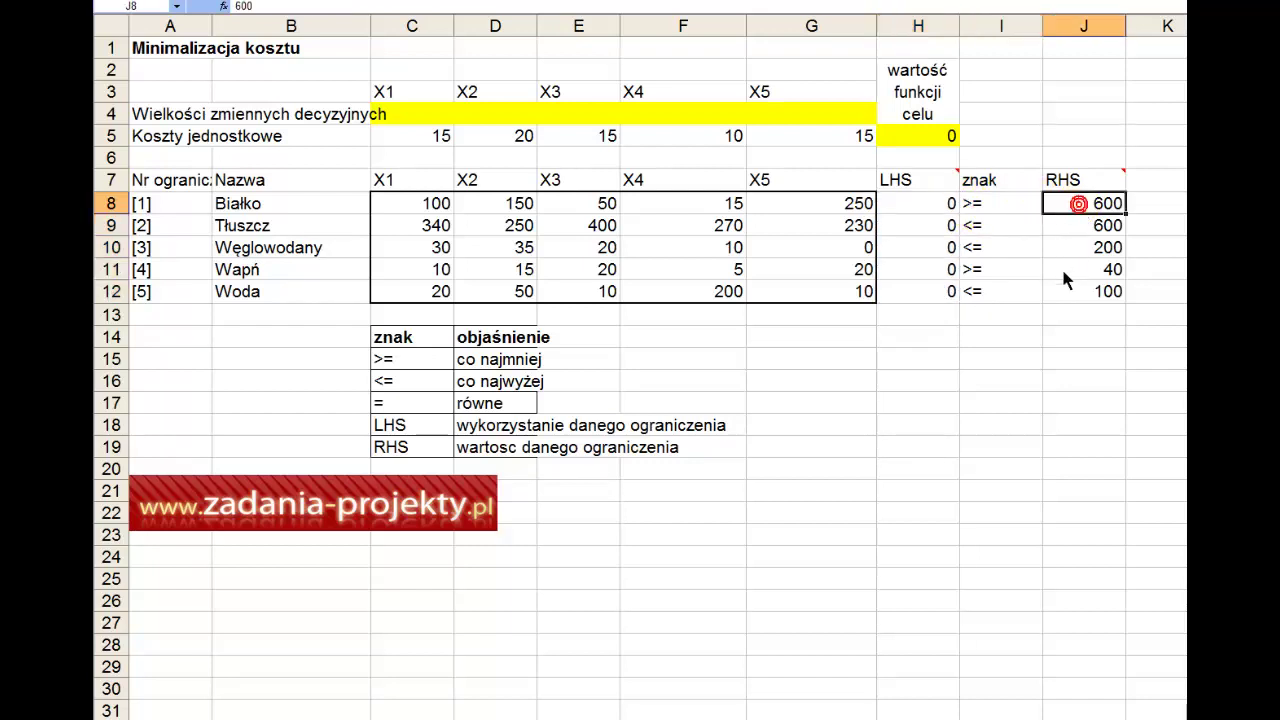
pyautogui.click(1014, 228)
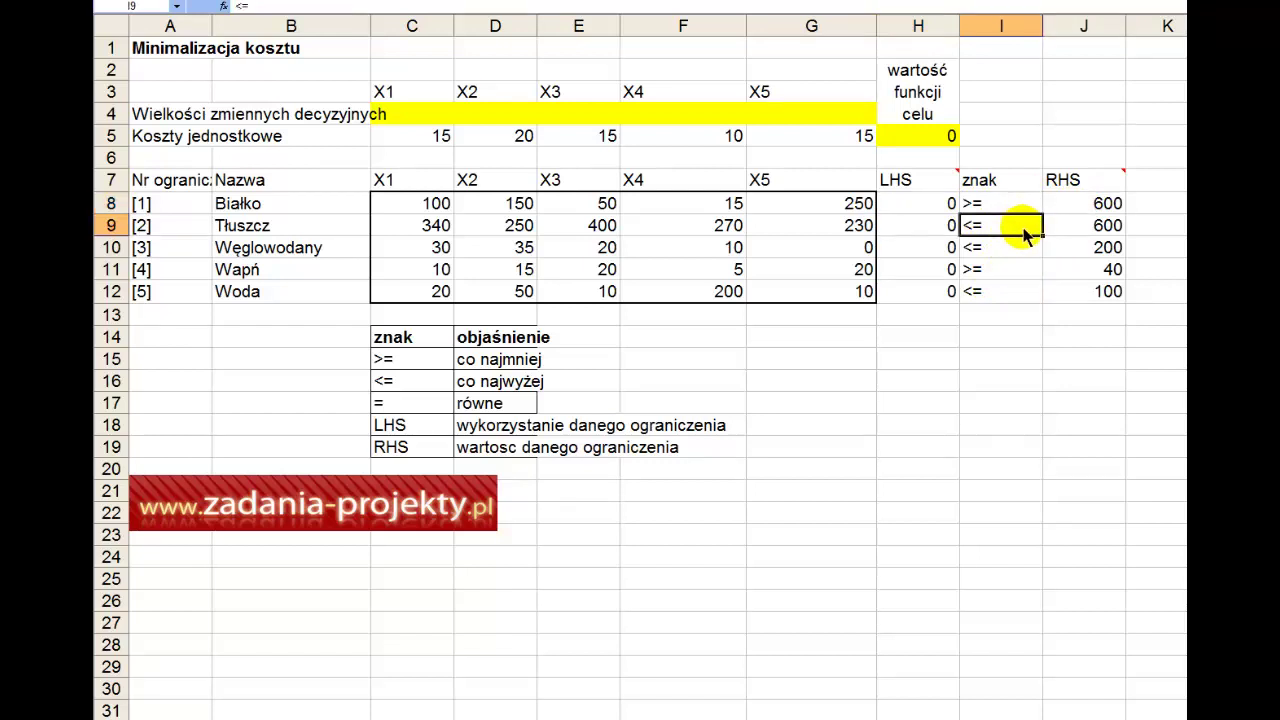
pyautogui.click(1085, 225)
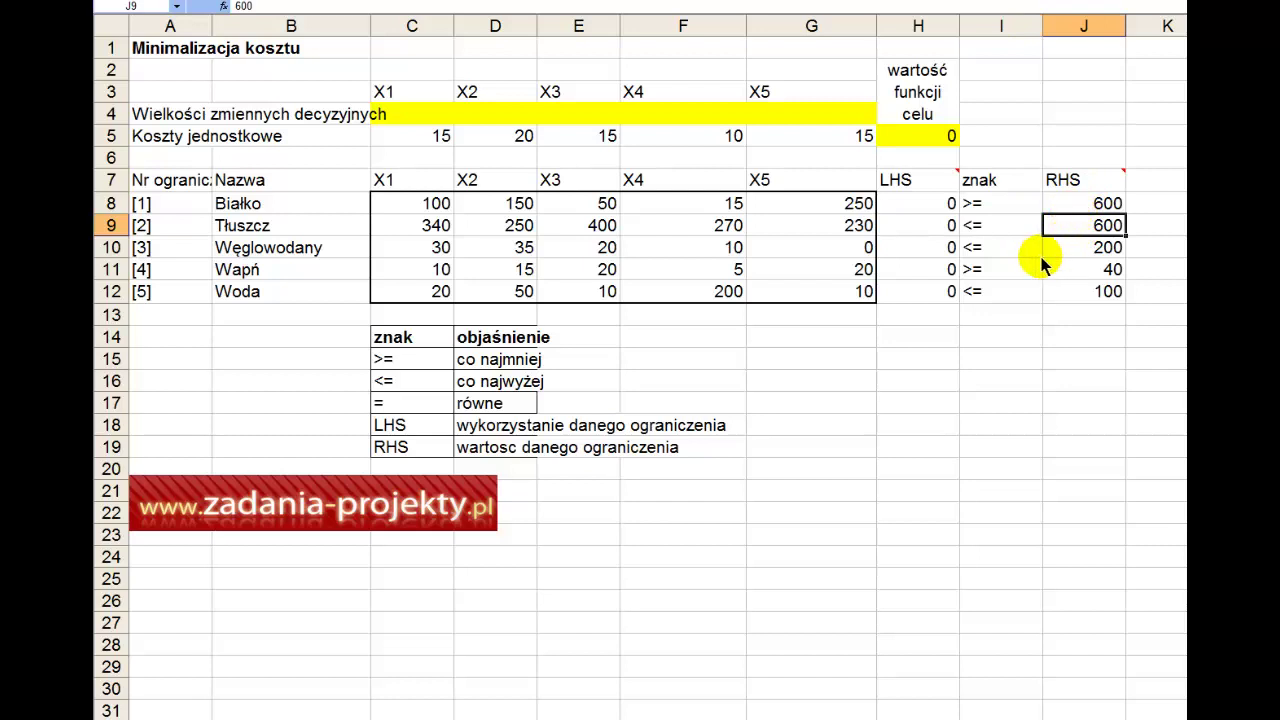
pyautogui.click(1010, 248)
pyautogui.click(1075, 252)
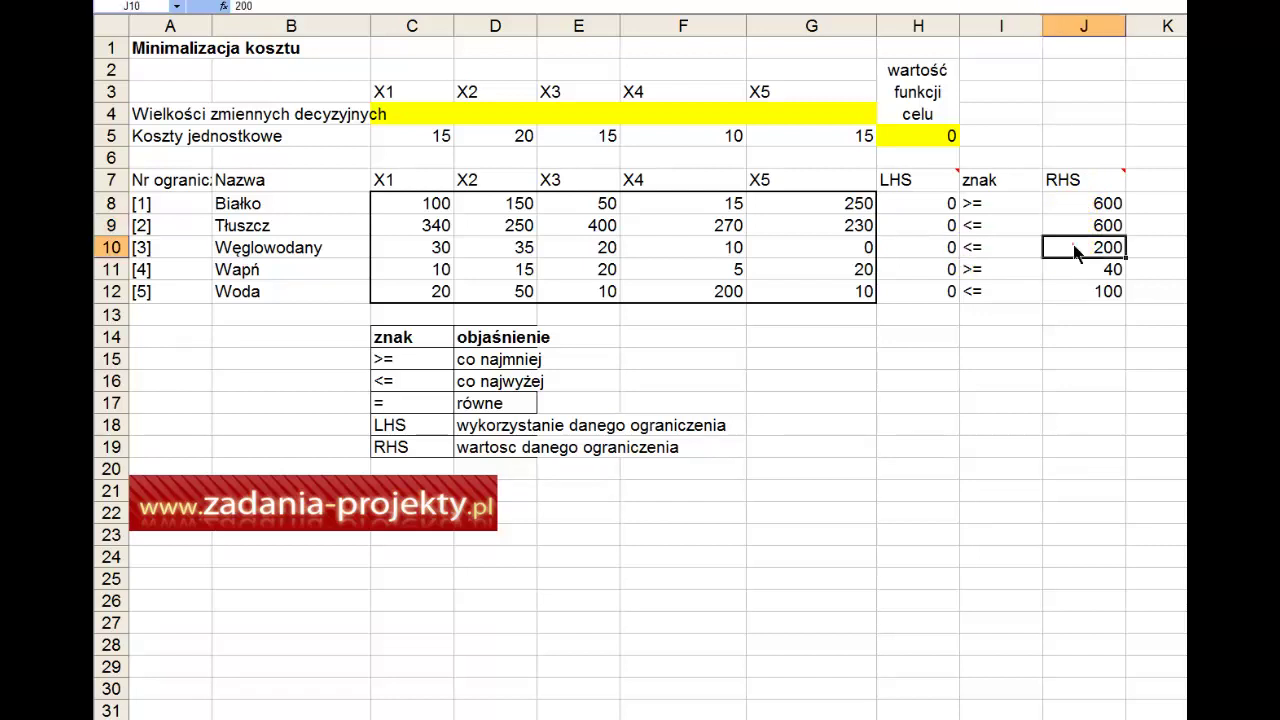
pyautogui.click(1010, 284)
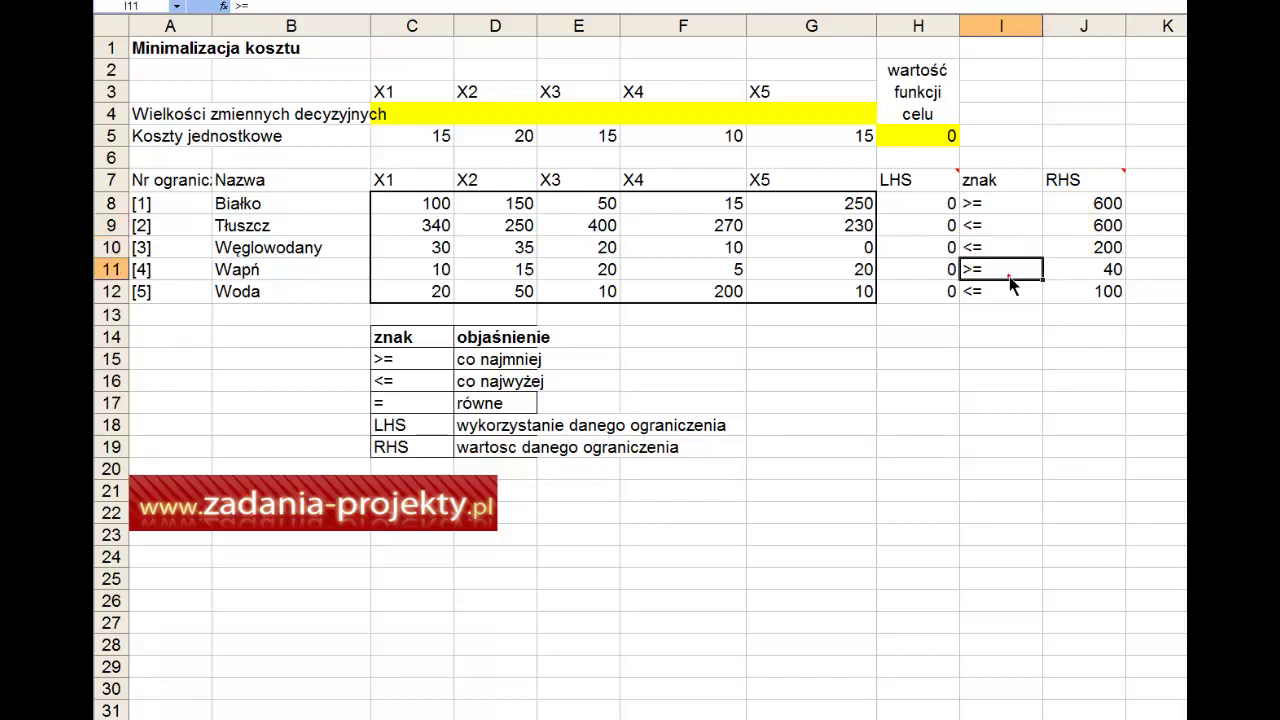
pyautogui.click(1090, 272)
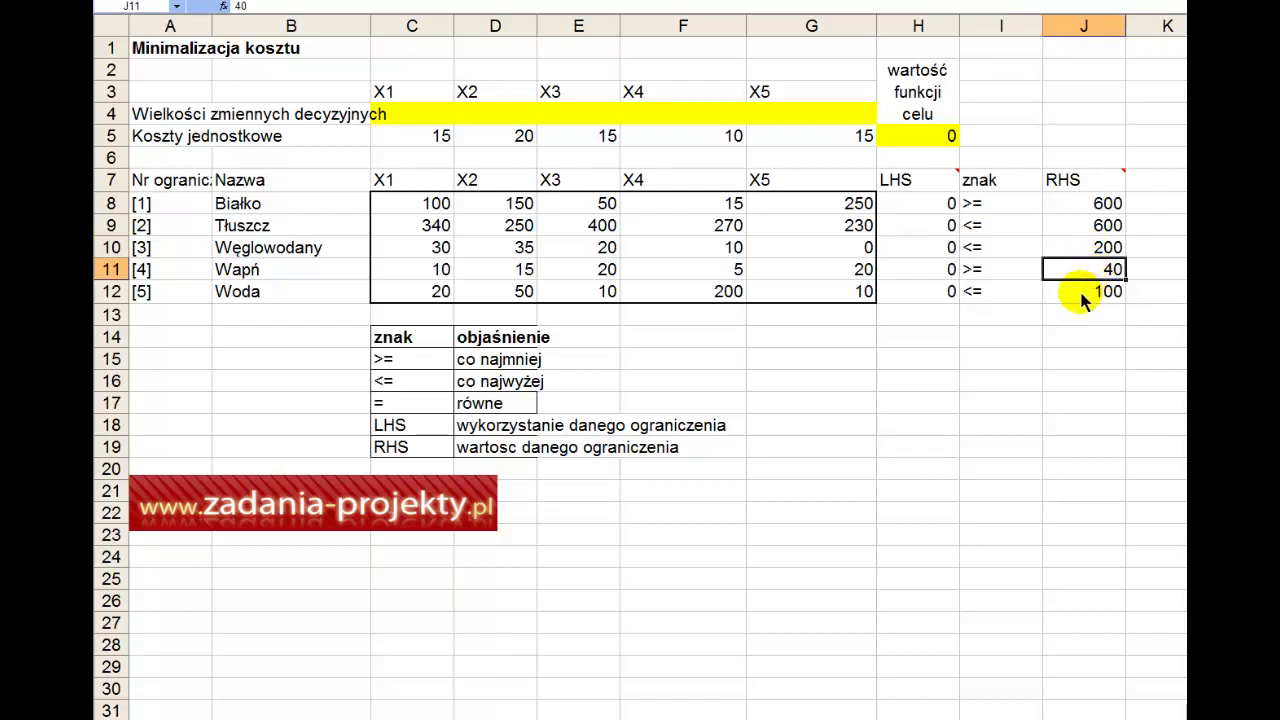
pyautogui.moveTo(1082, 294); pyautogui.dragTo(1097, 210)
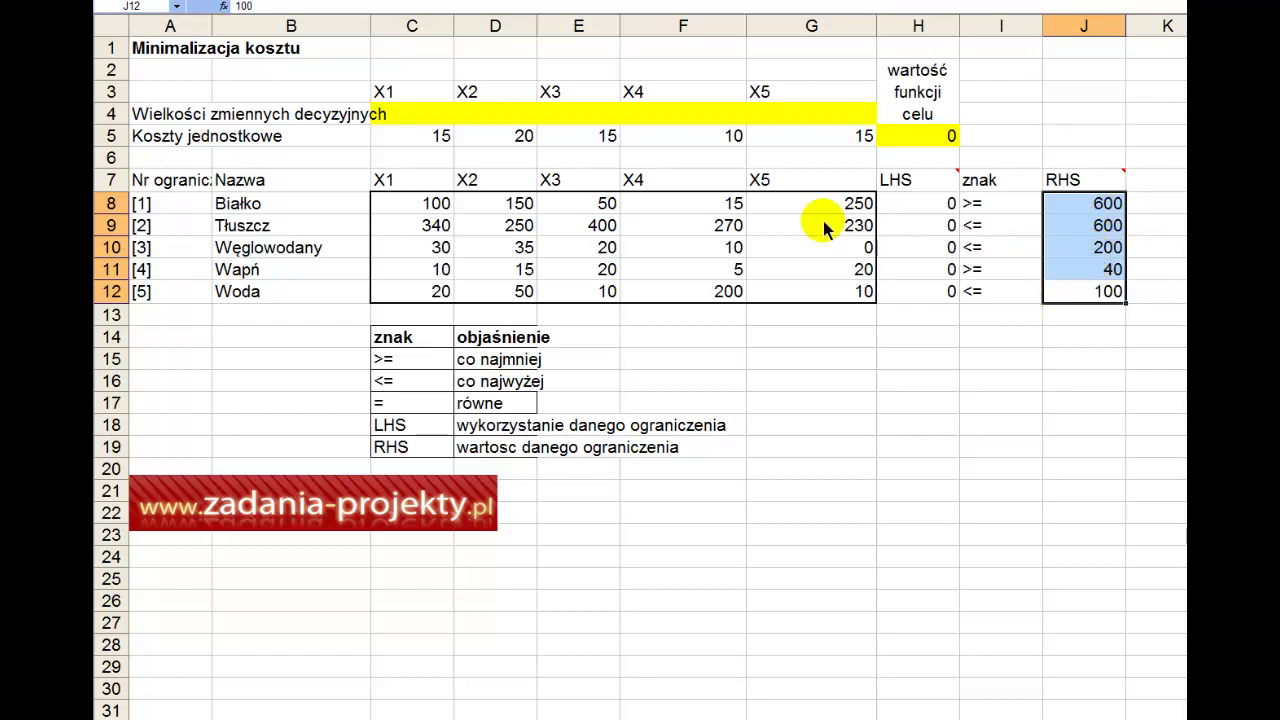
# Step: Recap the Solver inputs: decision cells C4:G4, objective H5, LHS H8:H12, limits J8:J12
pyautogui.moveTo(445, 114); pyautogui.dragTo(803, 128)
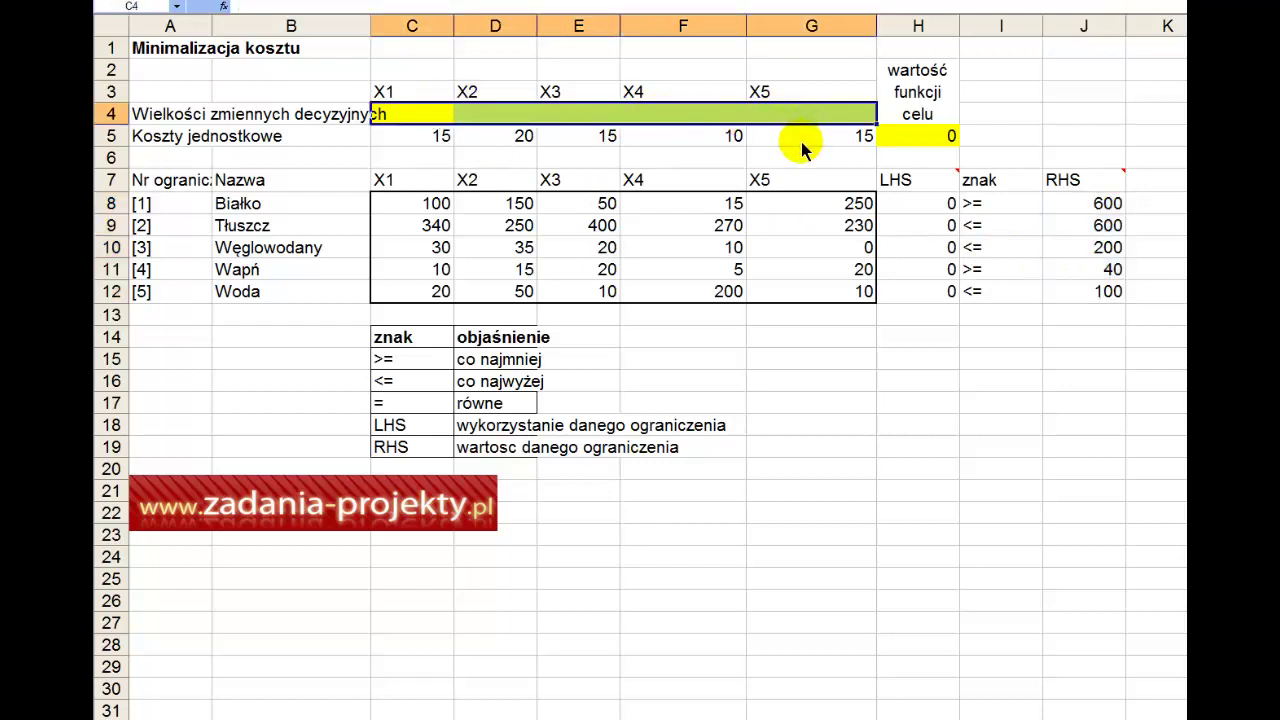
pyautogui.click(935, 145)
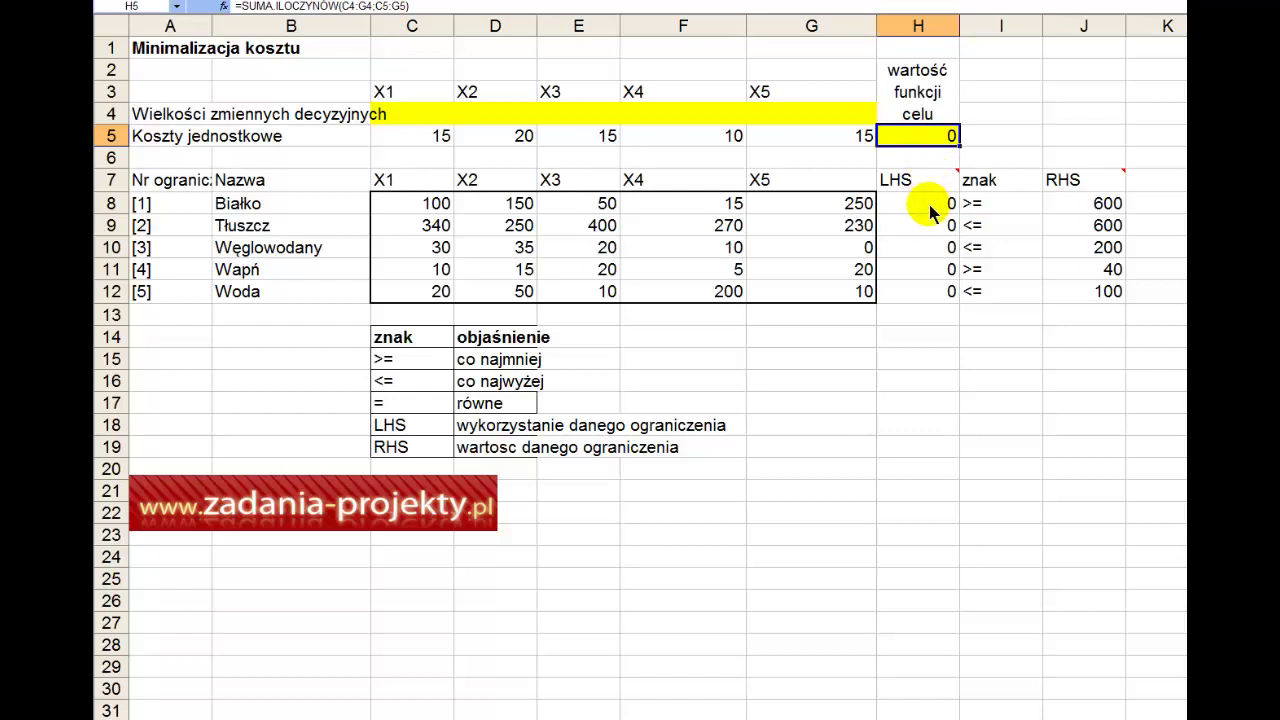
pyautogui.moveTo(930, 212); pyautogui.dragTo(919, 286)
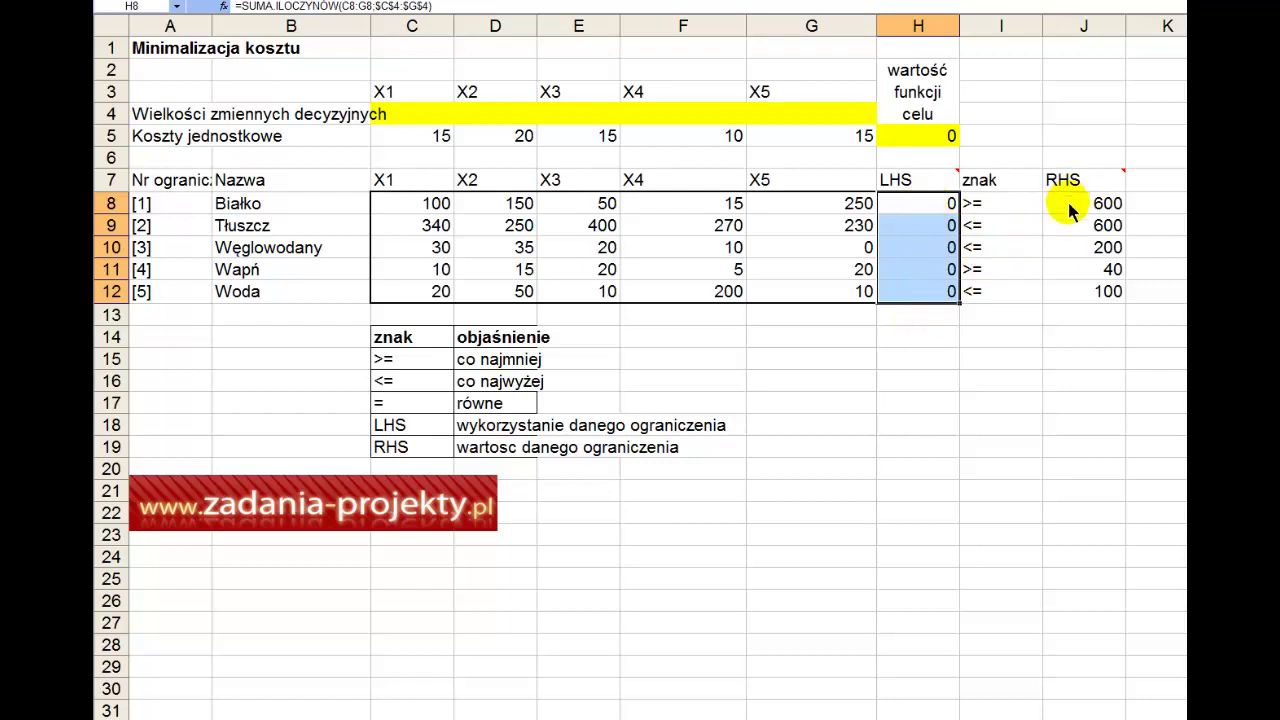
pyautogui.moveTo(1068, 210); pyautogui.dragTo(1068, 290)
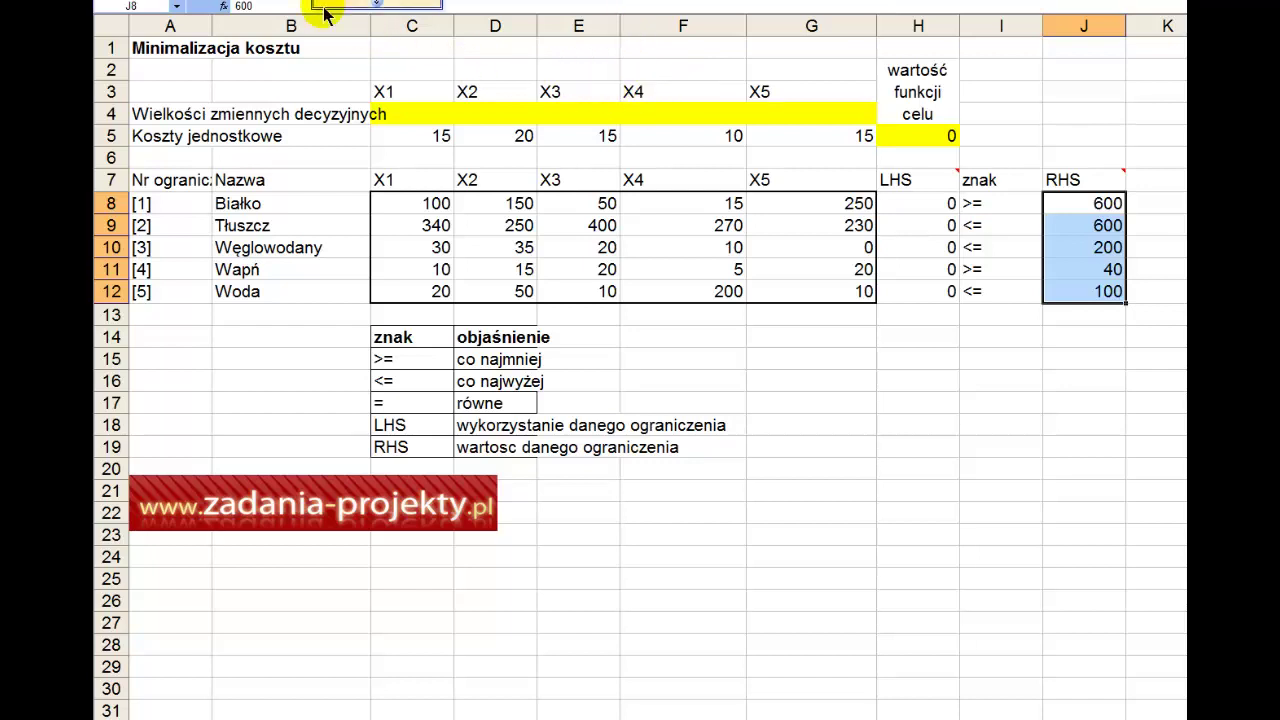
# Step: Confirm the Solver add-in is enabled under Tools > Add-ins
pyautogui.click(330, 0)
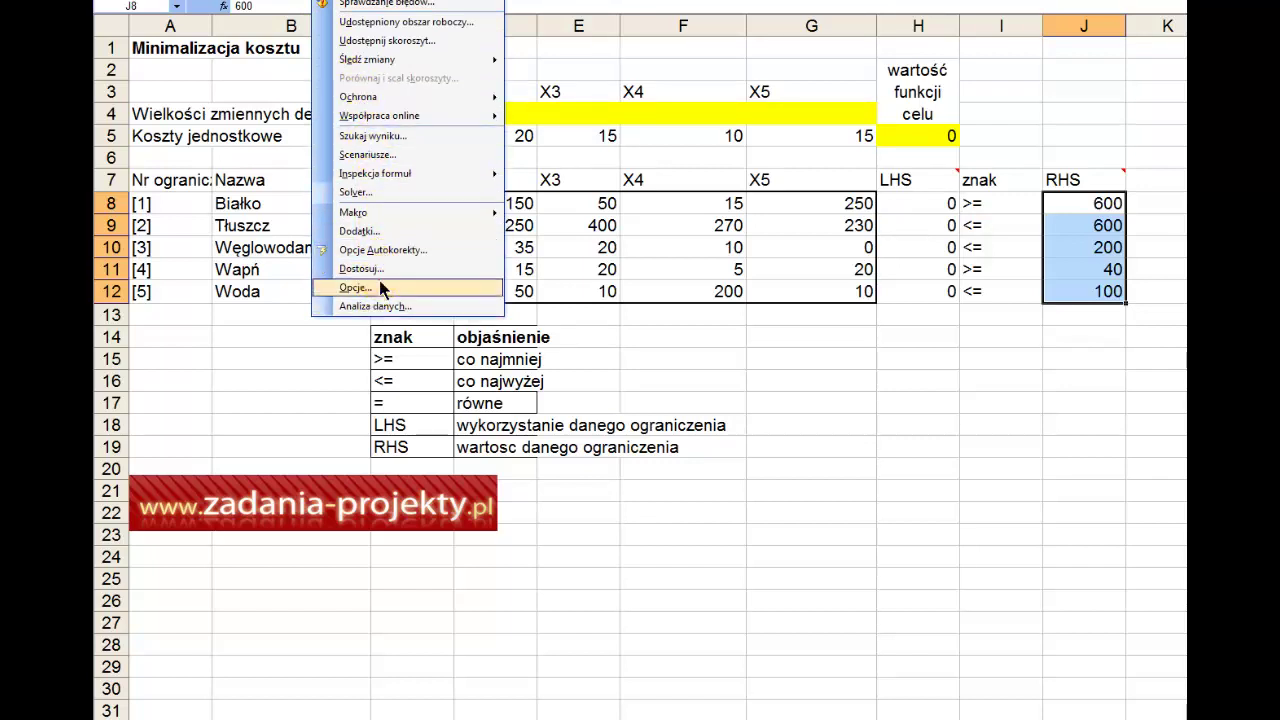
pyautogui.click(379, 286)
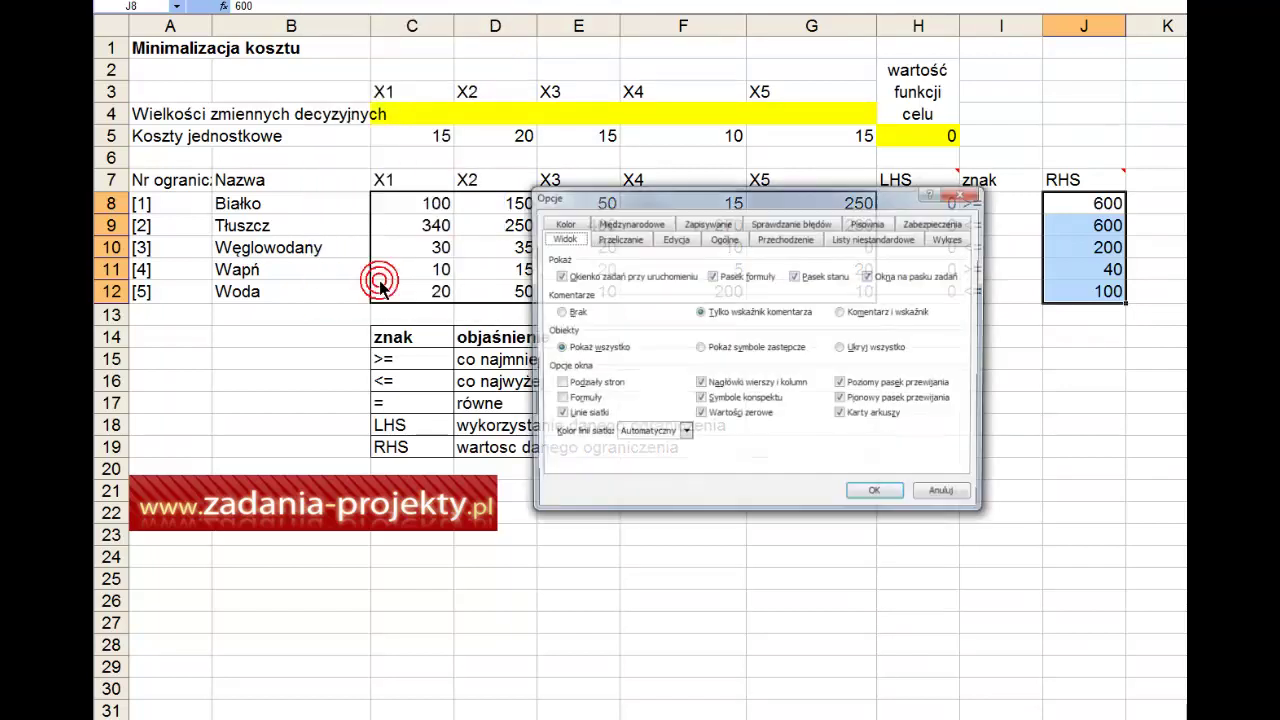
pyautogui.click(960, 193)
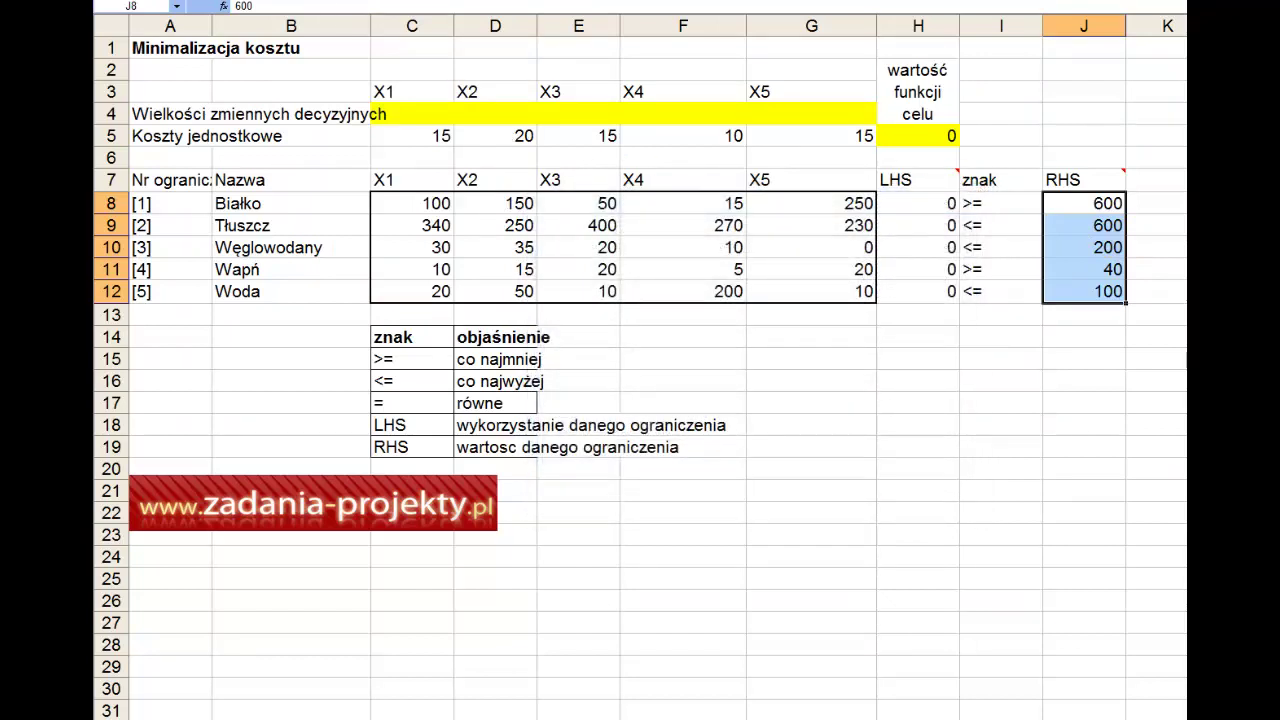
pyautogui.click(300, 2)
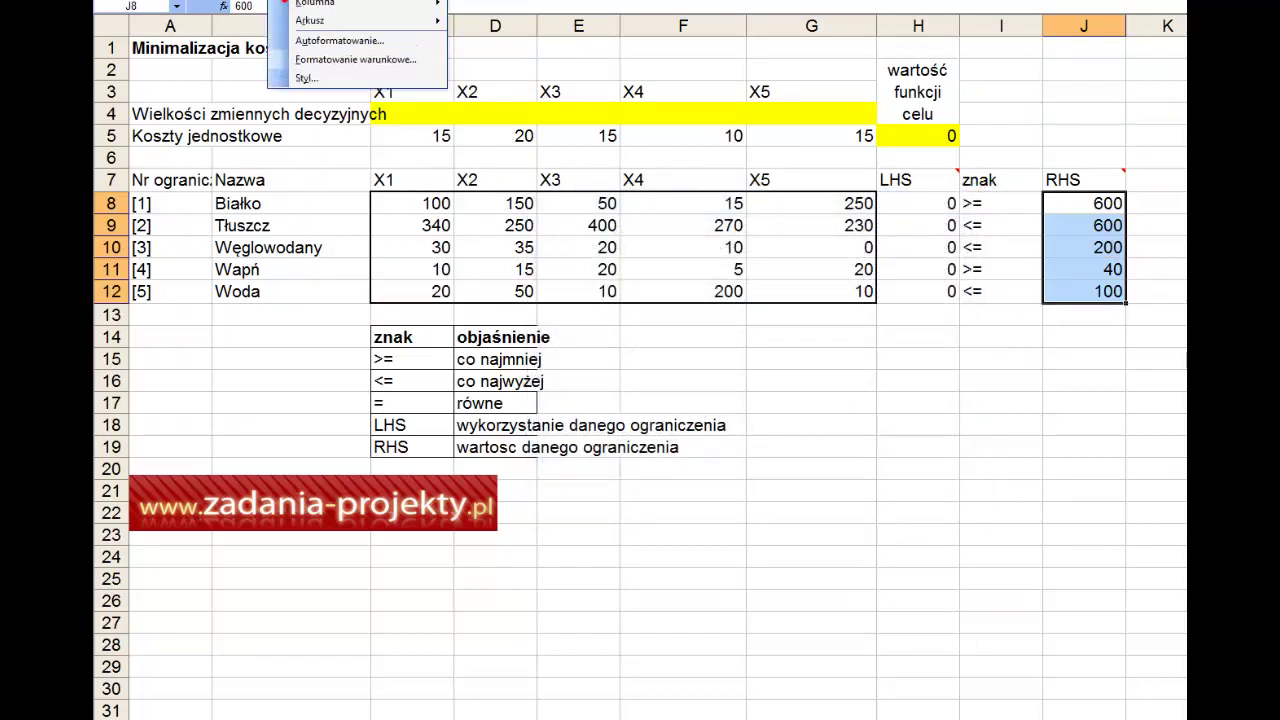
pyautogui.click(350, 2)
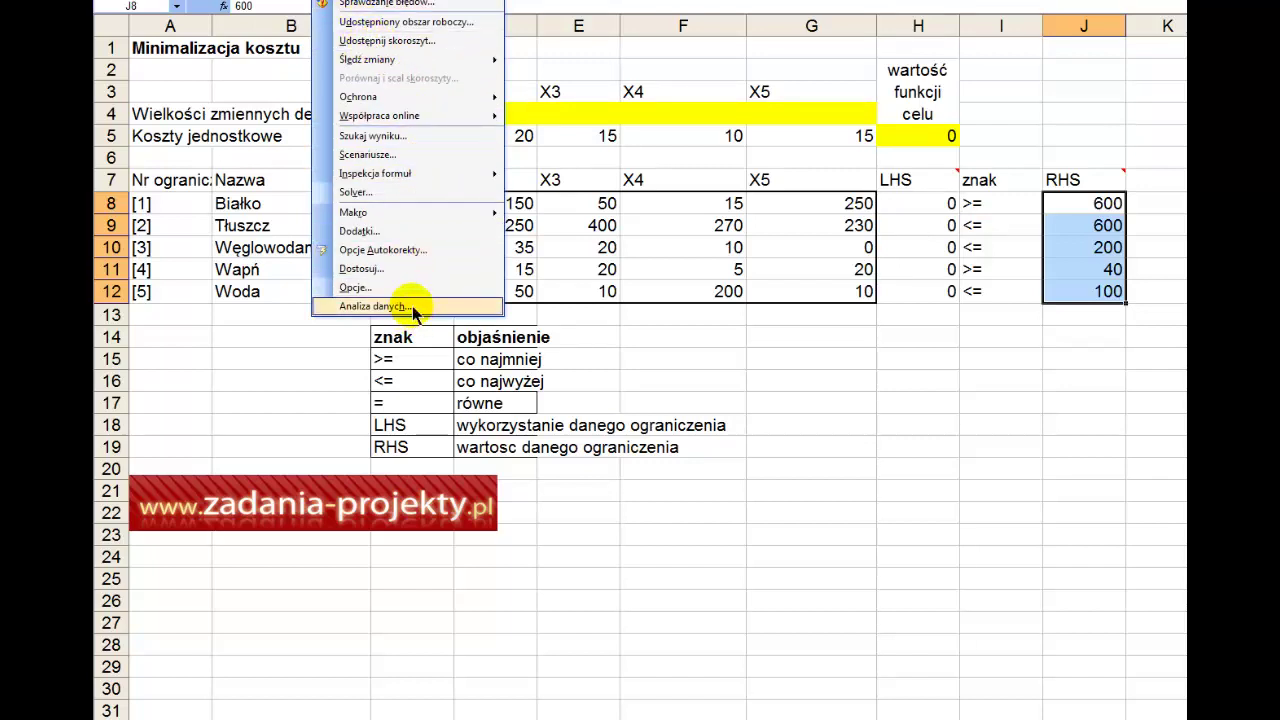
pyautogui.click(436, 232)
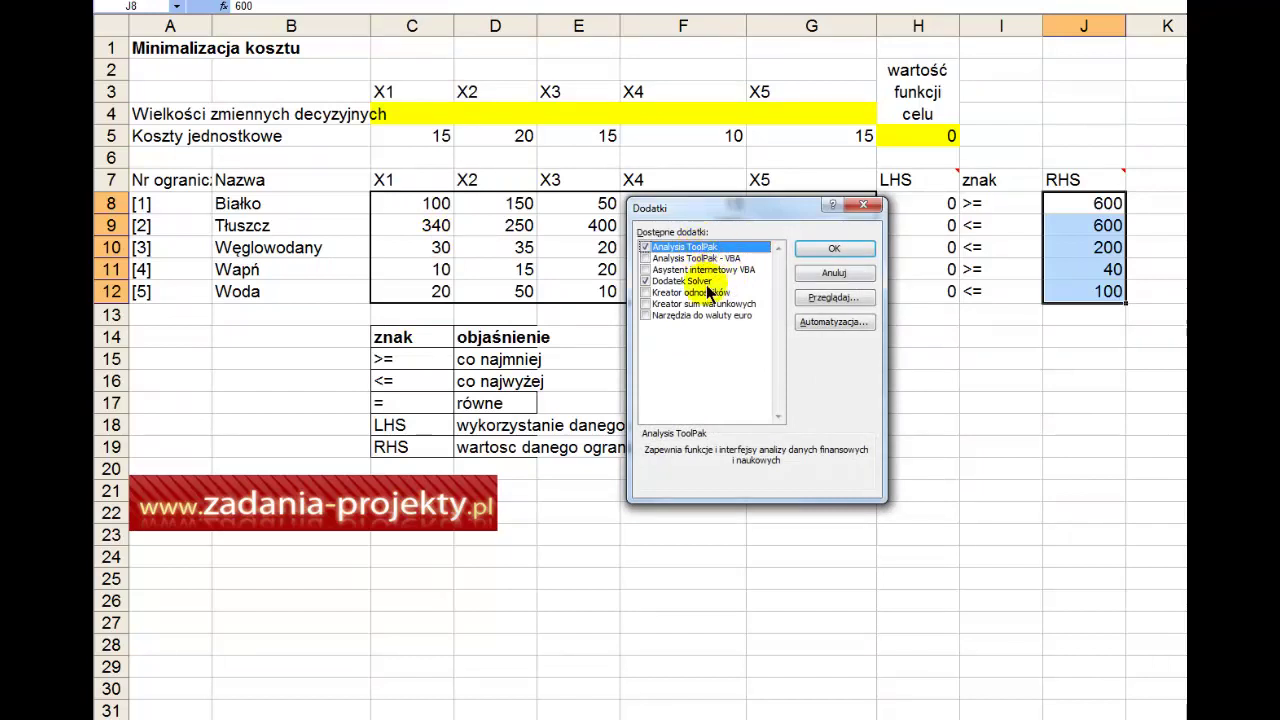
pyautogui.click(834, 250)
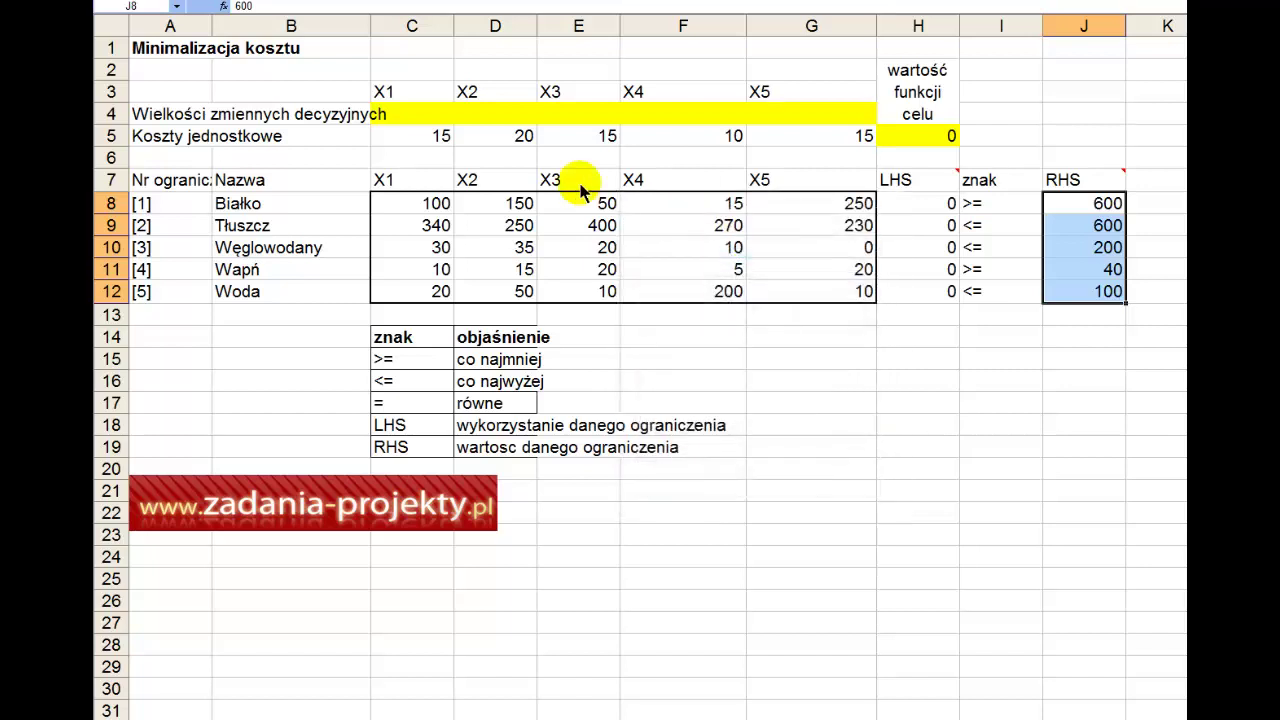
# Step: In Solver Parameters, set target $H$5 to Min by changing cells $C$4:$G$4
pyautogui.hotkey('alt', 'n')
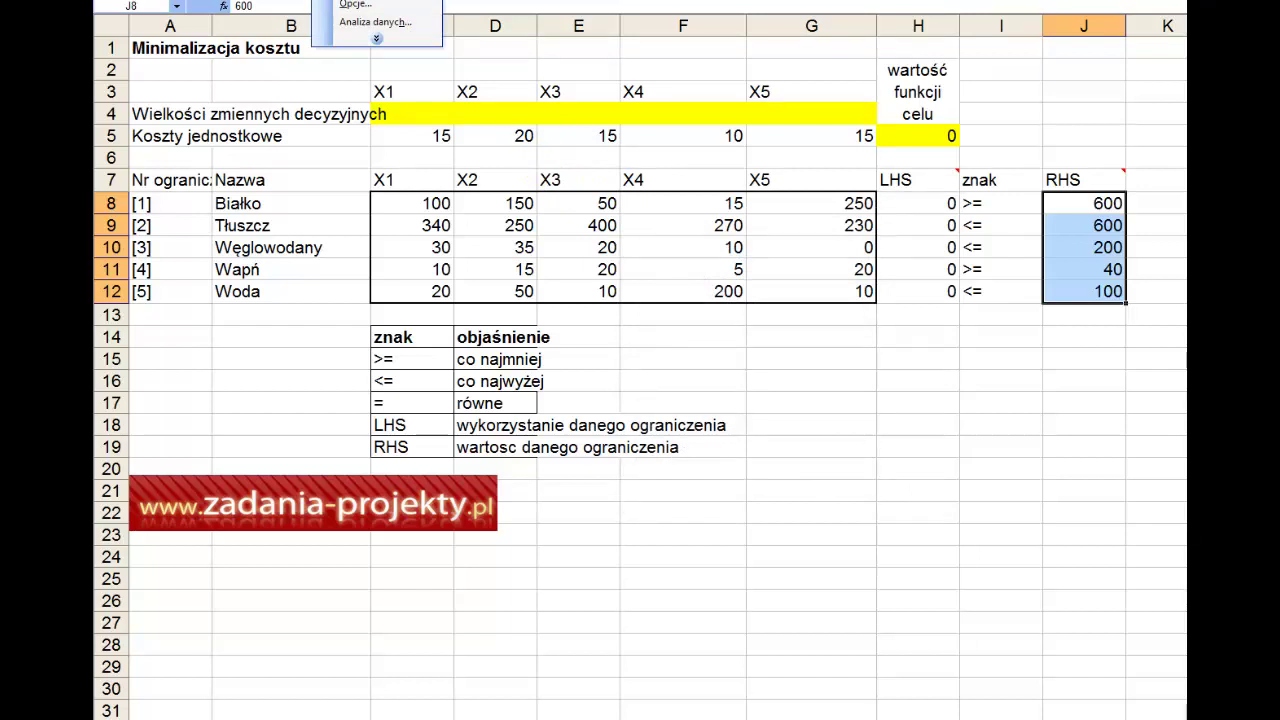
pyautogui.press('v')
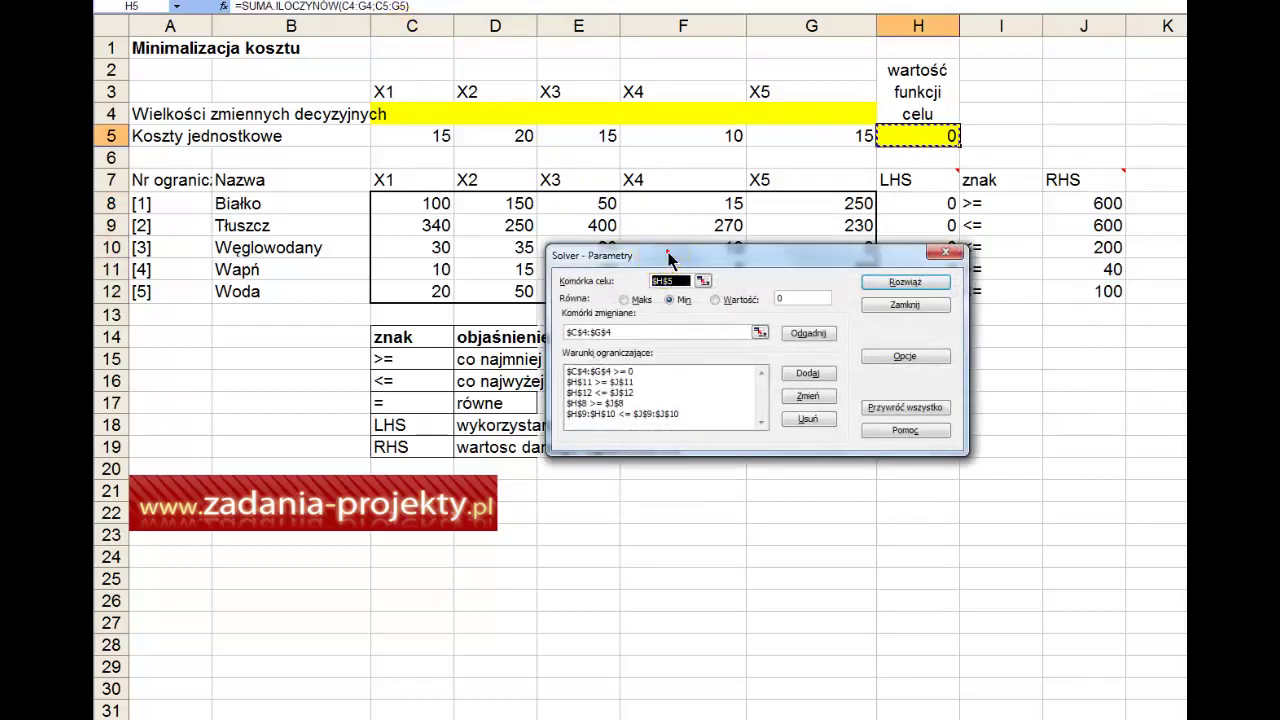
pyautogui.moveTo(668, 258); pyautogui.dragTo(706, 474)
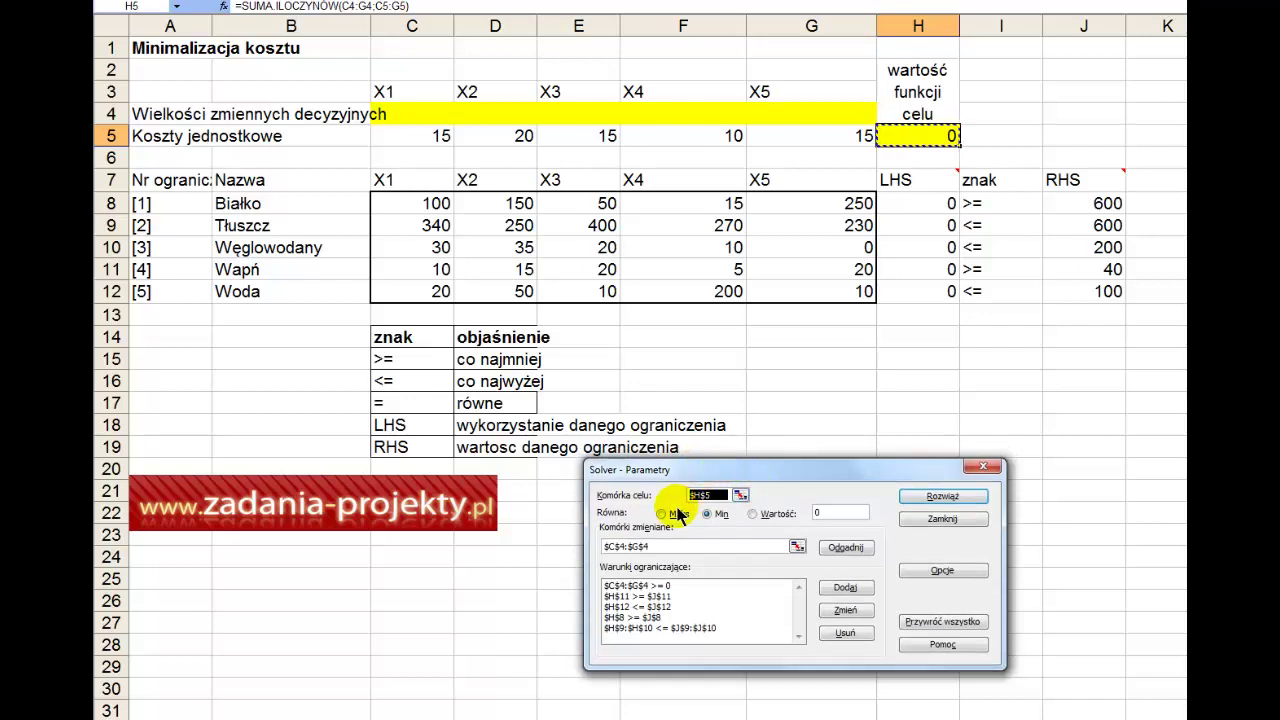
pyautogui.click(741, 501)
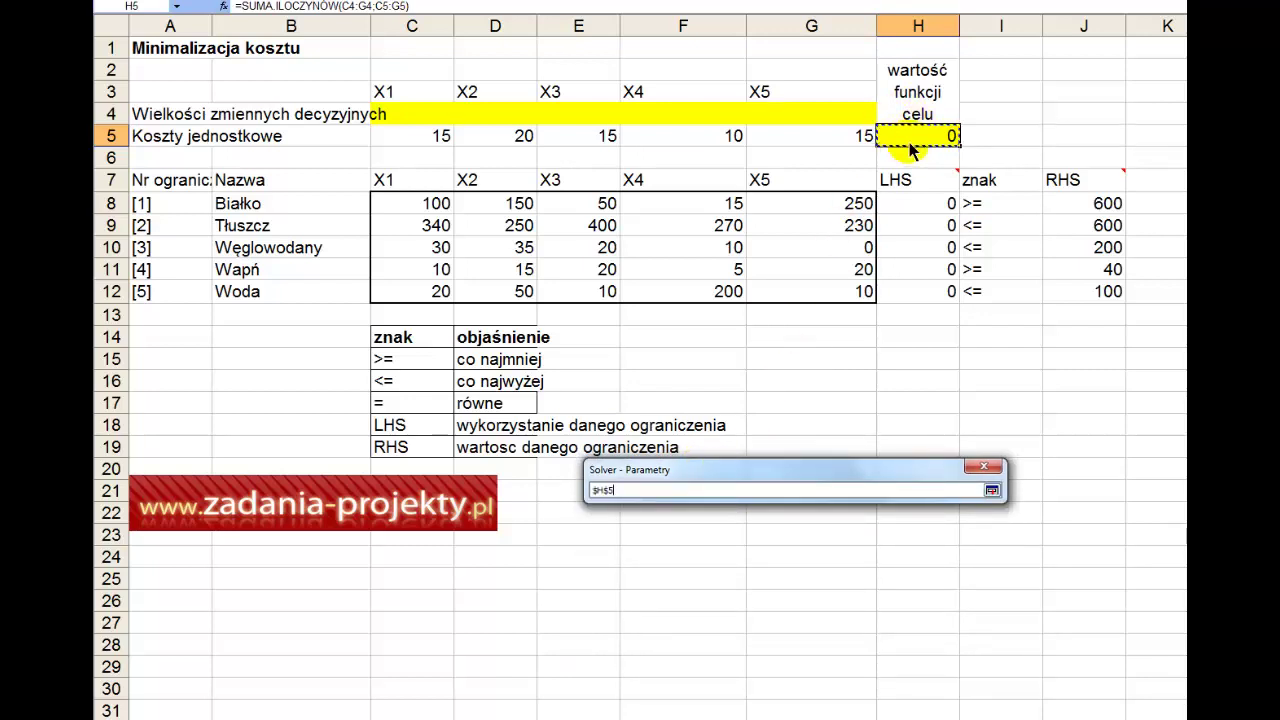
pyautogui.press('Return')
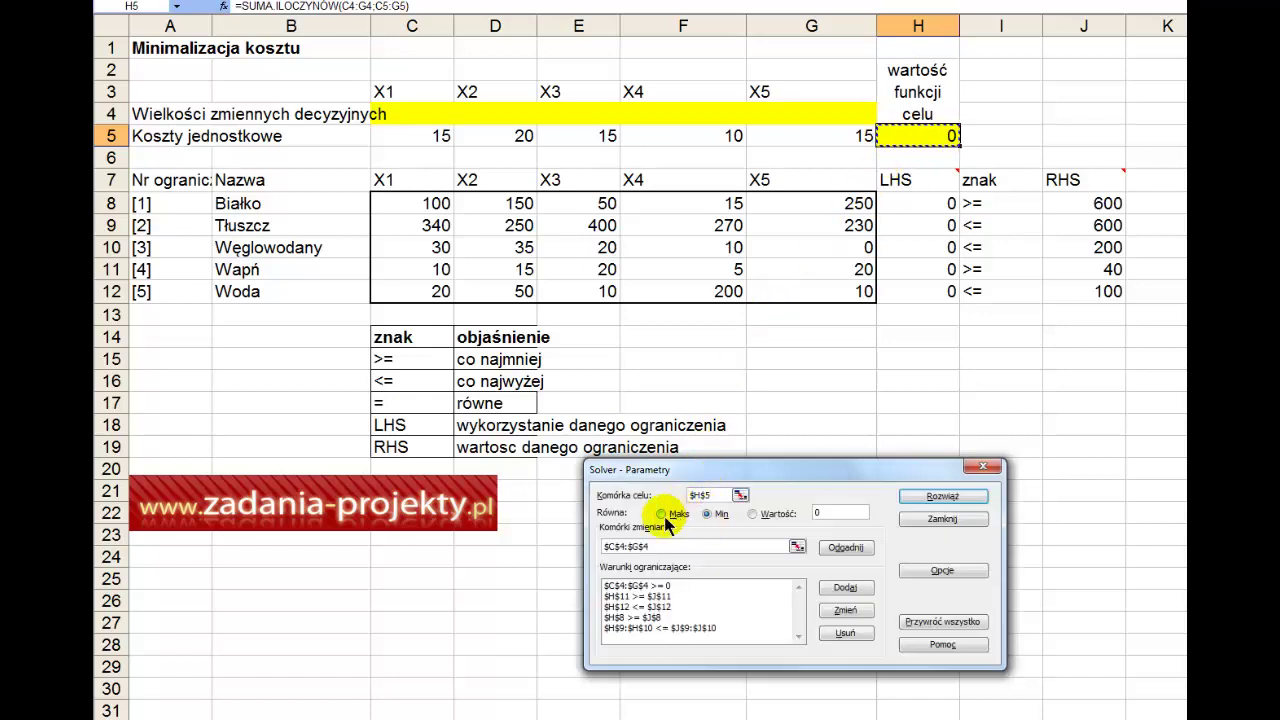
pyautogui.click(663, 513)
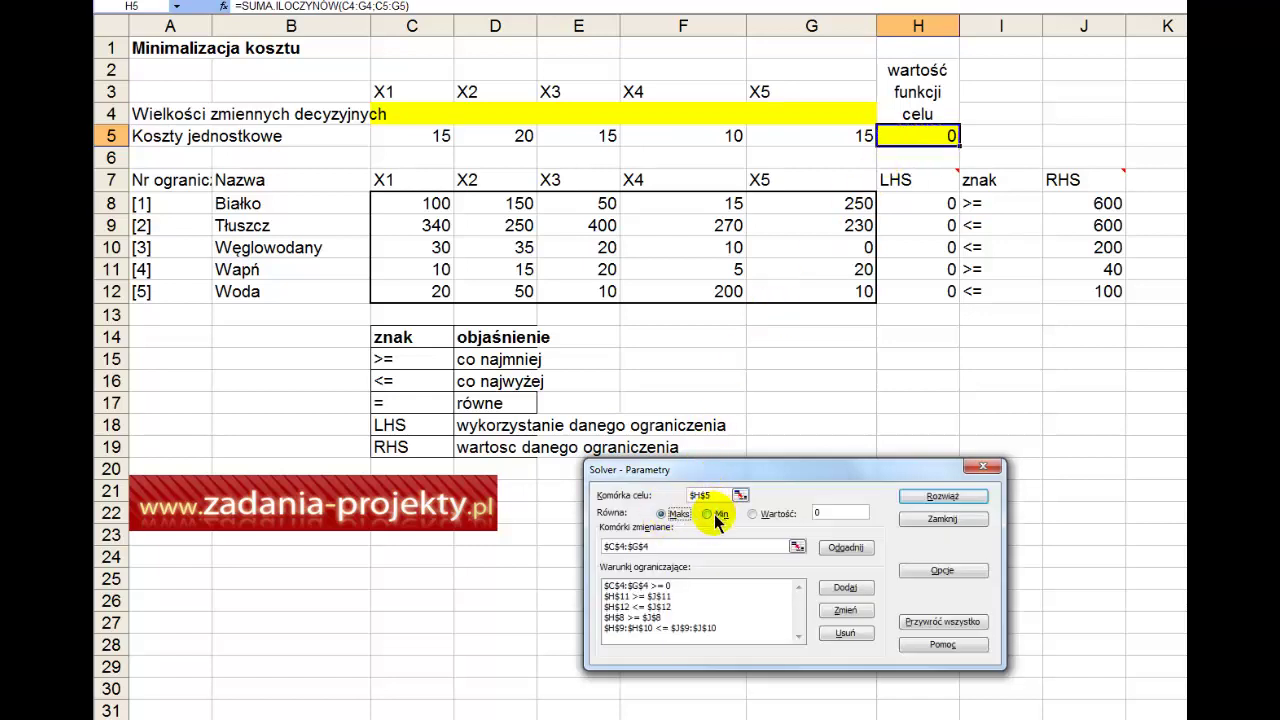
pyautogui.click(714, 514)
pyautogui.click(765, 515)
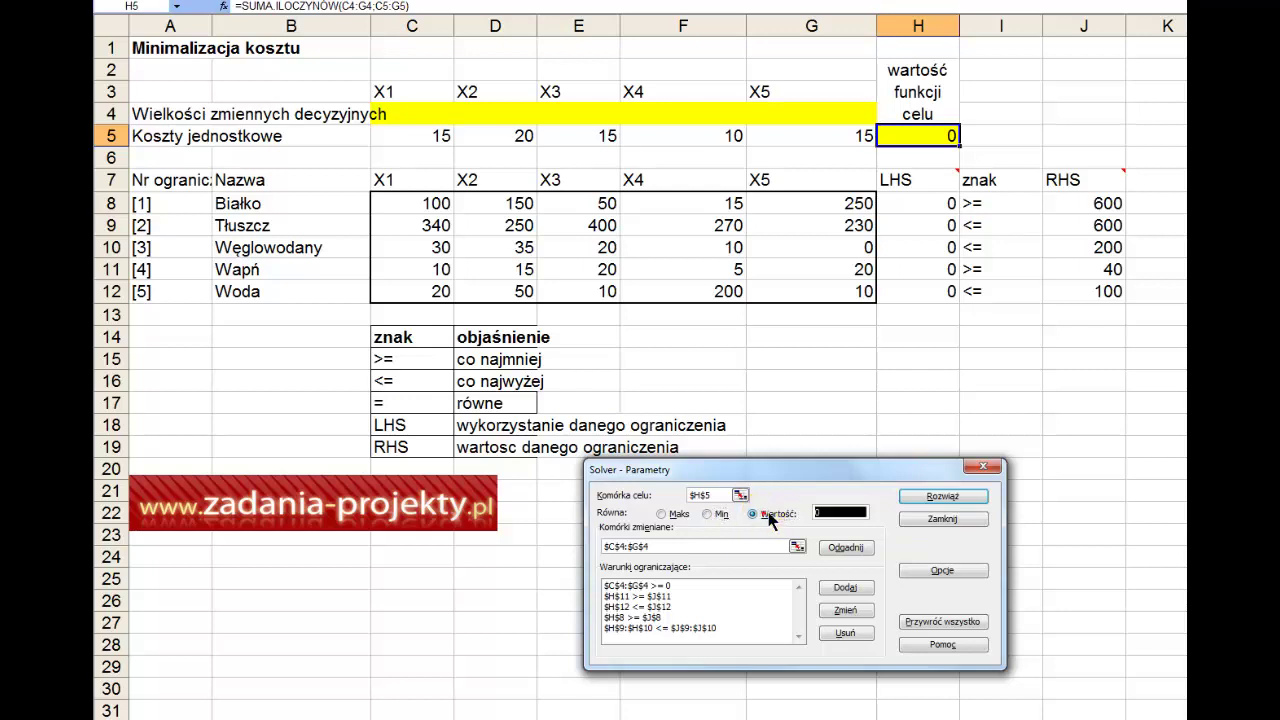
pyautogui.click(710, 515)
pyautogui.click(710, 515)
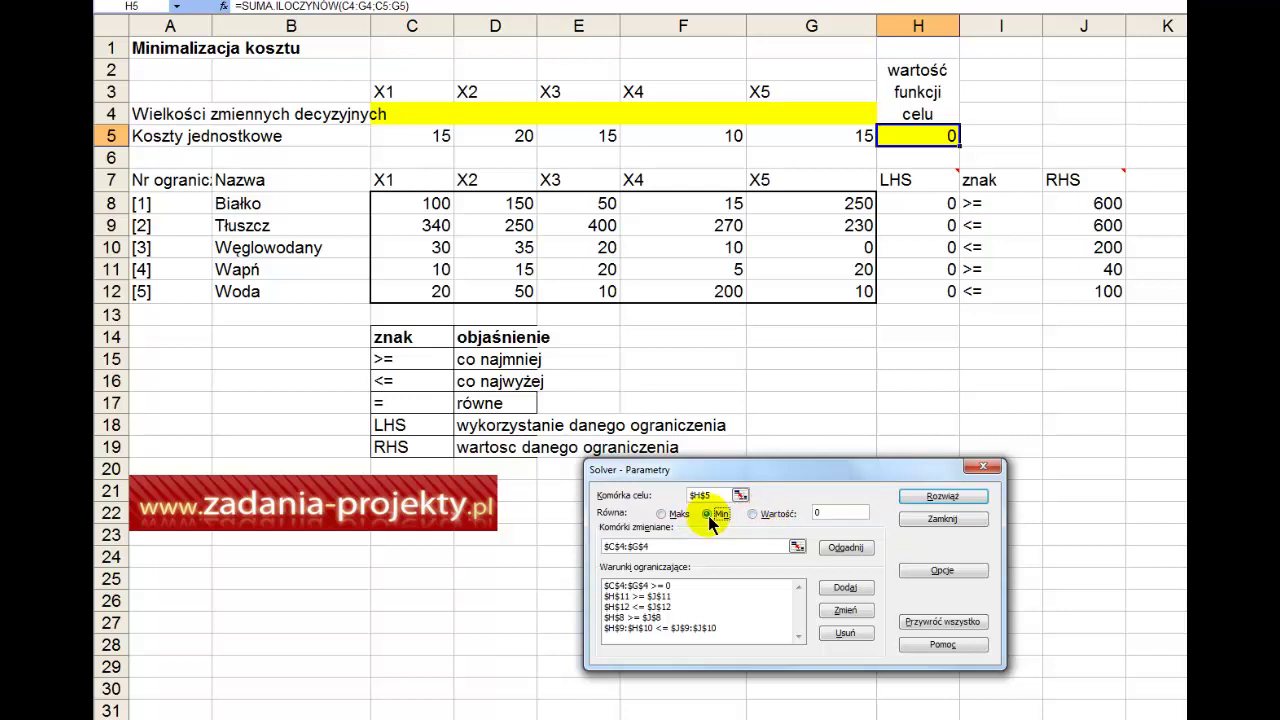
pyautogui.click(797, 546)
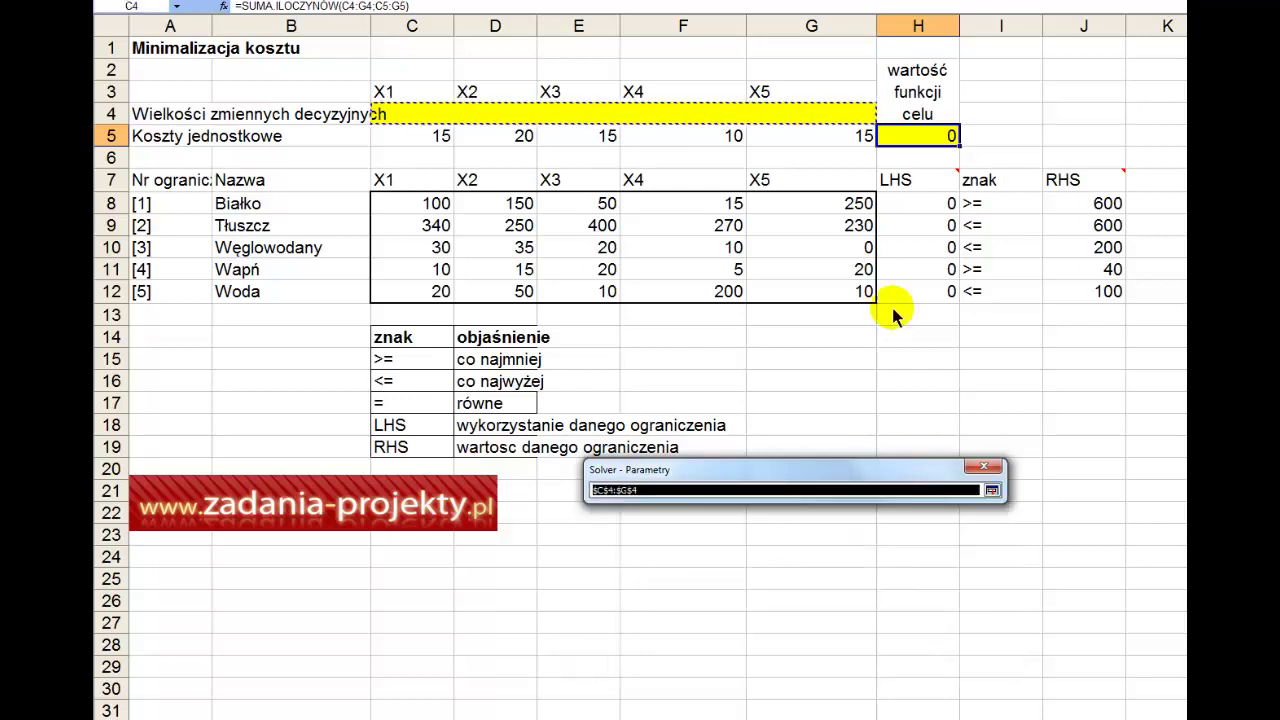
pyautogui.moveTo(837, 126); pyautogui.dragTo(415, 117)
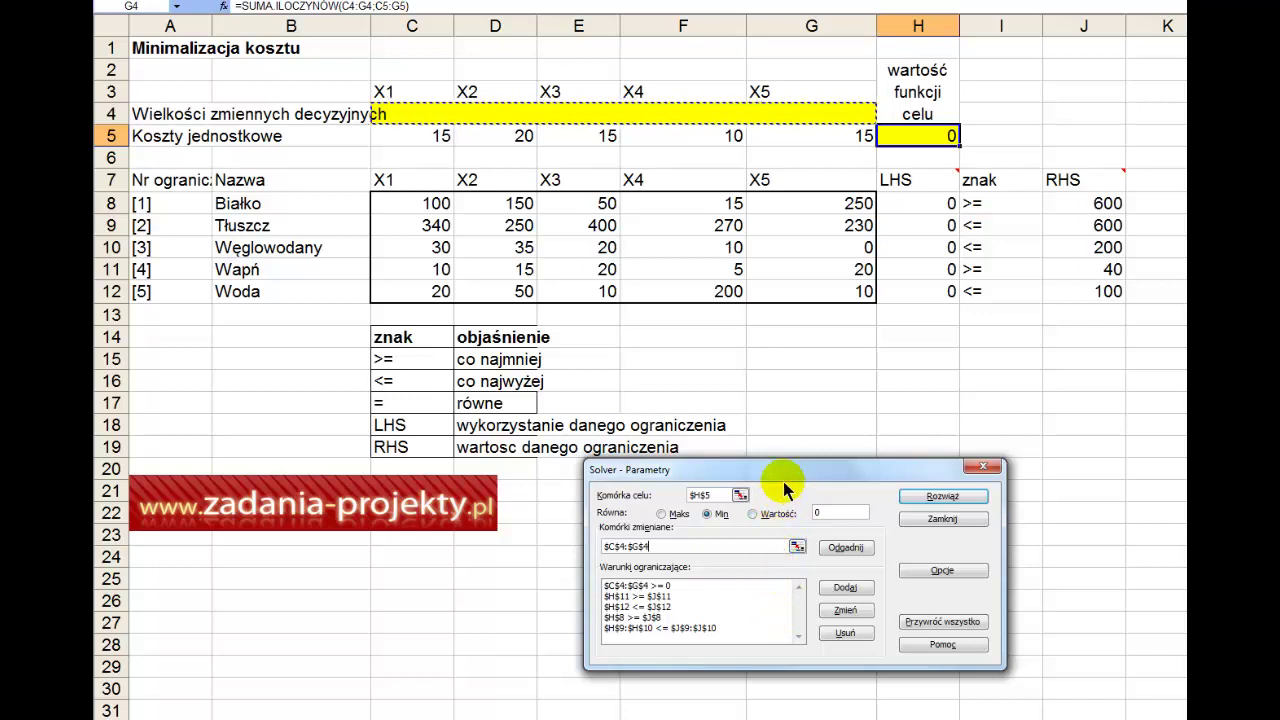
# Step: Run Solver once, restore the original values, and reopen Solver Parameters
pyautogui.click(690, 588)
pyautogui.moveTo(690, 588)
pyautogui.mouseDown()
pyautogui.moveTo(686, 628)
pyautogui.moveTo(703, 580)
pyautogui.moveTo(708, 596)
pyautogui.moveTo(700, 634)
pyautogui.moveTo(715, 588)
pyautogui.mouseUp()
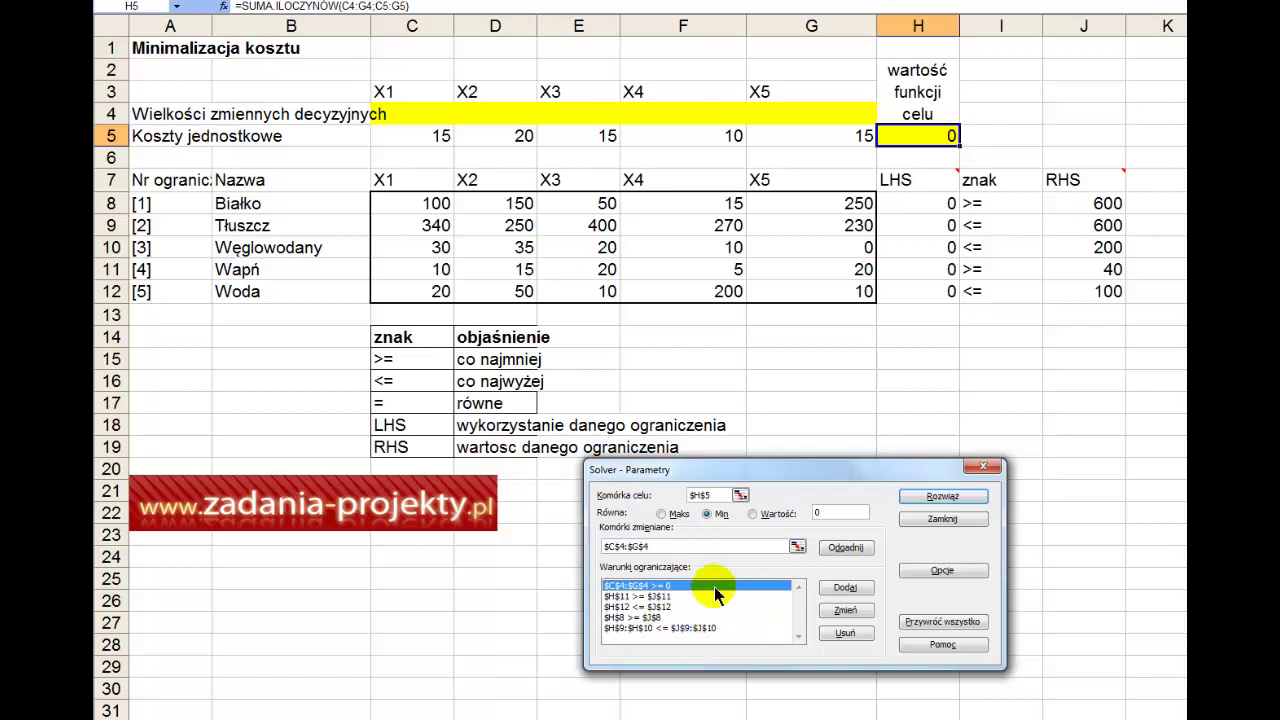
pyautogui.press('Return')
pyautogui.click(710, 592)
pyautogui.press('Return')
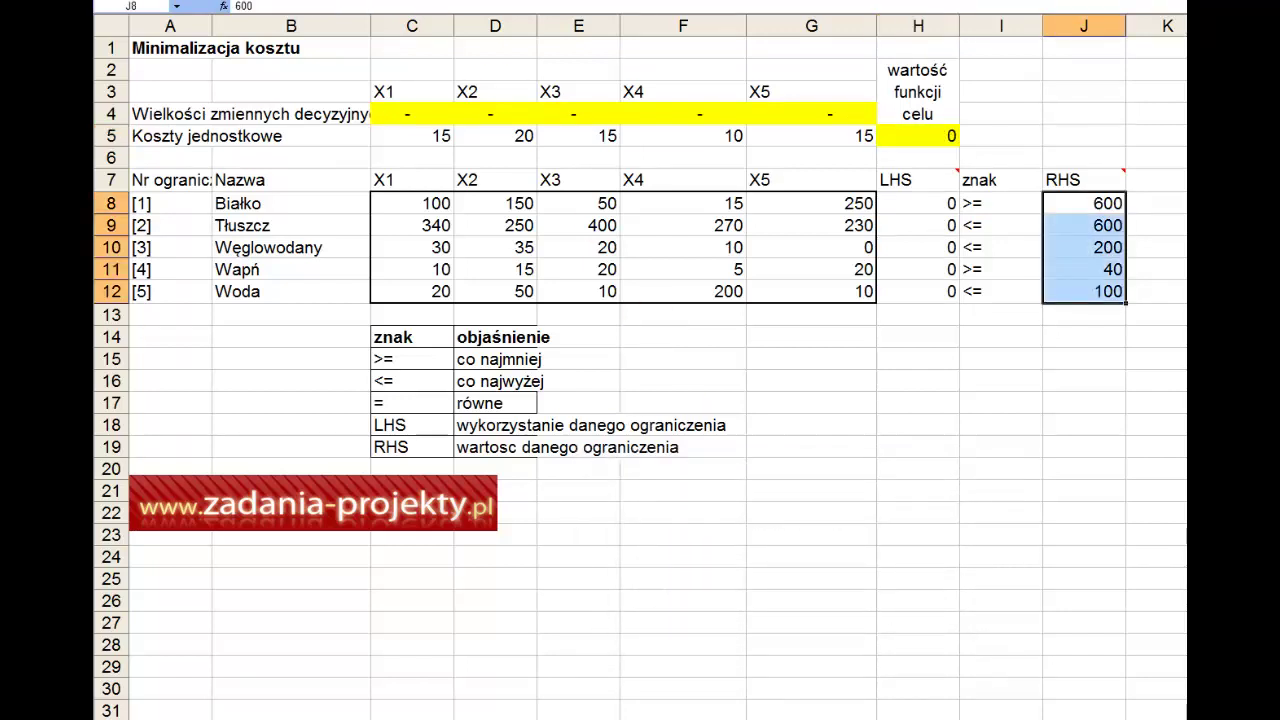
pyautogui.hotkey('alt', 'n')
pyautogui.press('s')
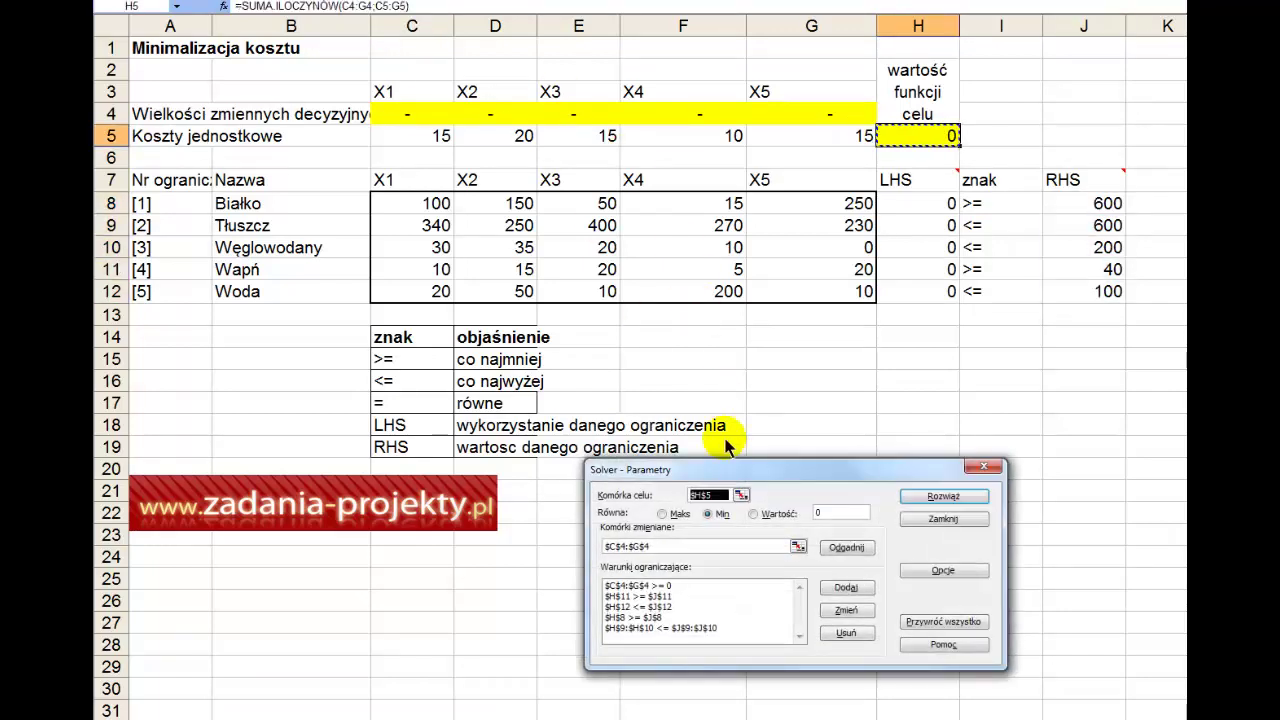
pyautogui.moveTo(722, 466); pyautogui.dragTo(671, 326)
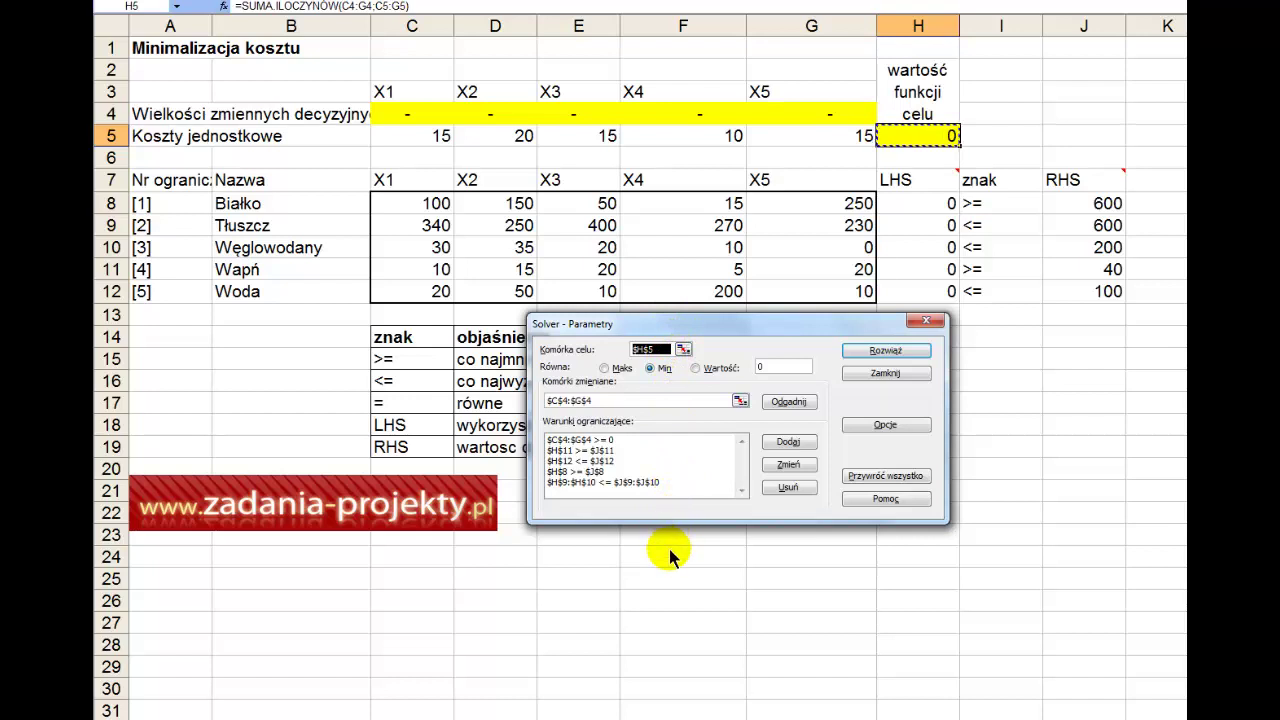
pyautogui.click(627, 441)
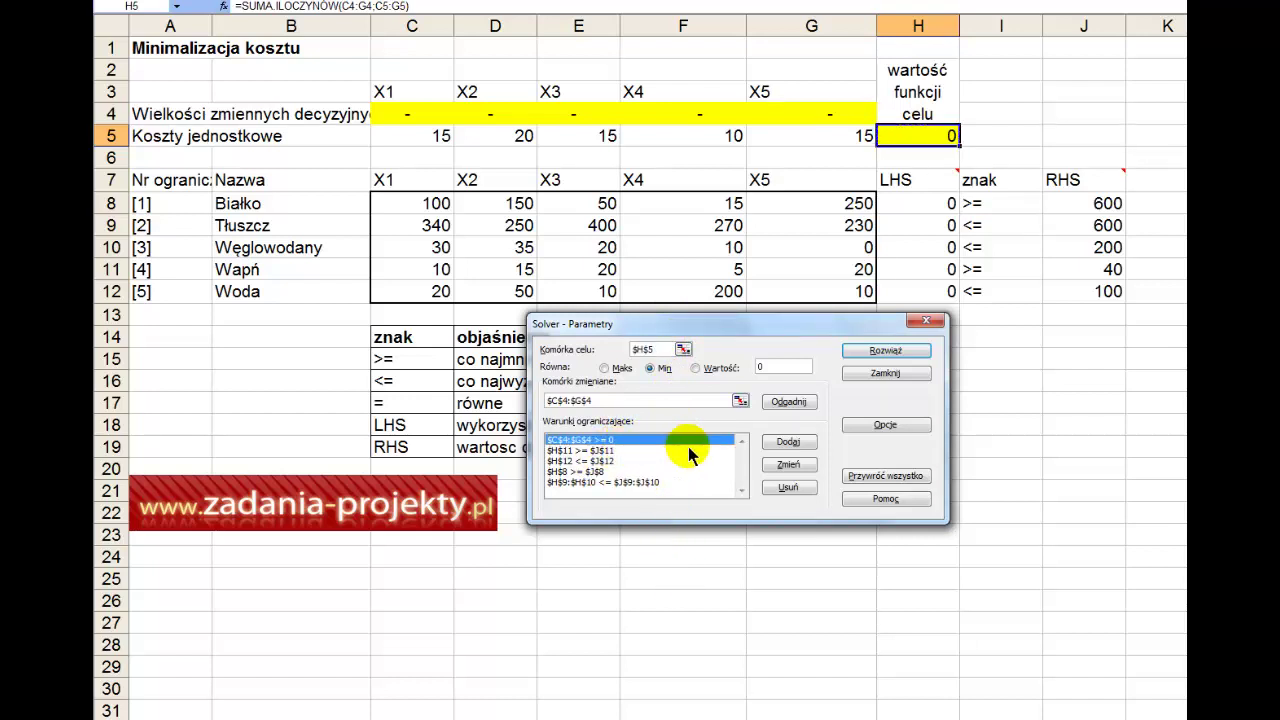
pyautogui.click(790, 443)
pyautogui.moveTo(405, 115); pyautogui.dragTo(800, 98)
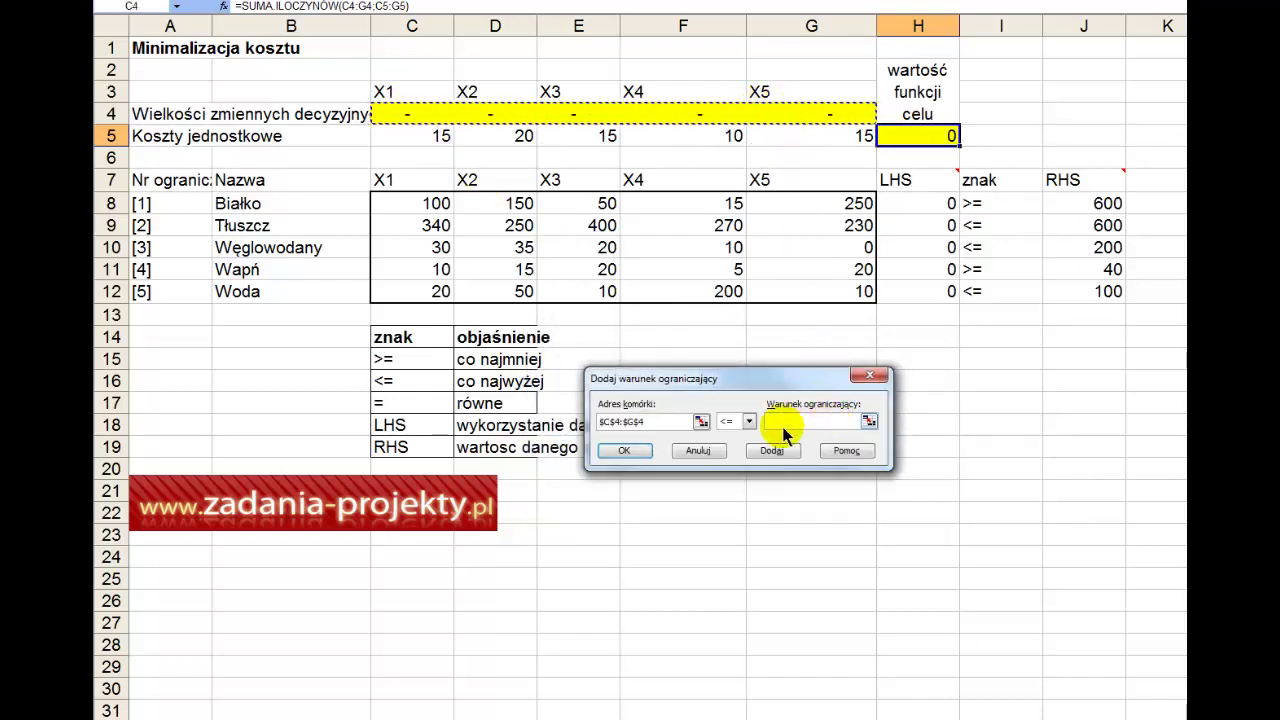
pyautogui.click(748, 421)
pyautogui.click(725, 456)
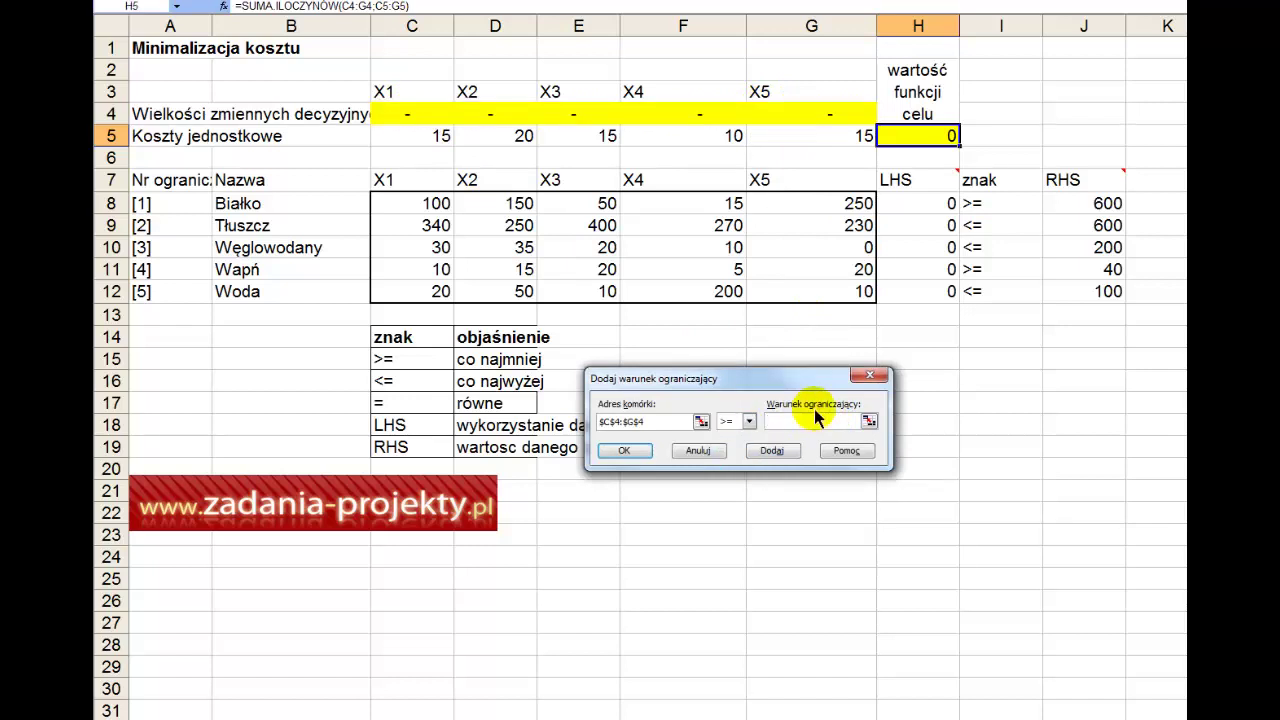
pyautogui.write('0')
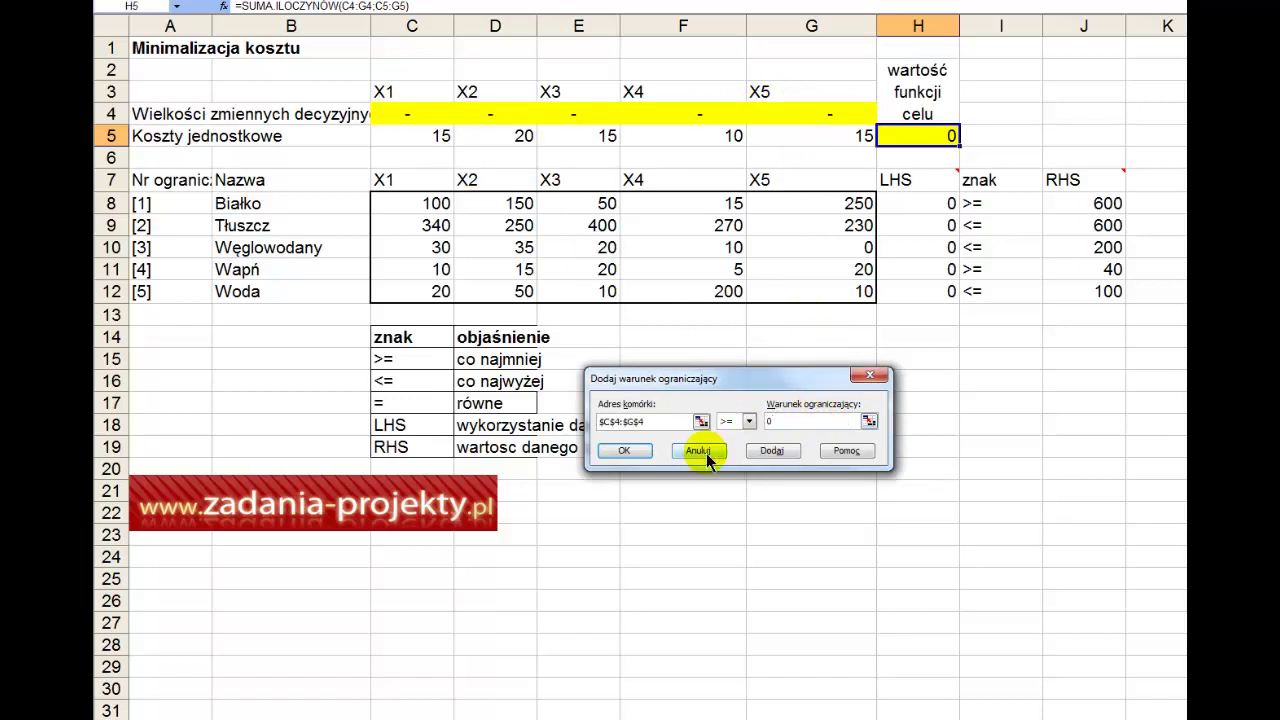
pyautogui.click(614, 452)
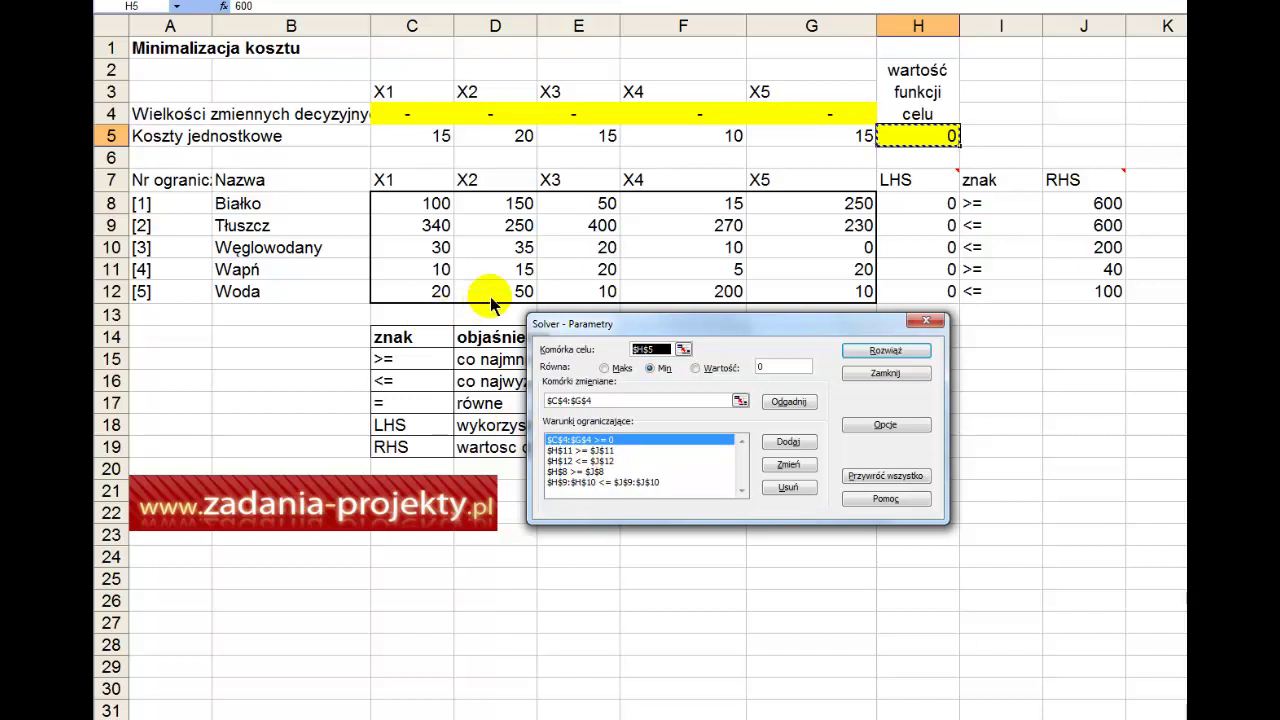
pyautogui.click(624, 451)
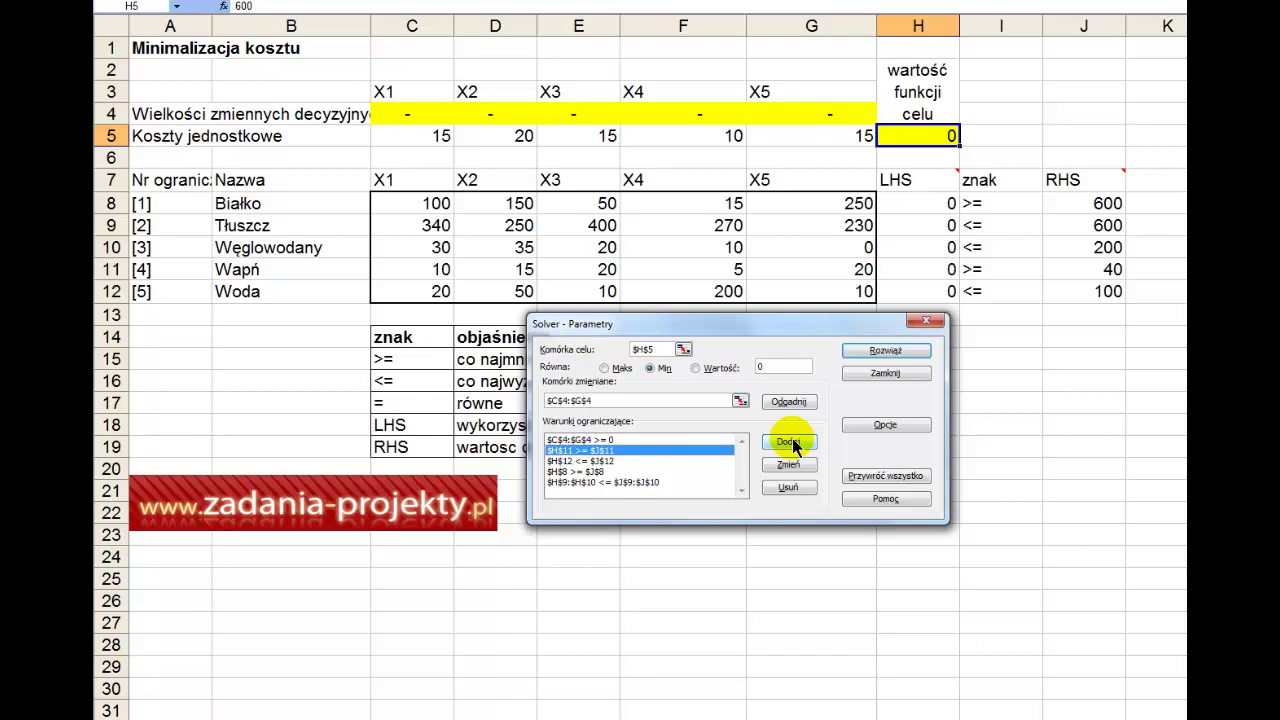
pyautogui.click(790, 442)
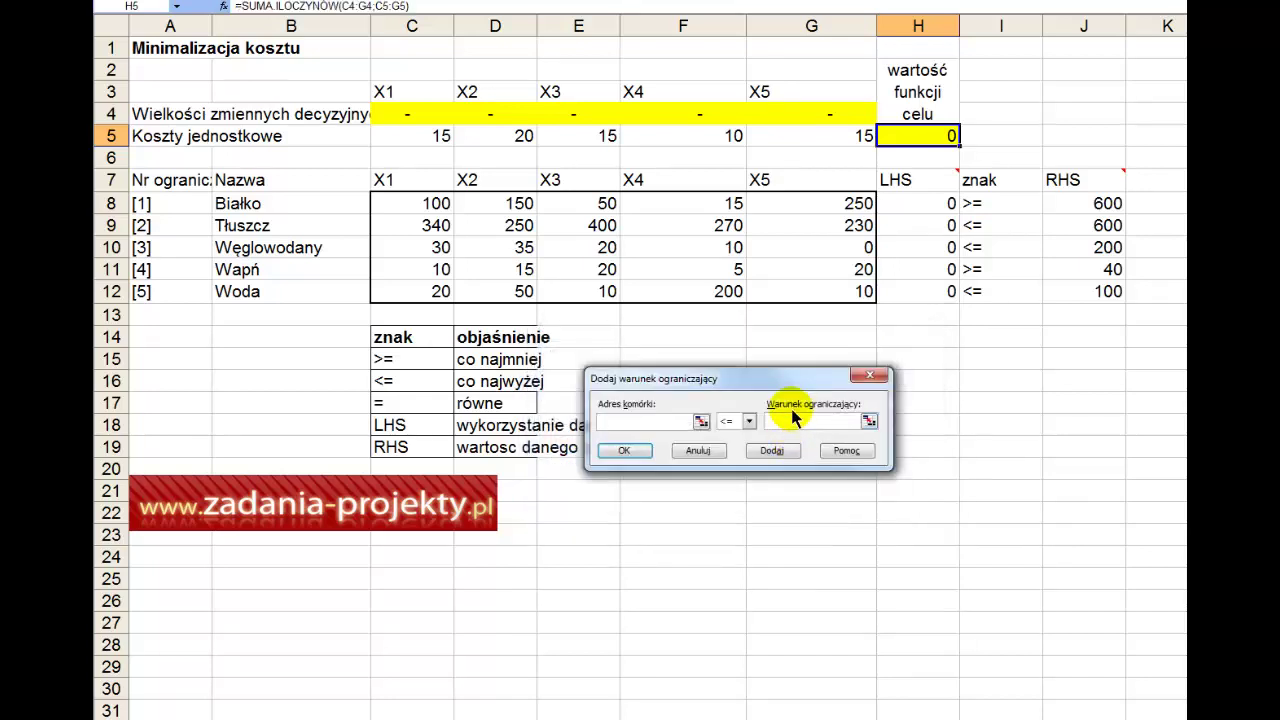
pyautogui.click(905, 210)
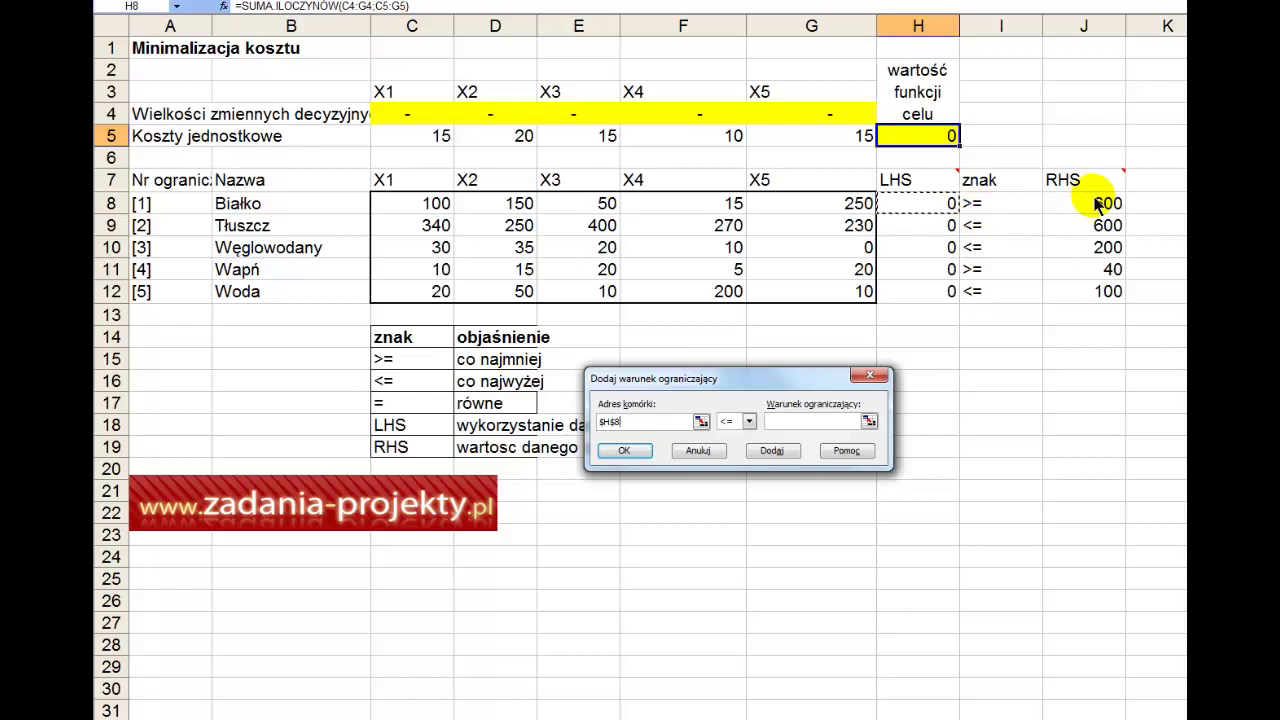
pyautogui.click(748, 421)
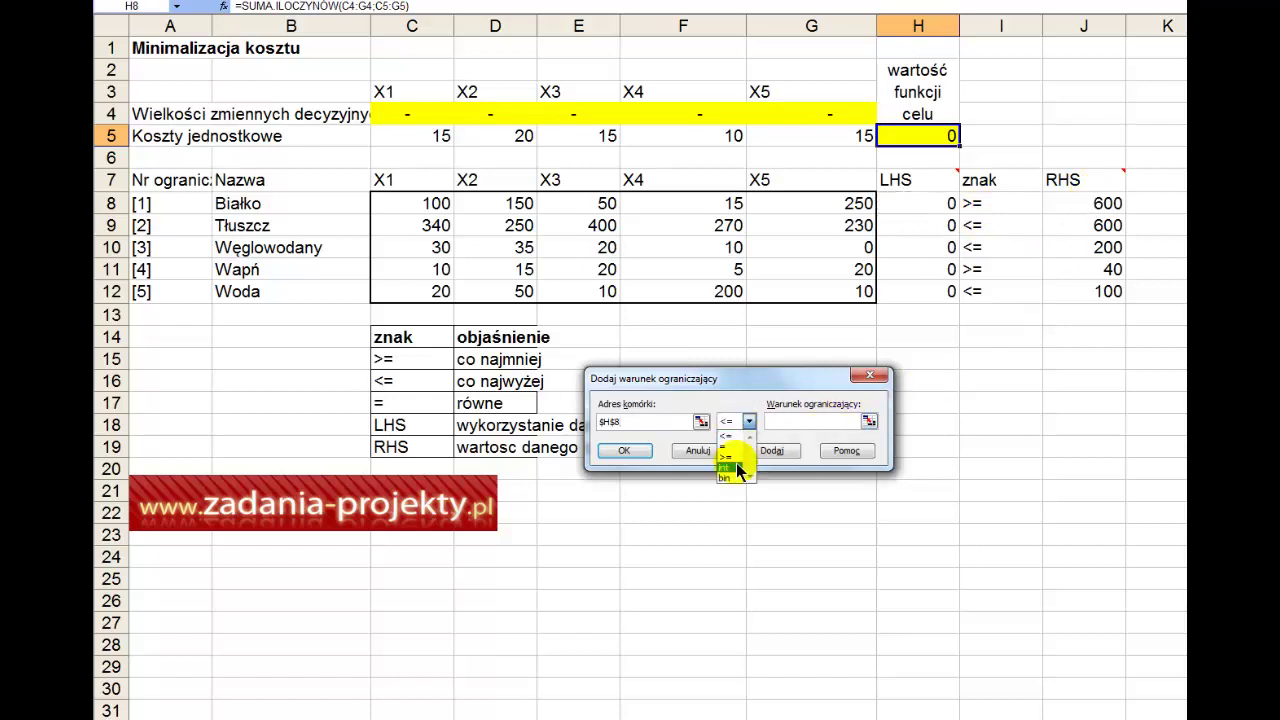
pyautogui.click(724, 456)
pyautogui.click(808, 423)
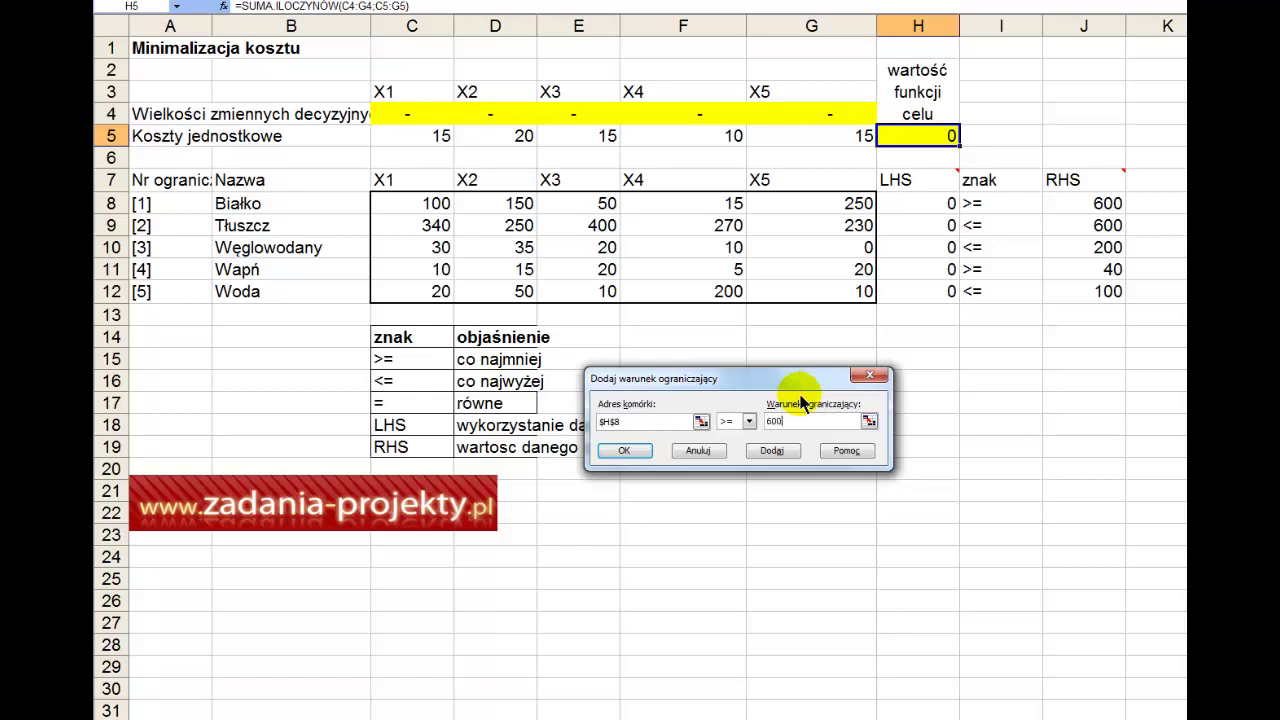
pyautogui.click(1072, 203)
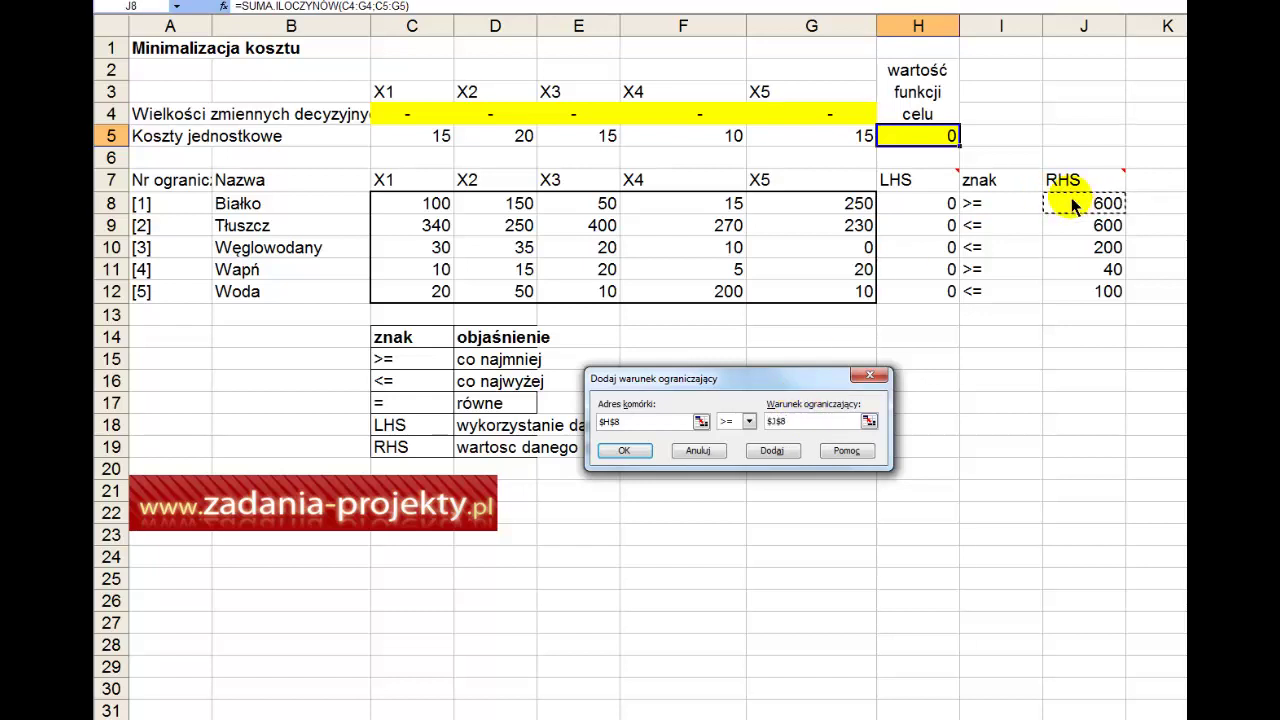
pyautogui.press('Return')
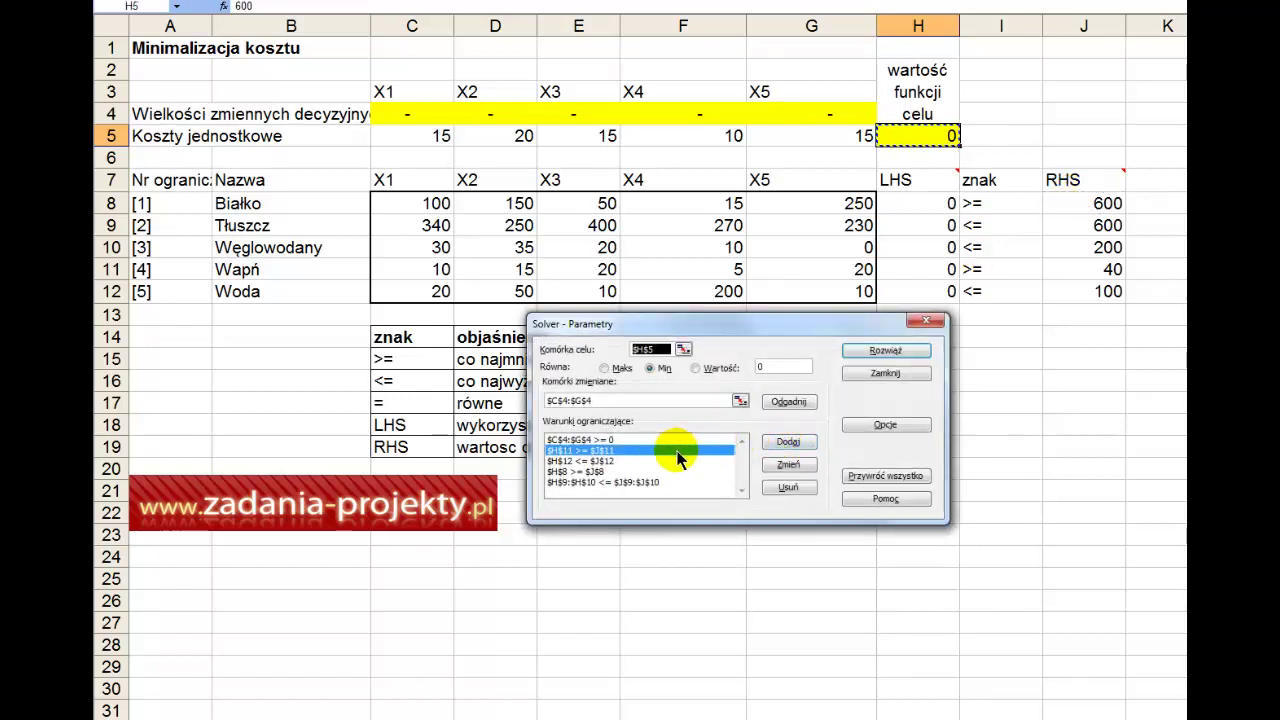
pyautogui.click(631, 480)
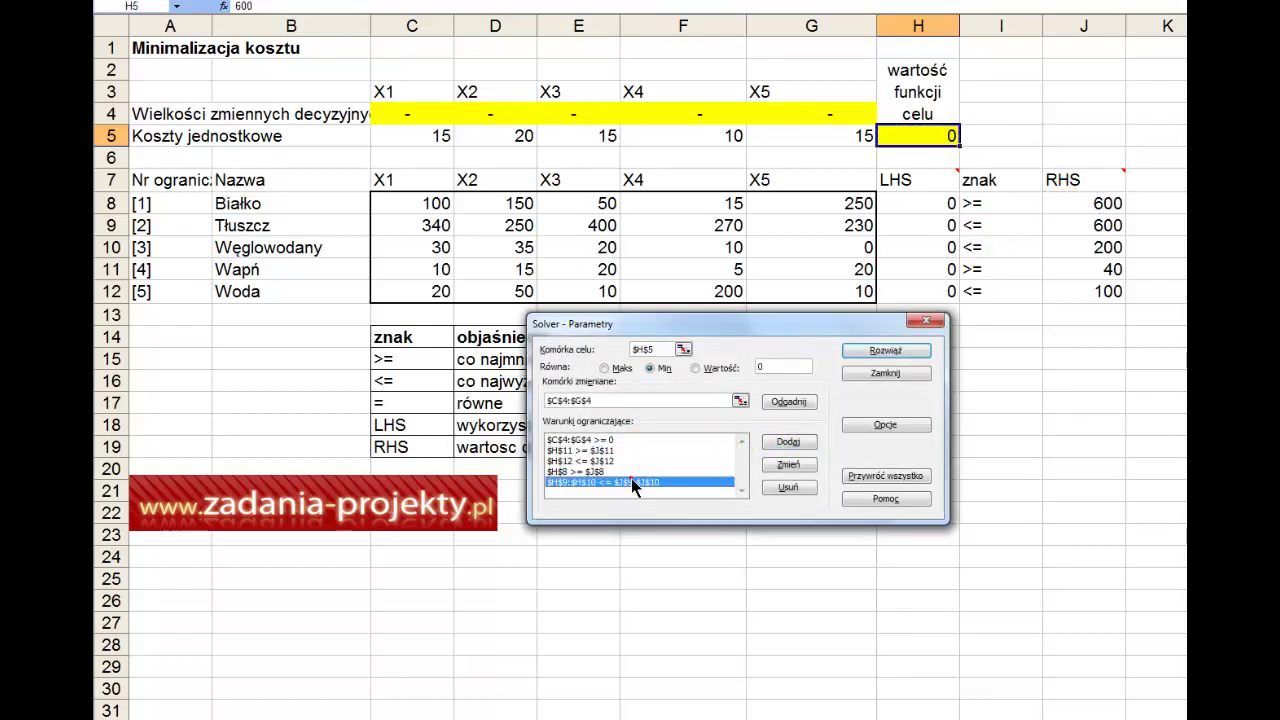
pyautogui.click(788, 465)
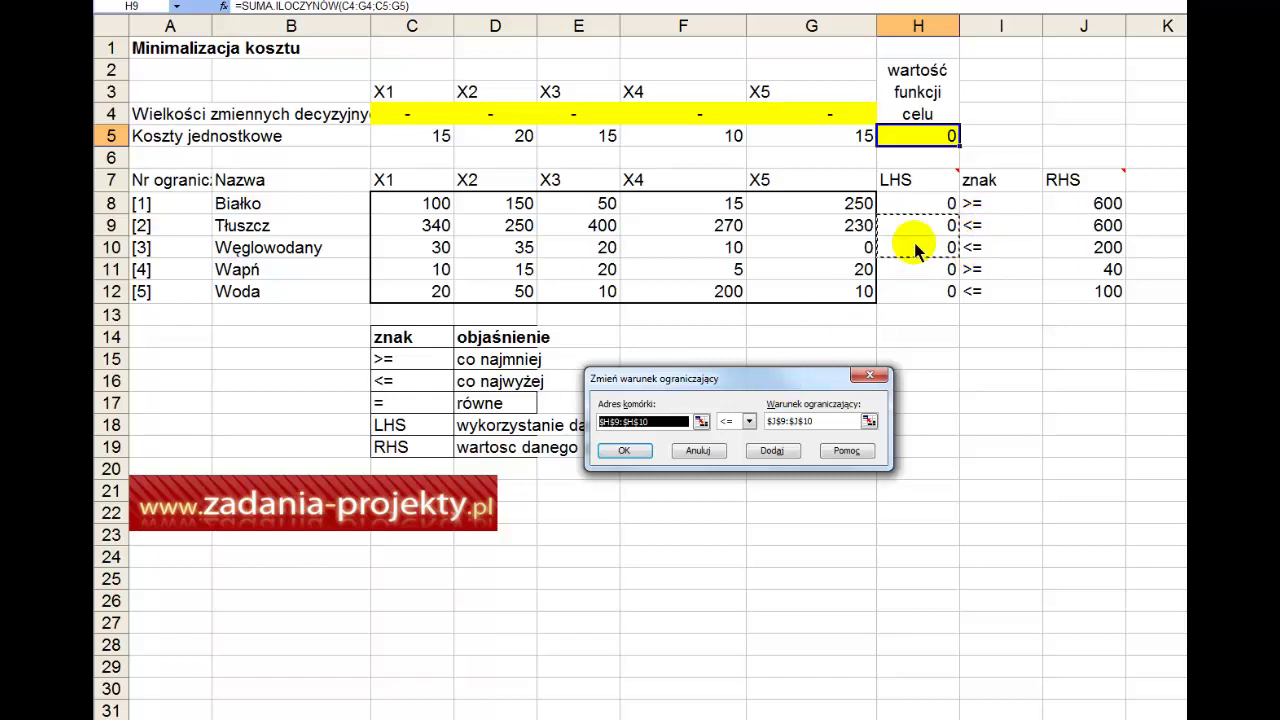
pyautogui.click(738, 421)
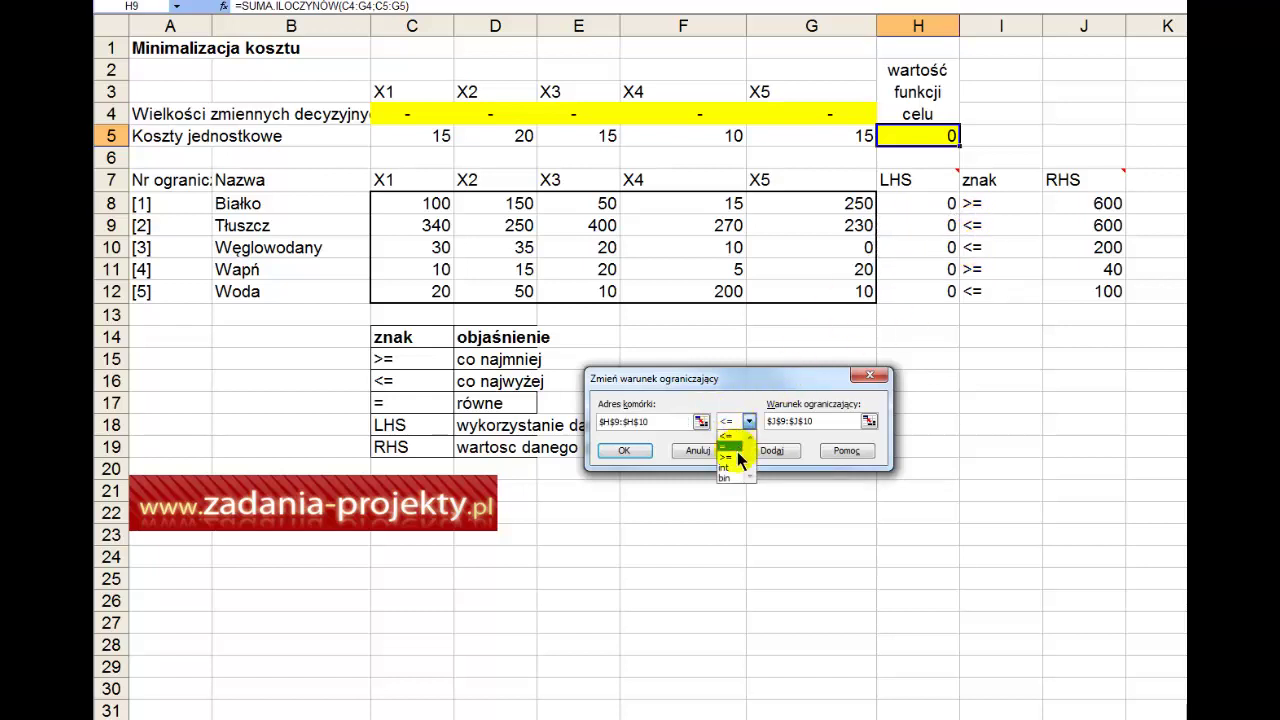
pyautogui.click(736, 435)
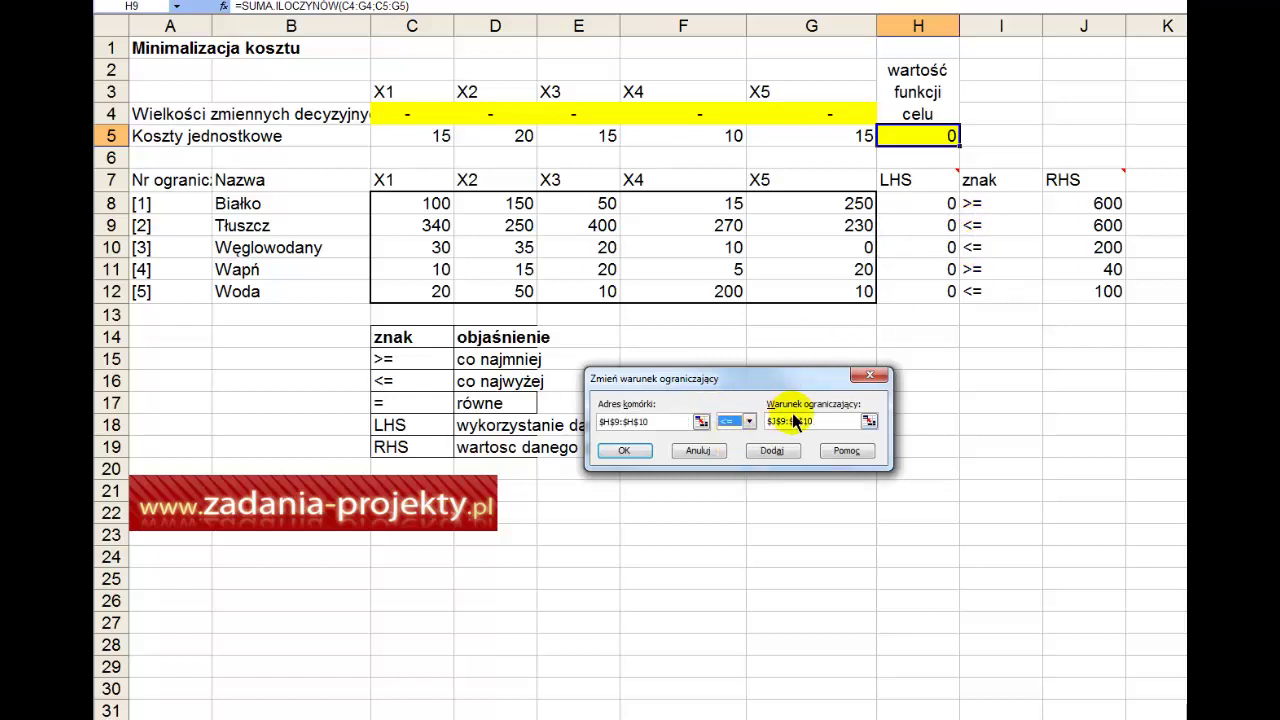
pyautogui.click(869, 421)
pyautogui.moveTo(1099, 224); pyautogui.dragTo(1098, 262)
pyautogui.click(877, 399)
pyautogui.click(628, 440)
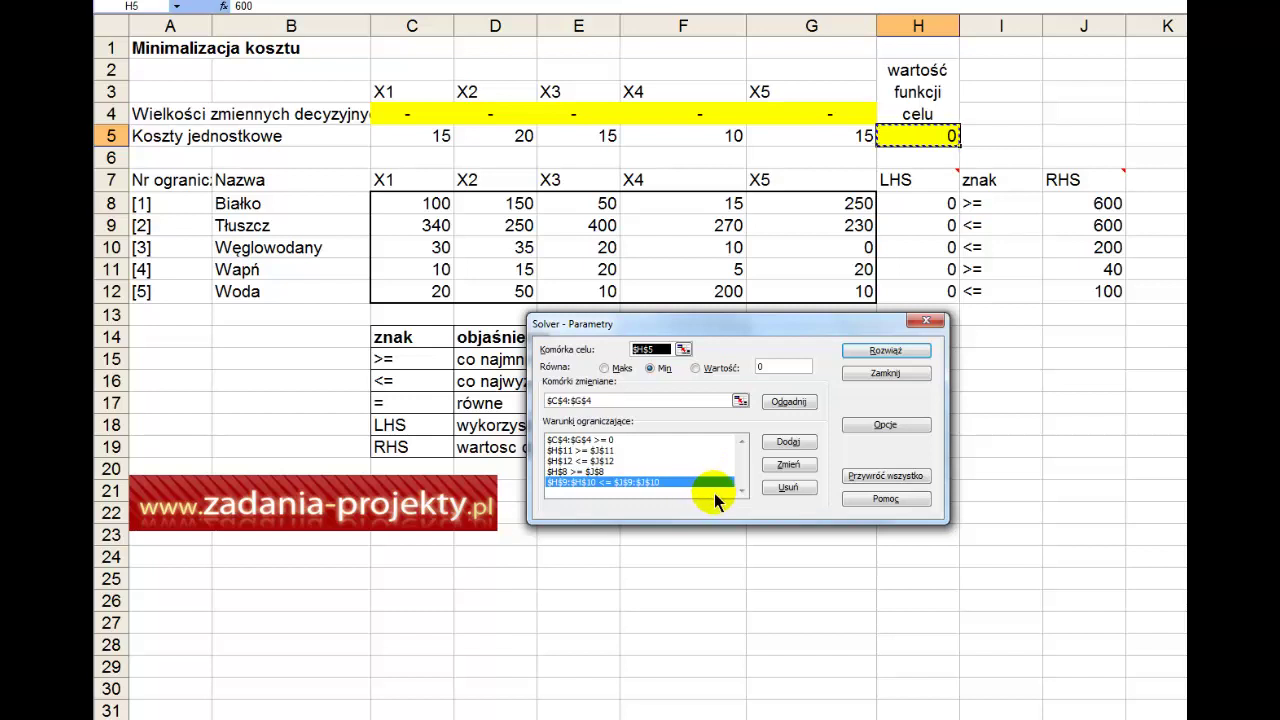
# Step: Solve, keep X5 = 2,40 with cost 36, and generate the Wyników, Wrażliwości and Granic reports
pyautogui.click(904, 356)
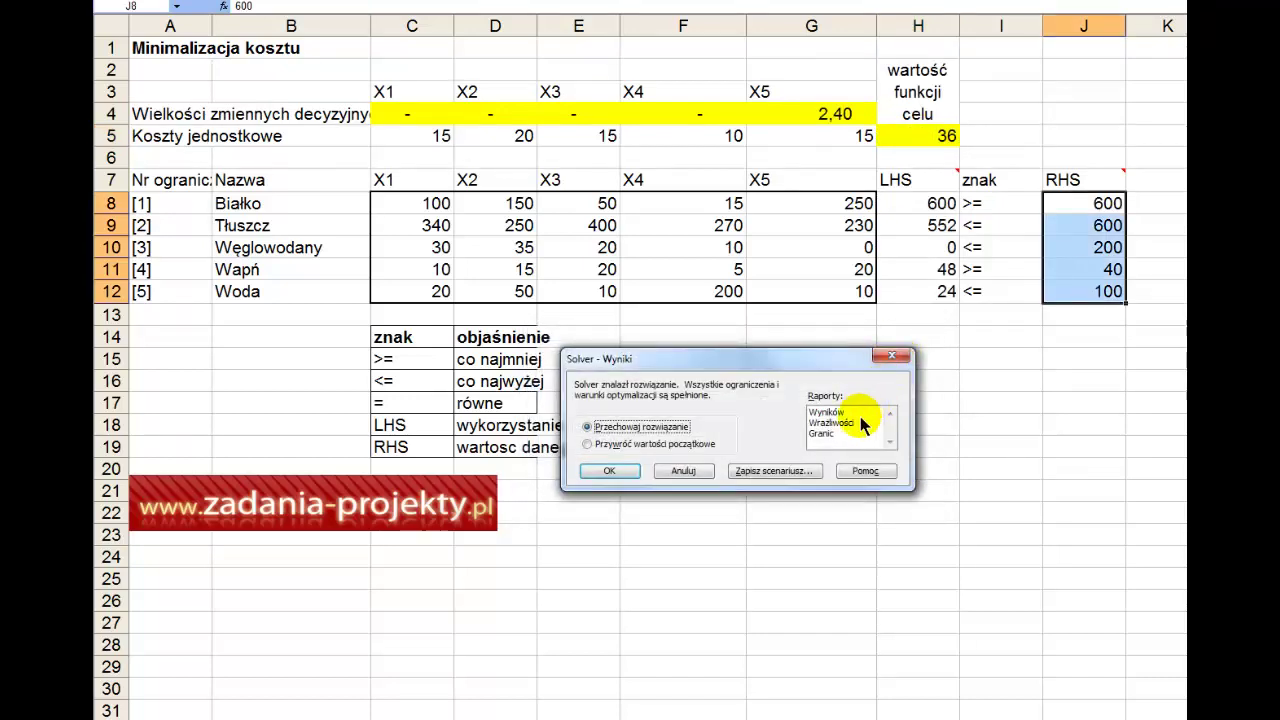
pyautogui.click(858, 414)
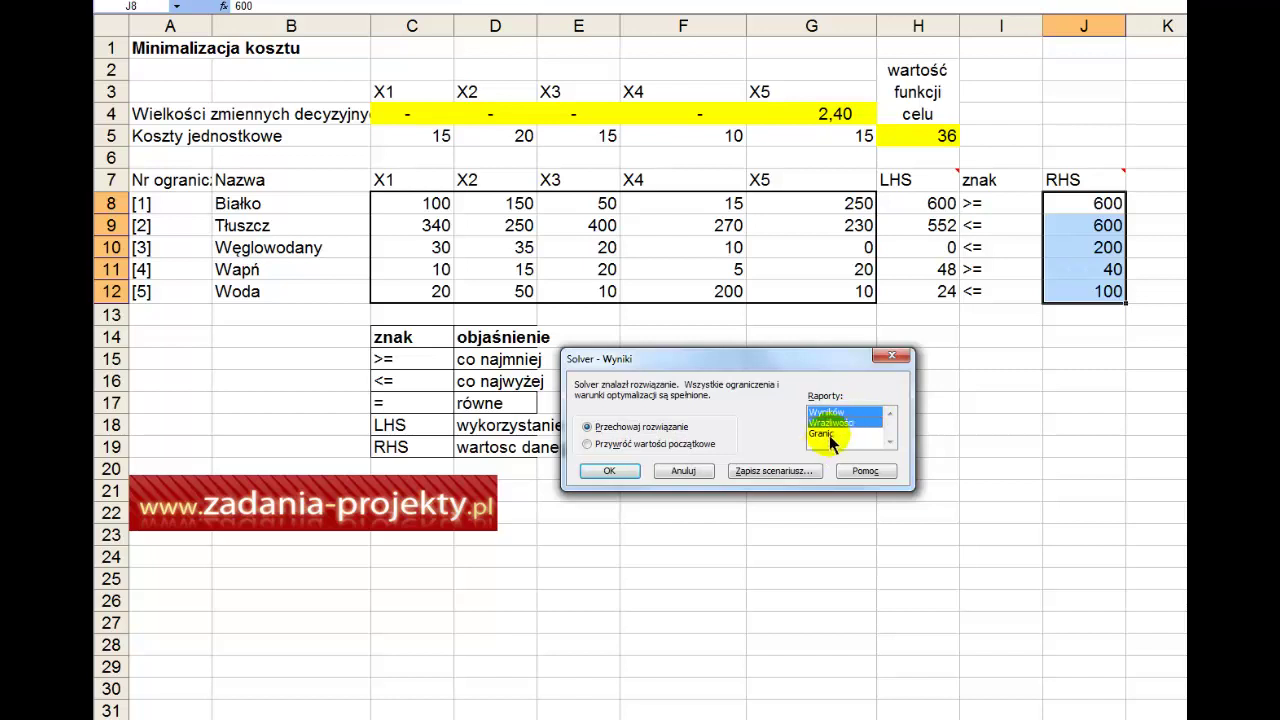
pyautogui.click(829, 435)
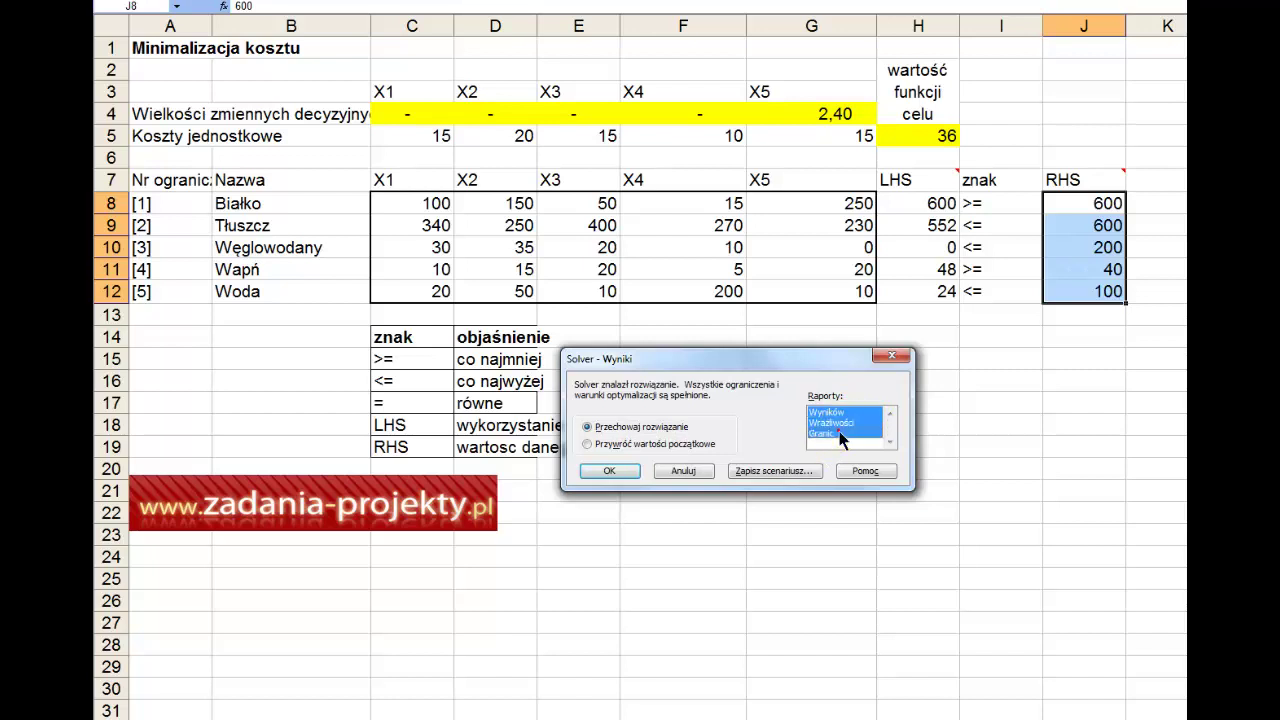
pyautogui.click(610, 471)
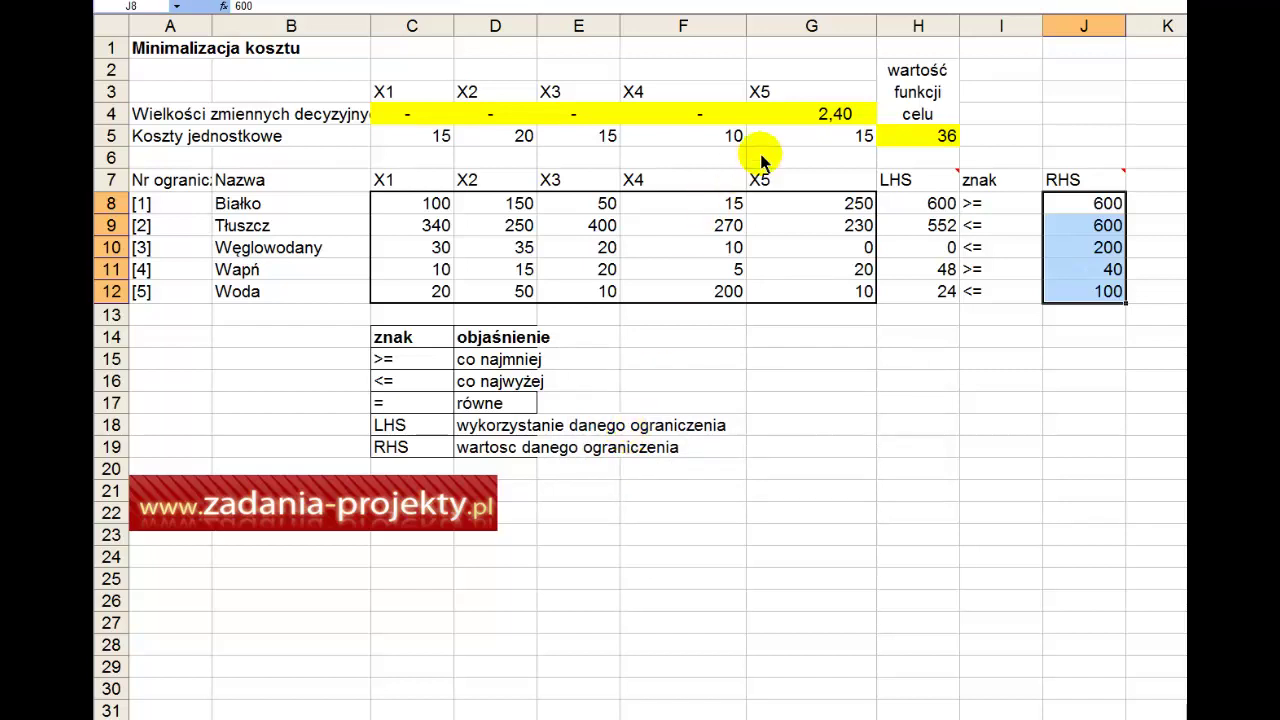
pyautogui.moveTo(830, 113); pyautogui.dragTo(440, 126)
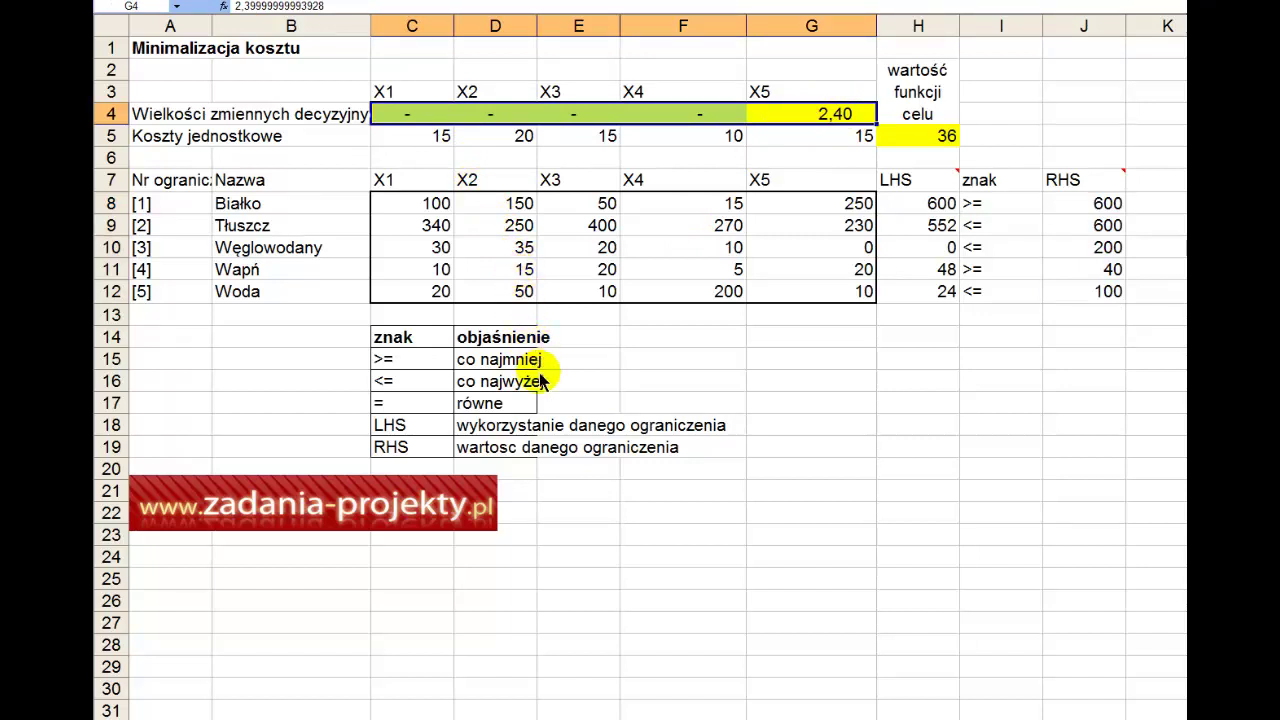
pyautogui.click(521, 141)
pyautogui.moveTo(421, 122); pyautogui.dragTo(675, 122)
pyautogui.rightClick(675, 122)
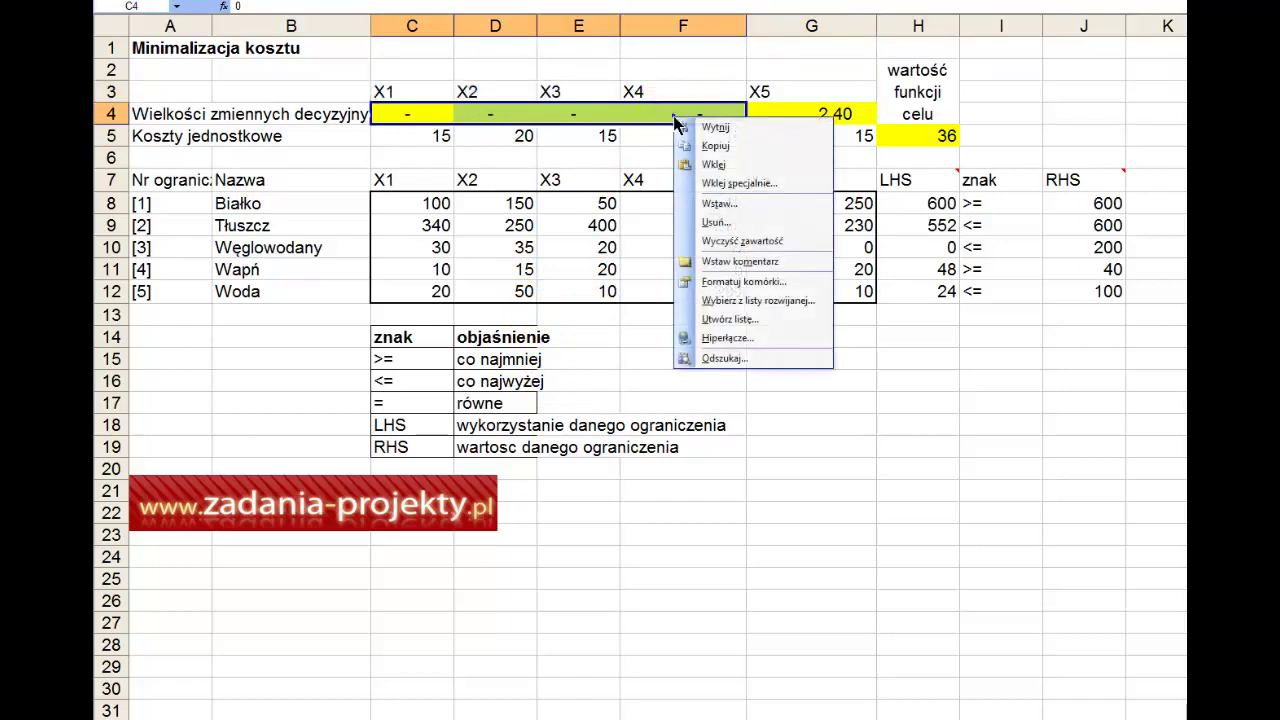
pyautogui.click(756, 285)
pyautogui.click(612, 187)
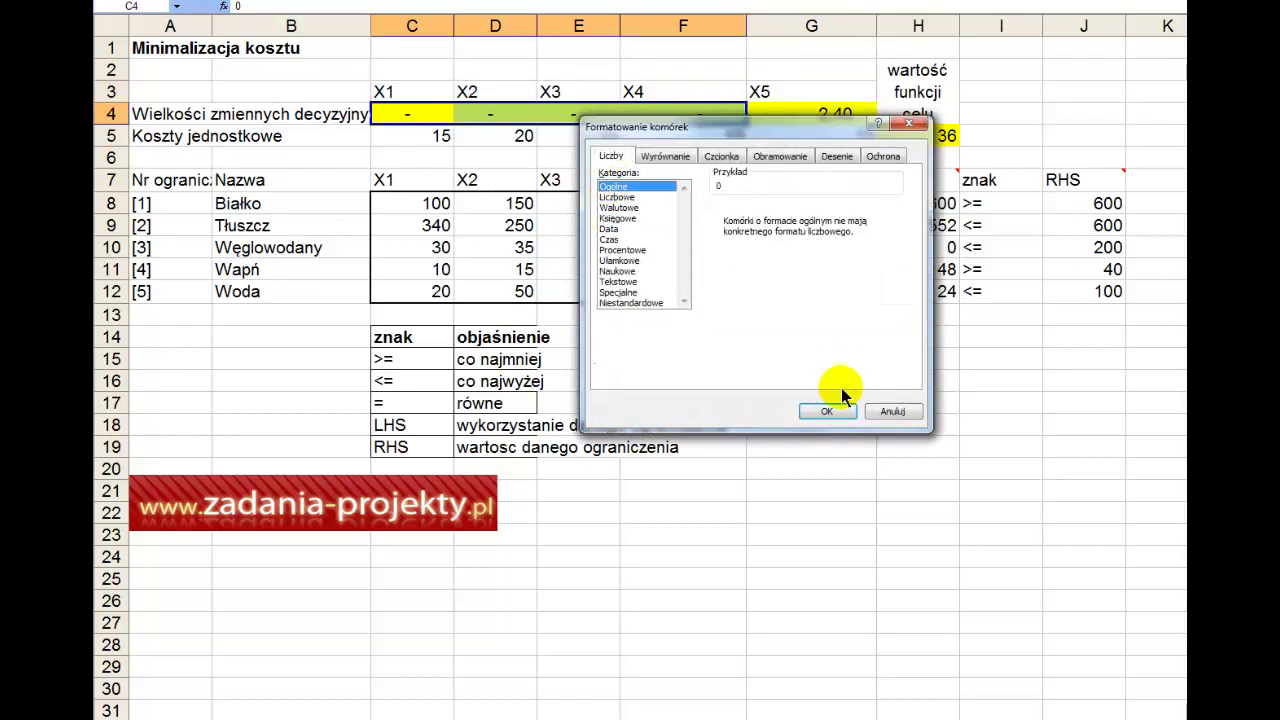
pyautogui.click(828, 410)
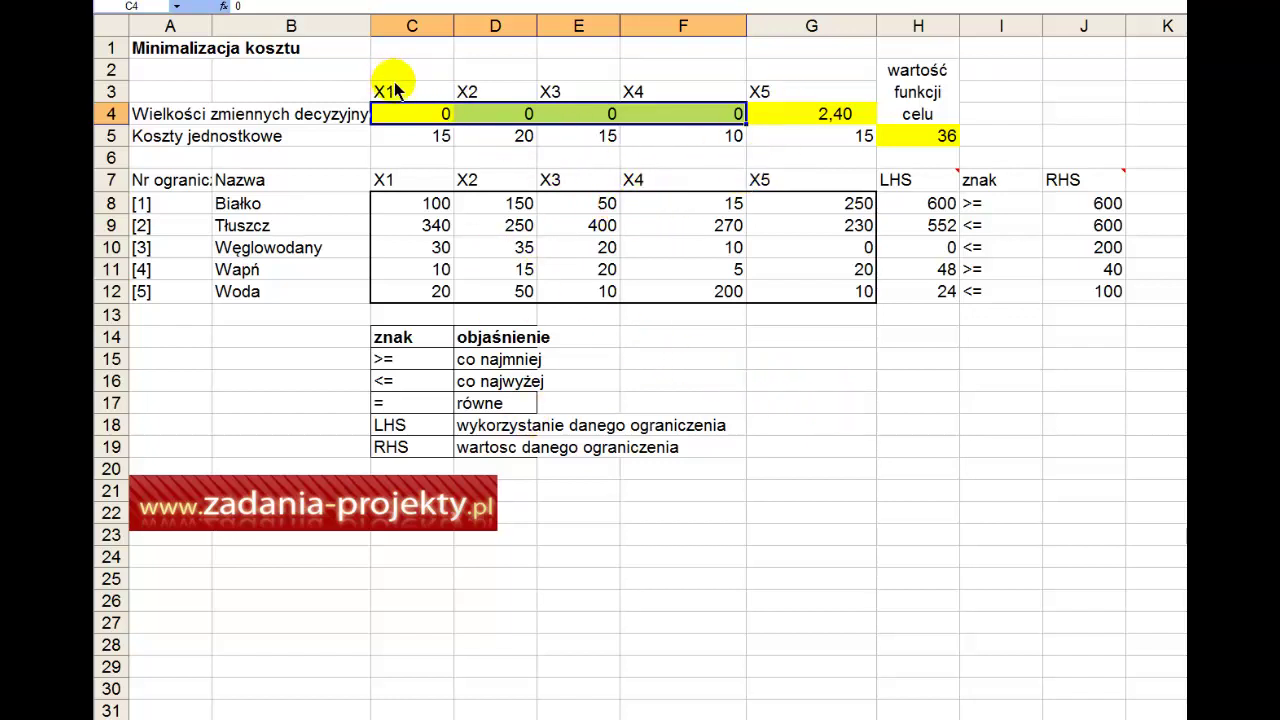
pyautogui.moveTo(393, 90); pyautogui.dragTo(651, 94)
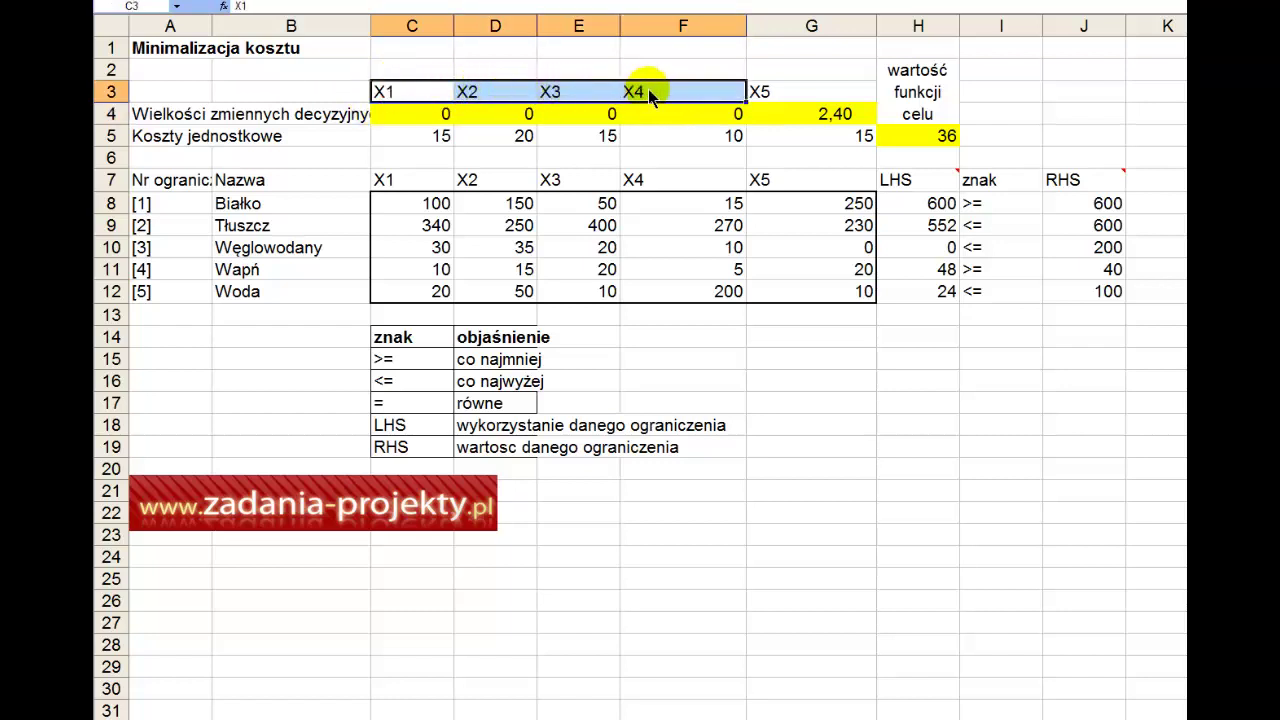
pyautogui.click(842, 116)
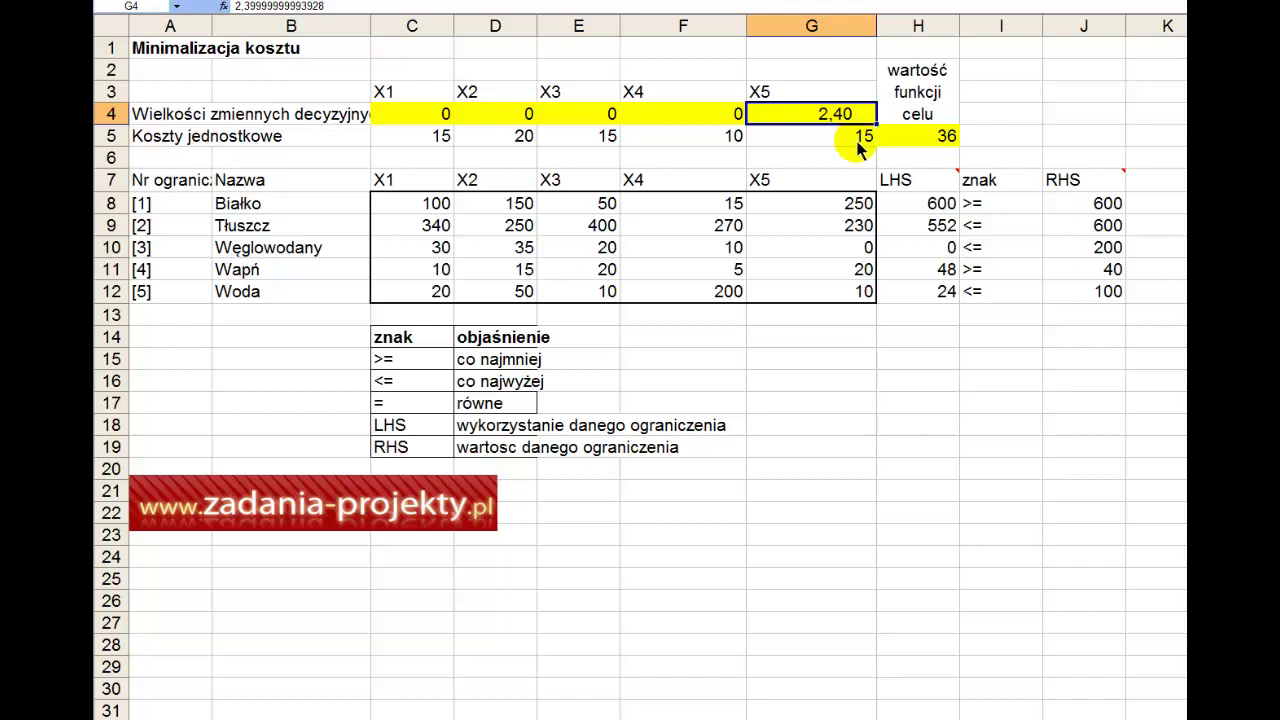
pyautogui.click(902, 140)
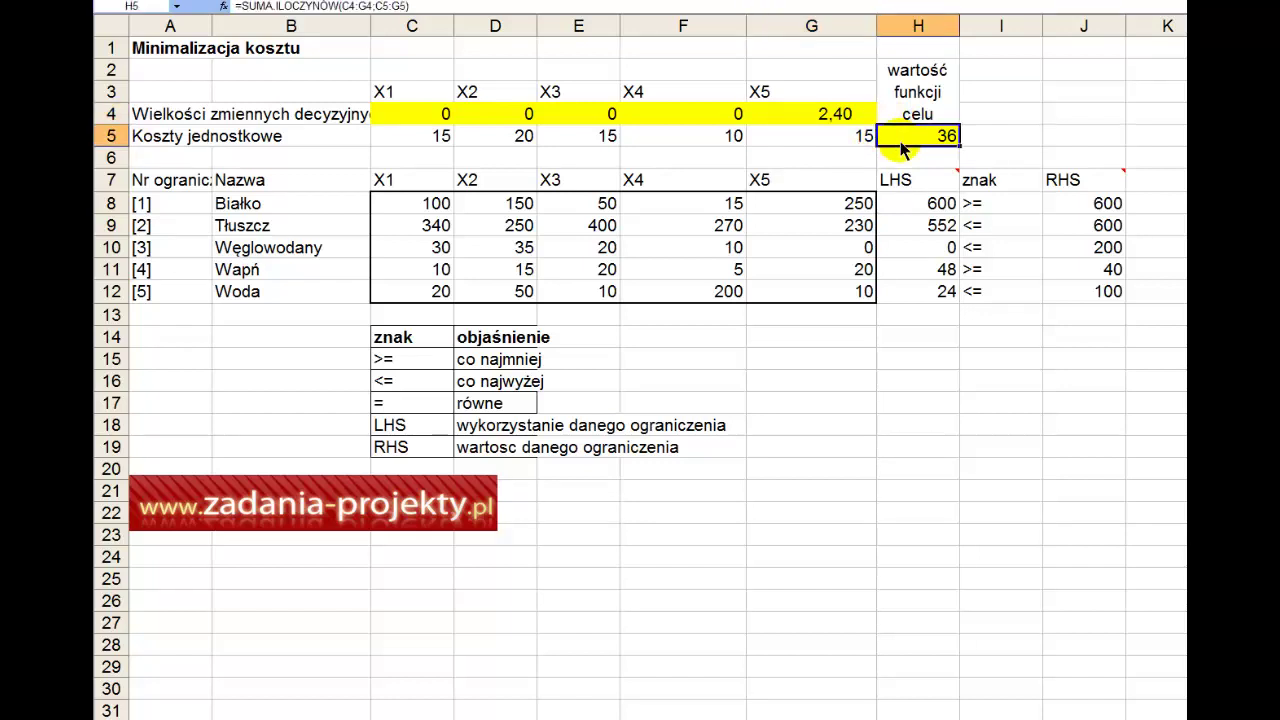
pyautogui.click(196, 50)
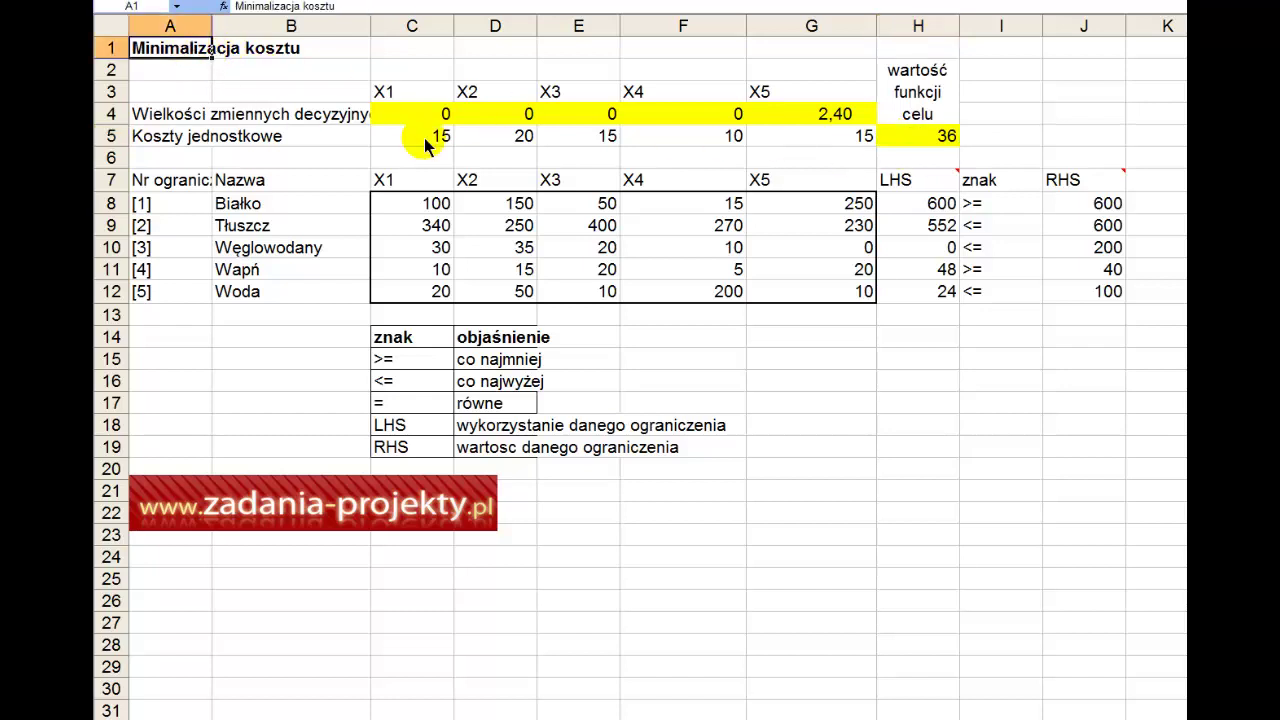
pyautogui.moveTo(940, 205); pyautogui.dragTo(940, 298)
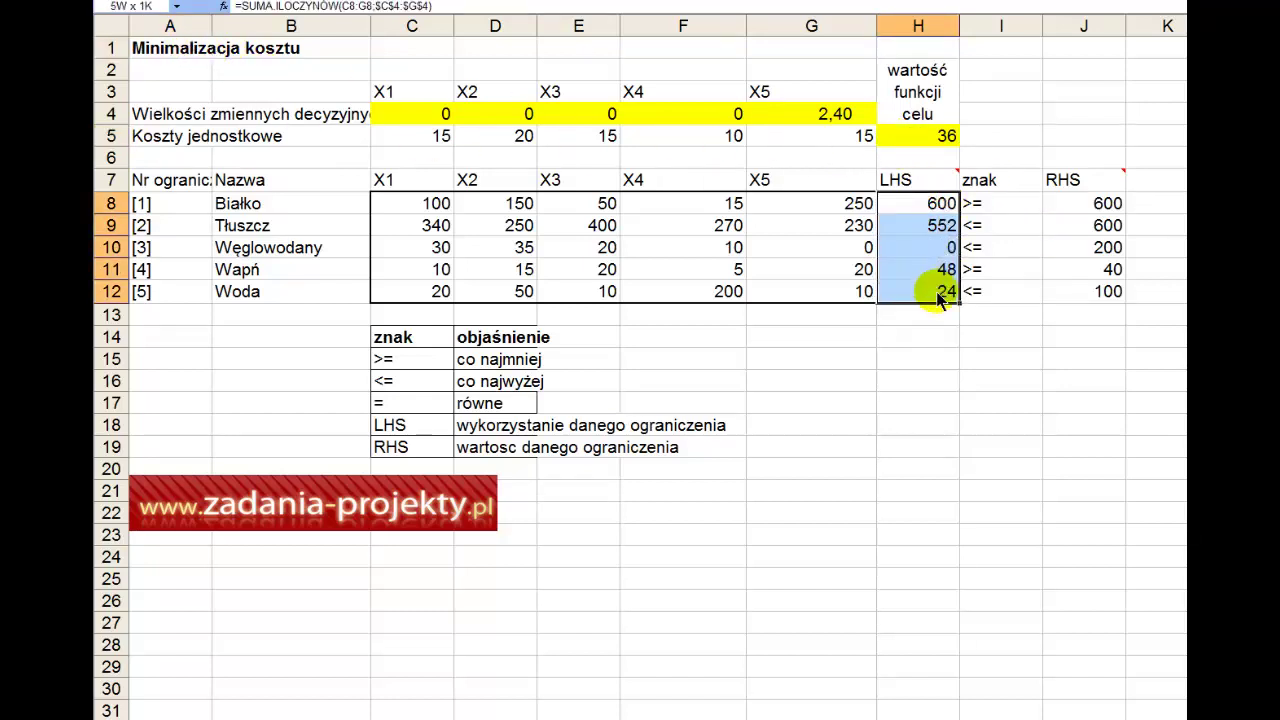
pyautogui.click(175, 205)
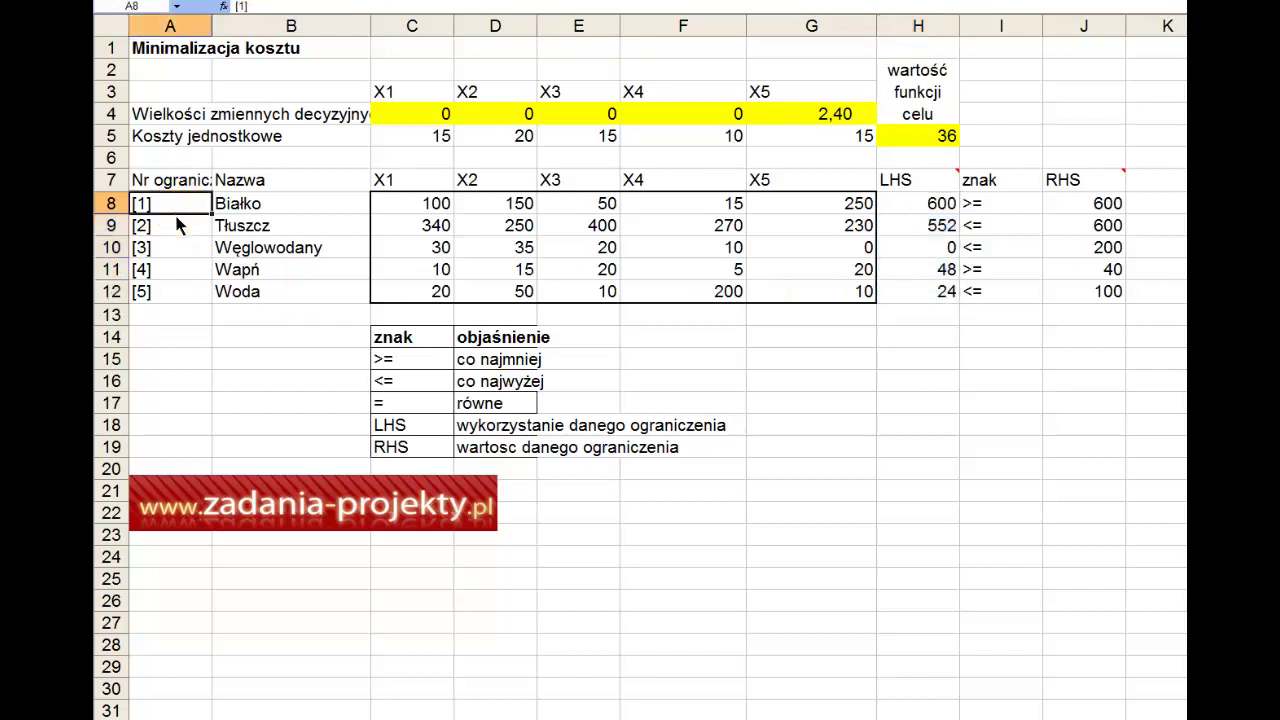
pyautogui.moveTo(175, 210); pyautogui.dragTo(171, 294)
pyautogui.moveTo(934, 206); pyautogui.dragTo(935, 305)
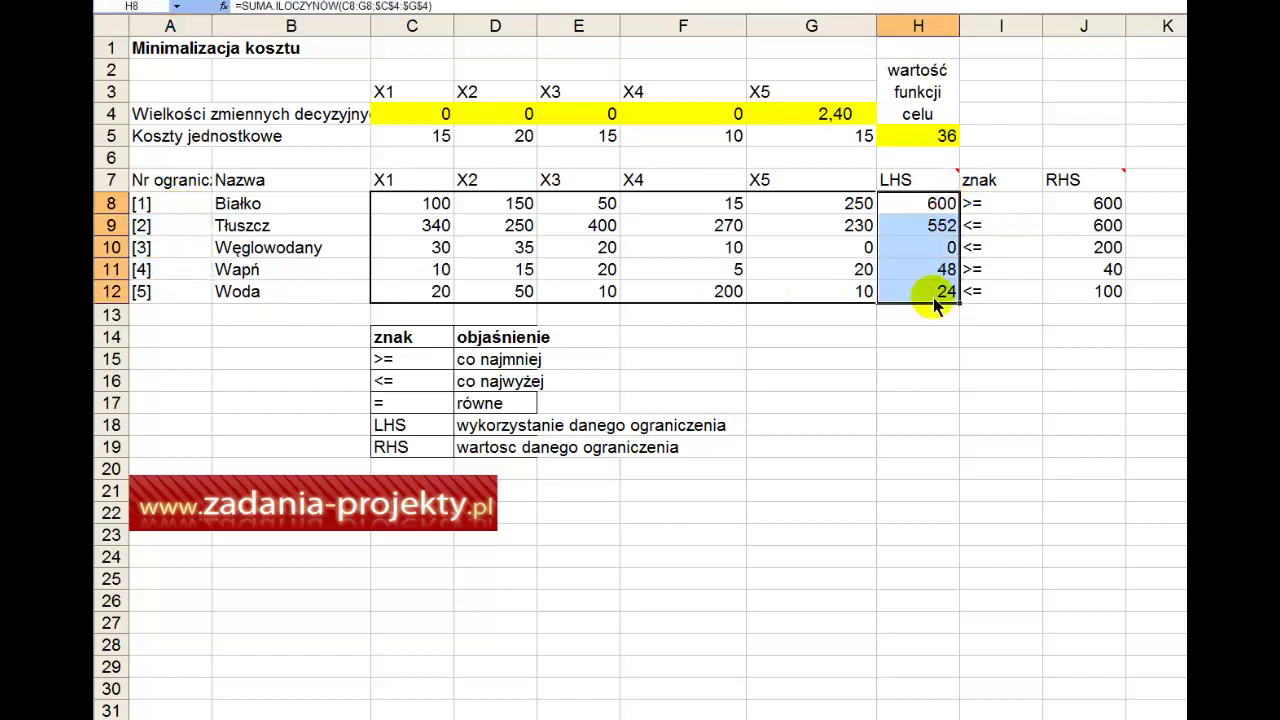
pyautogui.click(945, 210)
pyautogui.click(1003, 206)
pyautogui.click(1068, 203)
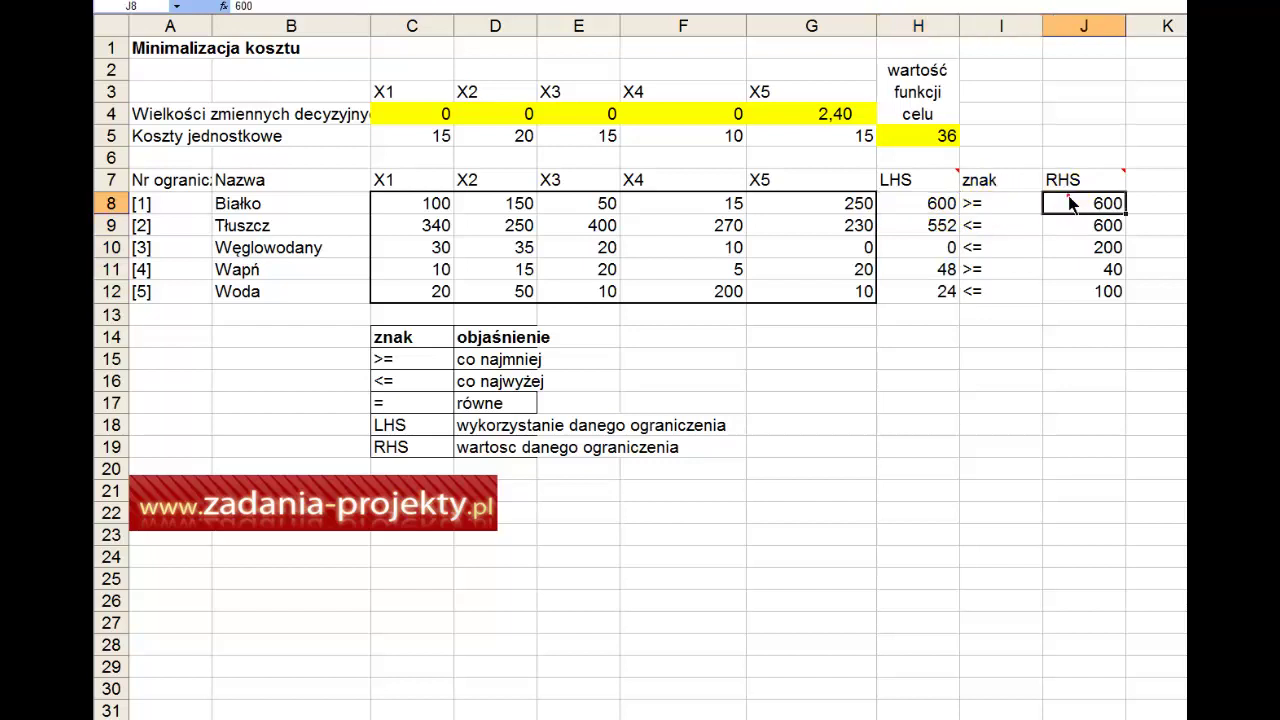
pyautogui.click(918, 228)
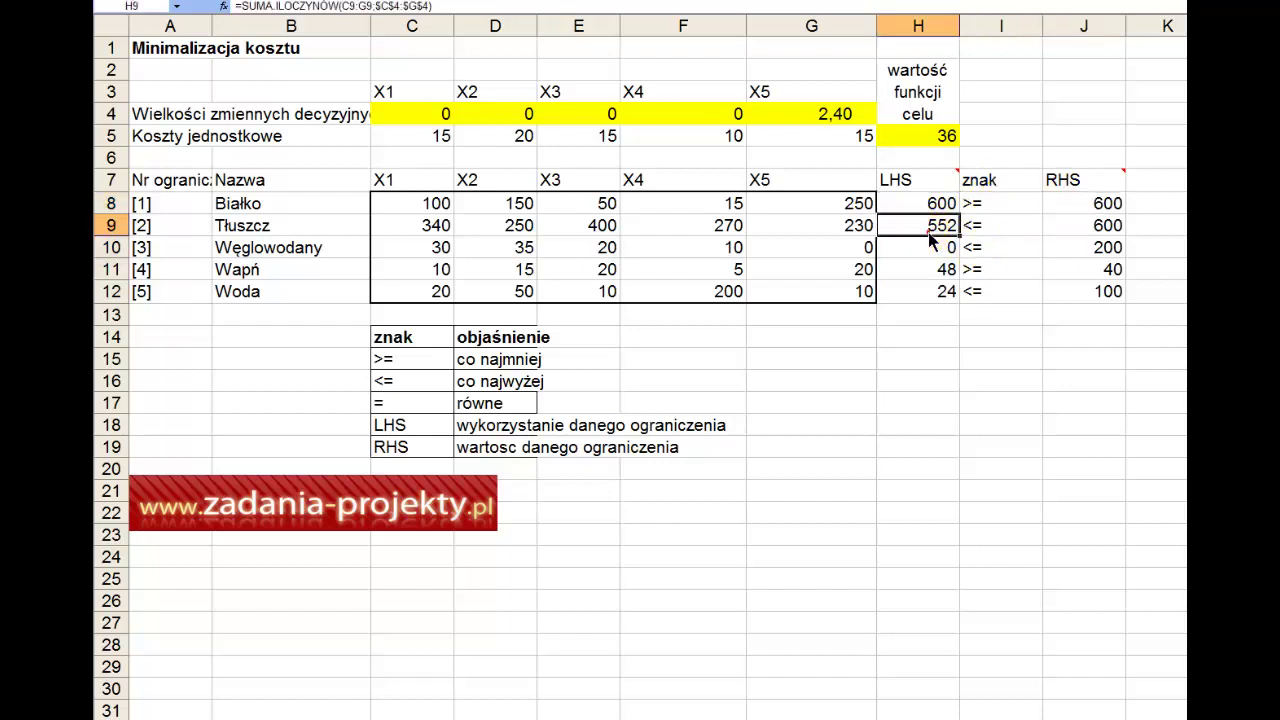
pyautogui.click(1006, 232)
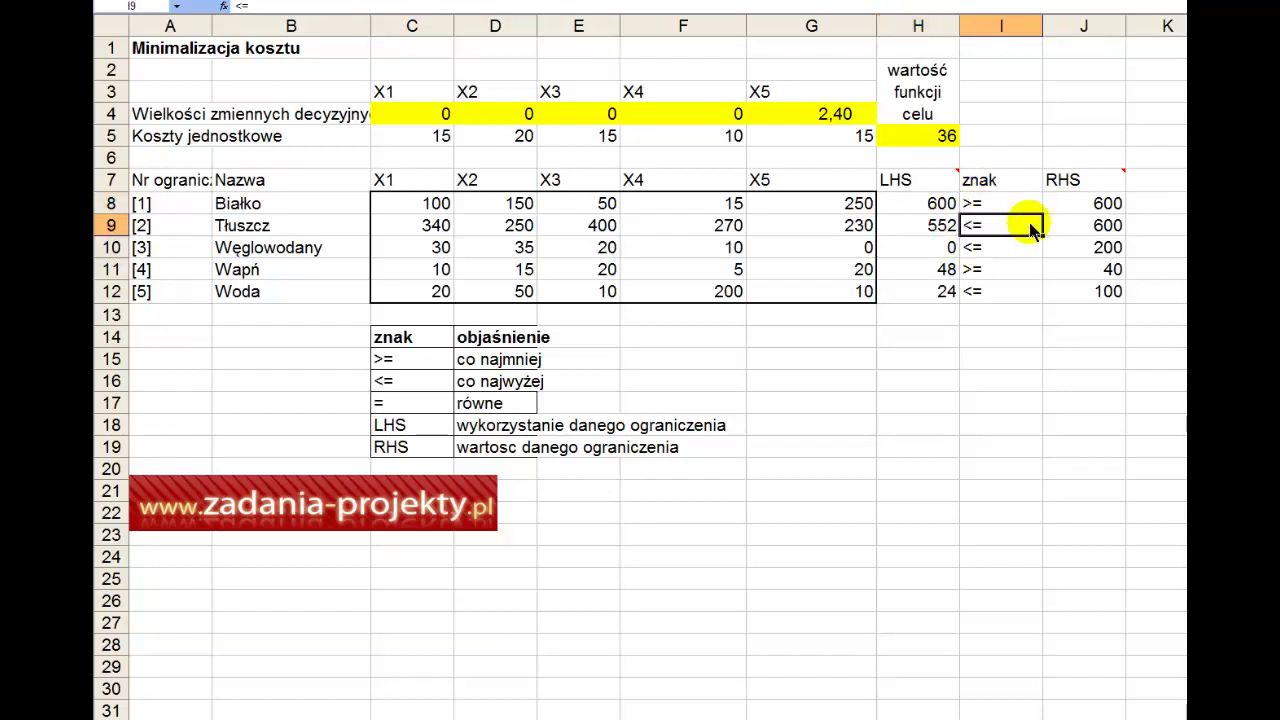
pyautogui.click(1076, 220)
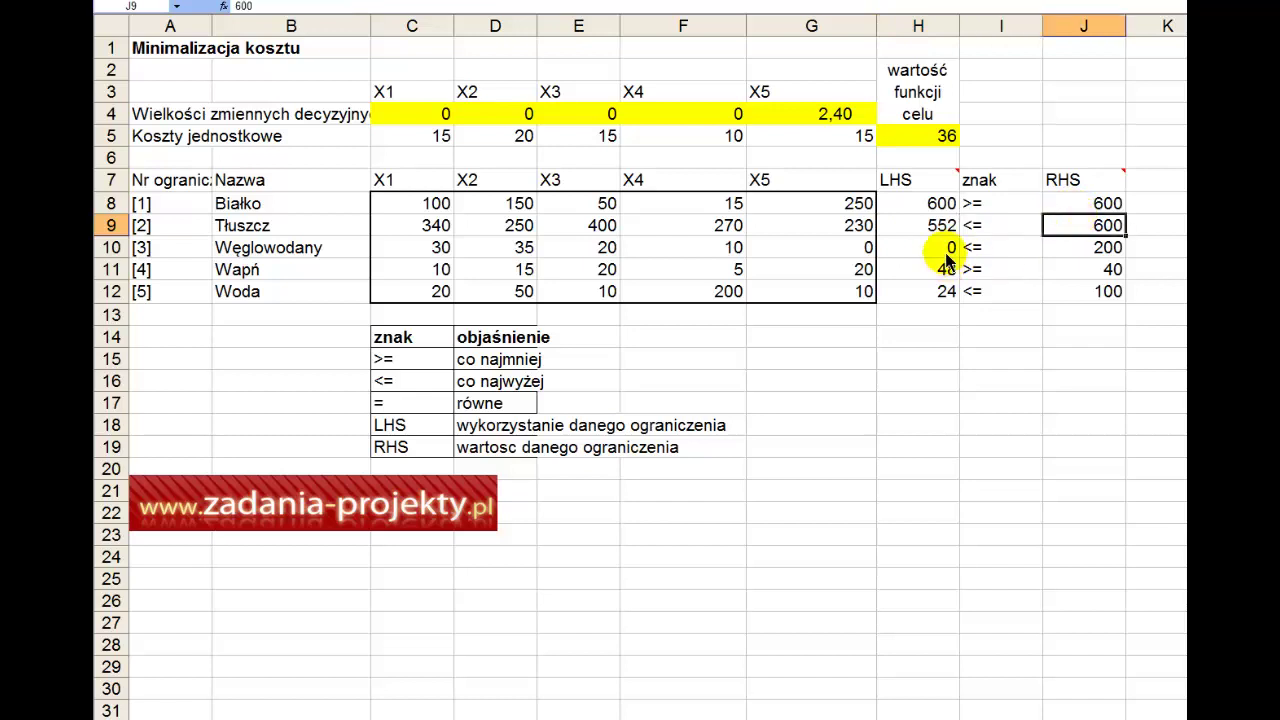
pyautogui.click(943, 247)
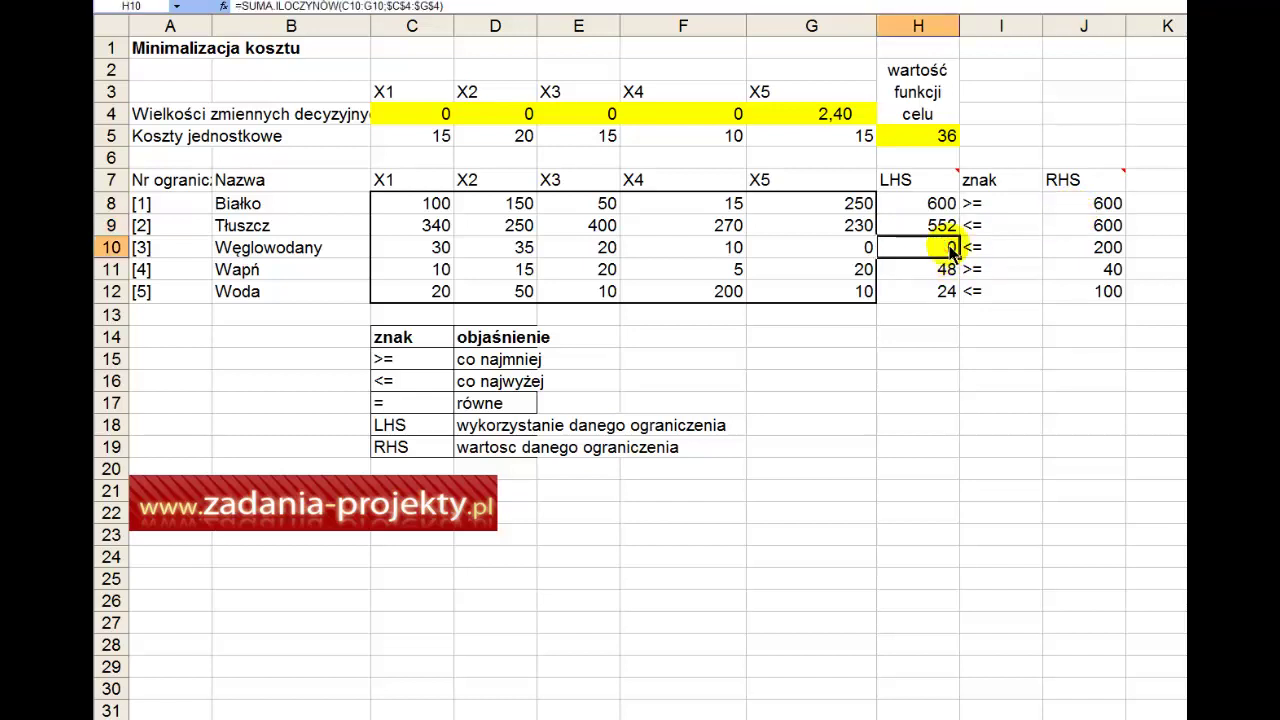
pyautogui.click(1028, 252)
pyautogui.click(1095, 250)
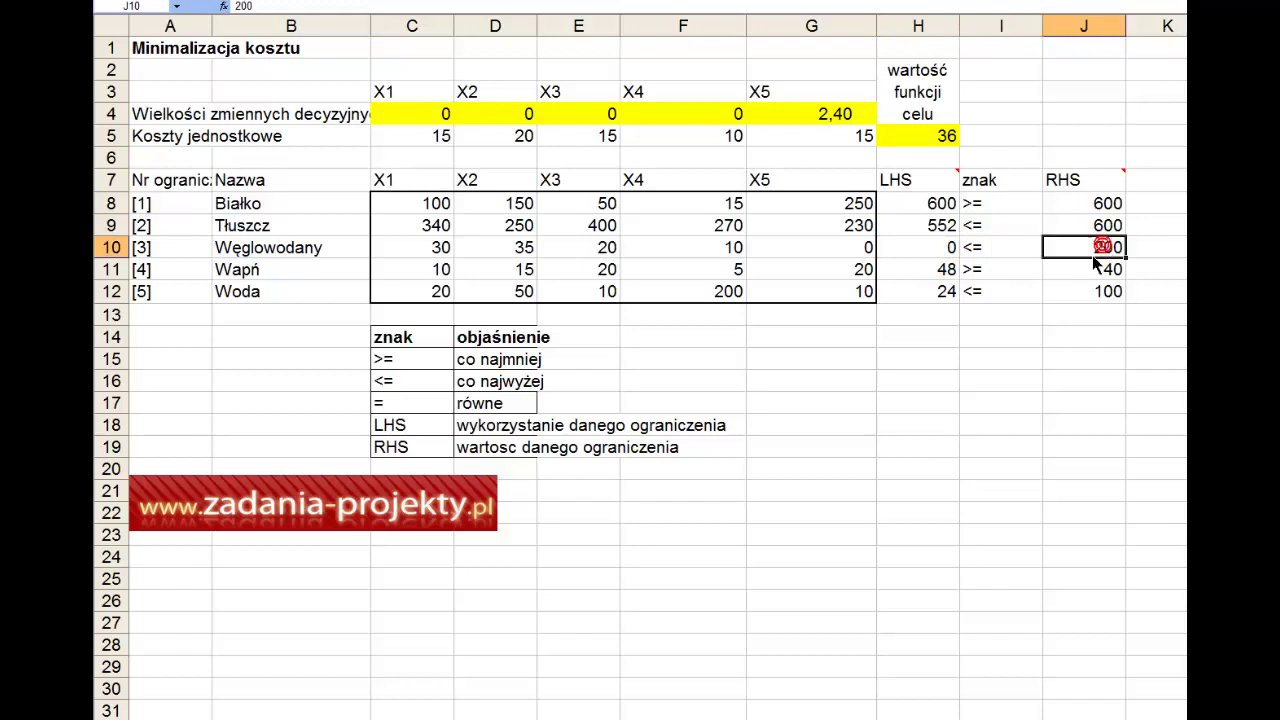
pyautogui.click(931, 276)
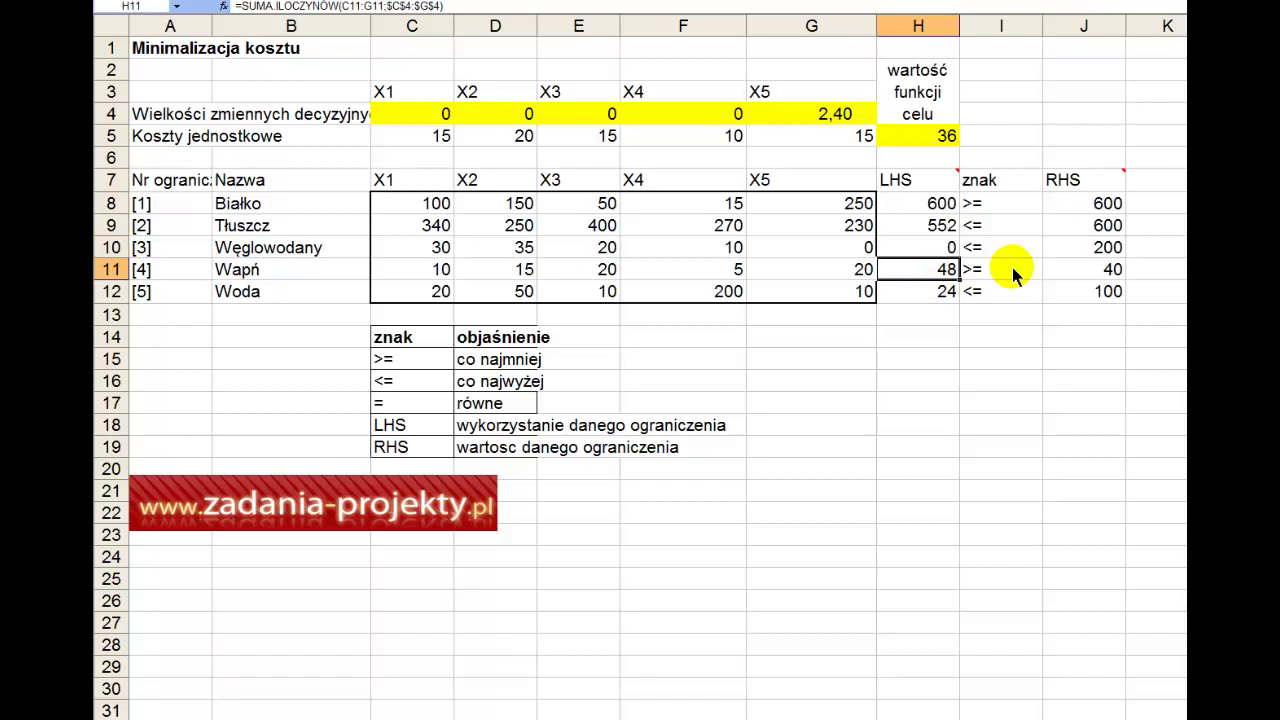
pyautogui.click(1013, 276)
pyautogui.click(1072, 276)
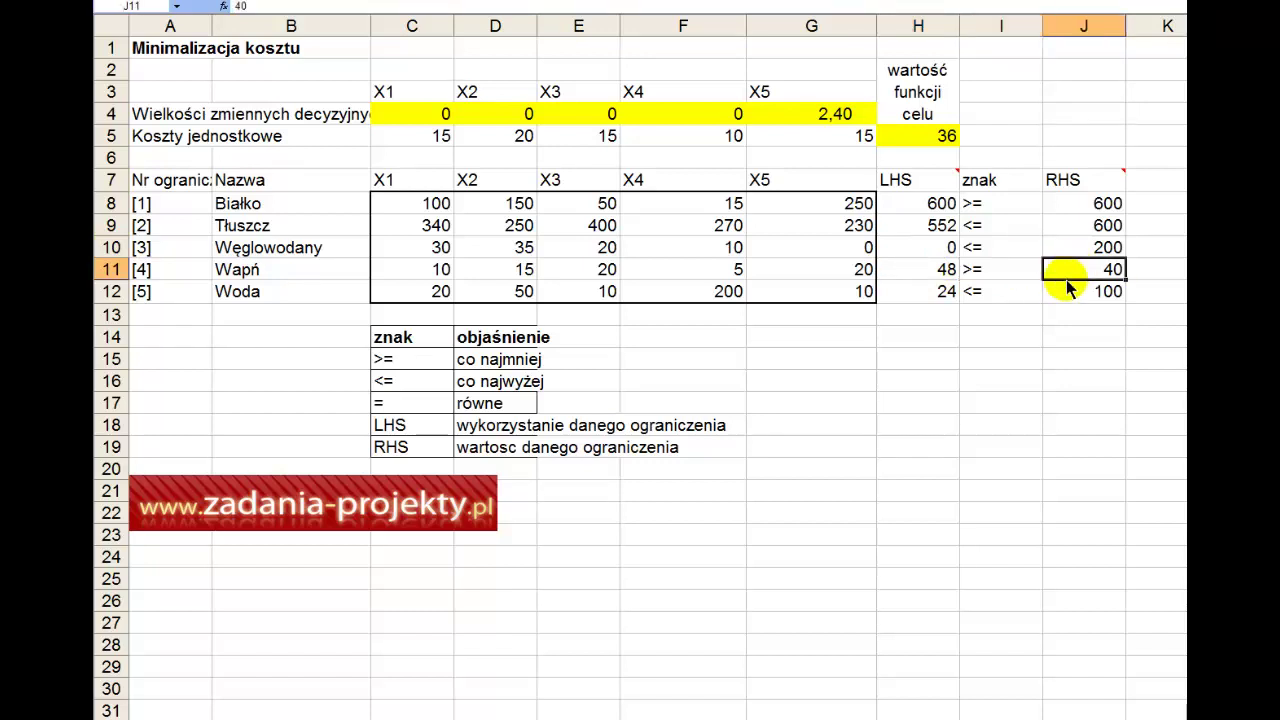
pyautogui.click(940, 291)
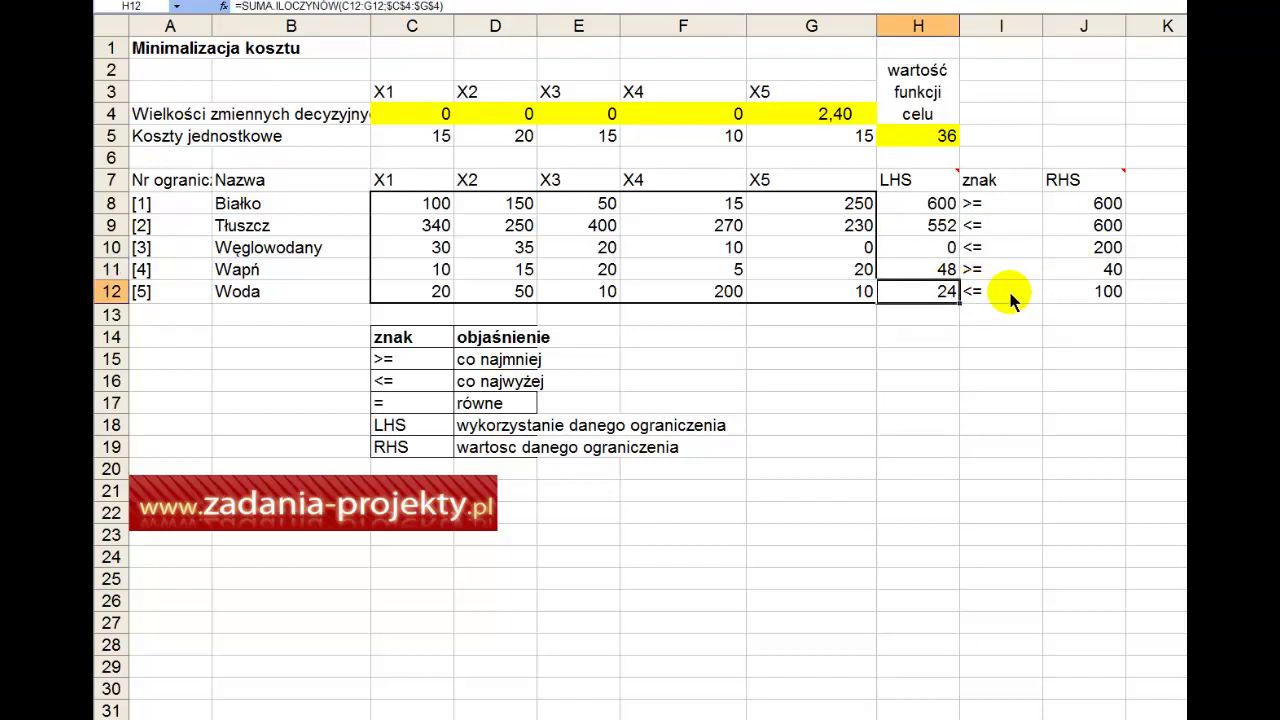
pyautogui.click(1012, 296)
pyautogui.click(1096, 296)
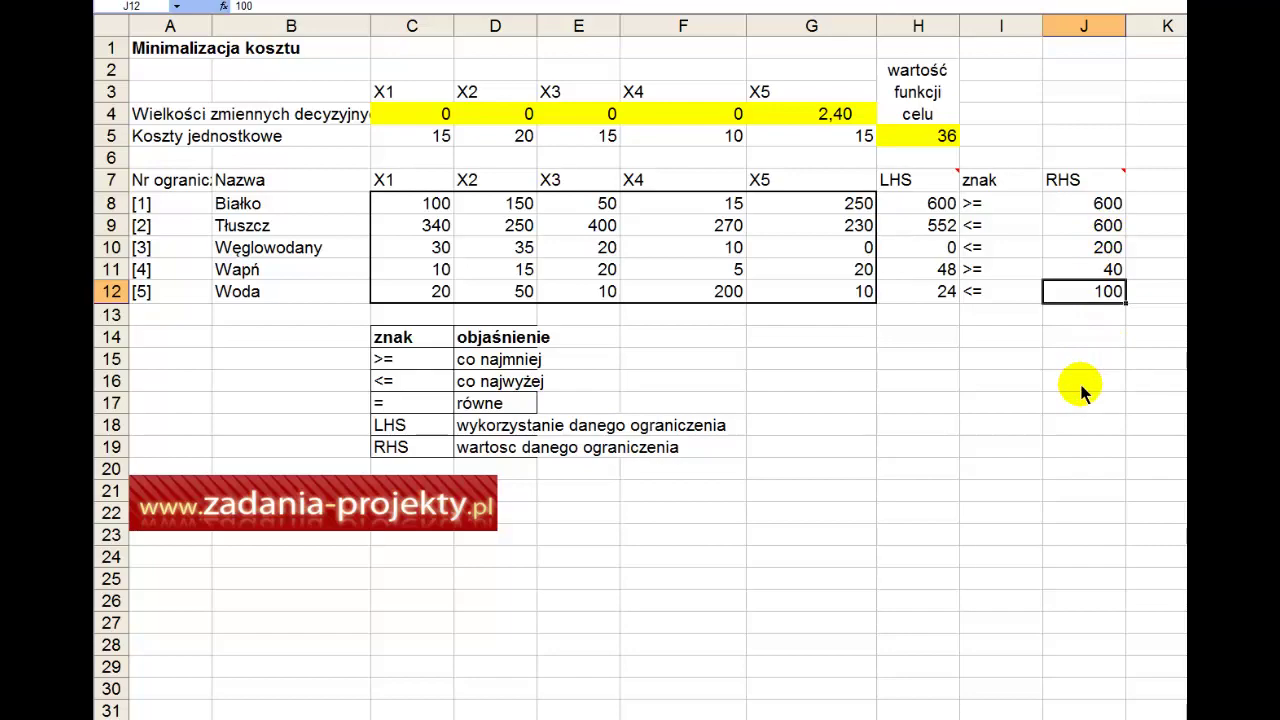
pyautogui.hotkey('ctrl', 'pageup')
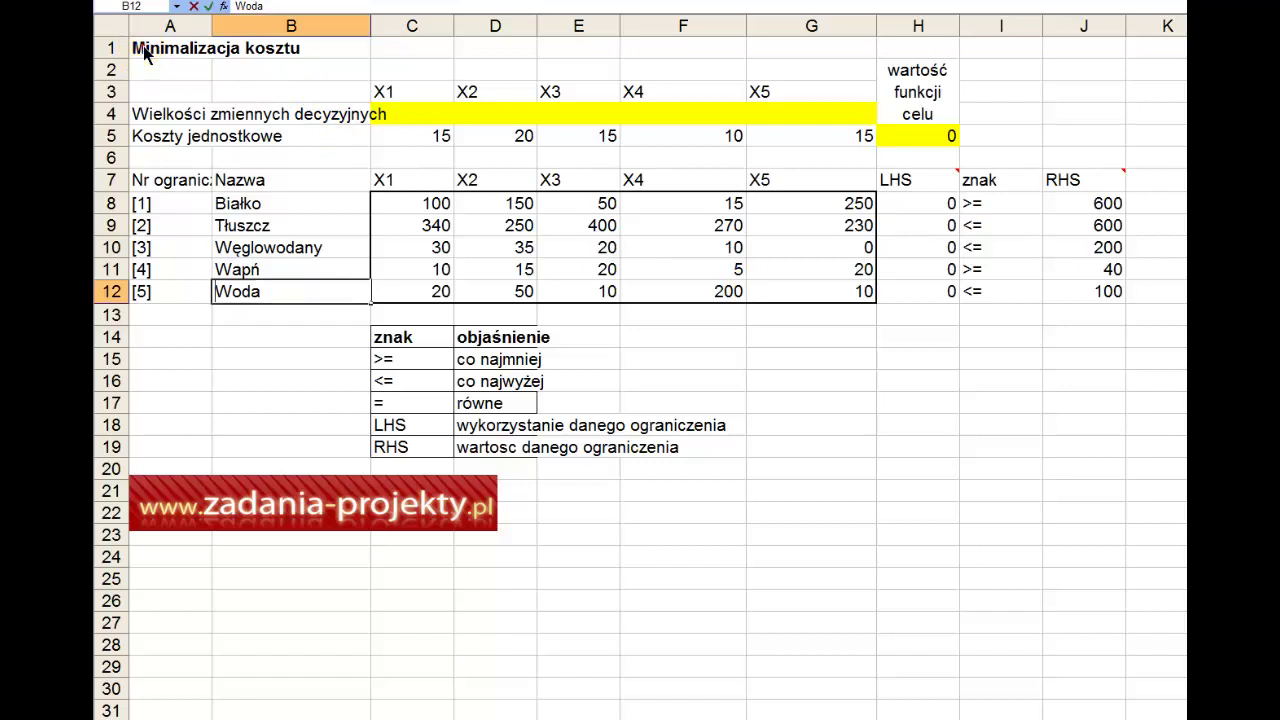
# Step: Select cell A1 with the sheet title on the blank, unsolved cost model
pyautogui.click(171, 90)
pyautogui.click(199, 53)
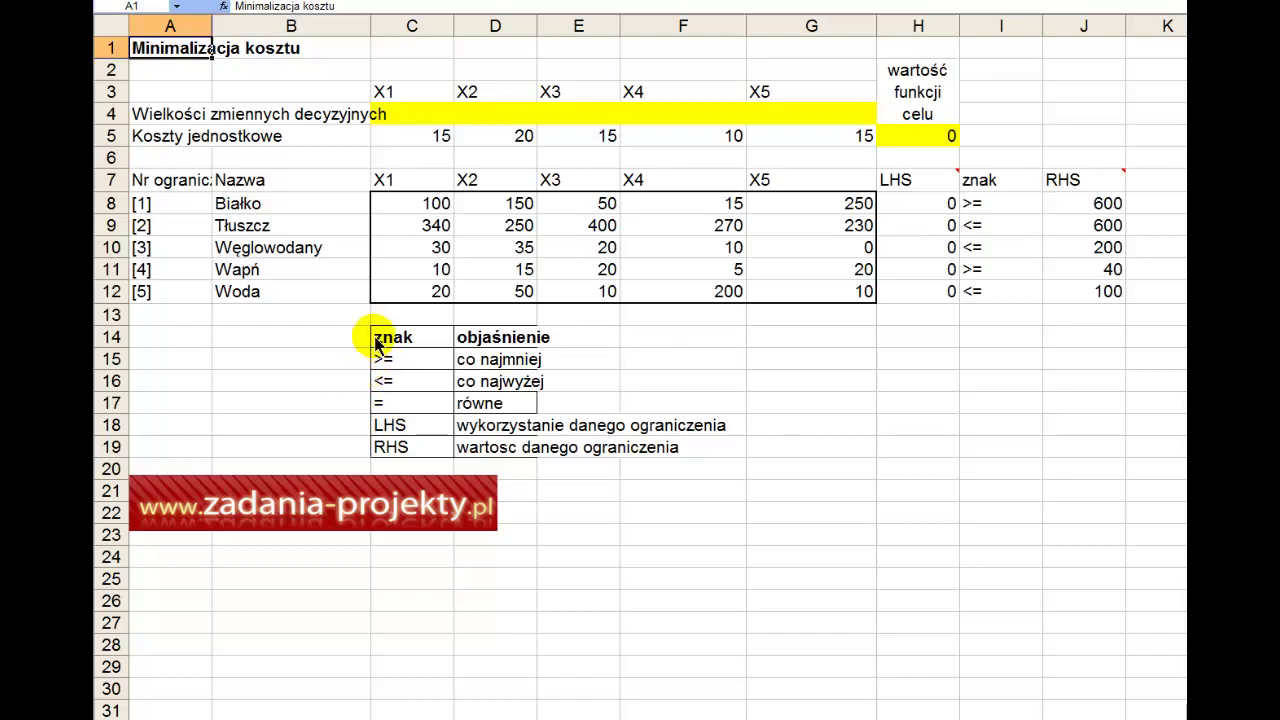
pyautogui.moveTo(411, 92); pyautogui.dragTo(778, 92)
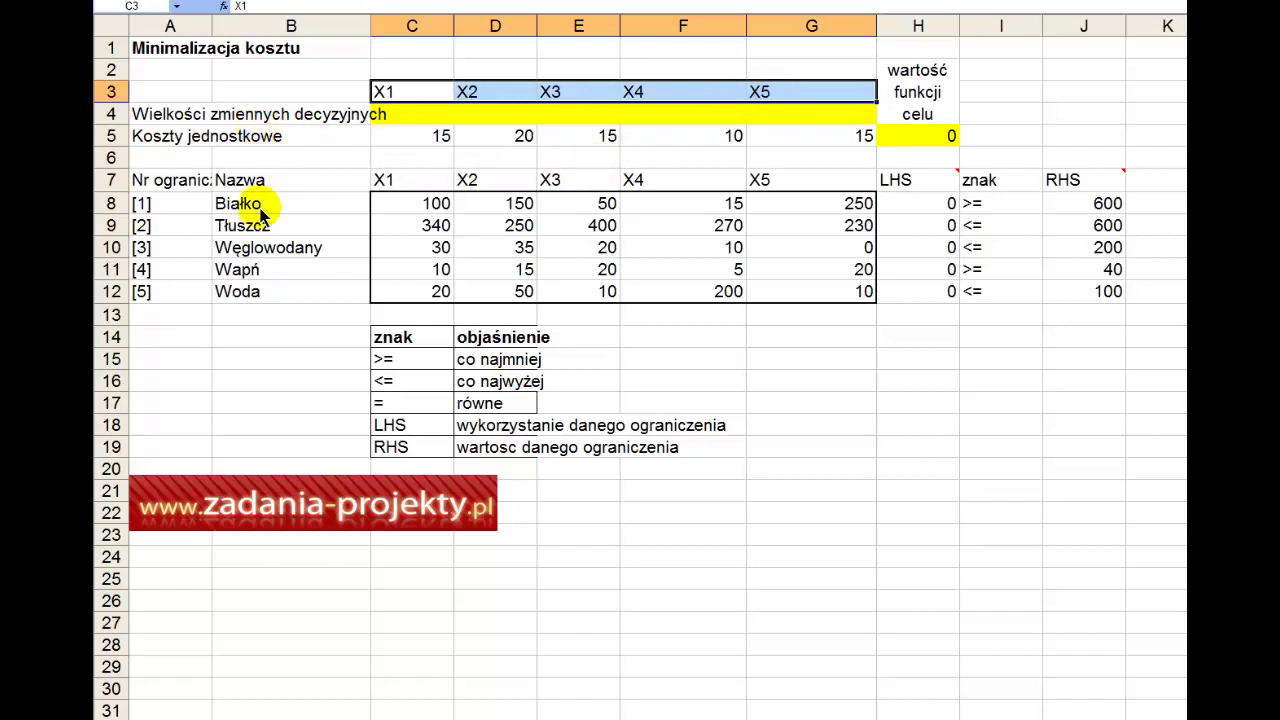
pyautogui.moveTo(250, 204); pyautogui.dragTo(265, 297)
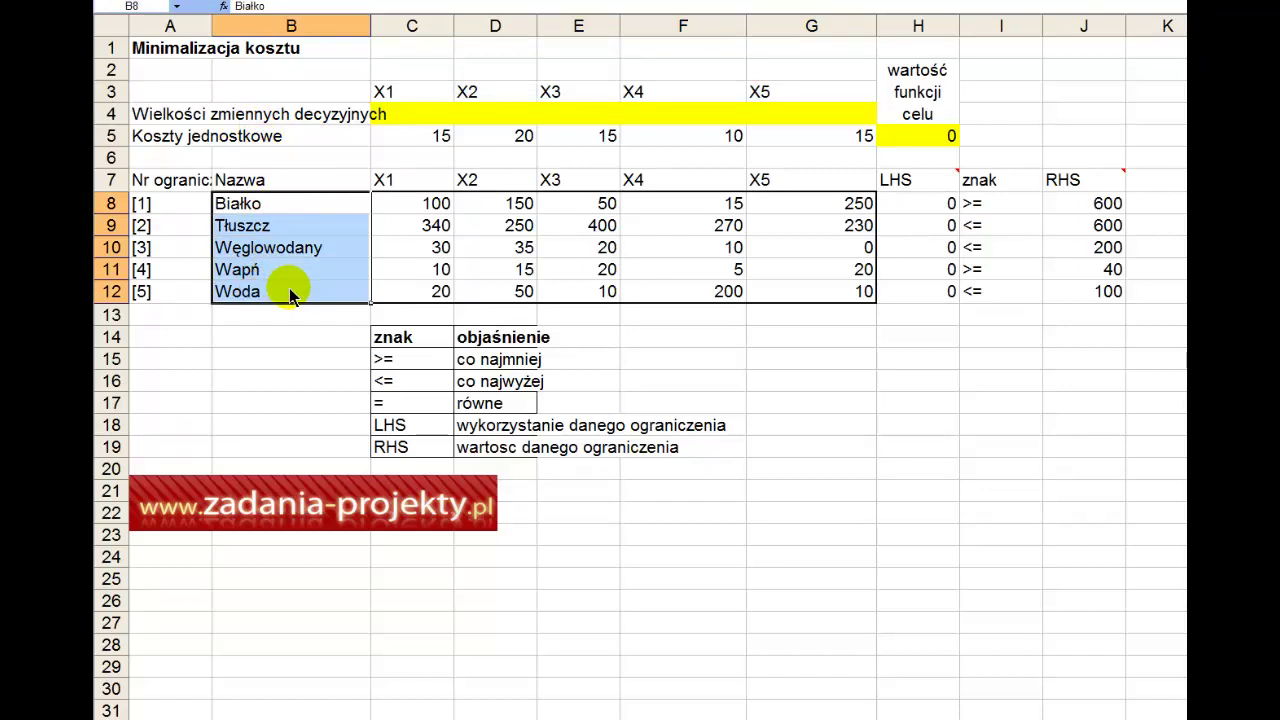
pyautogui.moveTo(436, 136); pyautogui.dragTo(771, 147)
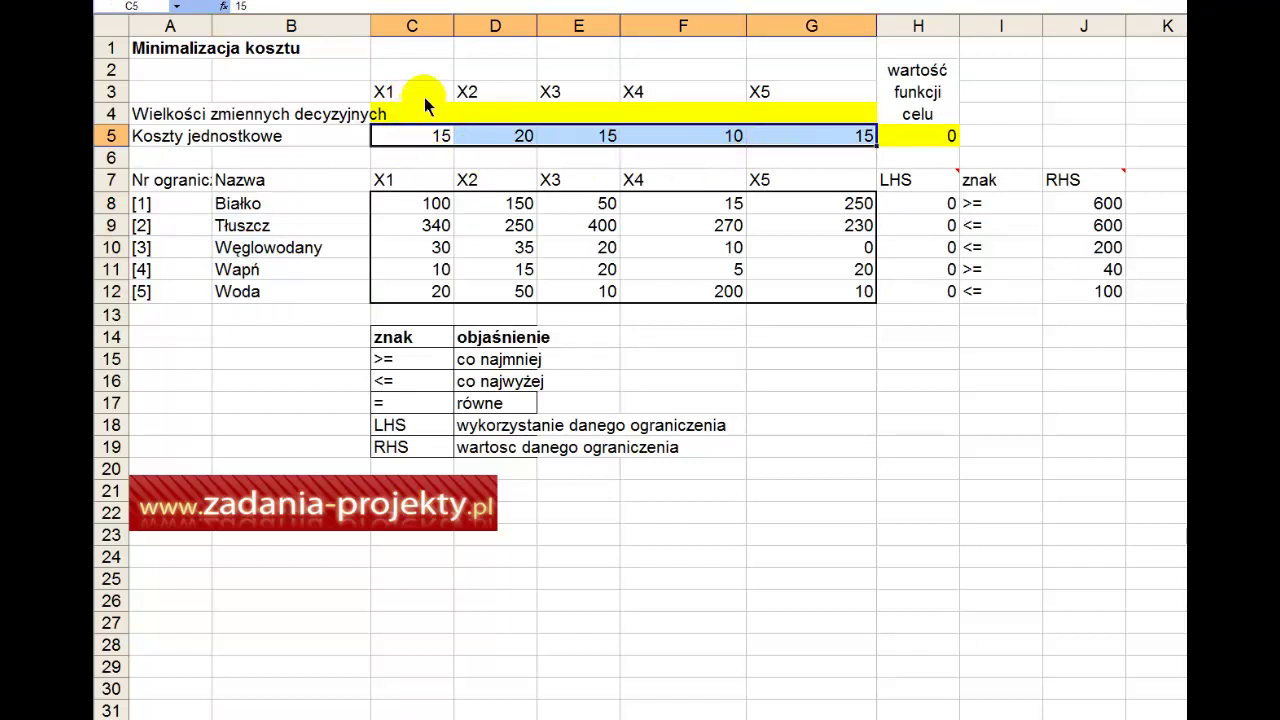
pyautogui.moveTo(418, 95); pyautogui.dragTo(757, 90)
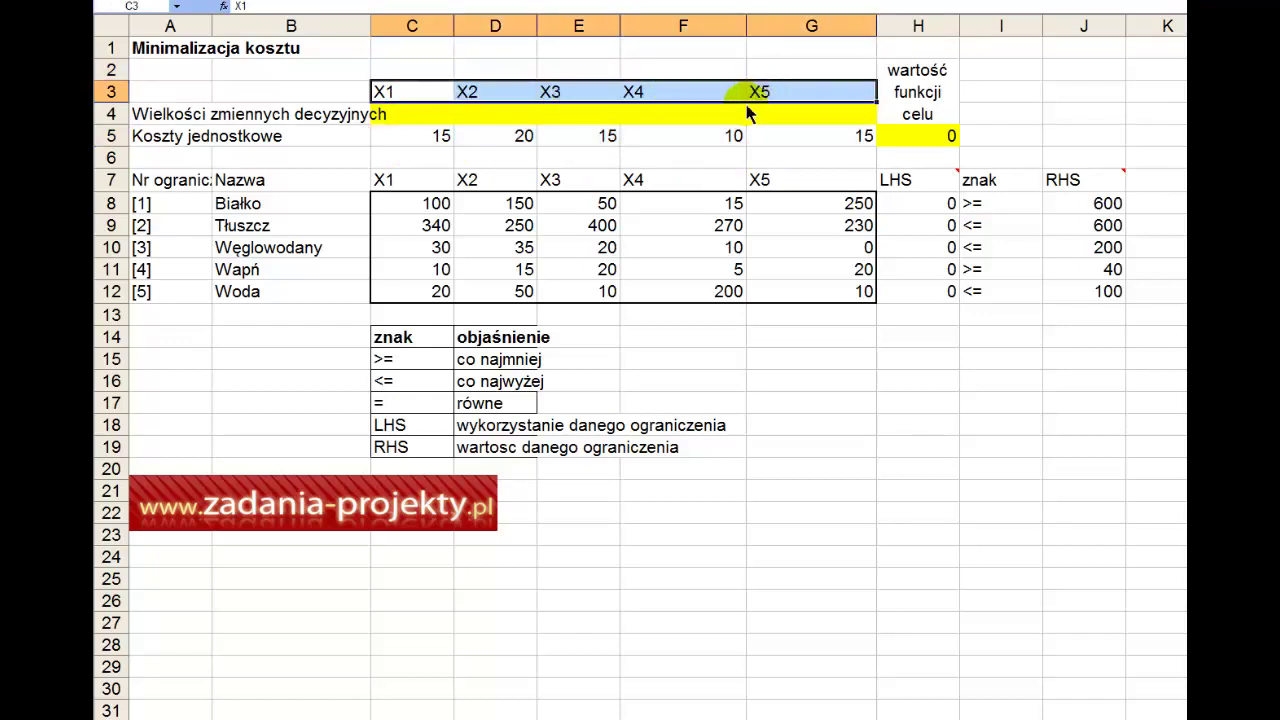
pyautogui.click(426, 117)
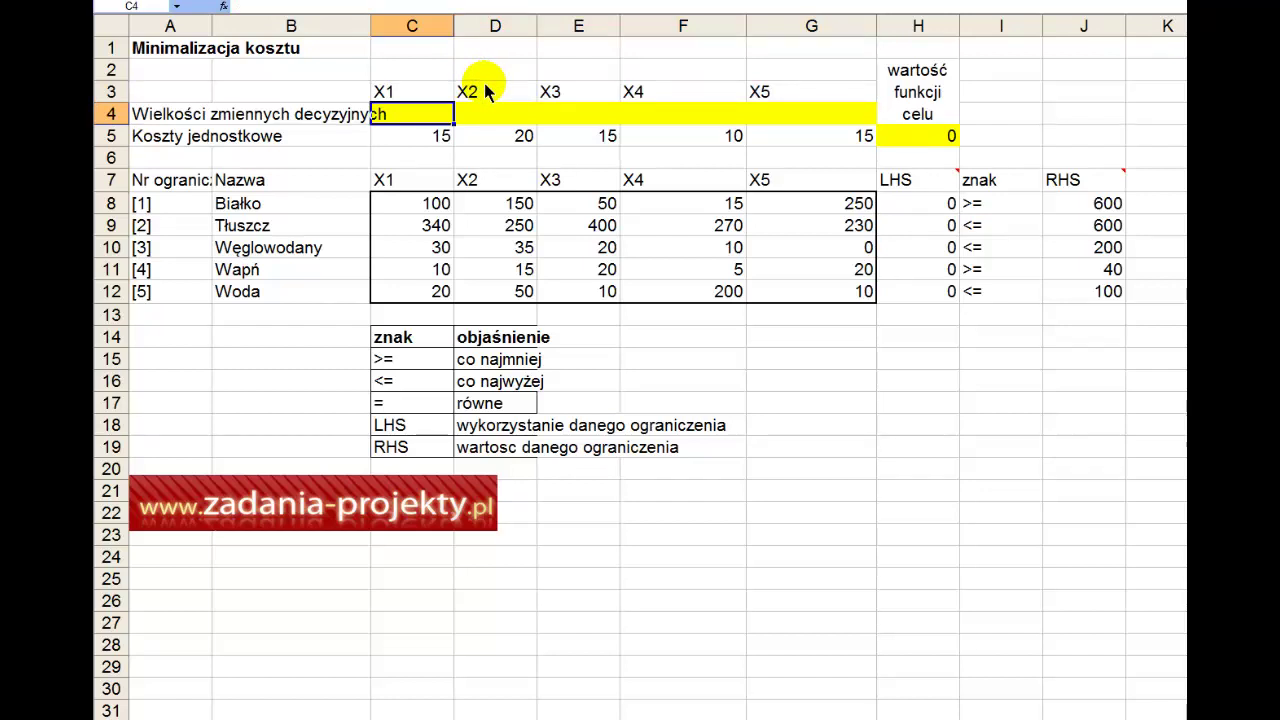
pyautogui.click(905, 137)
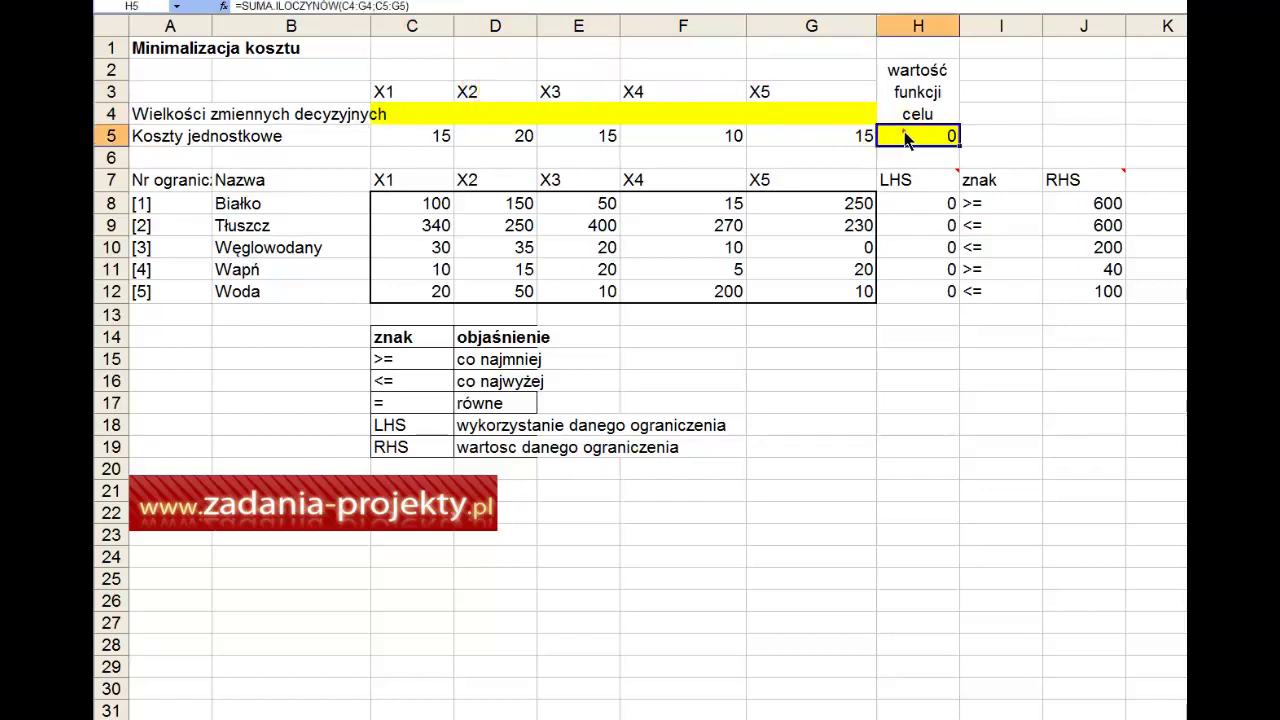
pyautogui.doubleClick(905, 137)
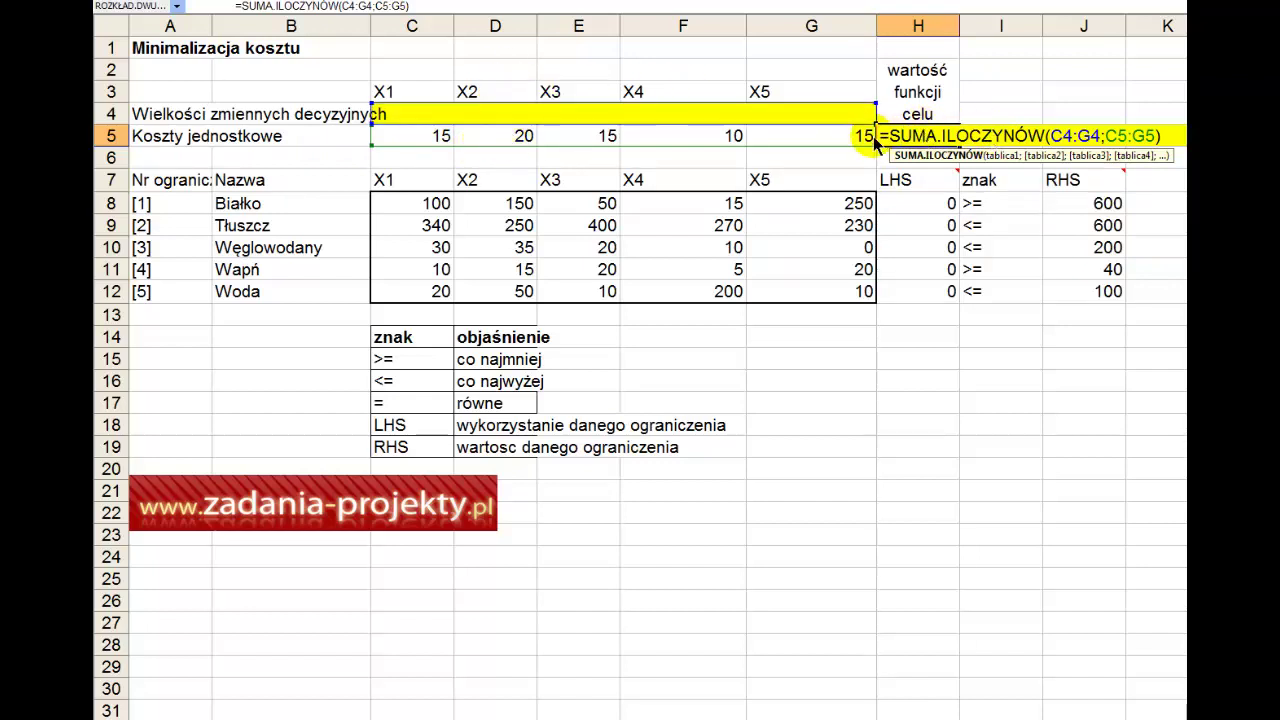
pyautogui.moveTo(888, 136); pyautogui.dragTo(1045, 140)
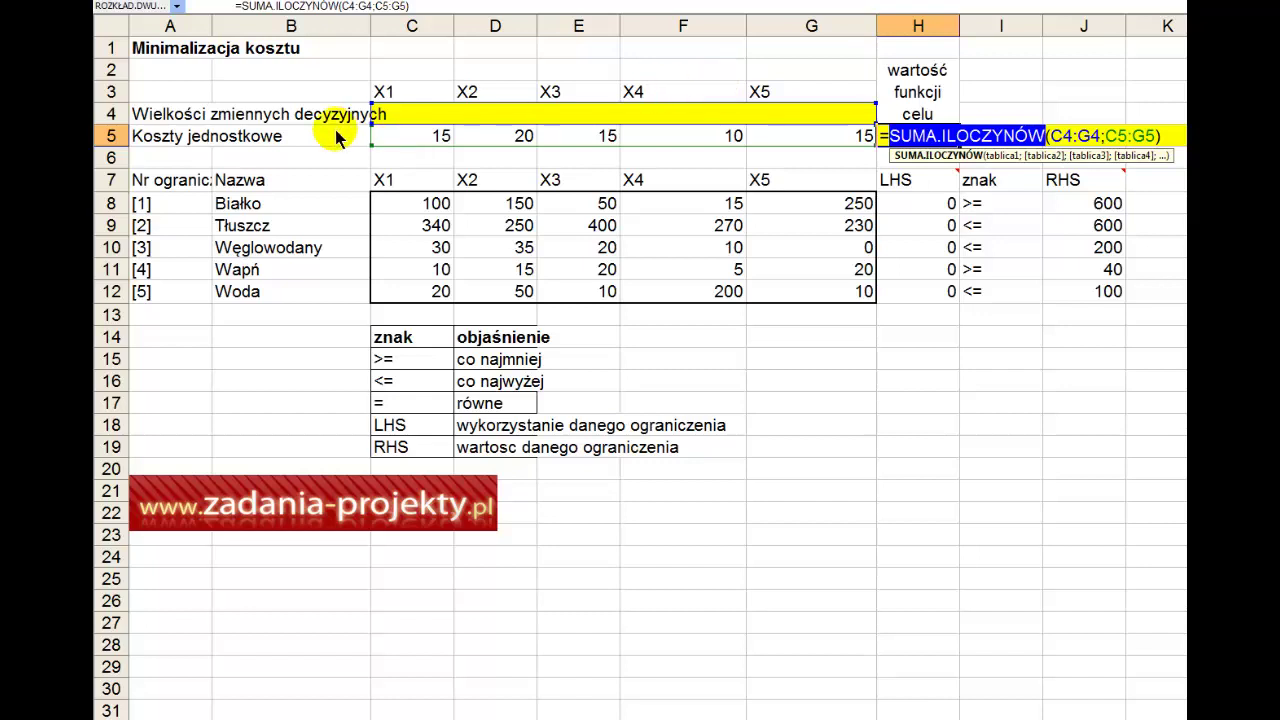
pyautogui.press('Escape')
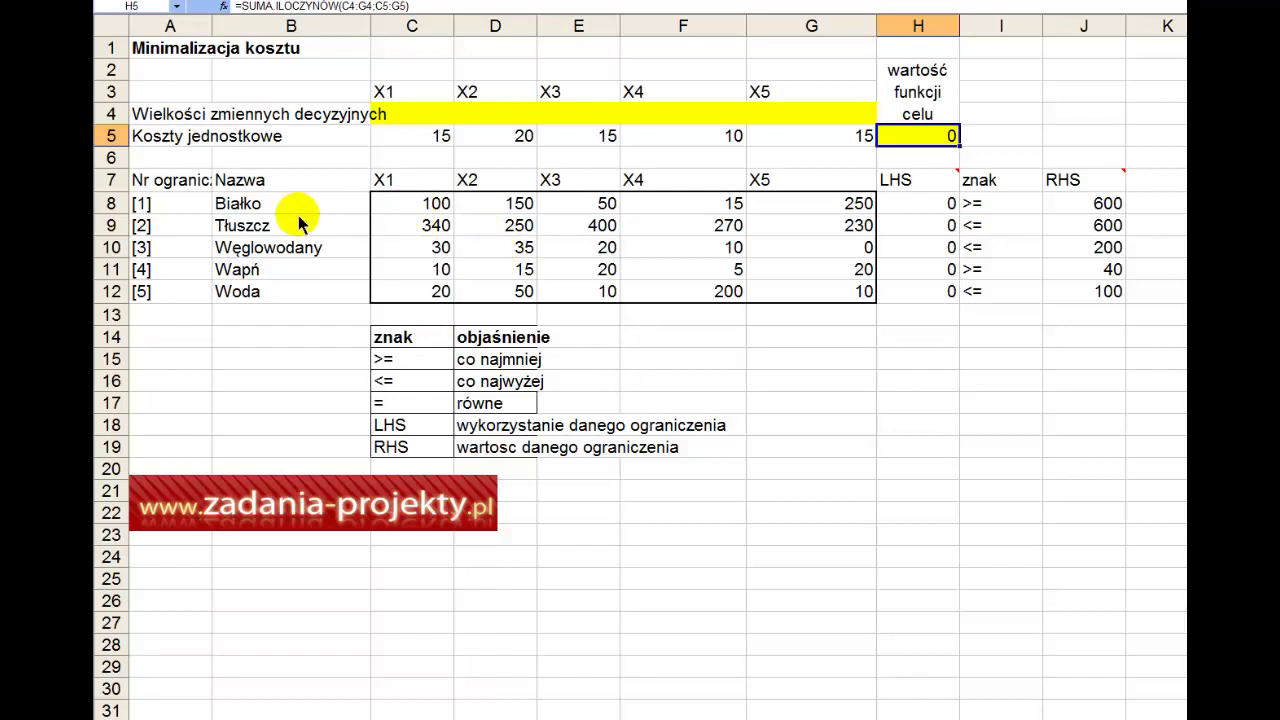
pyautogui.moveTo(240, 180); pyautogui.dragTo(233, 302)
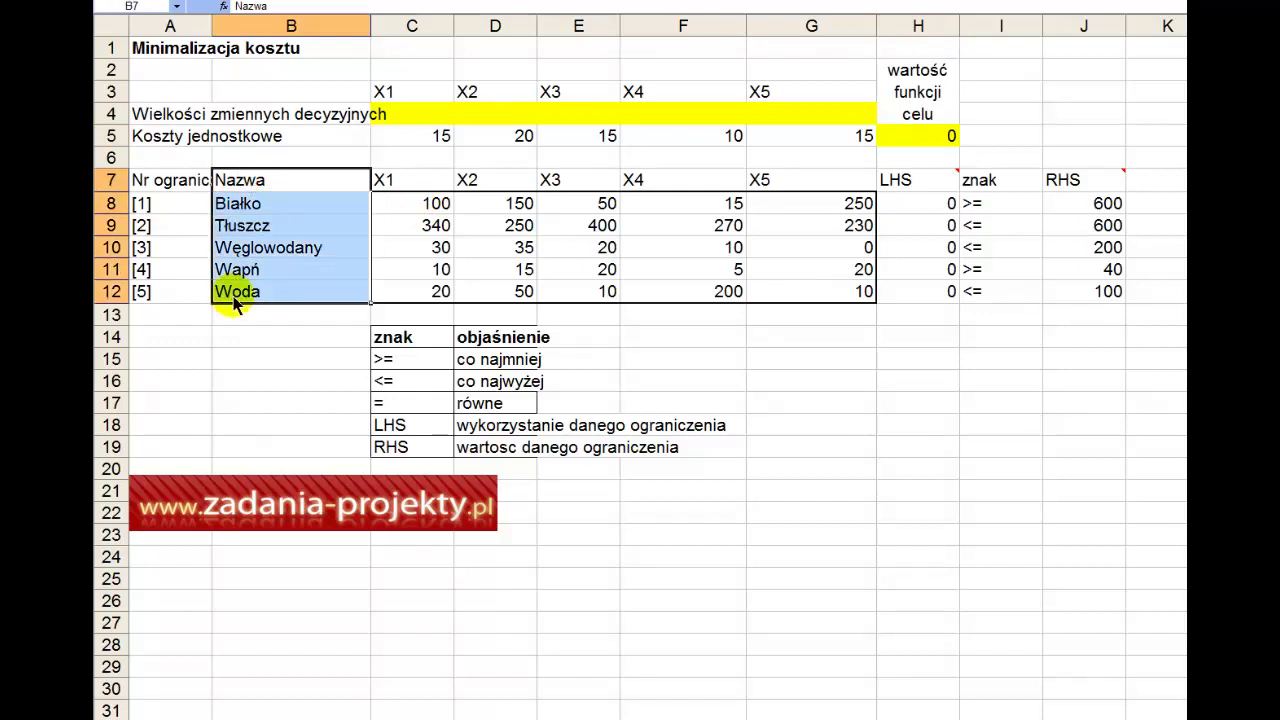
pyautogui.moveTo(180, 203); pyautogui.dragTo(181, 290)
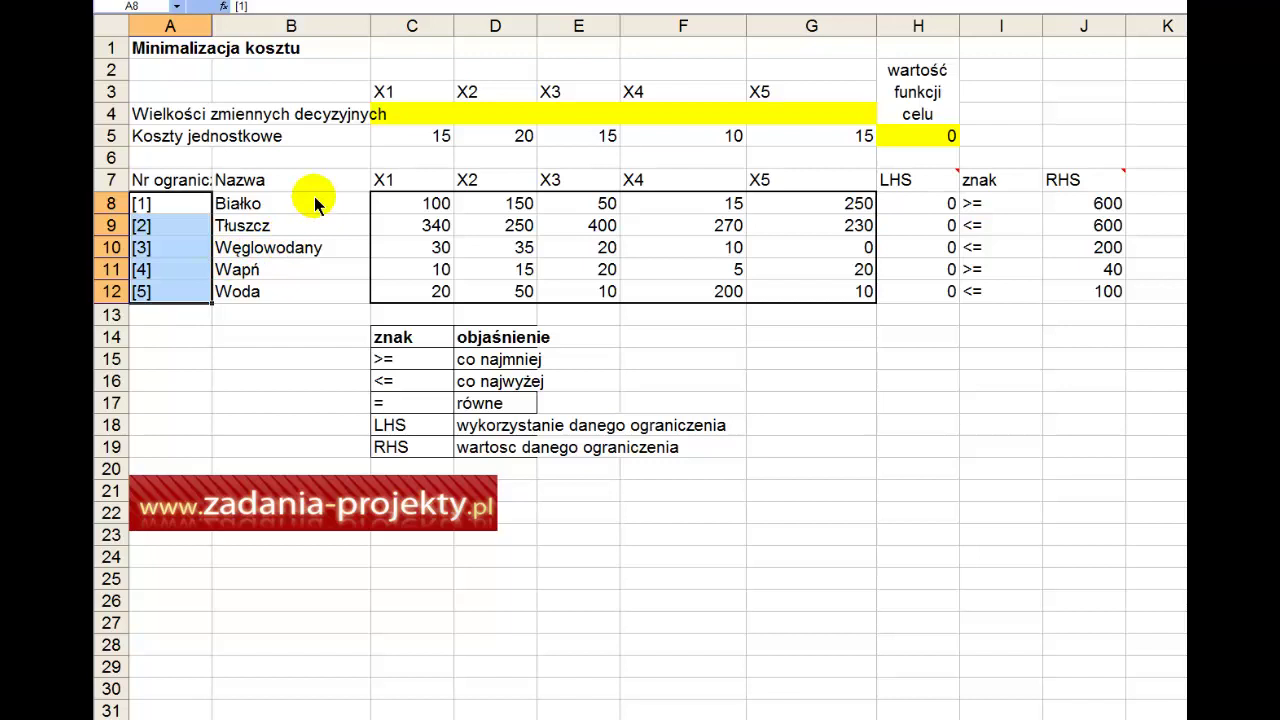
pyautogui.moveTo(314, 200); pyautogui.dragTo(313, 298)
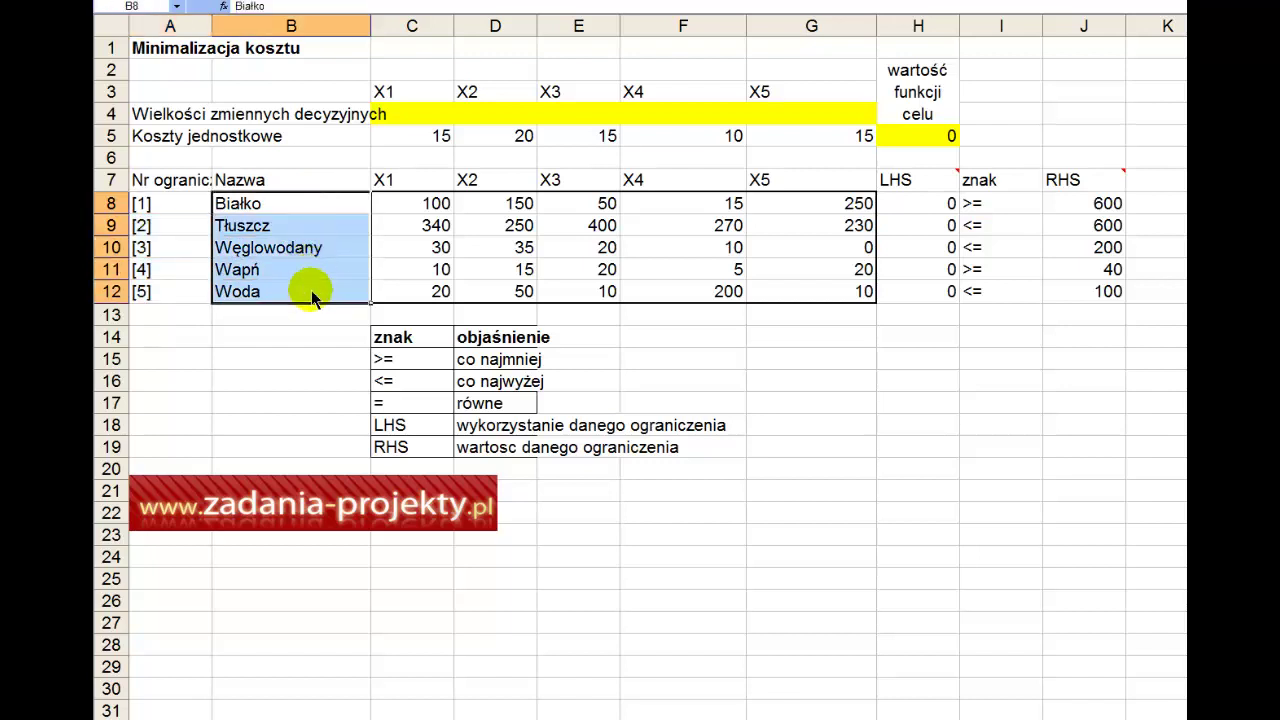
pyautogui.moveTo(166, 180); pyautogui.dragTo(168, 310)
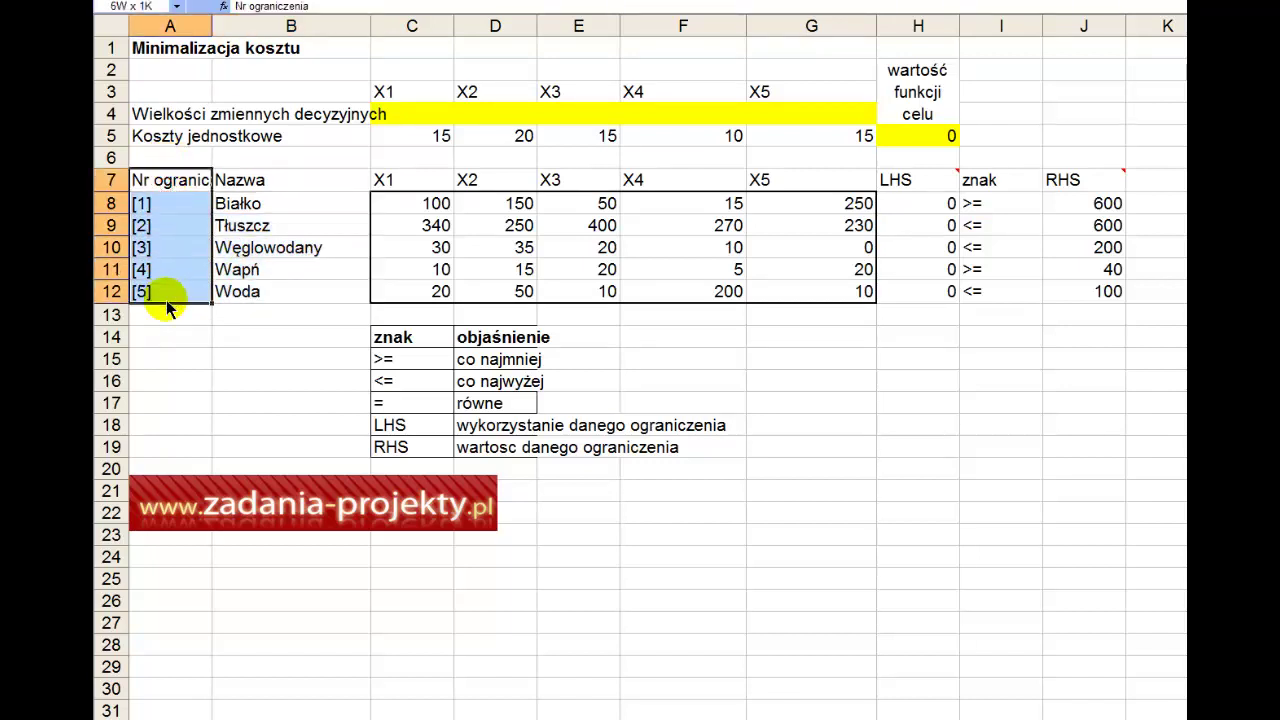
pyautogui.moveTo(286, 180); pyautogui.dragTo(284, 290)
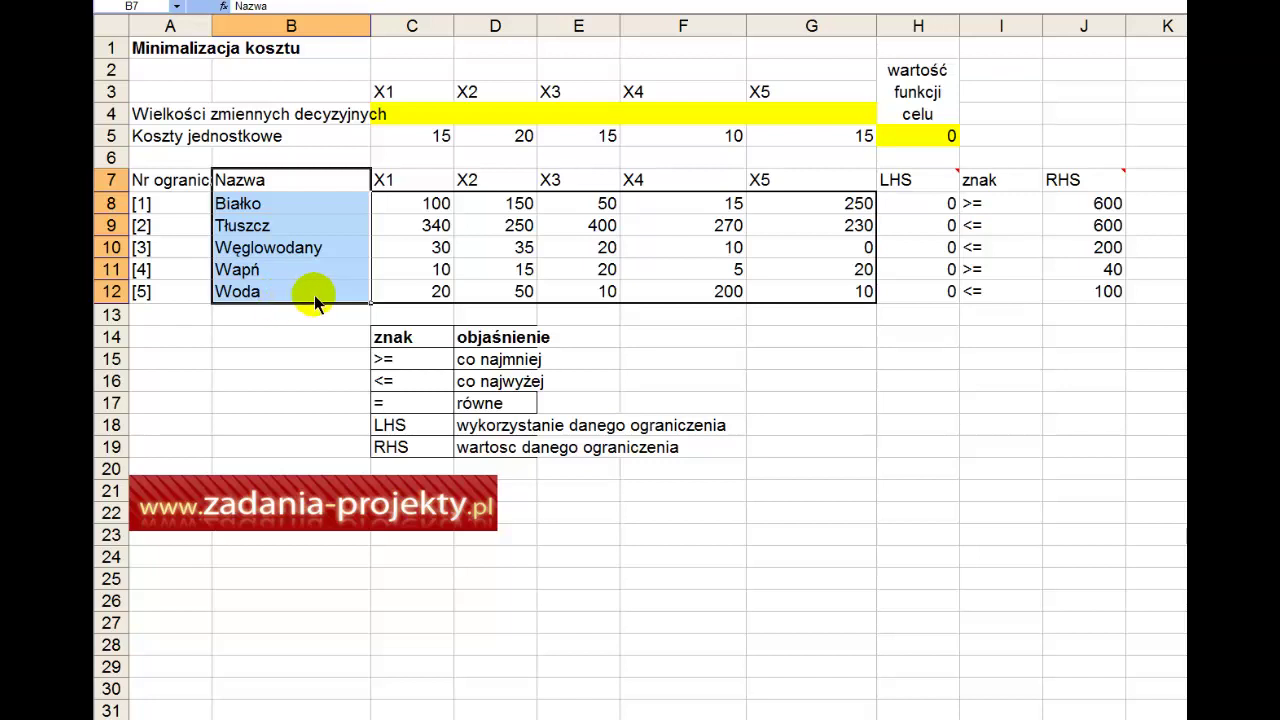
pyautogui.moveTo(385, 181); pyautogui.dragTo(824, 180)
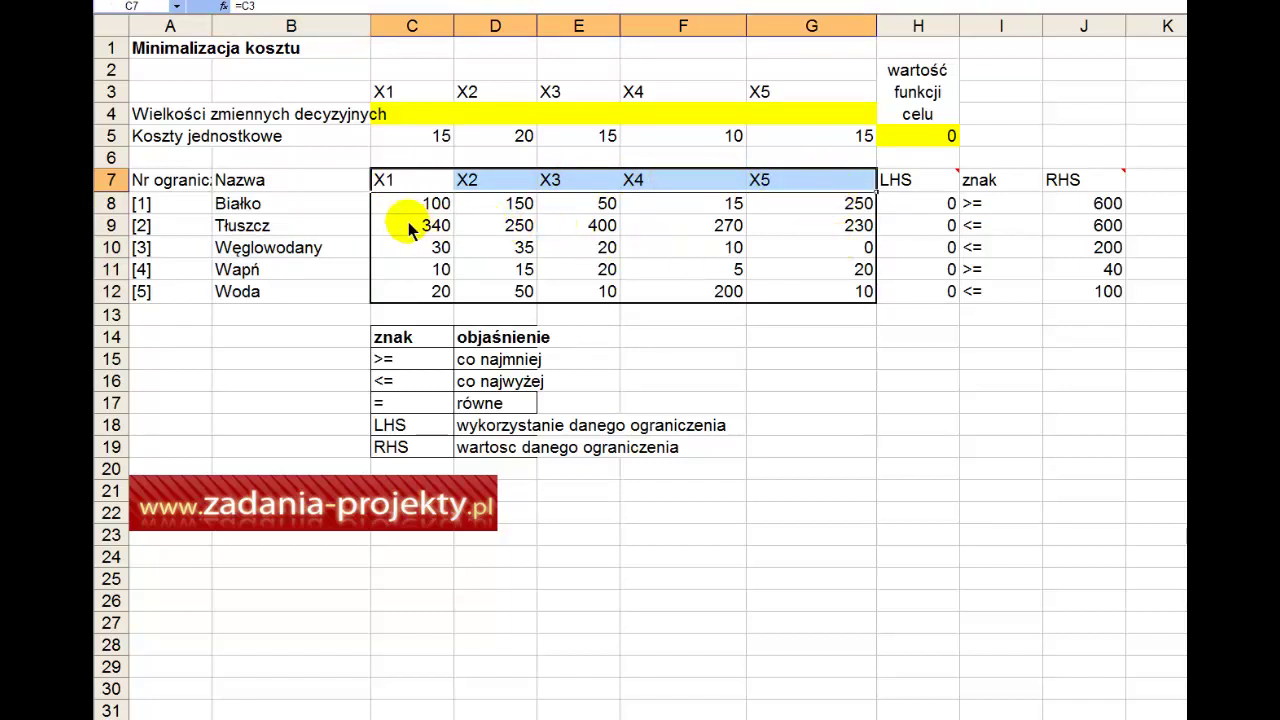
pyautogui.moveTo(408, 208); pyautogui.dragTo(815, 290)
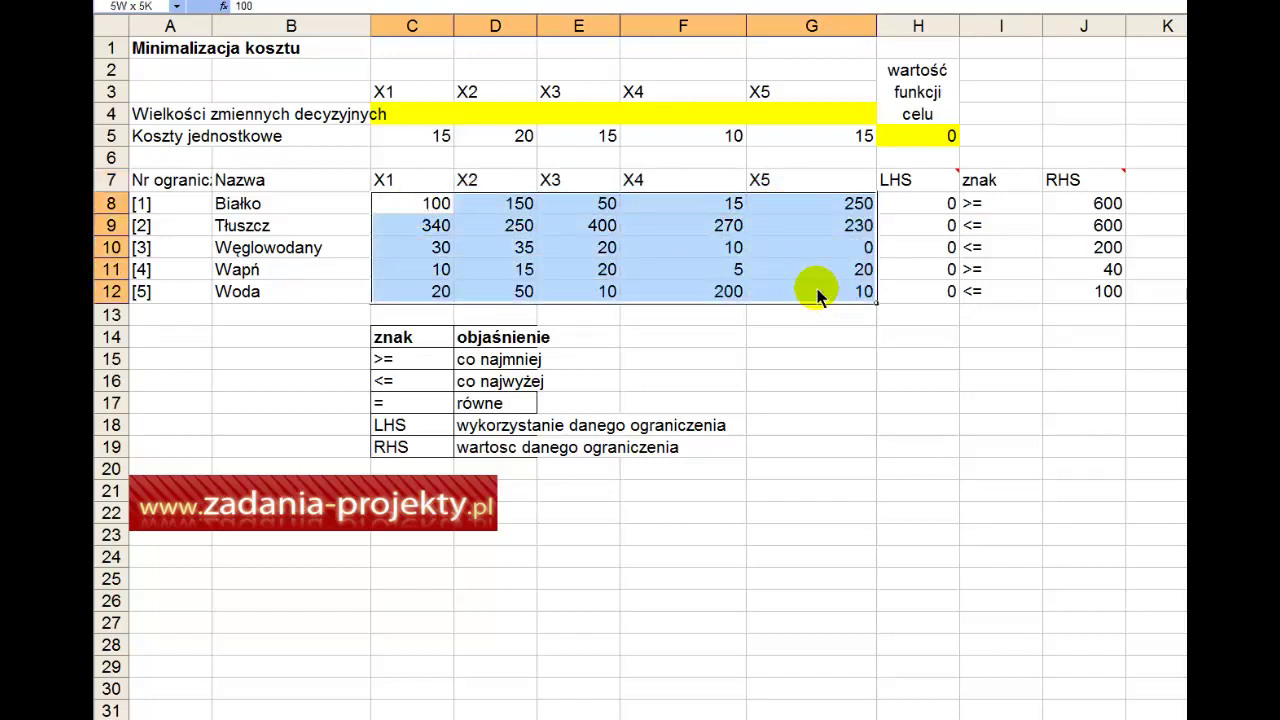
pyautogui.moveTo(445, 208); pyautogui.dragTo(814, 200)
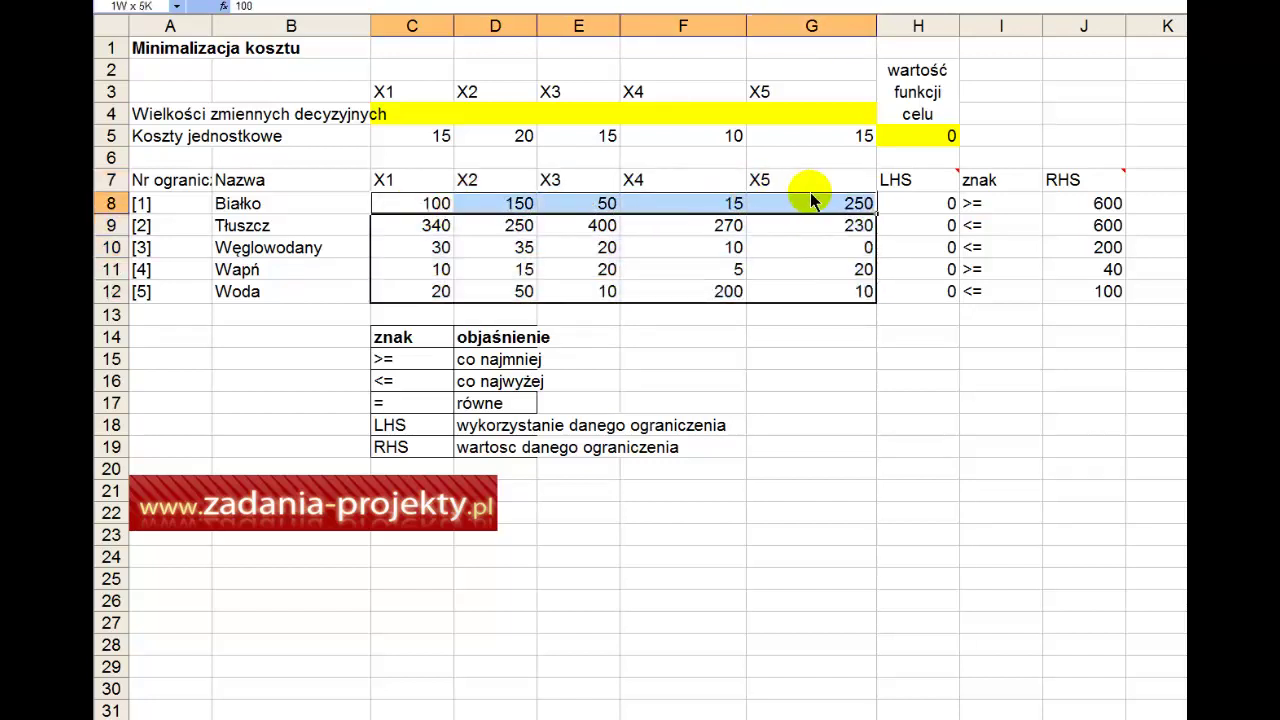
pyautogui.moveTo(430, 228); pyautogui.dragTo(803, 220)
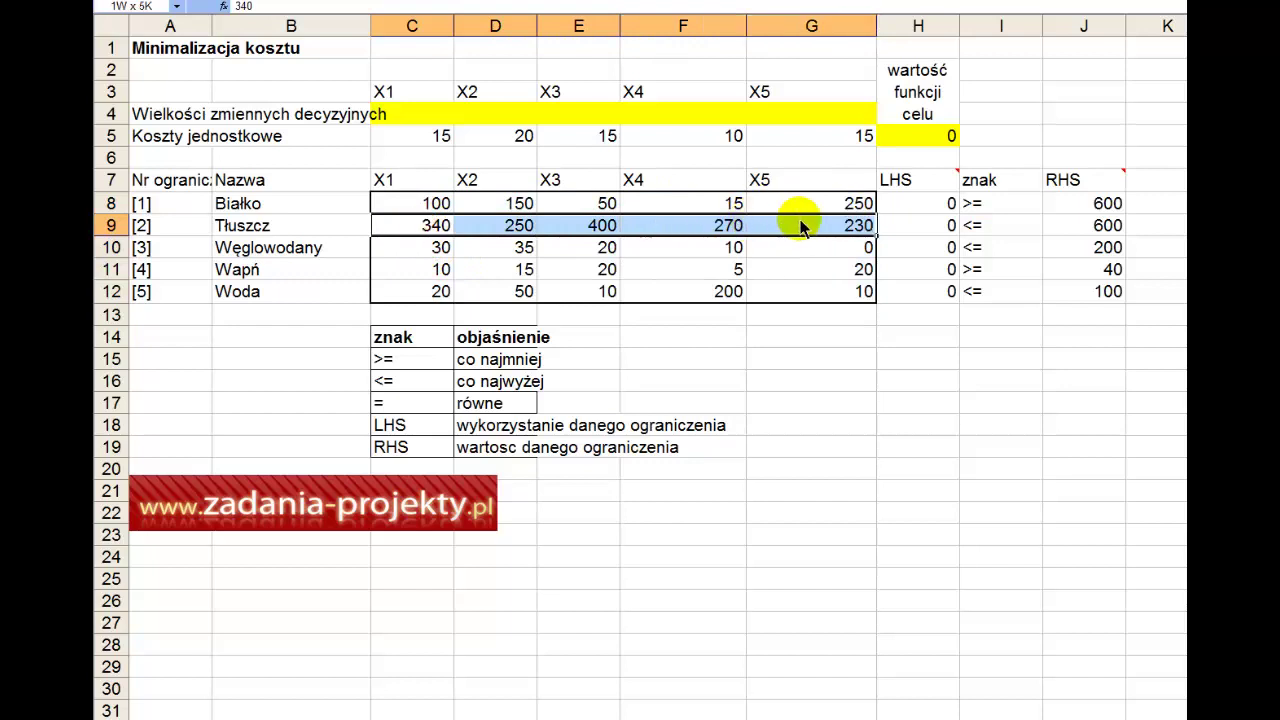
pyautogui.moveTo(440, 248); pyautogui.dragTo(830, 245)
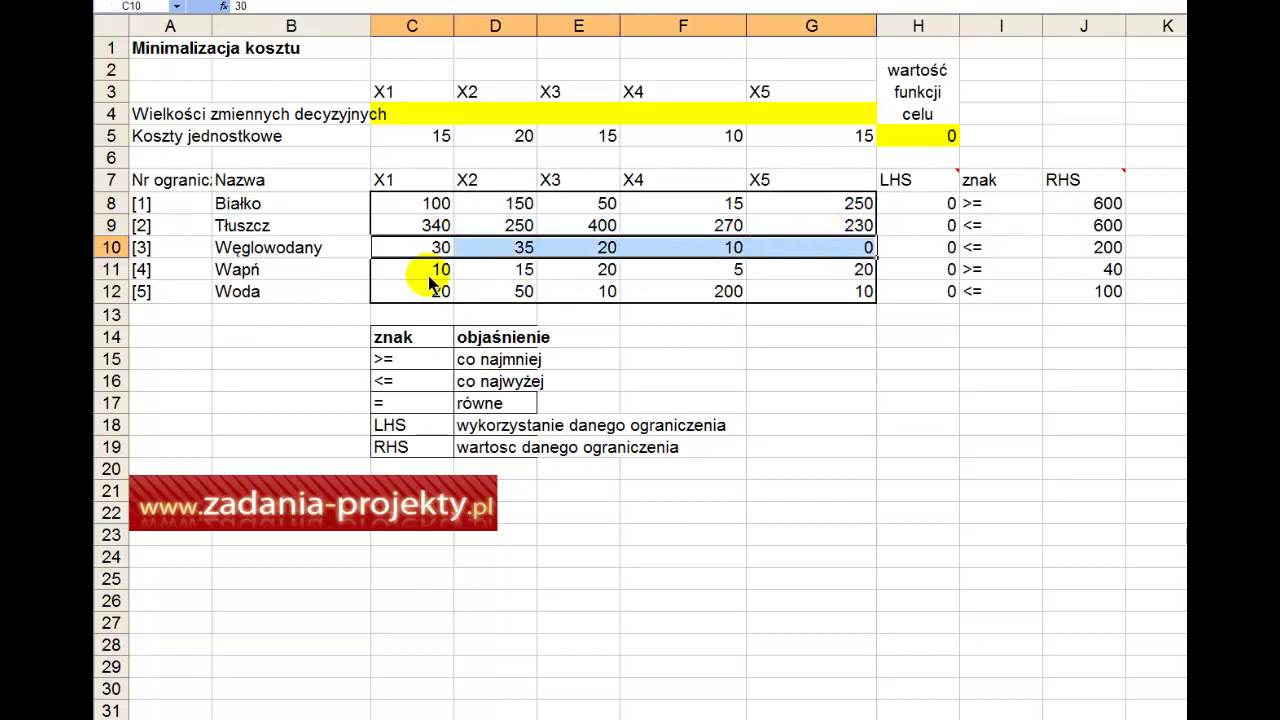
pyautogui.moveTo(430, 270)
pyautogui.mouseDown()
pyautogui.moveTo(434, 283)
pyautogui.moveTo(790, 282)
pyautogui.moveTo(420, 292)
pyautogui.mouseUp()
pyautogui.moveTo(422, 190); pyautogui.dragTo(802, 196)
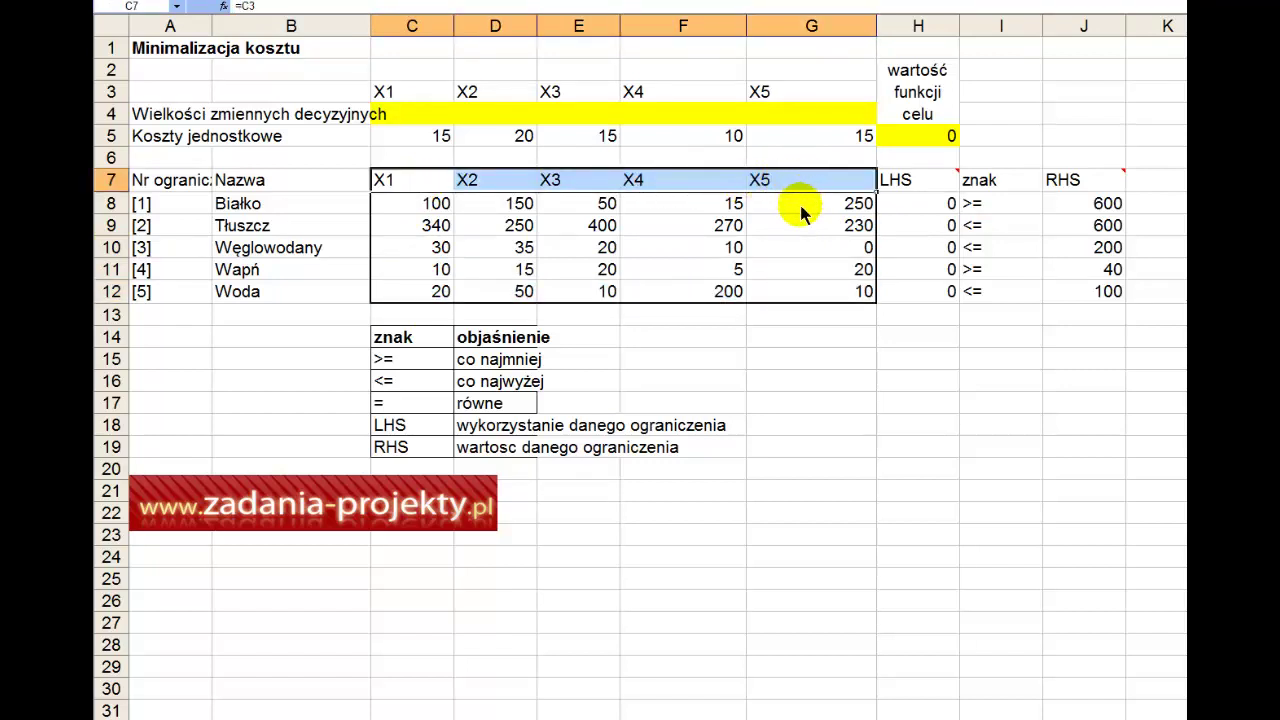
pyautogui.click(898, 211)
pyautogui.doubleClick(898, 211)
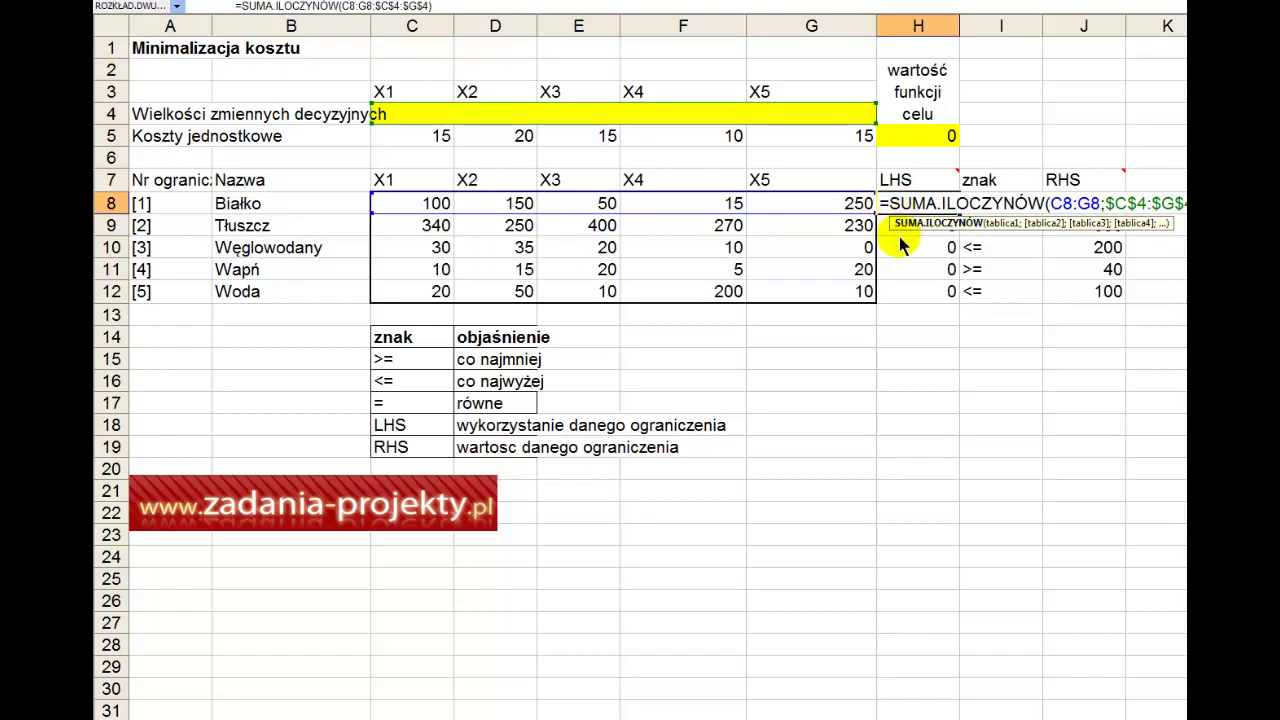
pyautogui.press('Return')
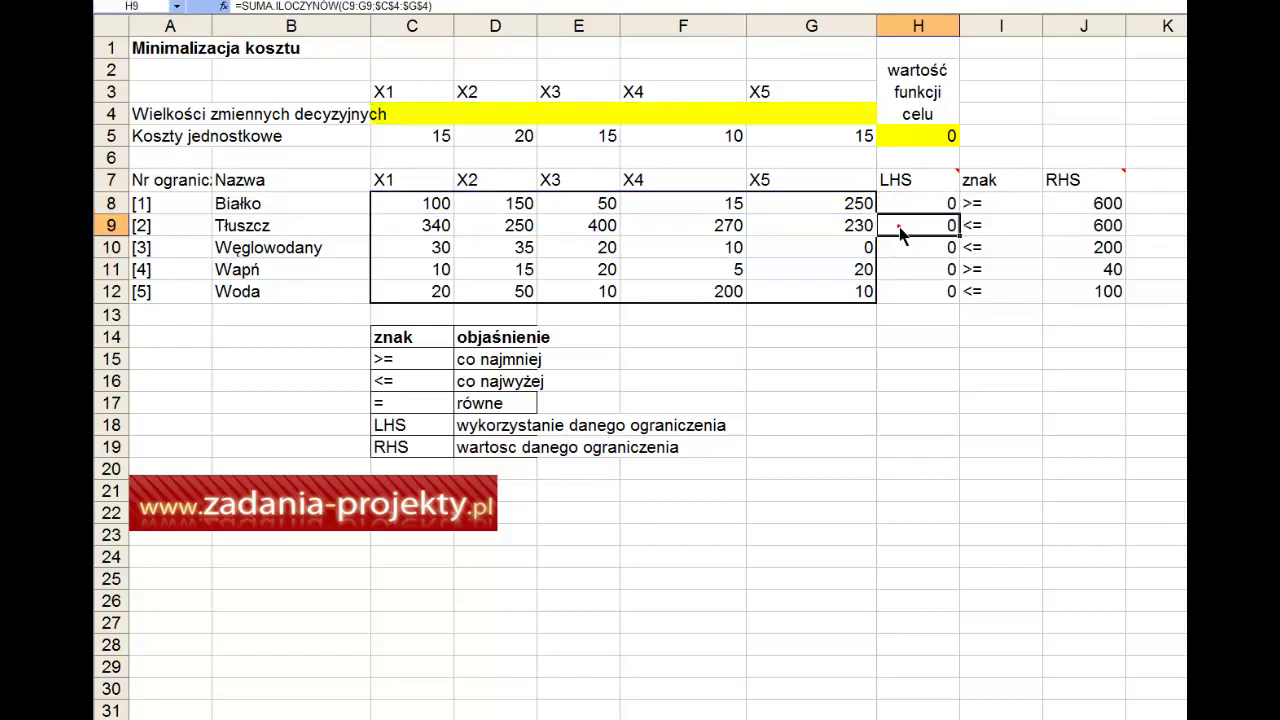
pyautogui.doubleClick(898, 230)
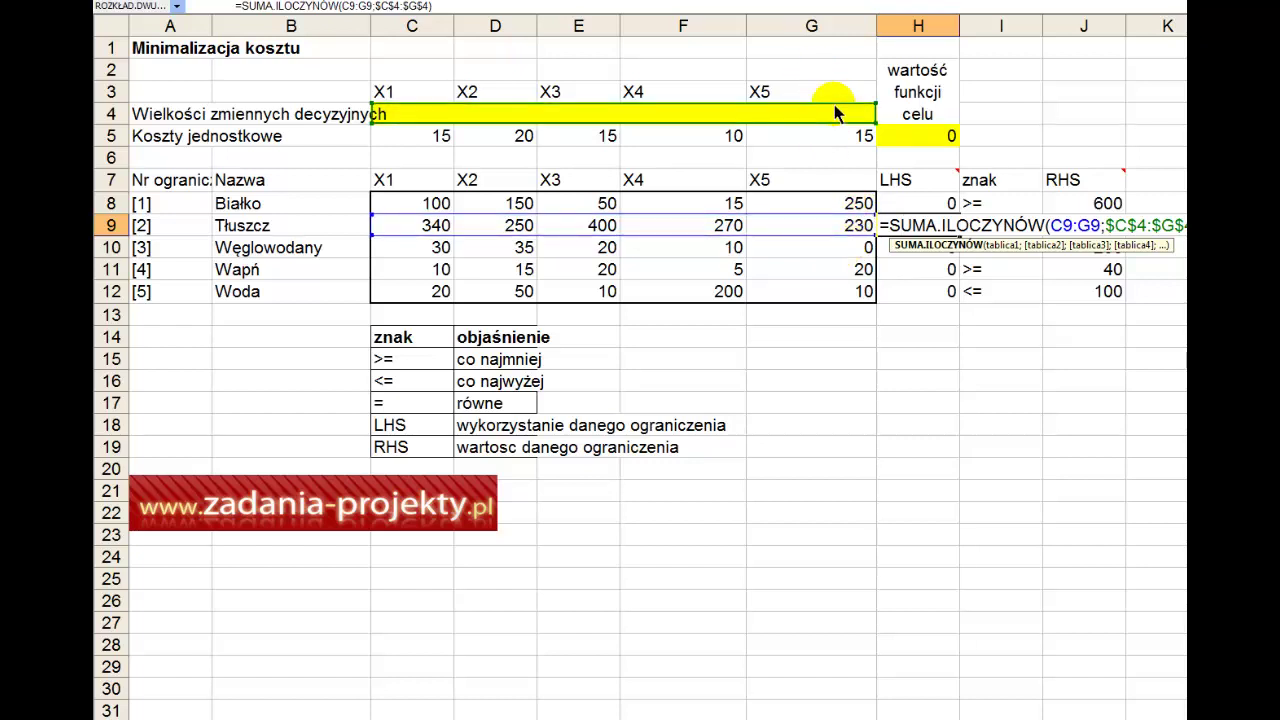
pyautogui.press('Return')
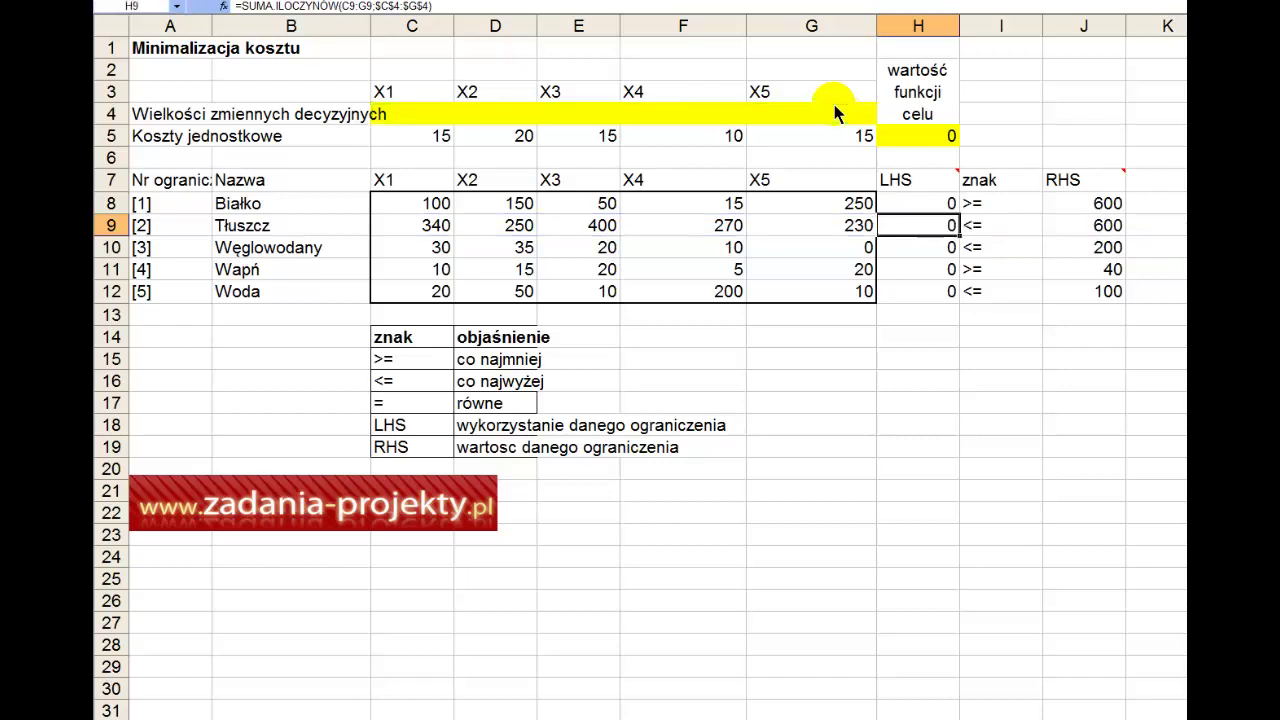
pyautogui.click(836, 113)
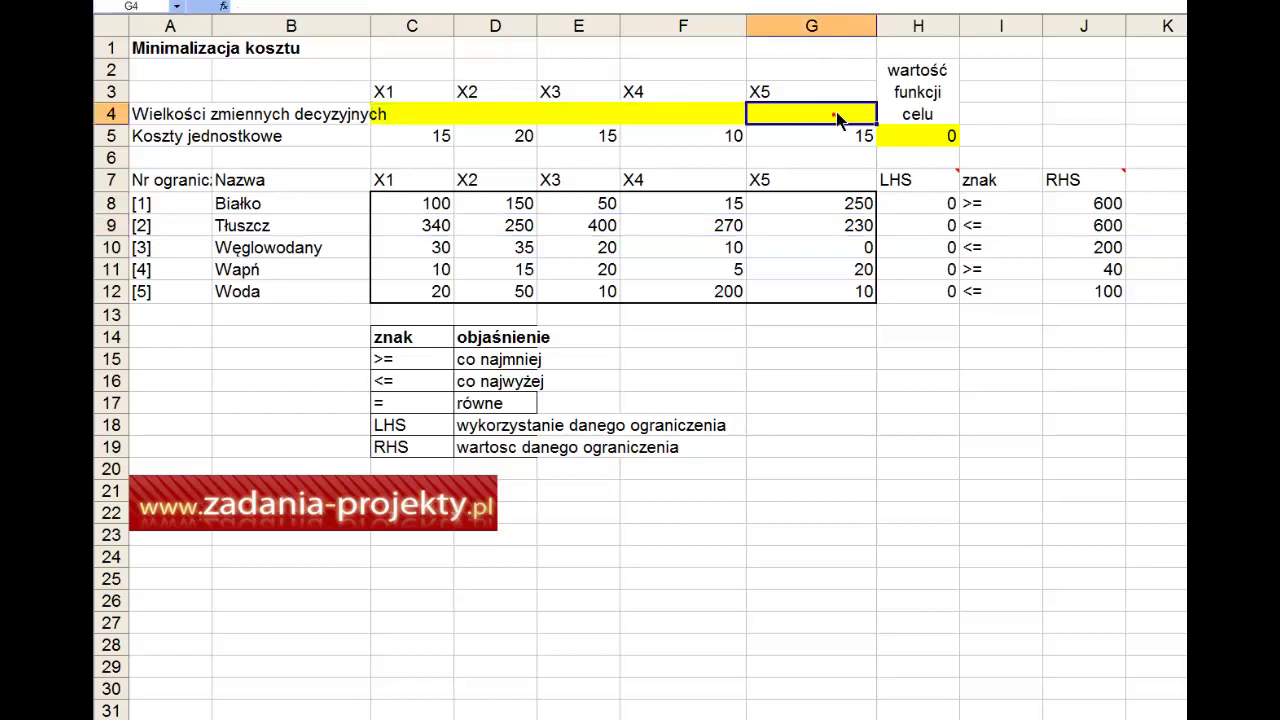
pyautogui.click(890, 139)
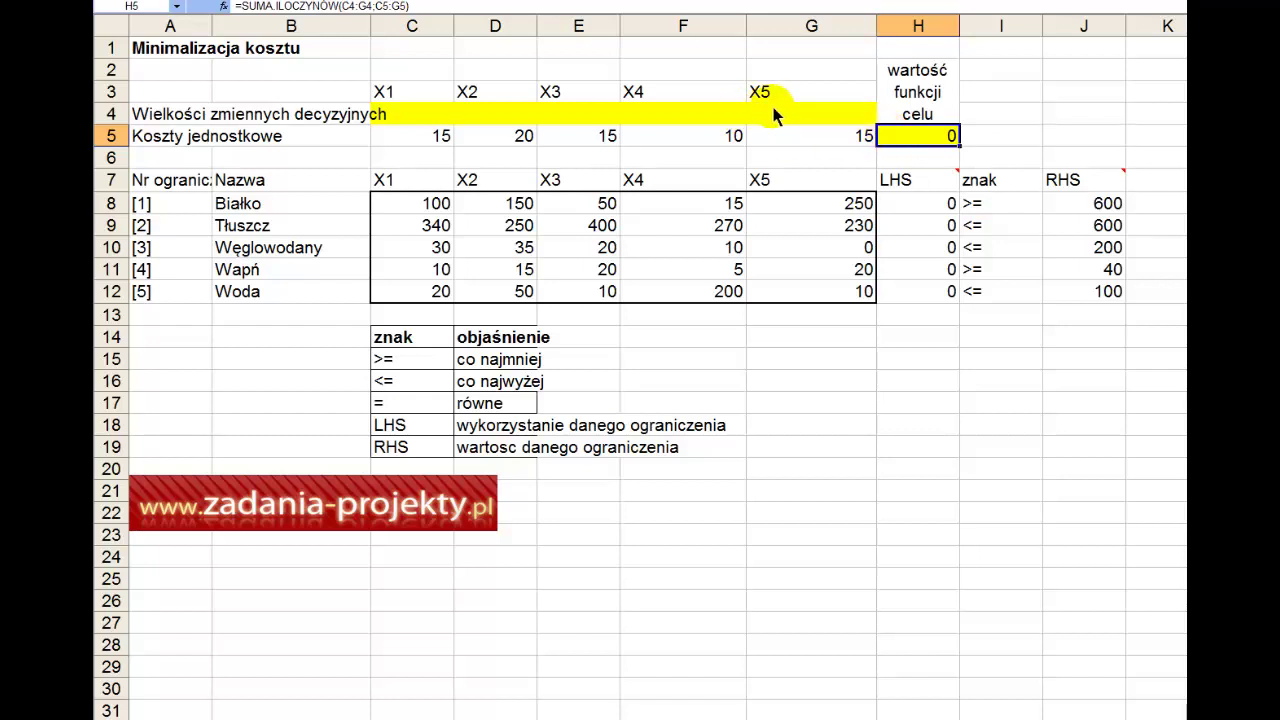
pyautogui.moveTo(775, 114); pyautogui.dragTo(424, 120)
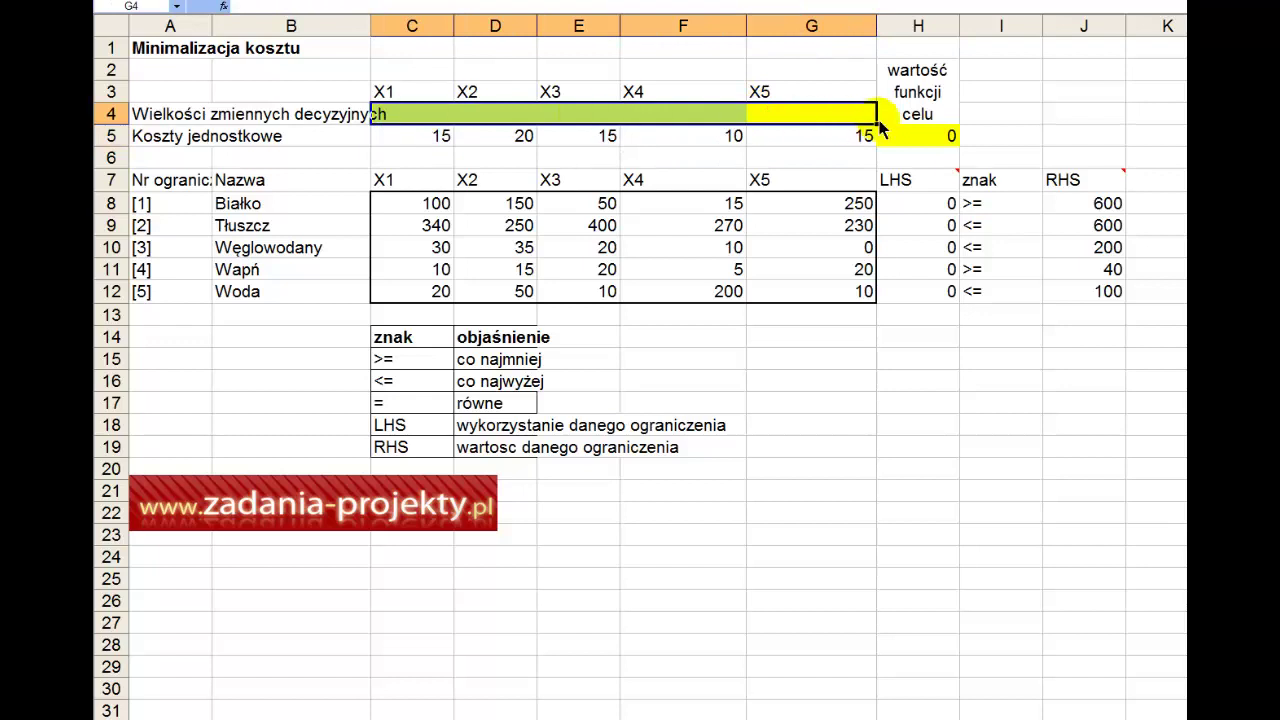
pyautogui.click(918, 140)
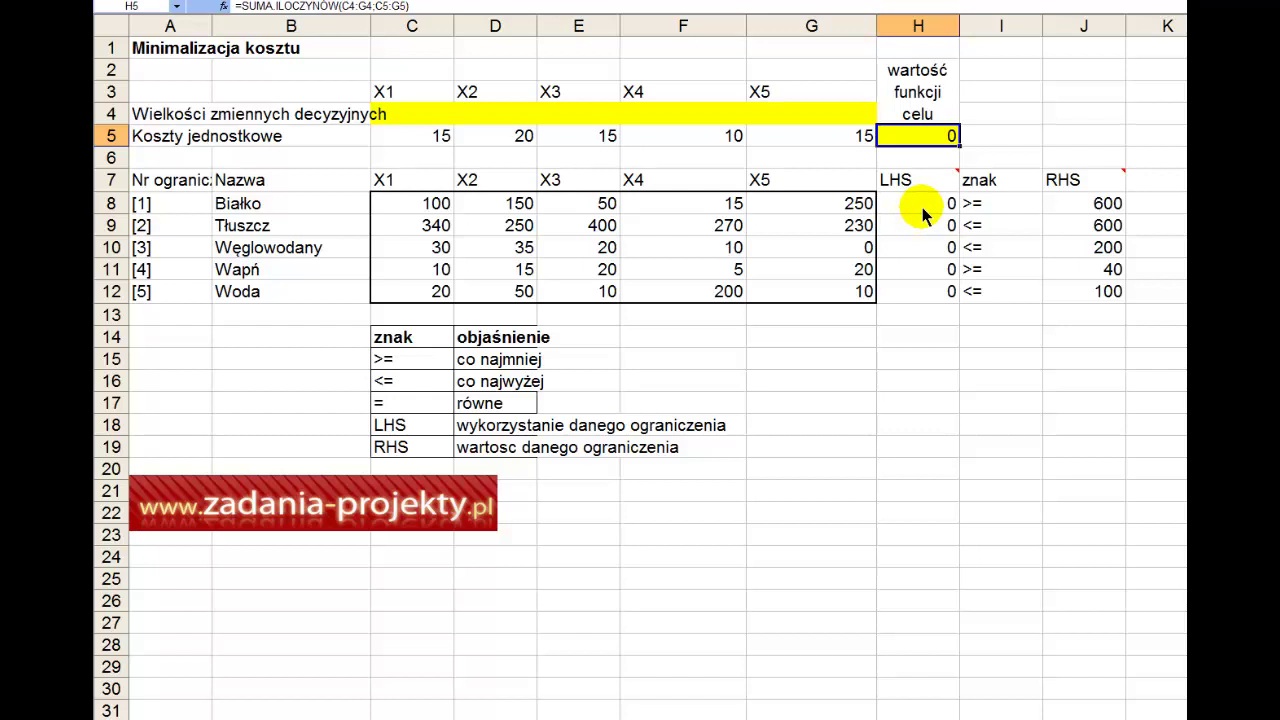
pyautogui.moveTo(922, 207); pyautogui.dragTo(928, 300)
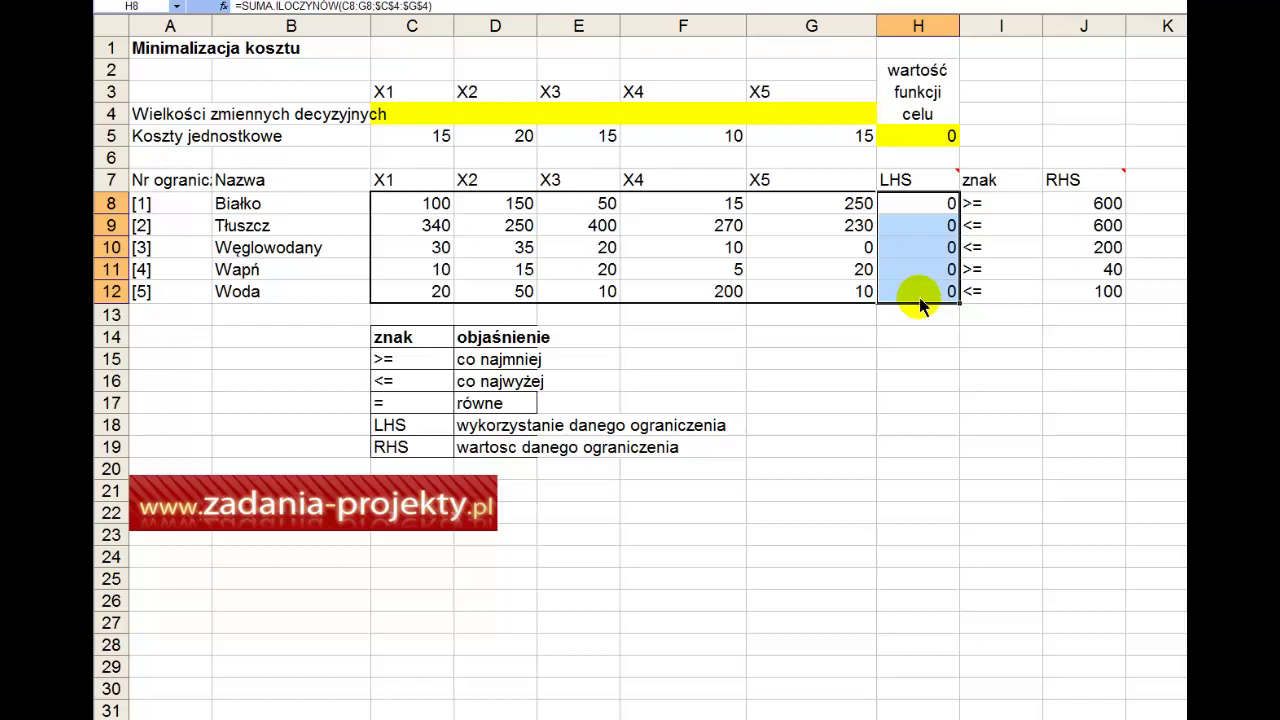
pyautogui.click(945, 204)
pyautogui.click(971, 207)
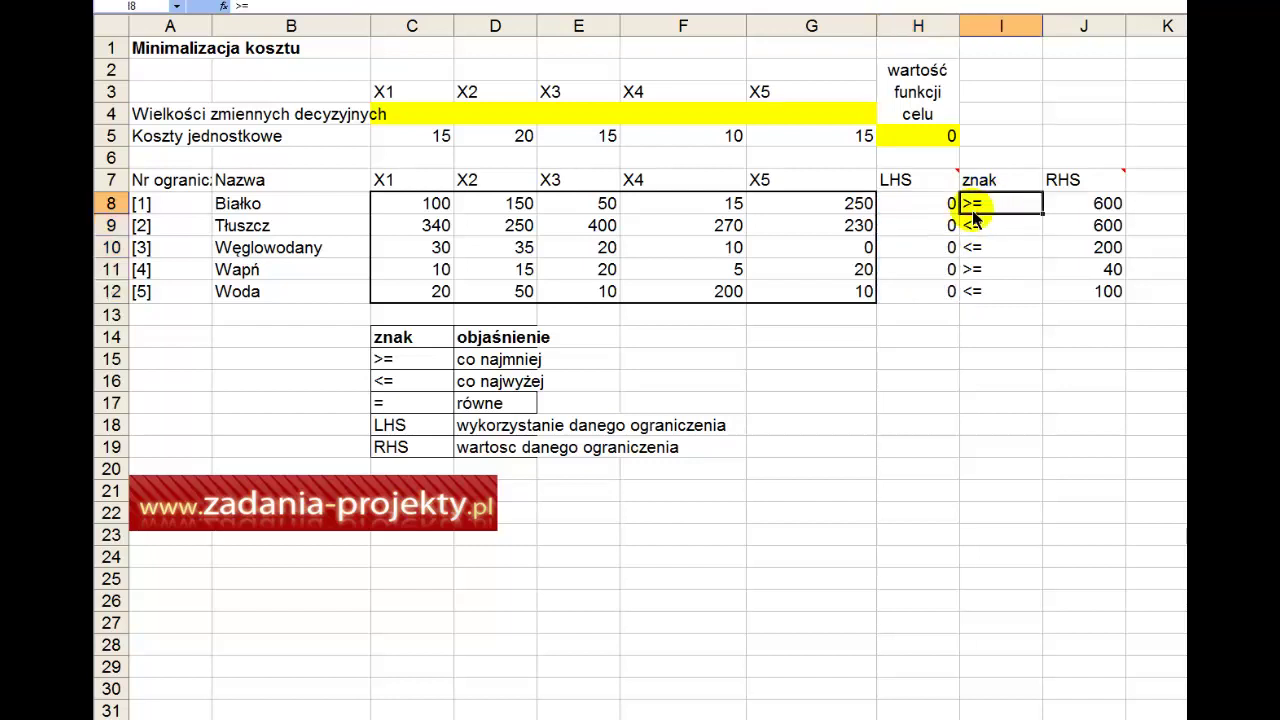
pyautogui.click(1080, 208)
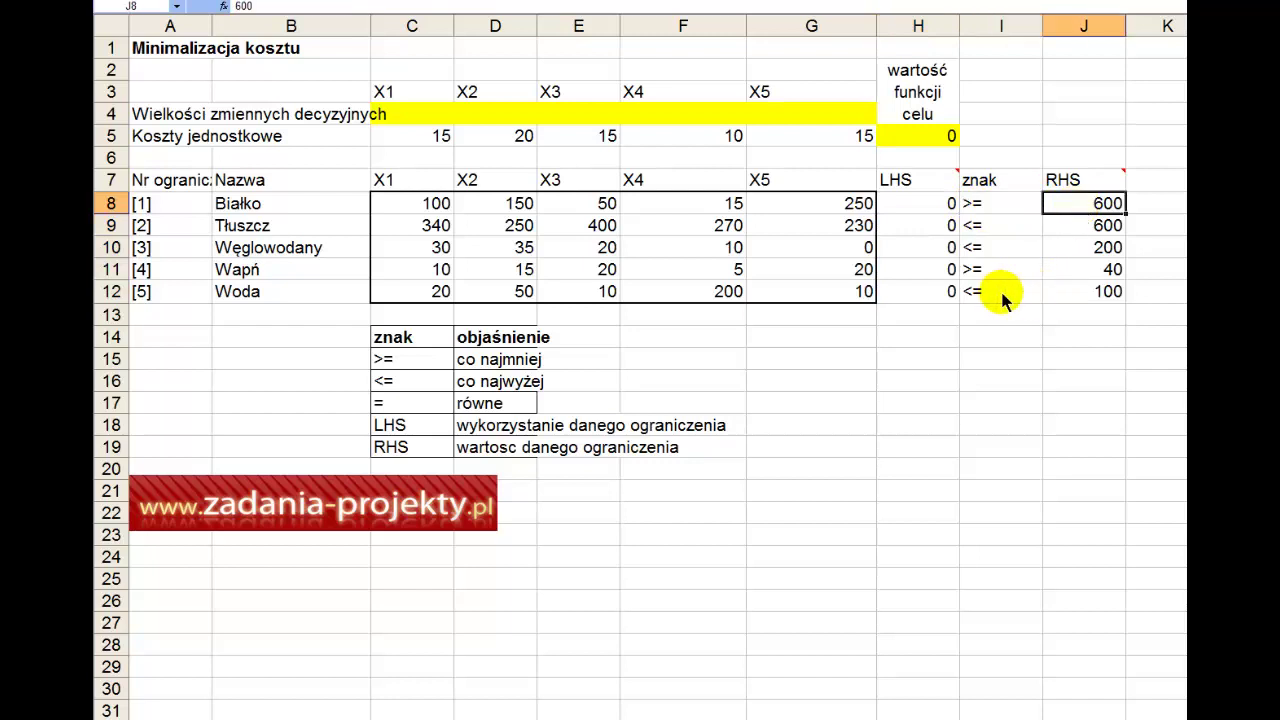
pyautogui.click(1013, 230)
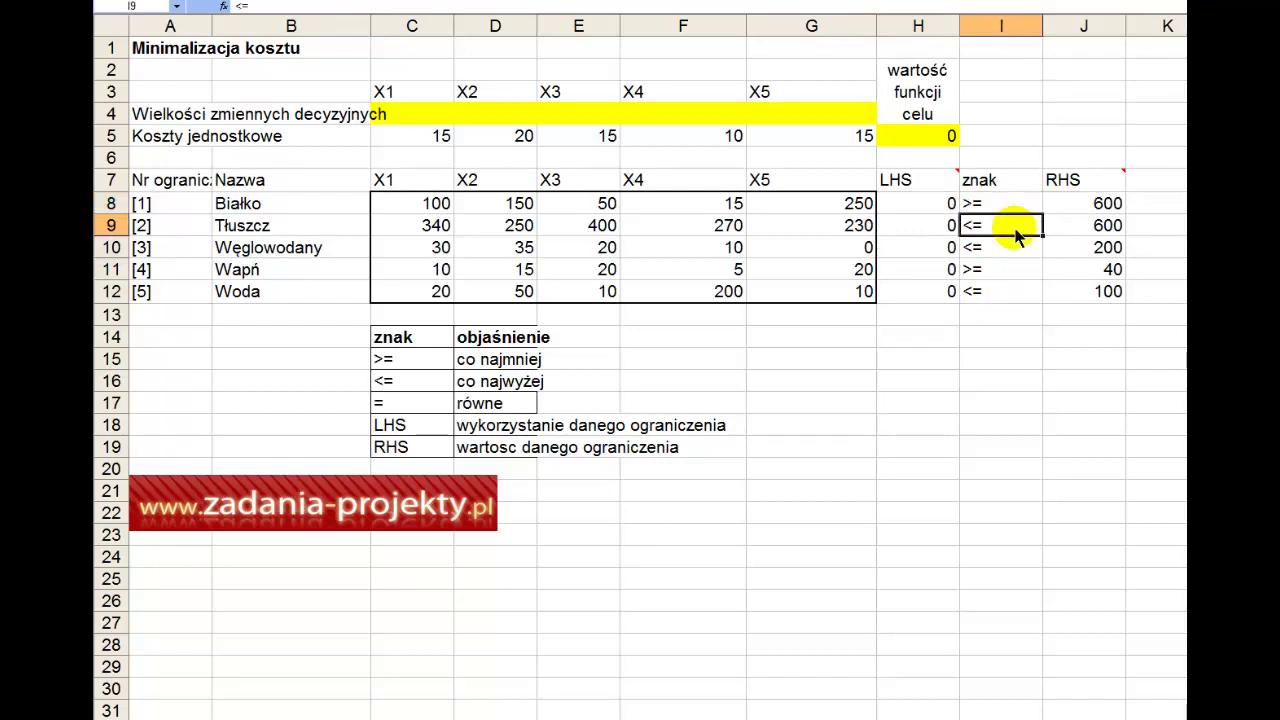
pyautogui.click(1080, 230)
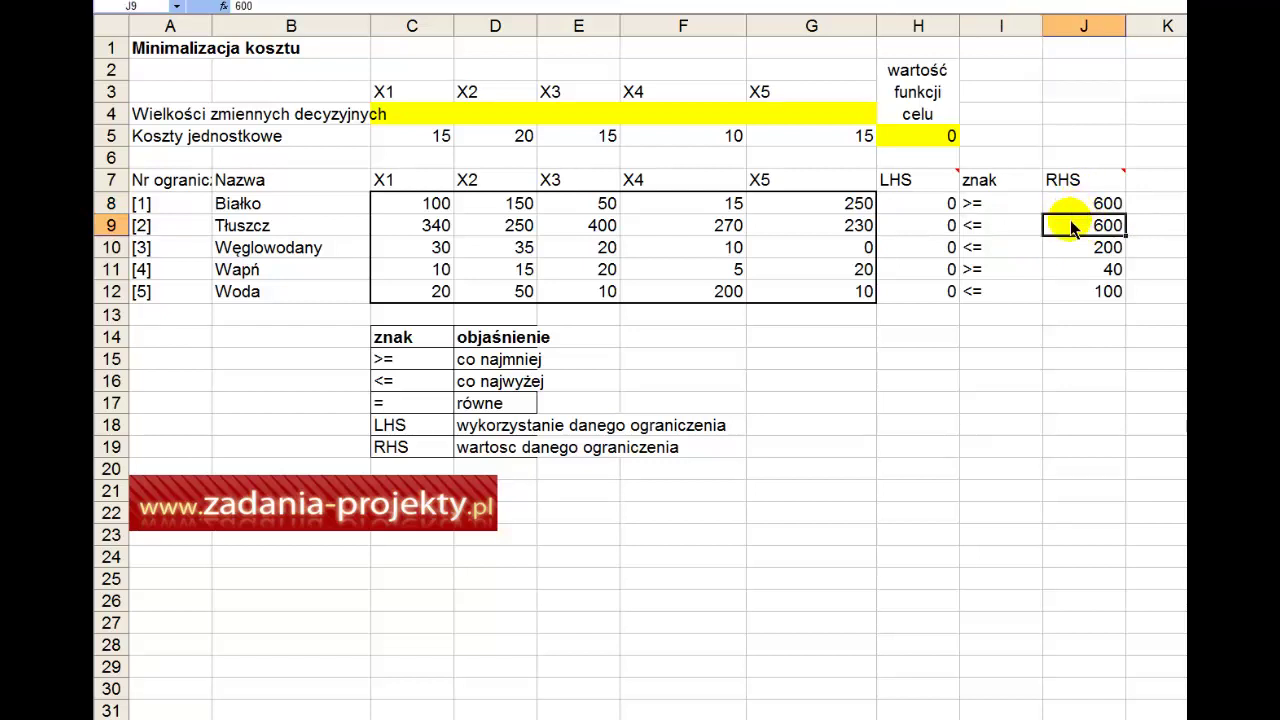
pyautogui.click(1000, 248)
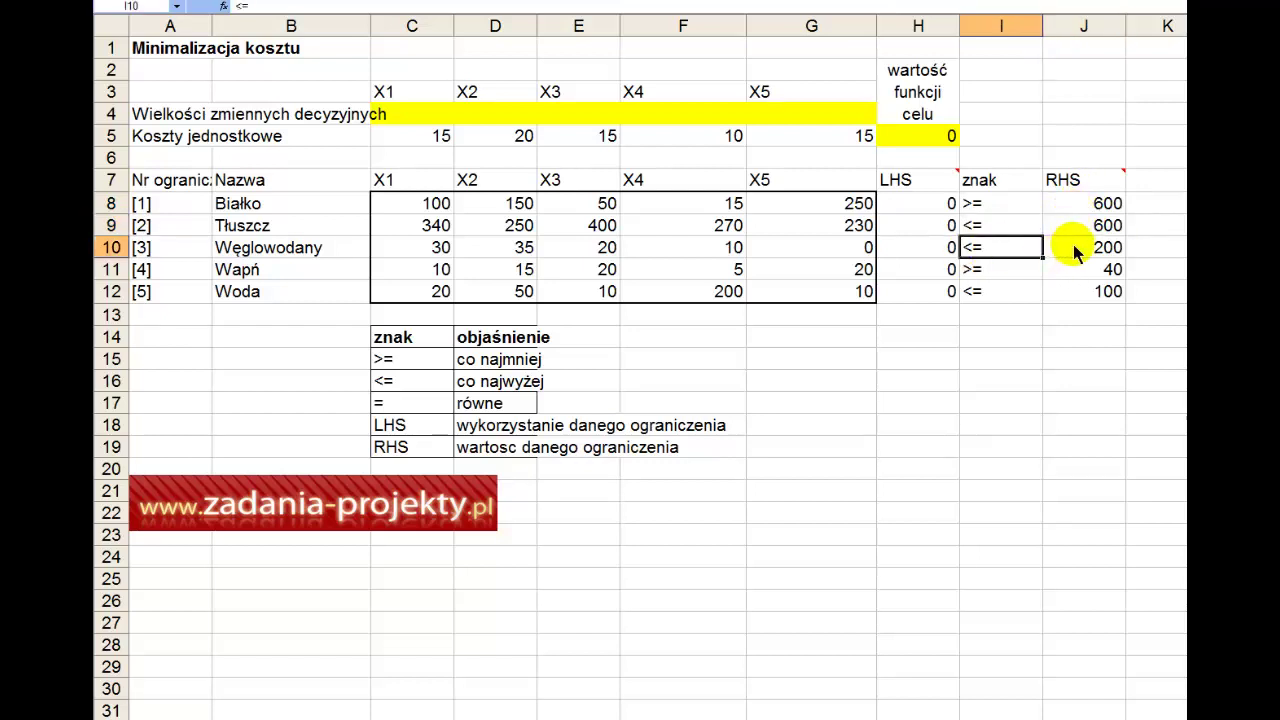
pyautogui.click(1072, 249)
pyautogui.click(1008, 278)
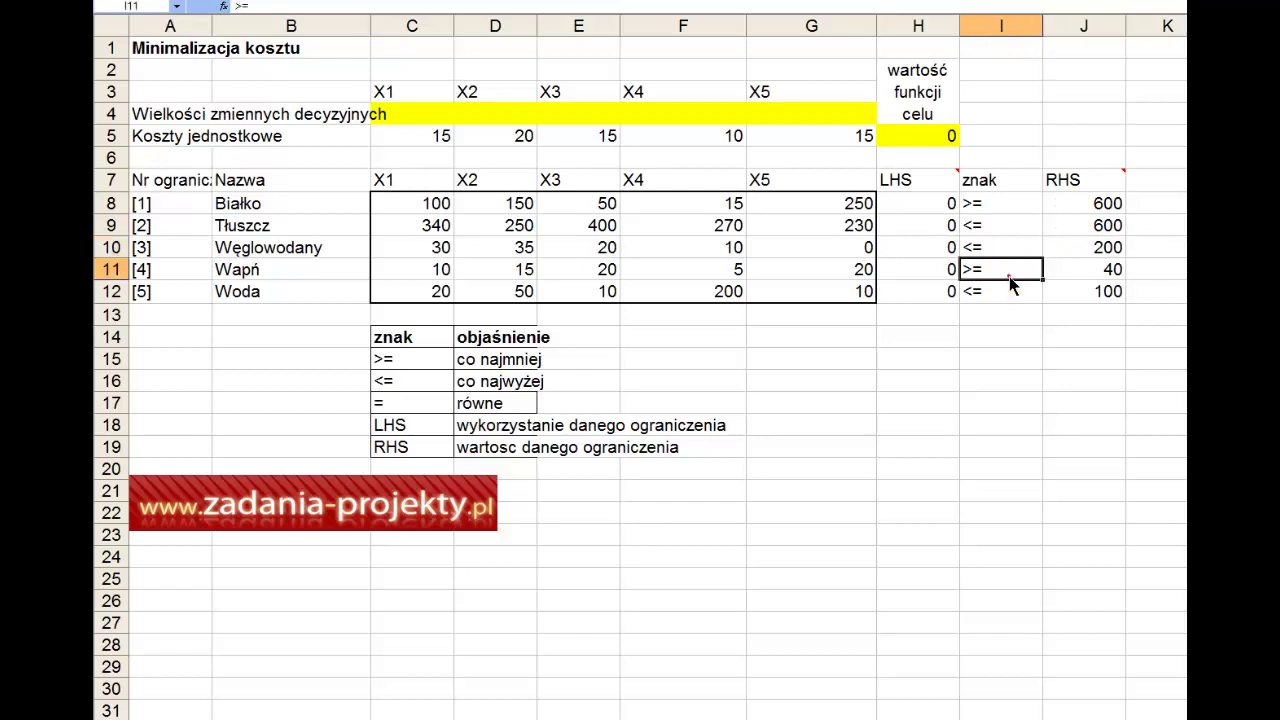
pyautogui.click(1095, 278)
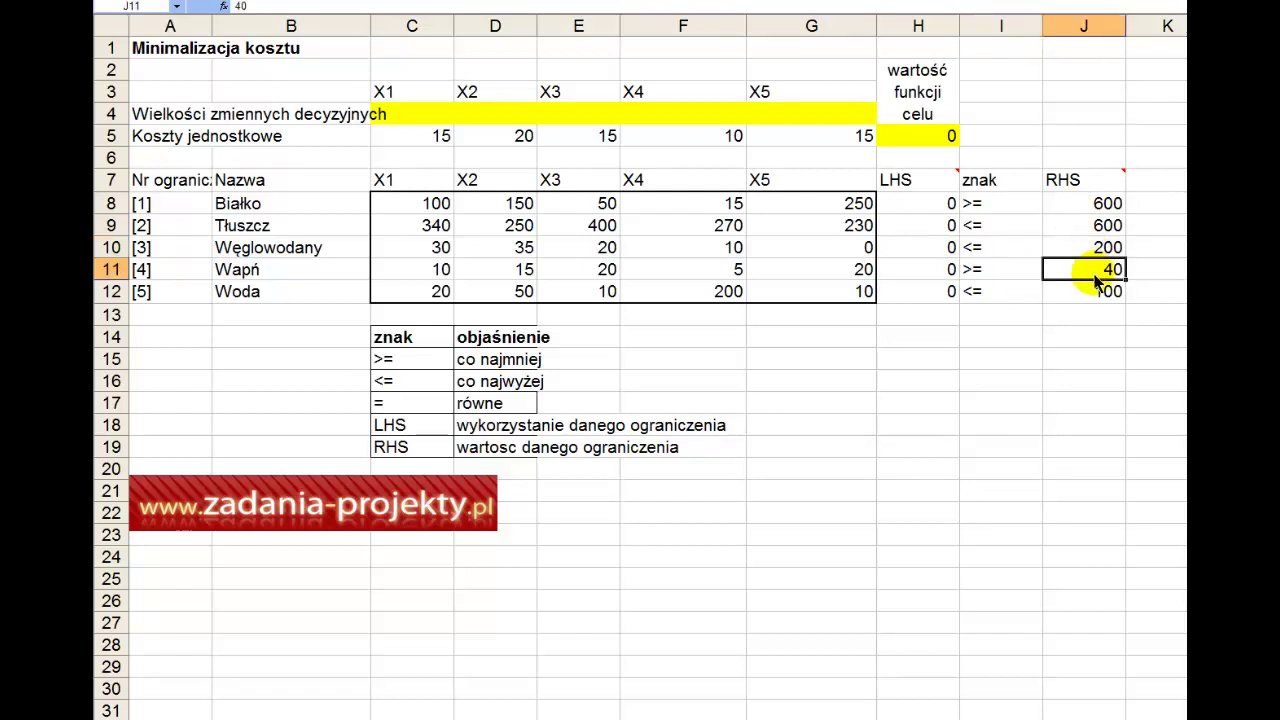
pyautogui.moveTo(1090, 292); pyautogui.dragTo(1100, 215)
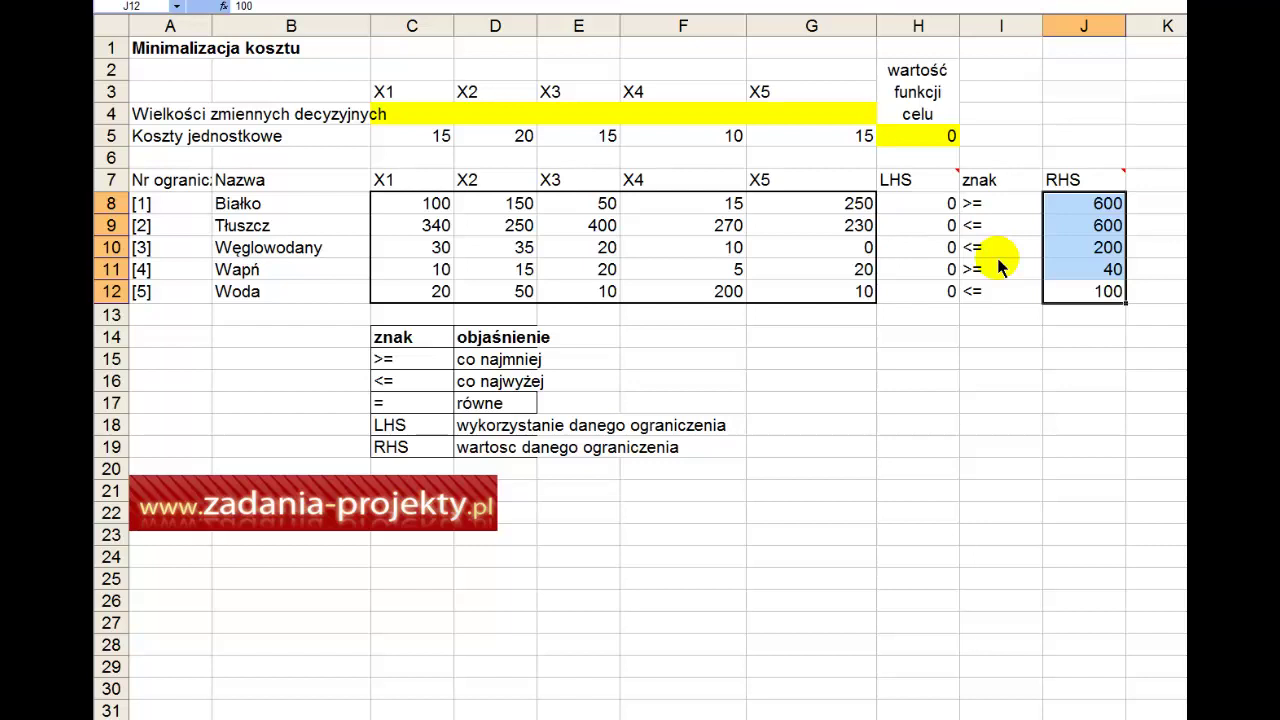
pyautogui.moveTo(445, 114); pyautogui.dragTo(803, 128)
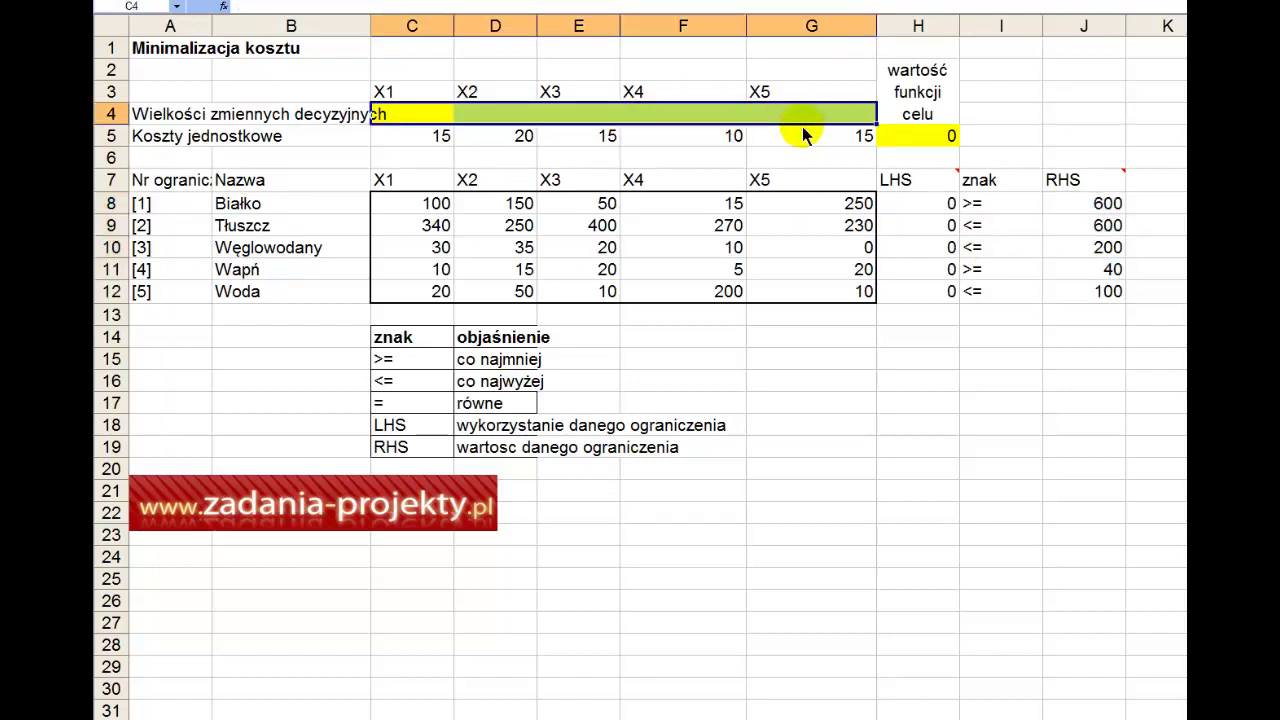
pyautogui.click(905, 138)
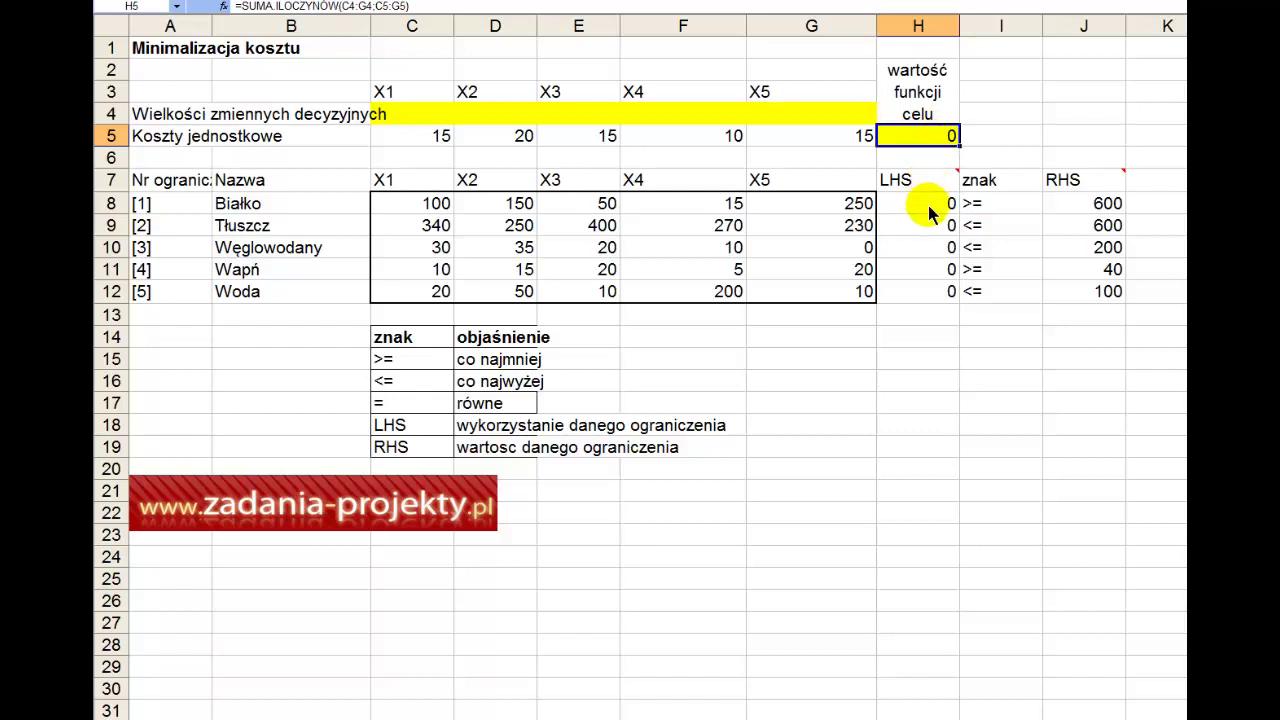
pyautogui.moveTo(930, 212); pyautogui.dragTo(919, 286)
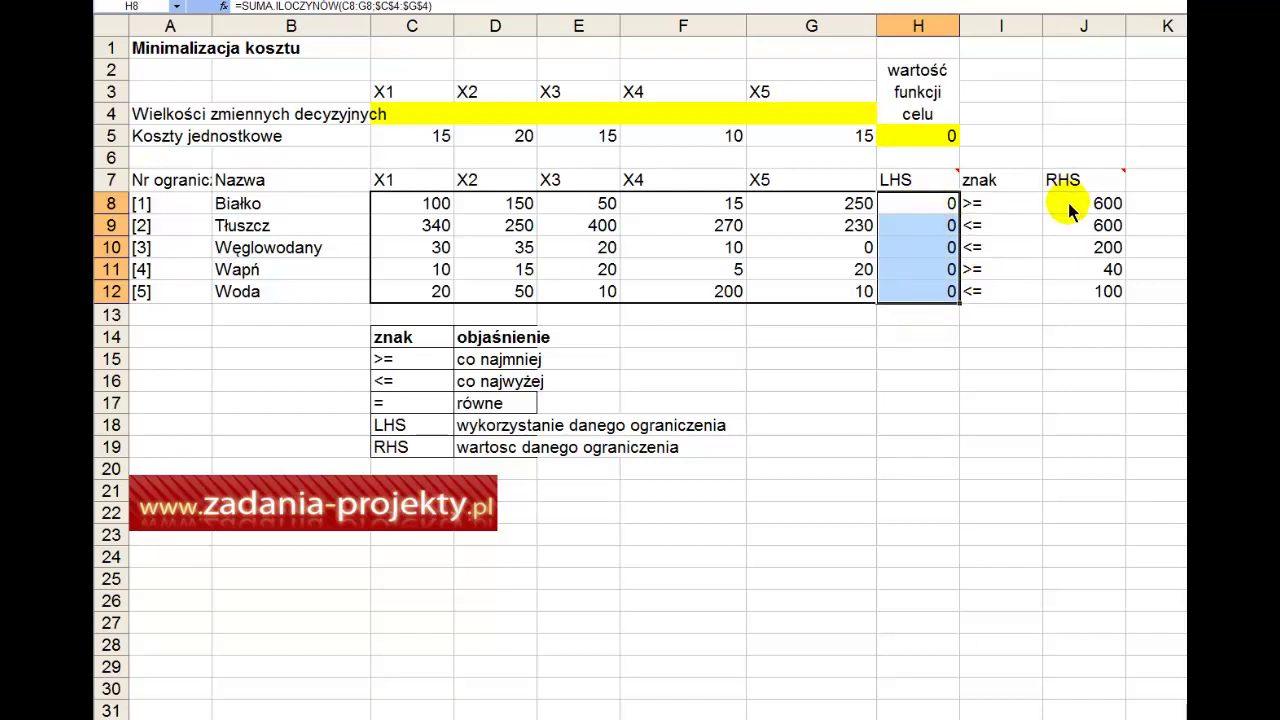
pyautogui.moveTo(1068, 210); pyautogui.dragTo(1068, 290)
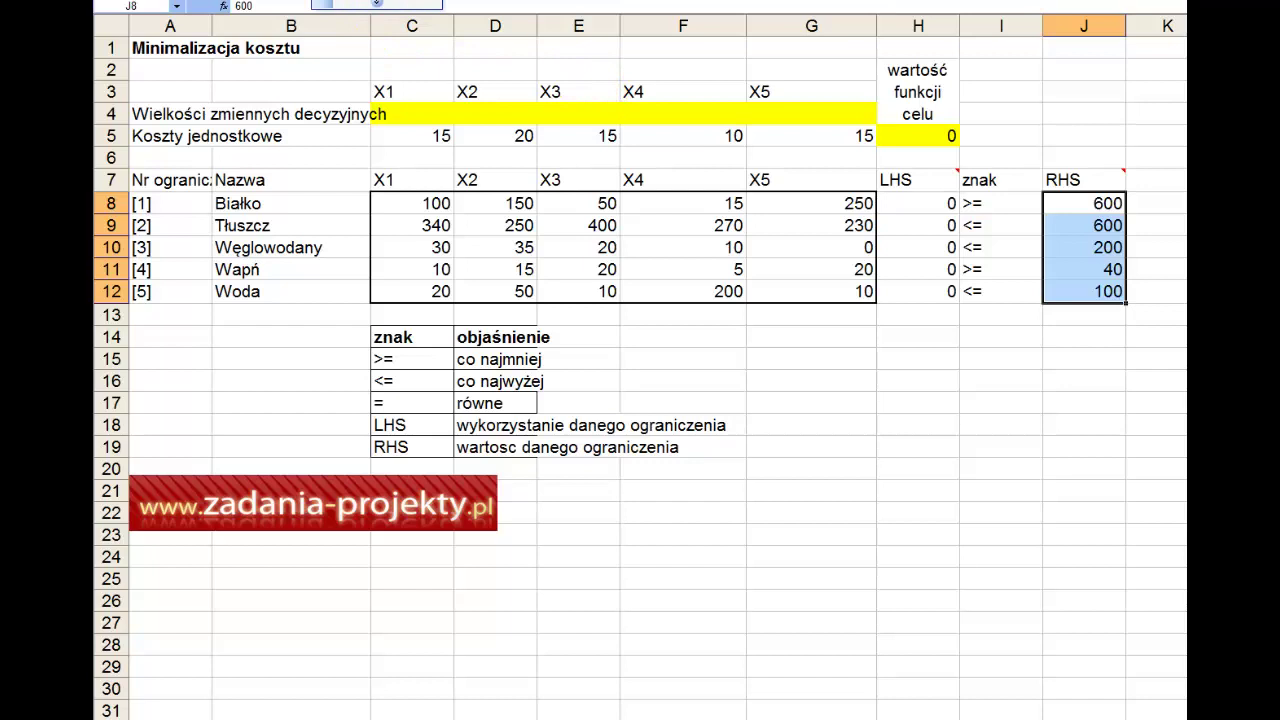
# Step: Confirm Solver is ticked in Tools > Add-ins and bring up Solver Parameters
pyautogui.click(376, 3)
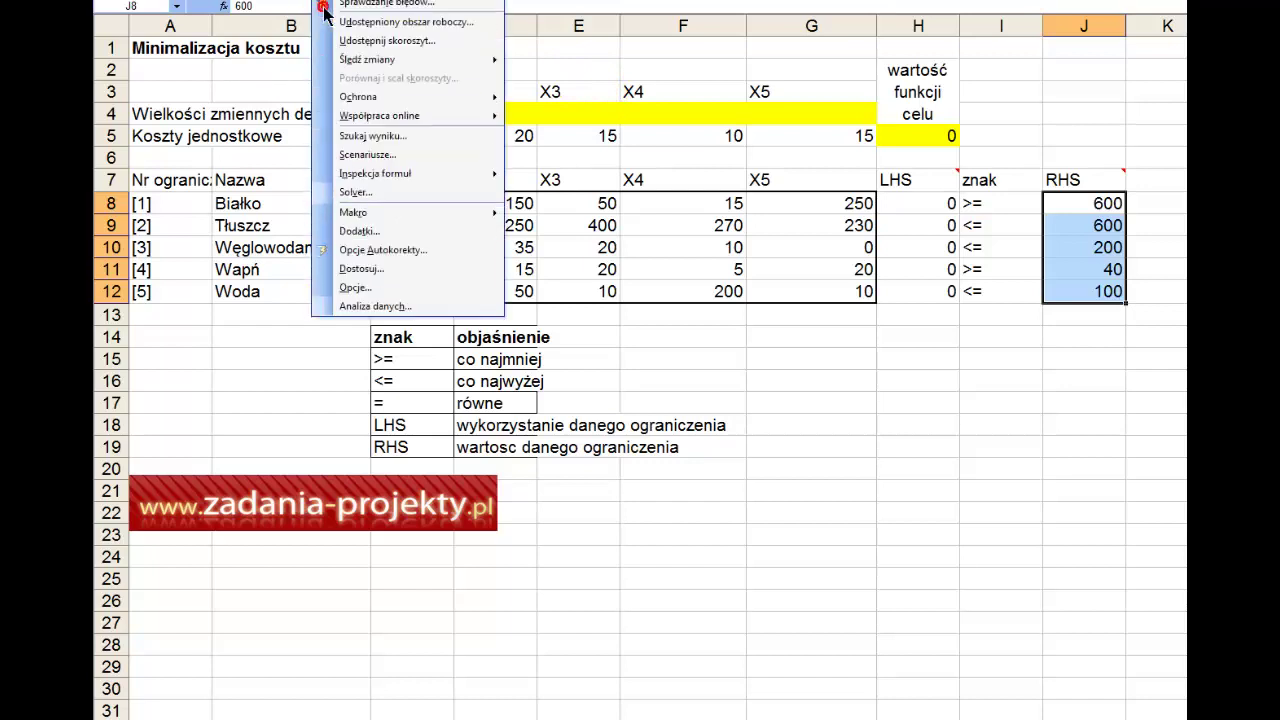
pyautogui.click(379, 286)
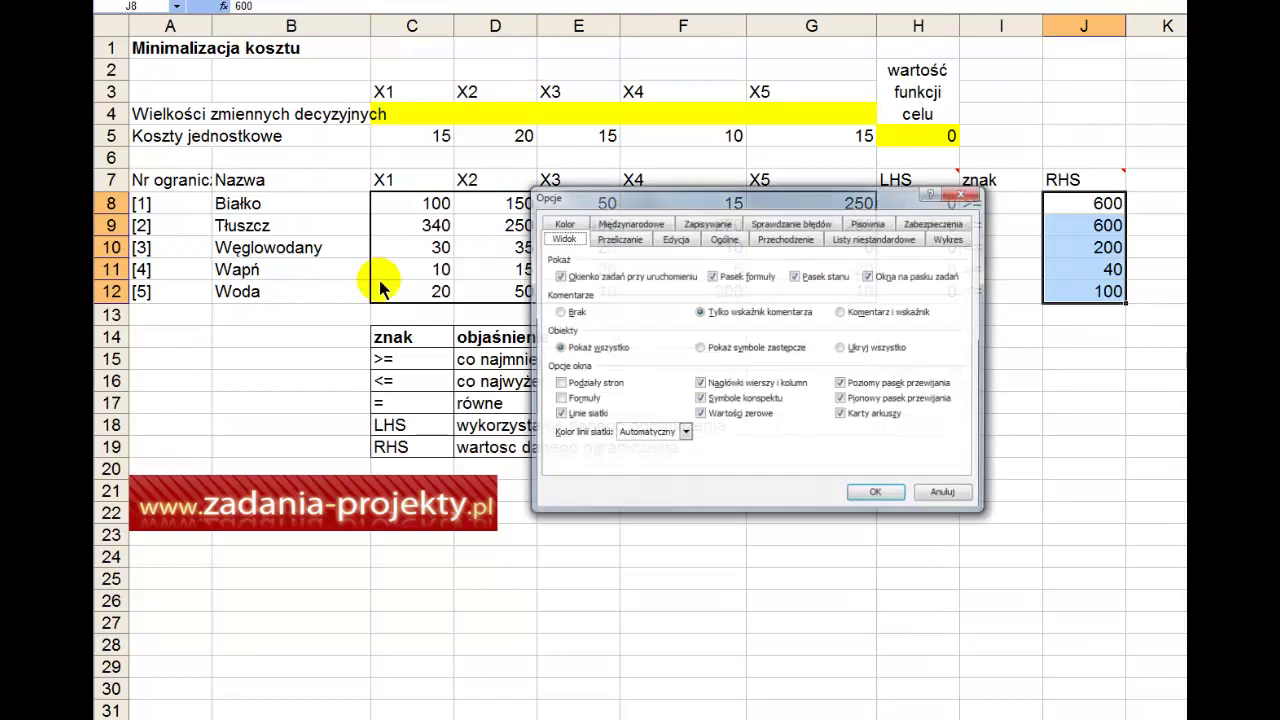
pyautogui.click(960, 195)
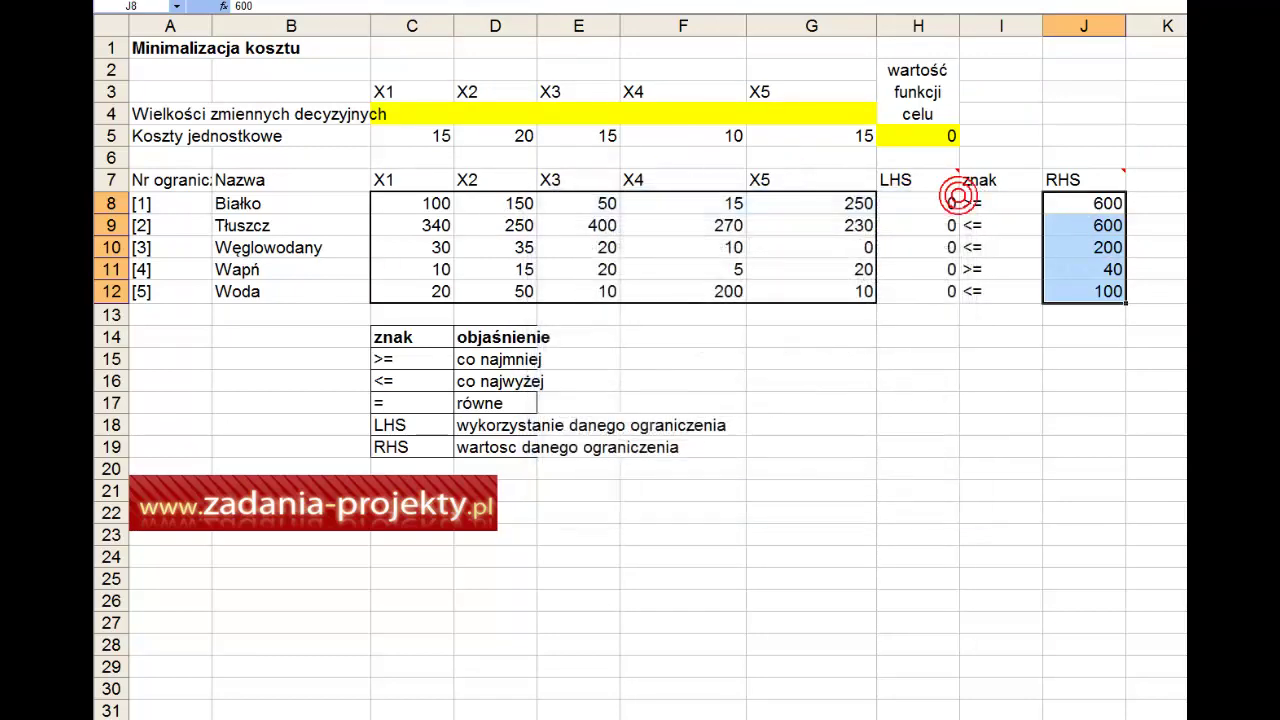
pyautogui.click(340, 2)
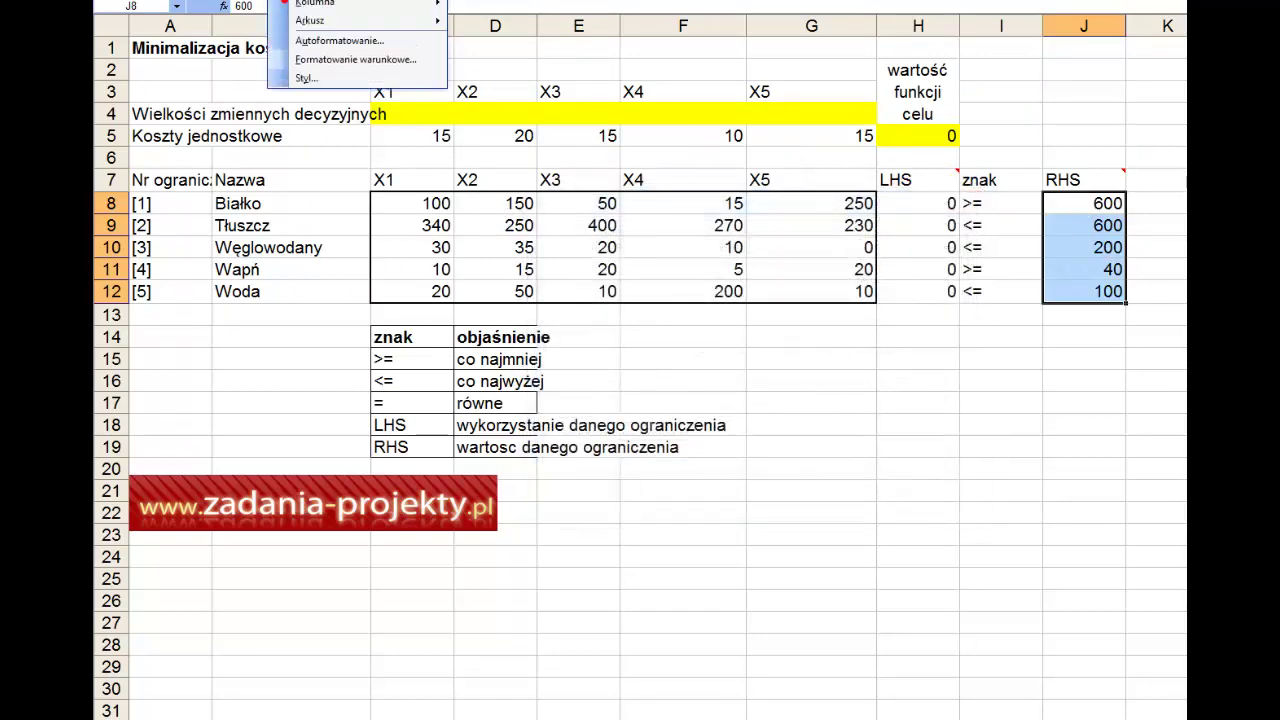
pyautogui.moveTo(345, 2)
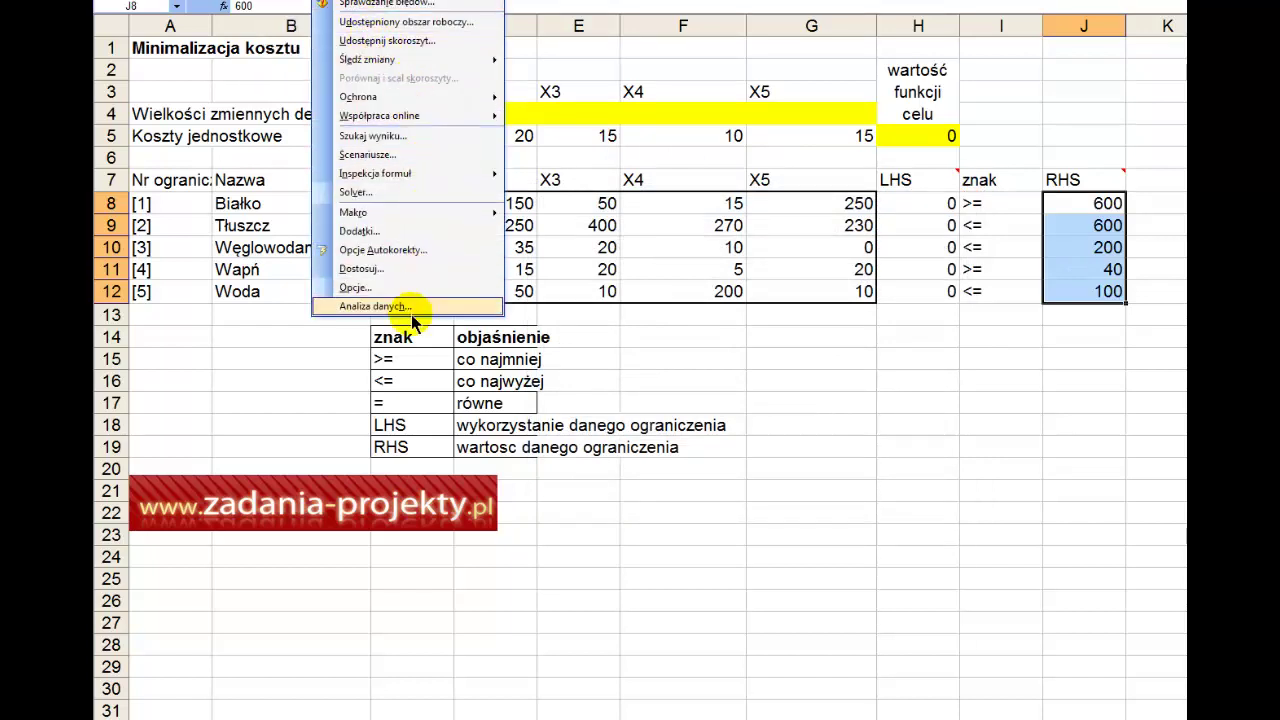
pyautogui.click(437, 243)
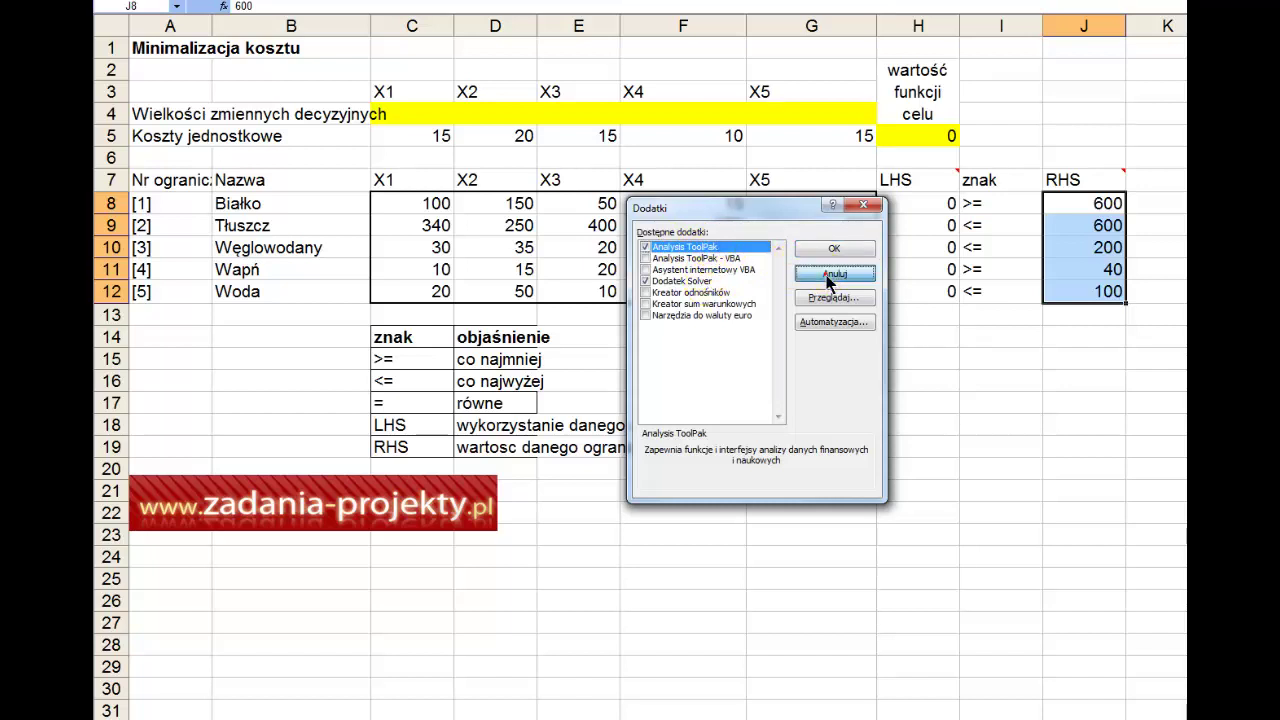
pyautogui.click(832, 250)
pyautogui.hotkey('alt', 'n')
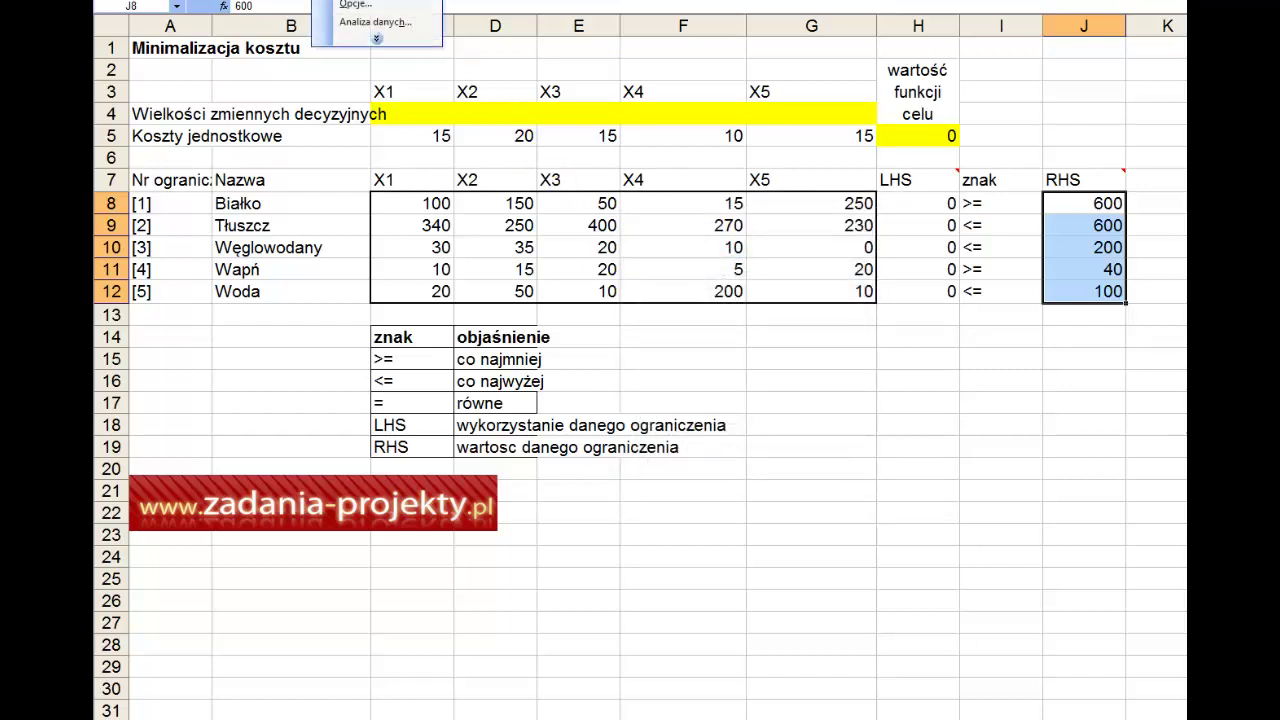
pyautogui.press('v')
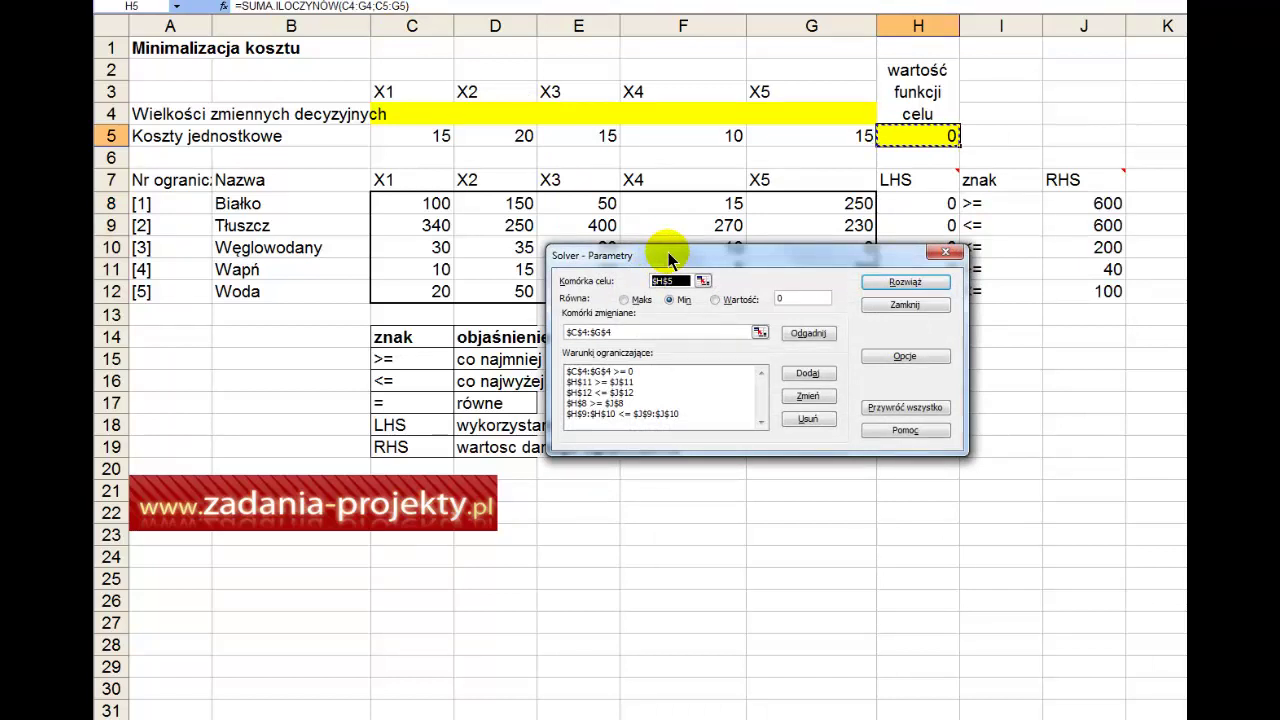
# Step: Set Solver's target to $H$5, Min, with changing cells $C$4:$G$4
pyautogui.moveTo(668, 252); pyautogui.dragTo(706, 466)
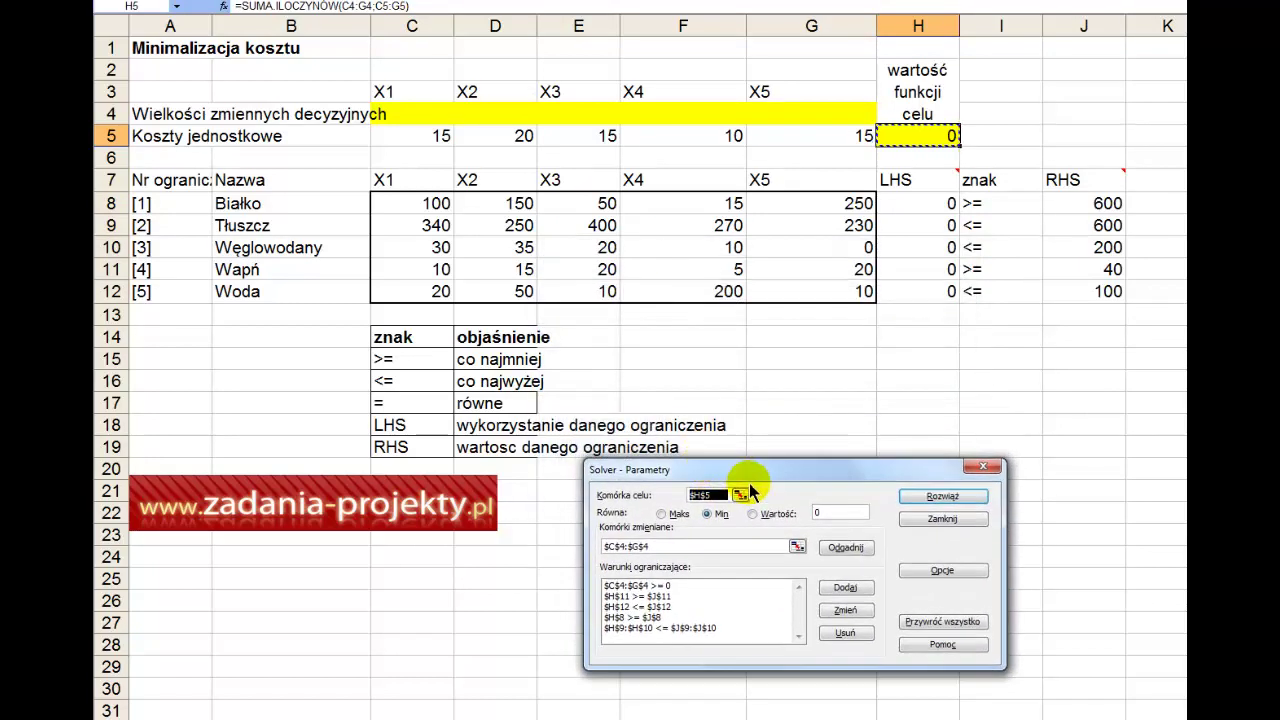
pyautogui.click(739, 494)
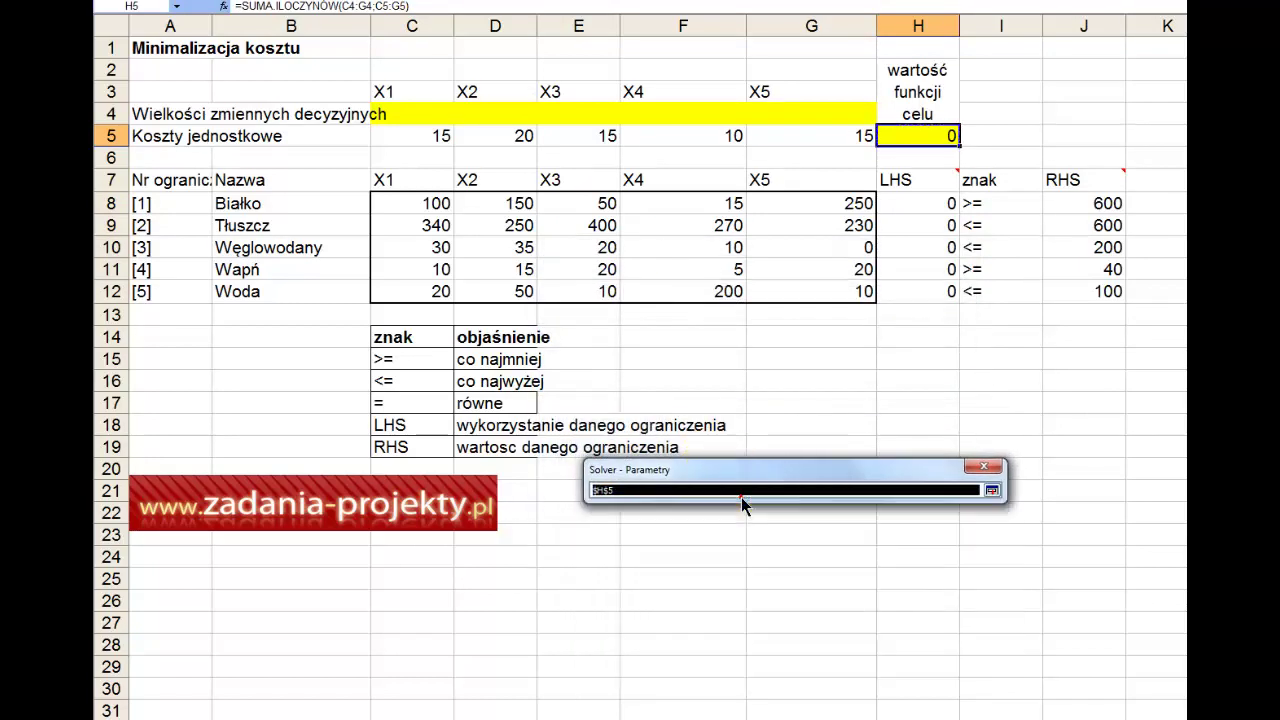
pyautogui.click(914, 136)
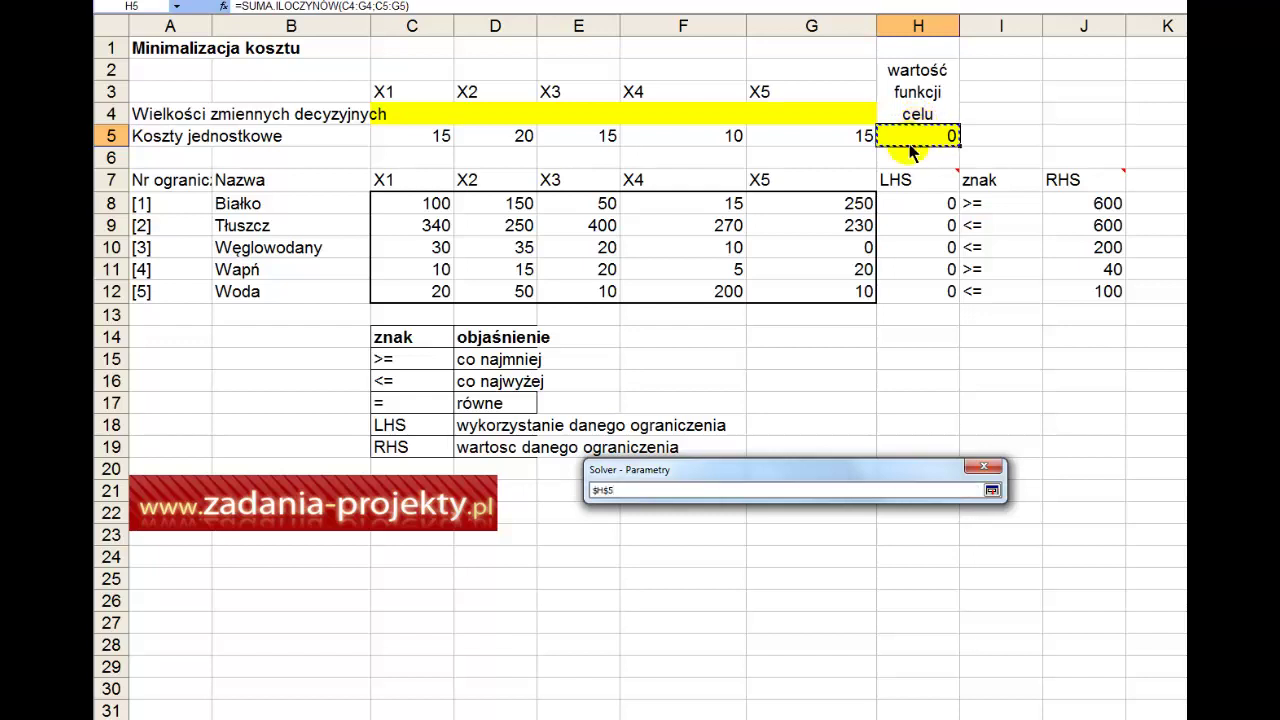
pyautogui.press('Return')
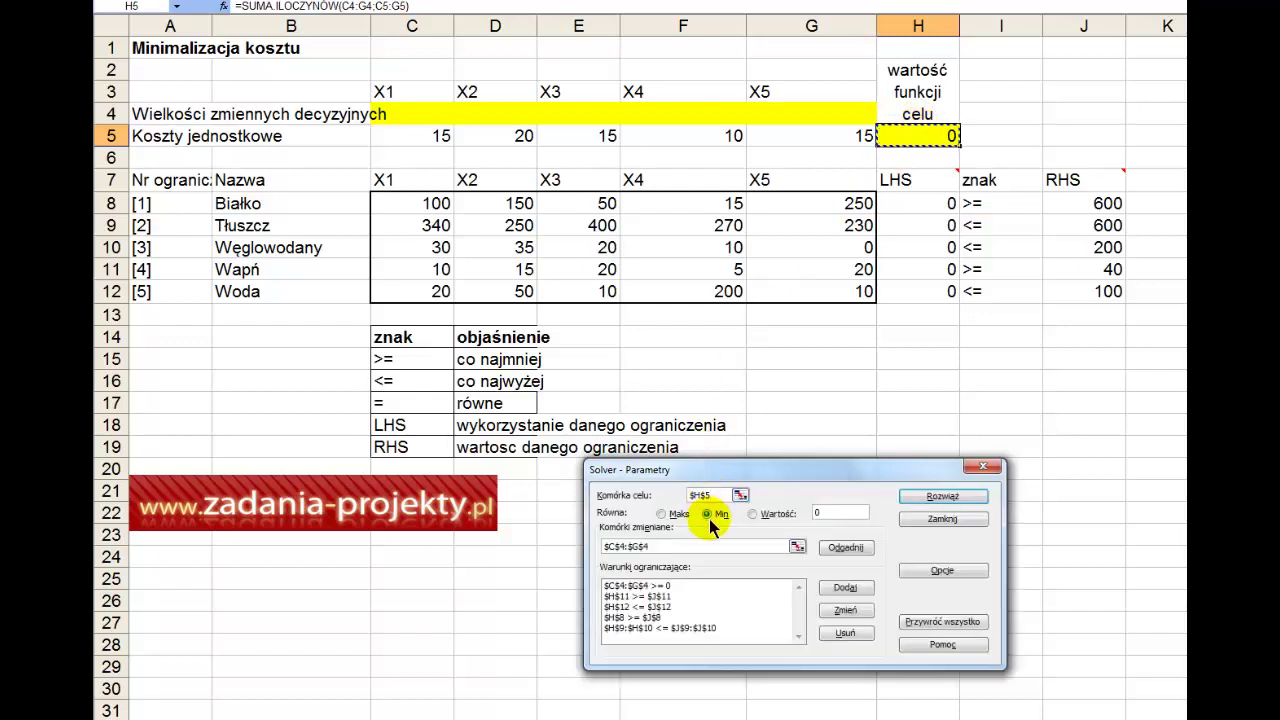
pyautogui.click(661, 513)
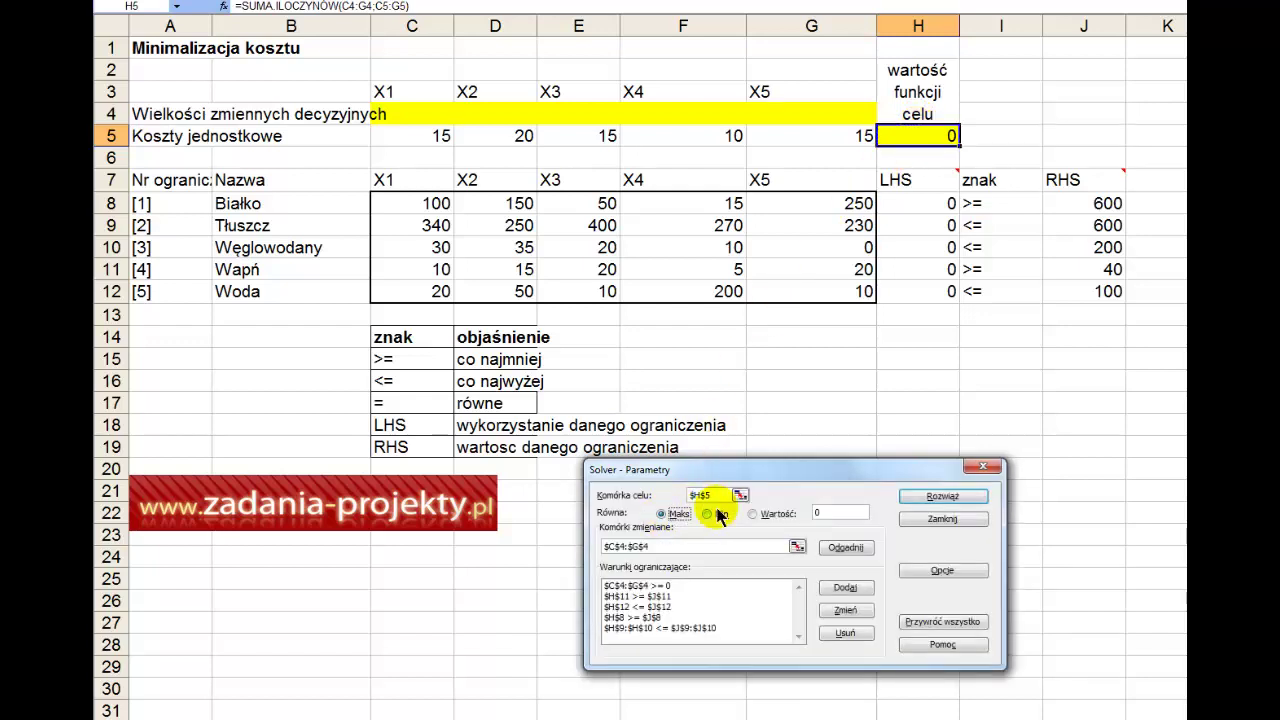
pyautogui.click(714, 514)
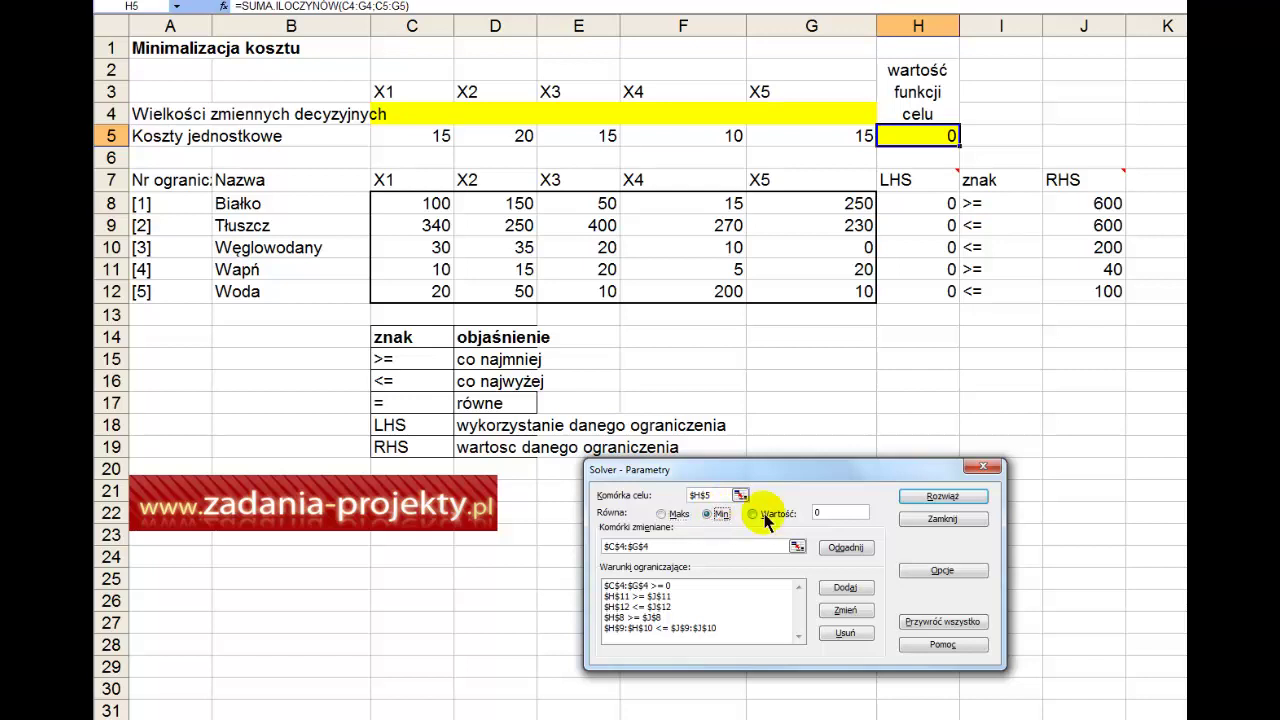
pyautogui.click(765, 514)
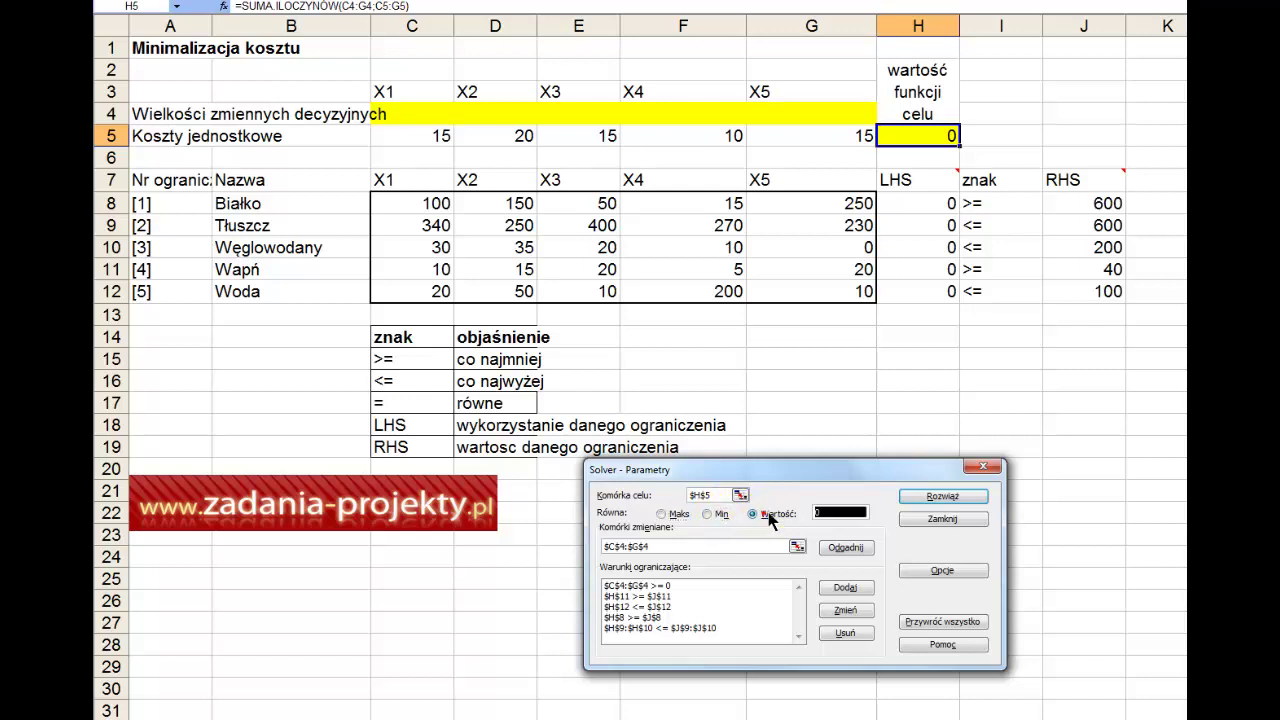
pyautogui.click(709, 515)
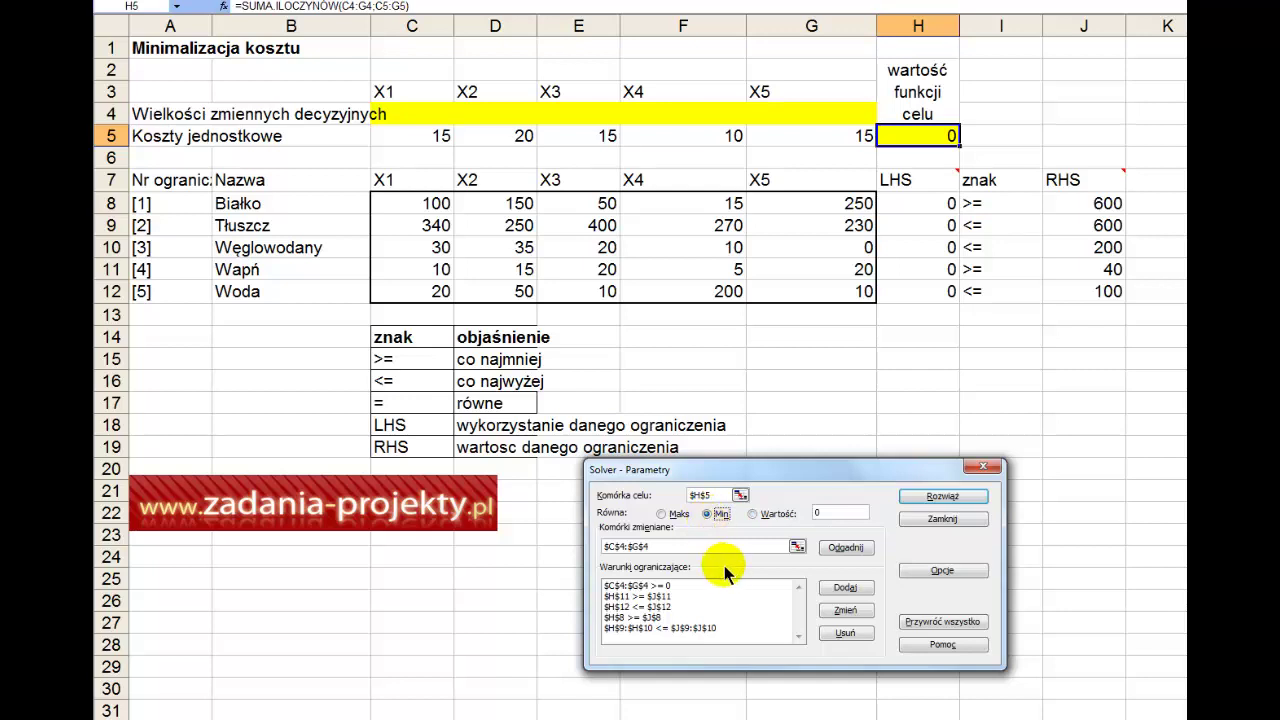
pyautogui.click(797, 547)
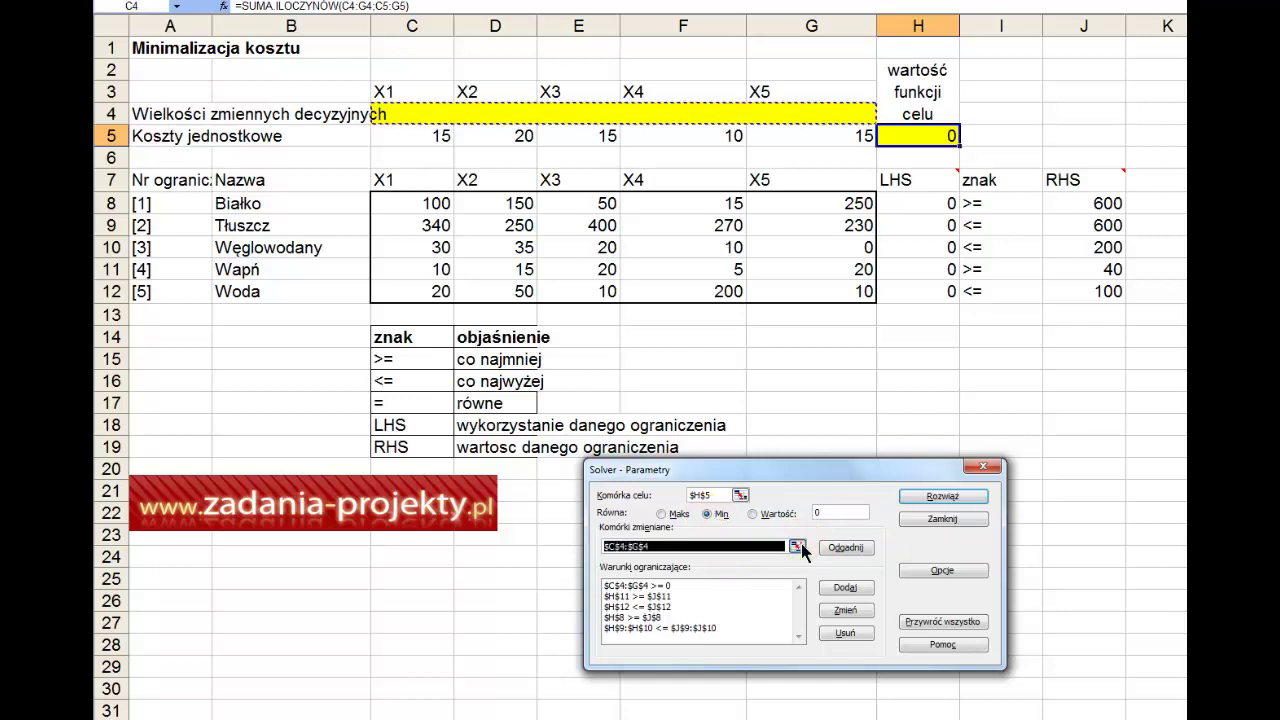
pyautogui.moveTo(835, 114); pyautogui.dragTo(415, 120)
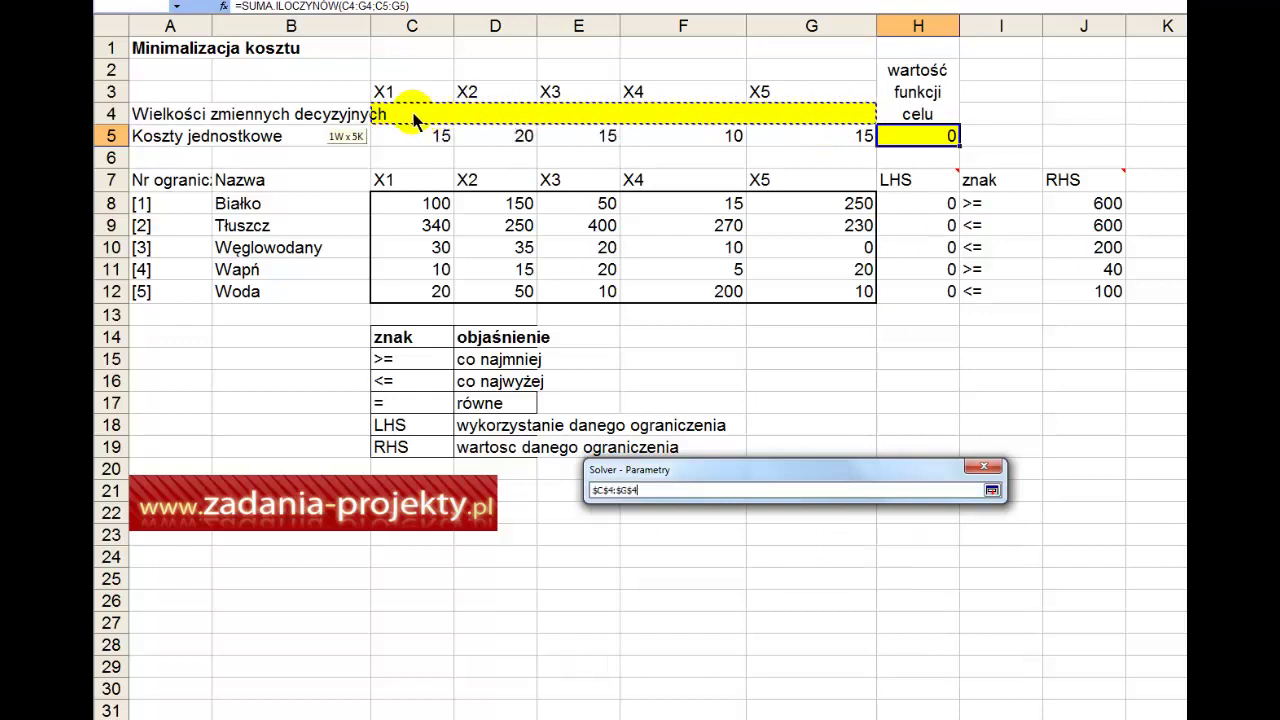
pyautogui.press('Return')
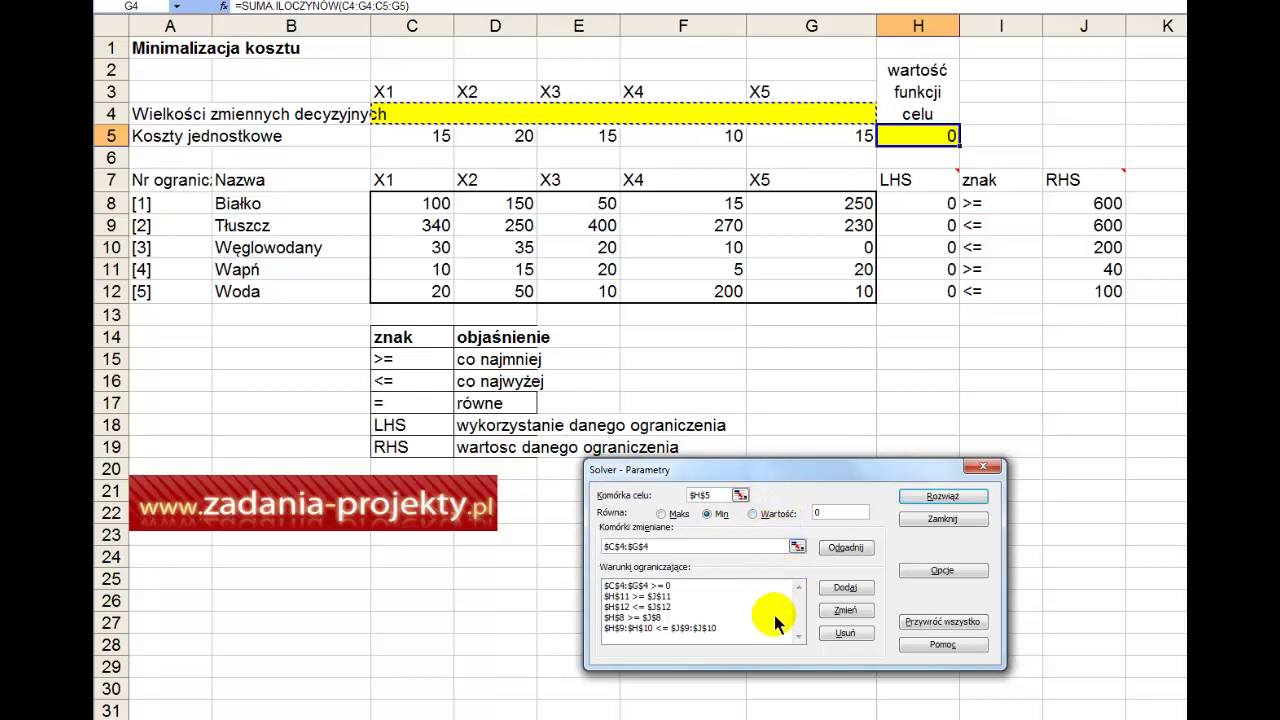
# Step: Review the constraints, run Solver keeping original values, then reopen Solver Parameters
pyautogui.click(691, 586)
pyautogui.click(690, 586)
pyautogui.moveTo(690, 586)
pyautogui.mouseDown()
pyautogui.moveTo(688, 630)
pyautogui.moveTo(702, 578)
pyautogui.moveTo(725, 600)
pyautogui.moveTo(700, 632)
pyautogui.moveTo(714, 586)
pyautogui.mouseUp()
pyautogui.press('Return')
pyautogui.press('Escape')
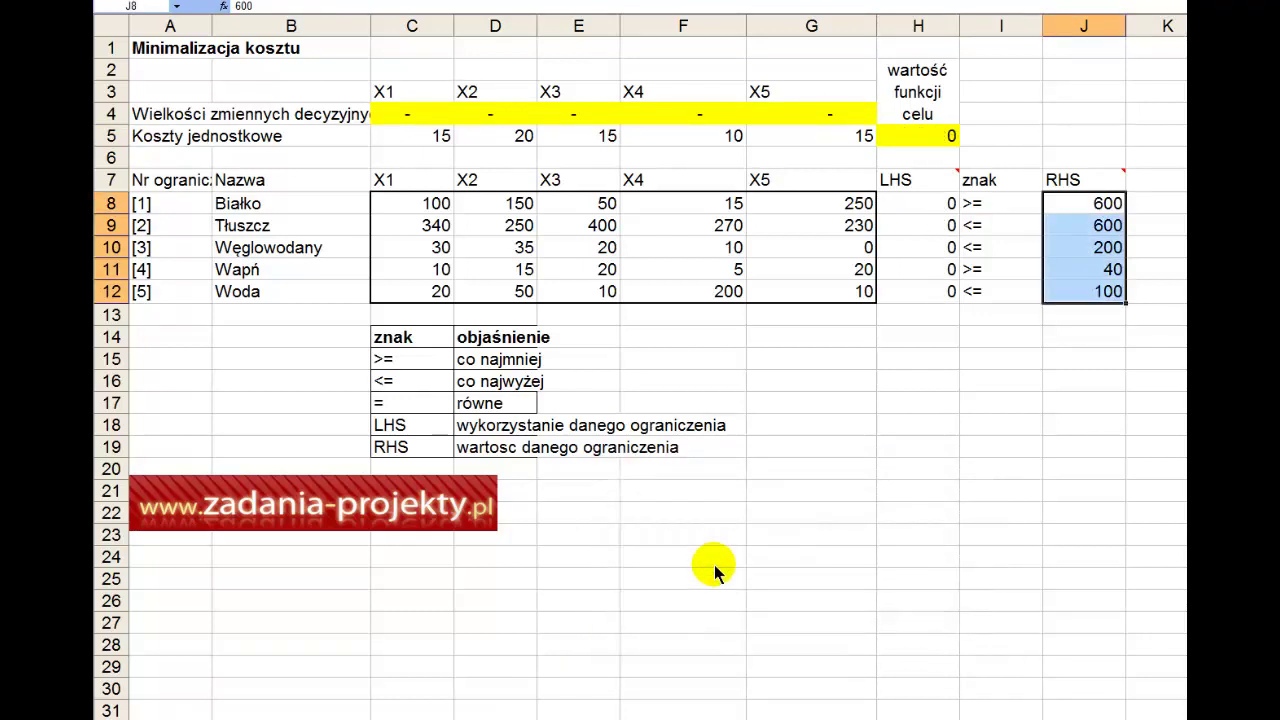
pyautogui.hotkey('alt', 'n')
pyautogui.press('v')
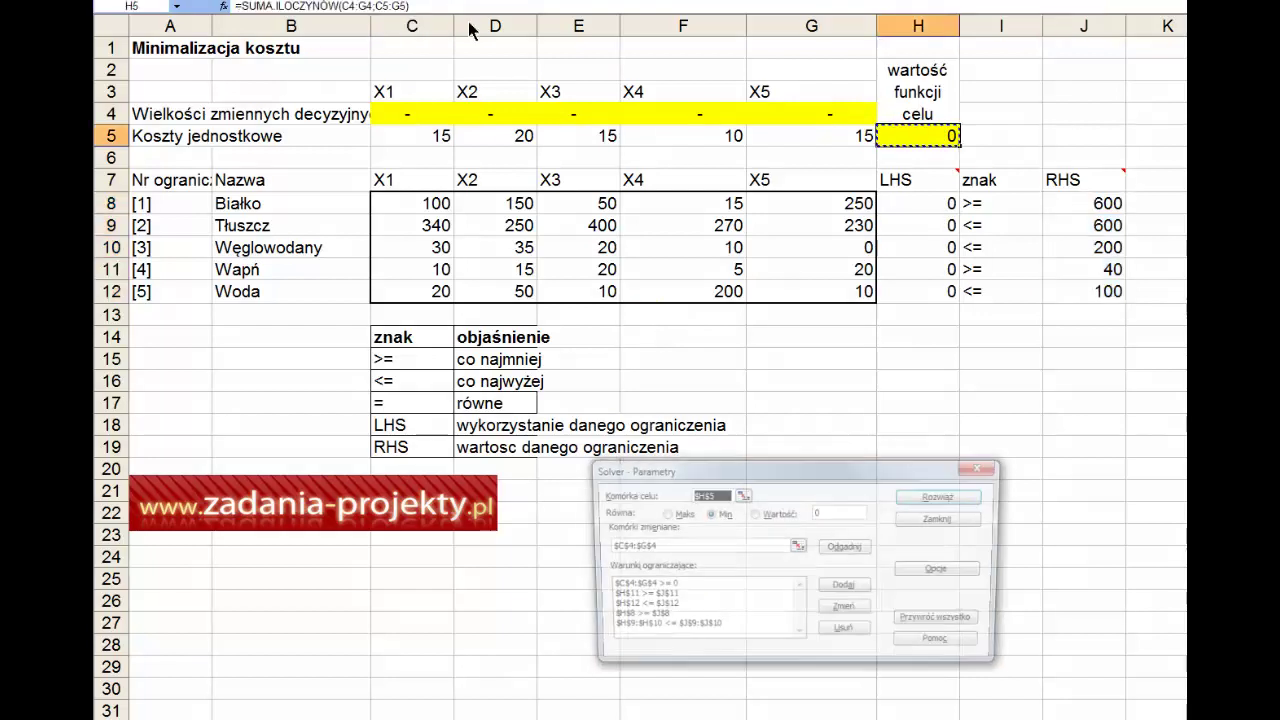
pyautogui.moveTo(722, 452); pyautogui.dragTo(670, 326)
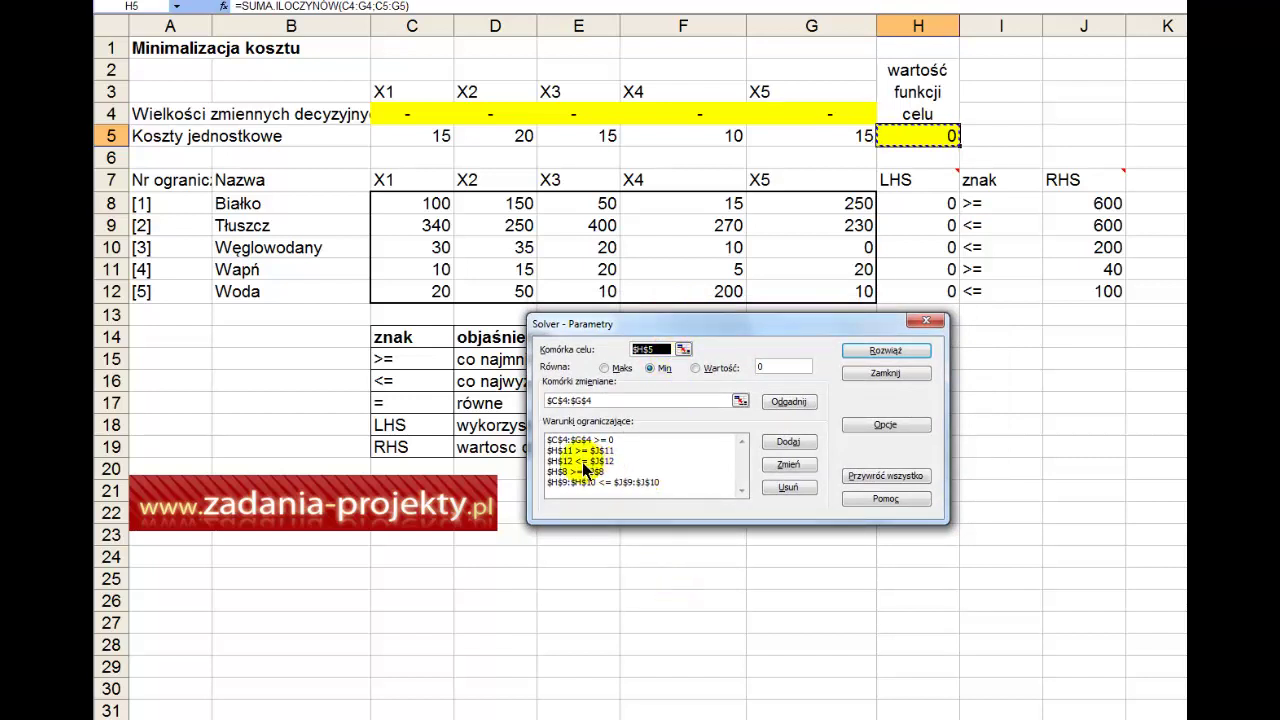
# Step: Add the non-negativity constraint $C$4:$G$4 >= 0 to Solver
pyautogui.click(627, 441)
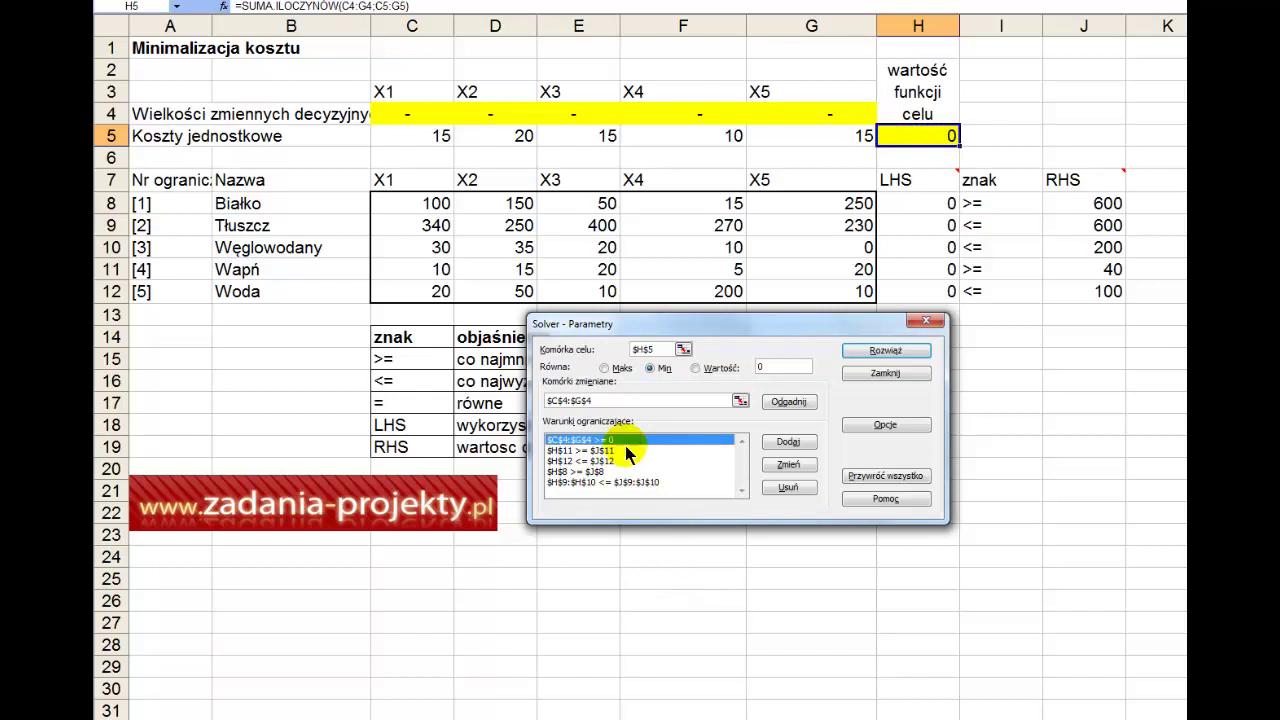
pyautogui.click(791, 443)
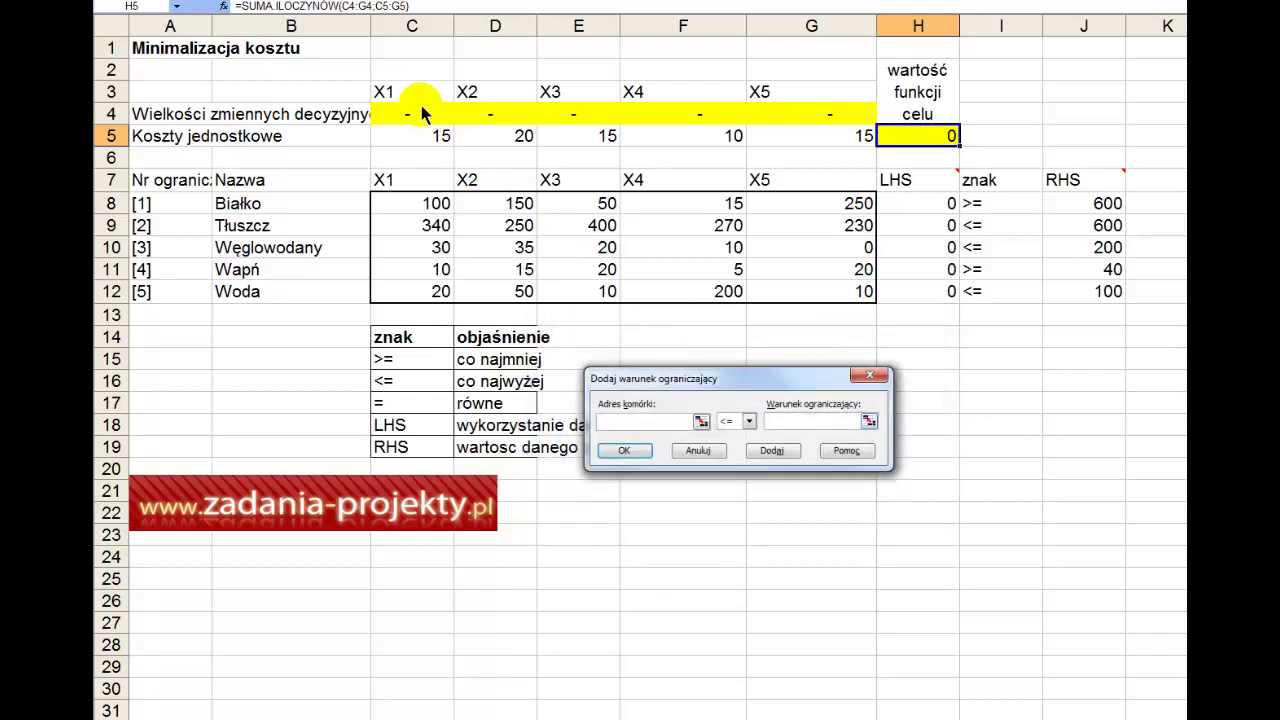
pyautogui.moveTo(421, 106); pyautogui.dragTo(800, 115)
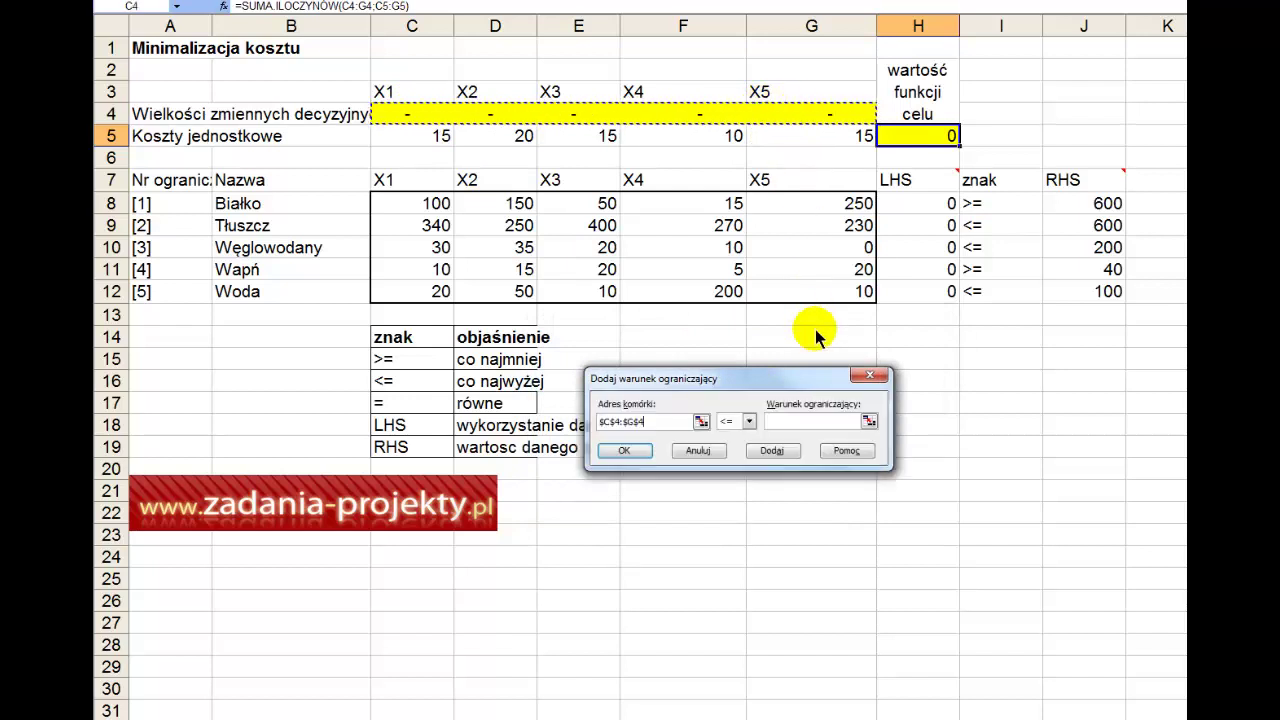
pyautogui.click(748, 421)
pyautogui.click(728, 456)
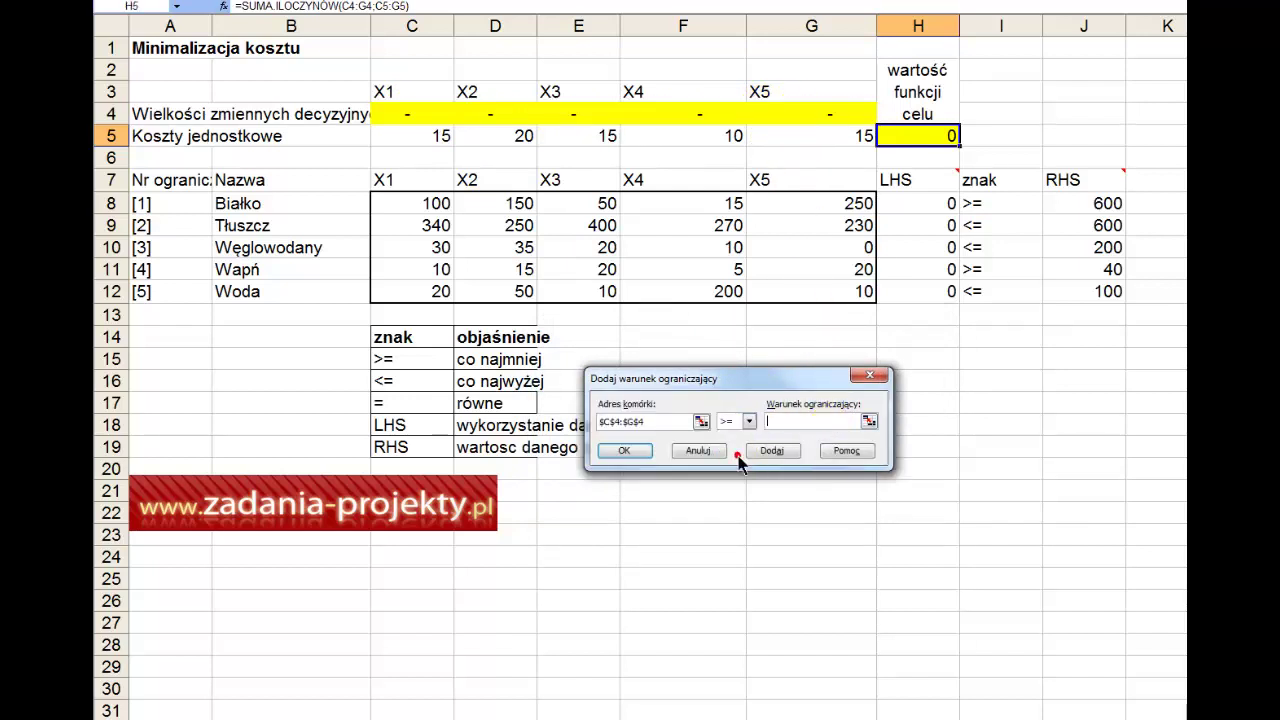
pyautogui.click(814, 420)
pyautogui.write('0')
pyautogui.click(617, 452)
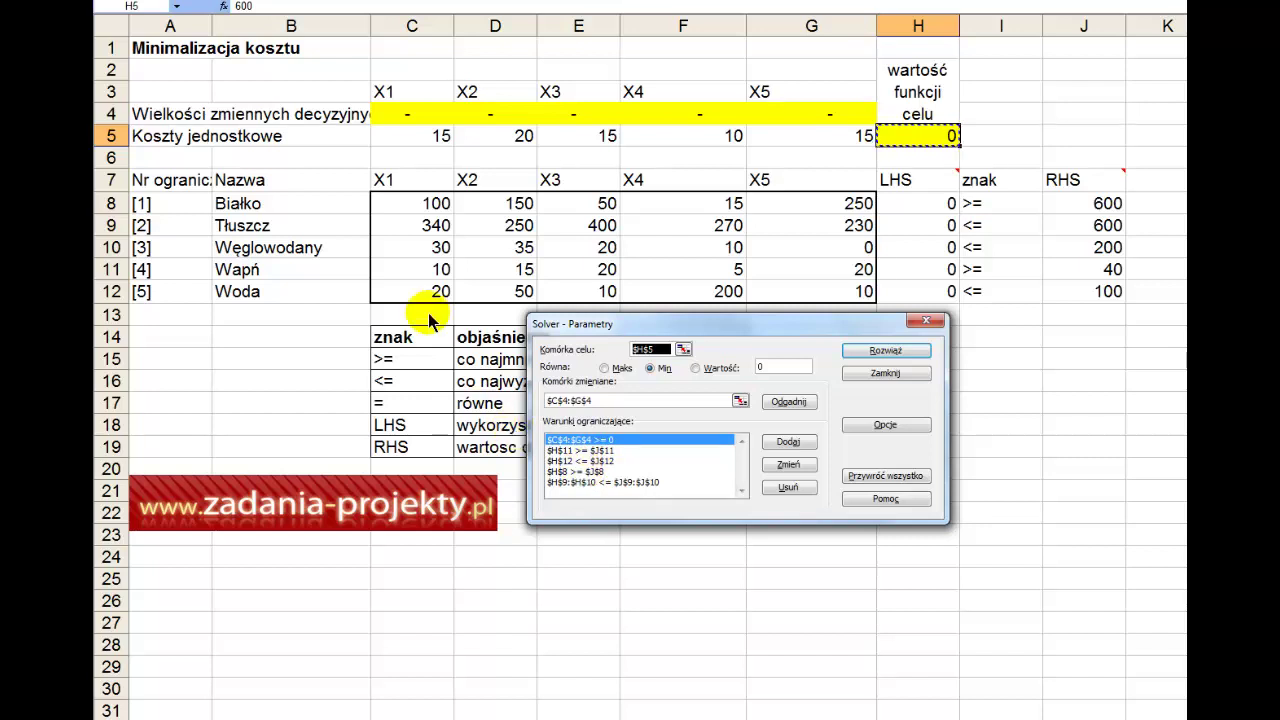
# Step: Add the protein constraint H8 >= J8 to Solver
pyautogui.click(625, 451)
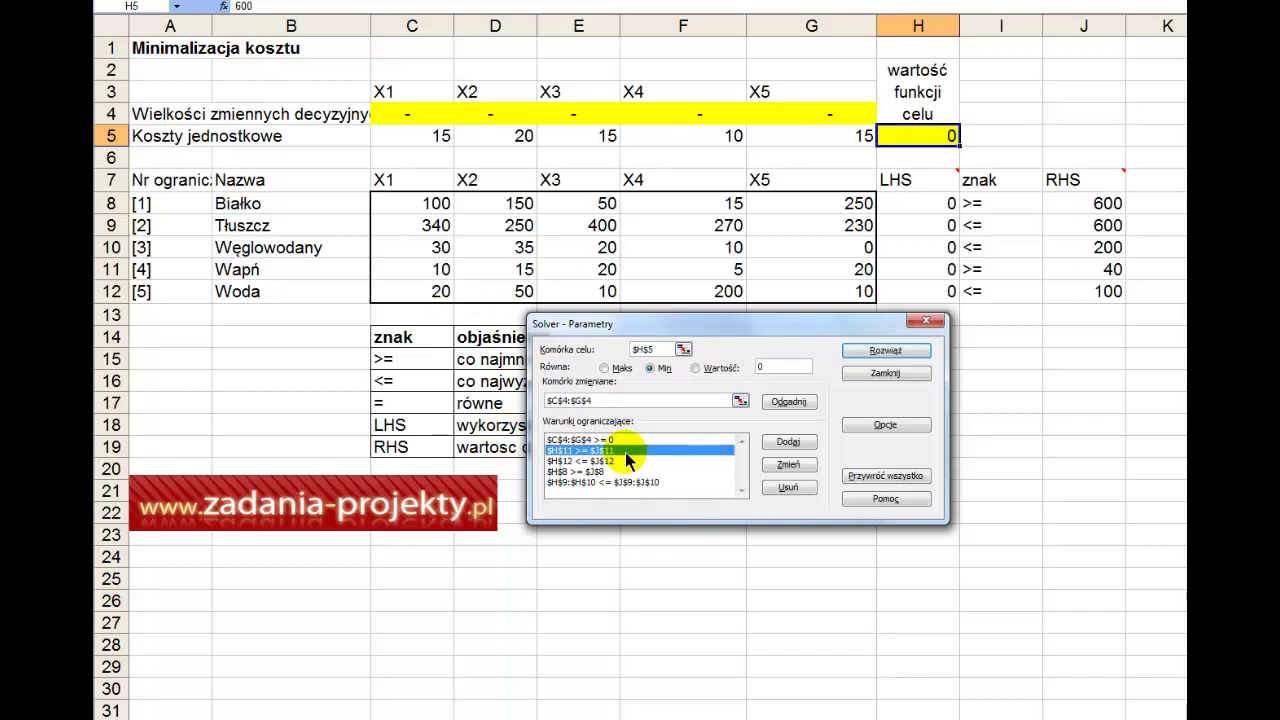
pyautogui.click(790, 443)
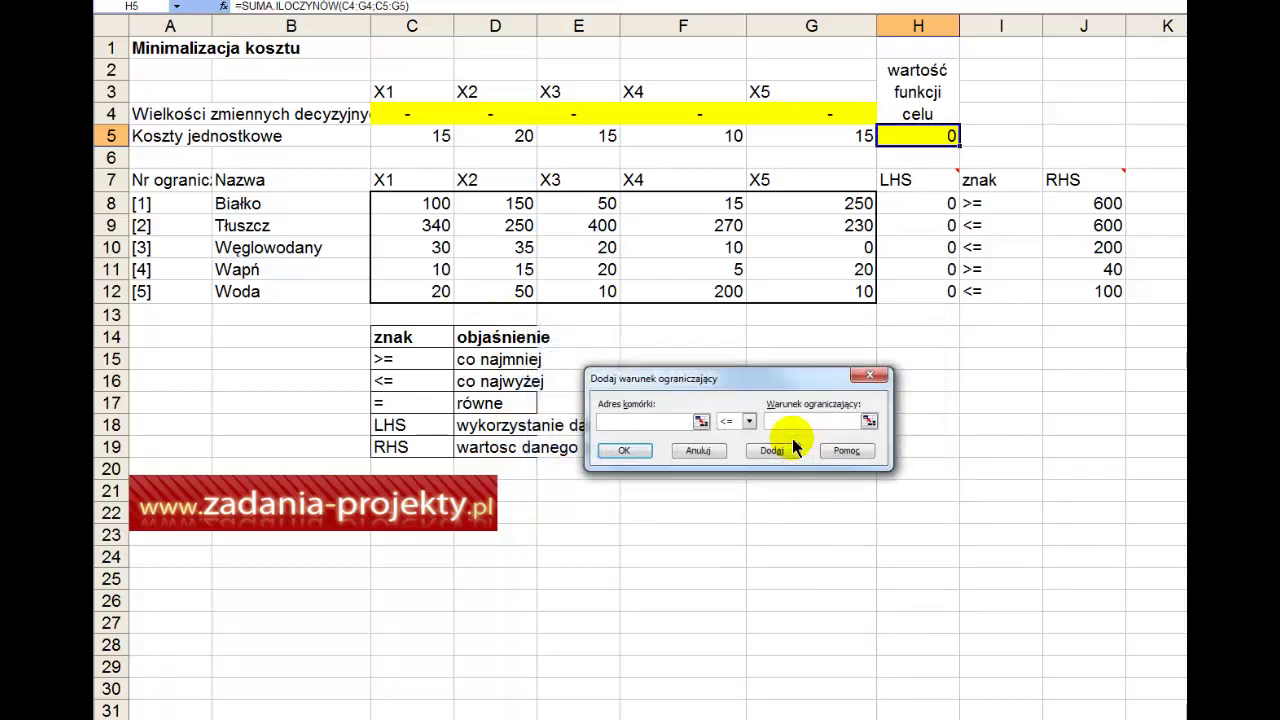
pyautogui.click(903, 209)
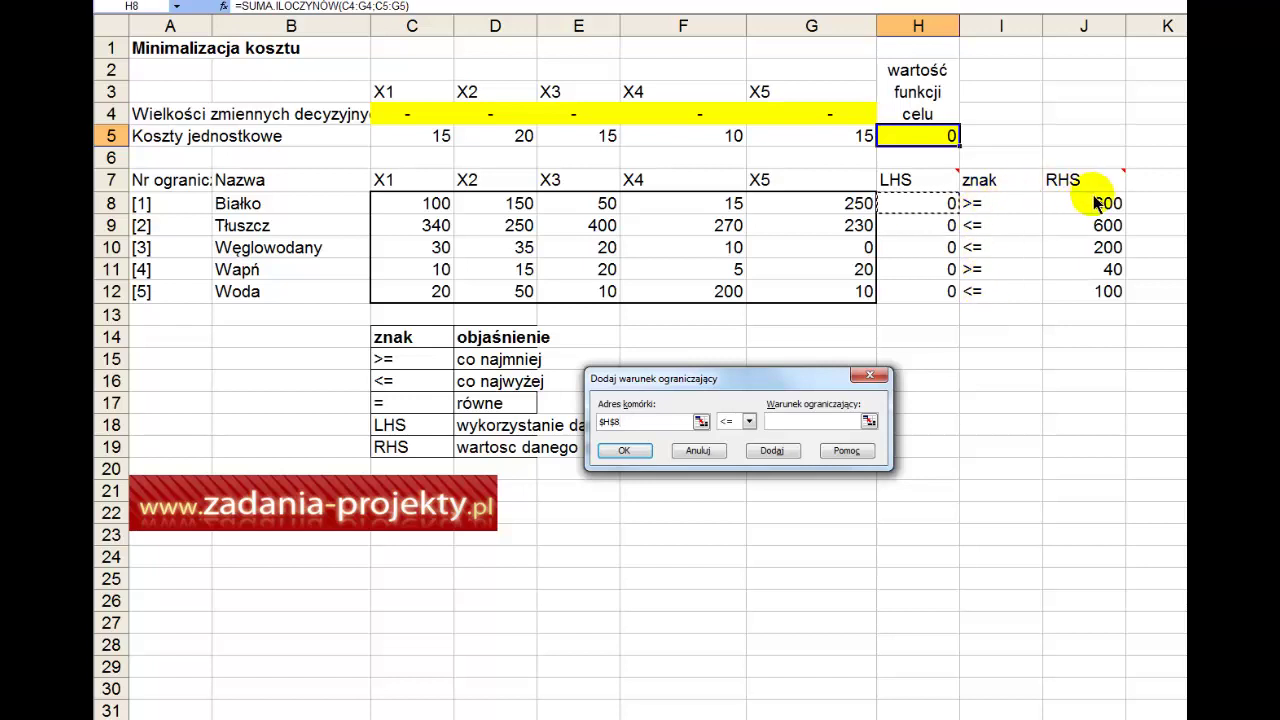
pyautogui.click(748, 421)
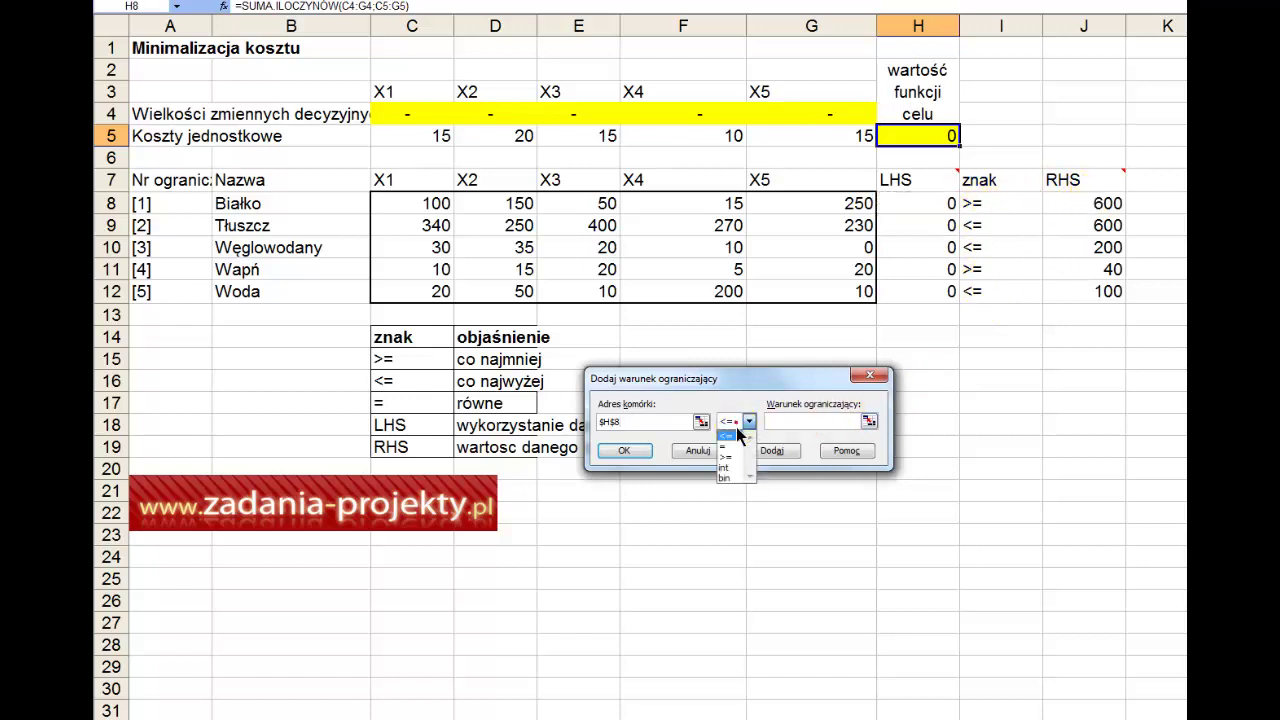
pyautogui.click(738, 460)
pyautogui.click(810, 421)
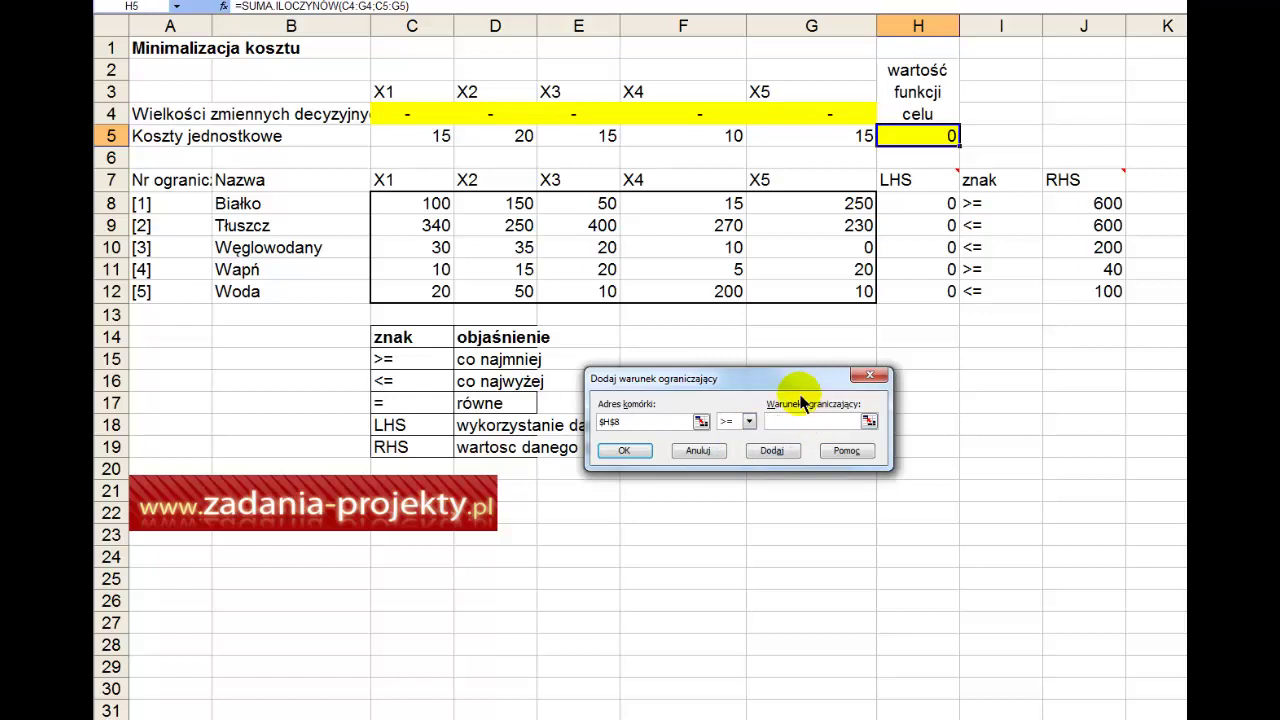
pyautogui.click(1072, 205)
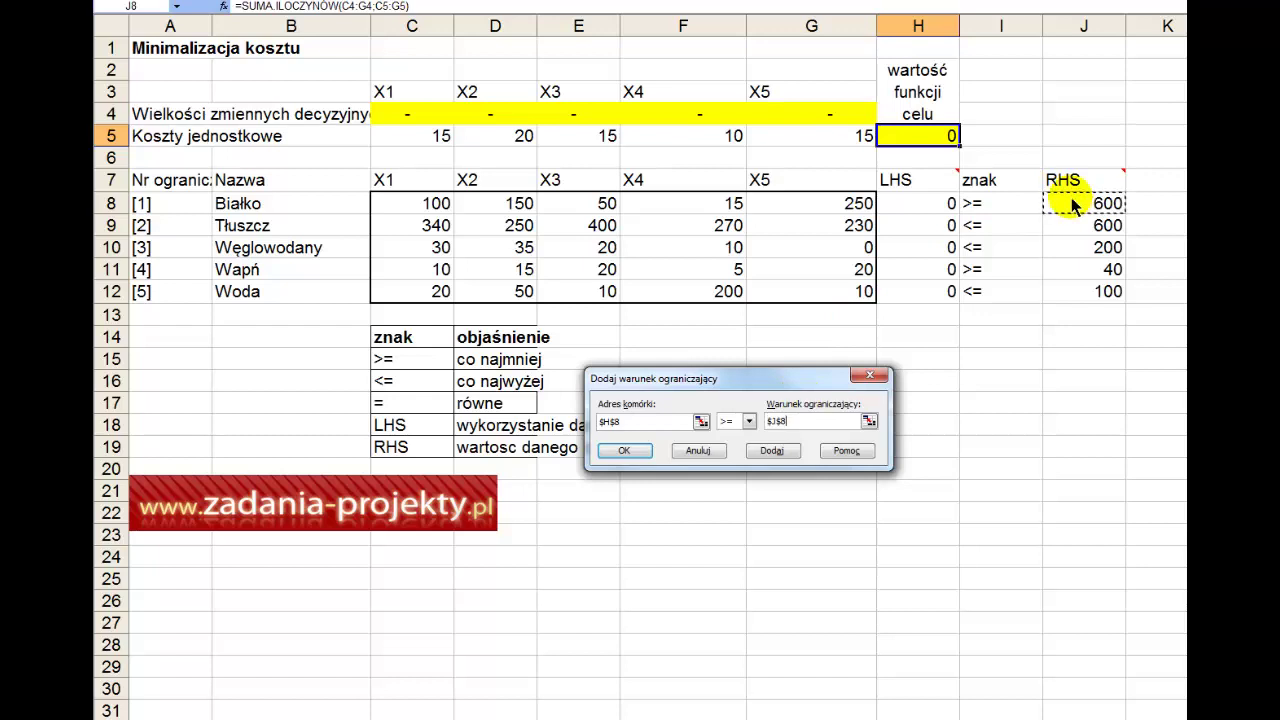
pyautogui.press('Return')
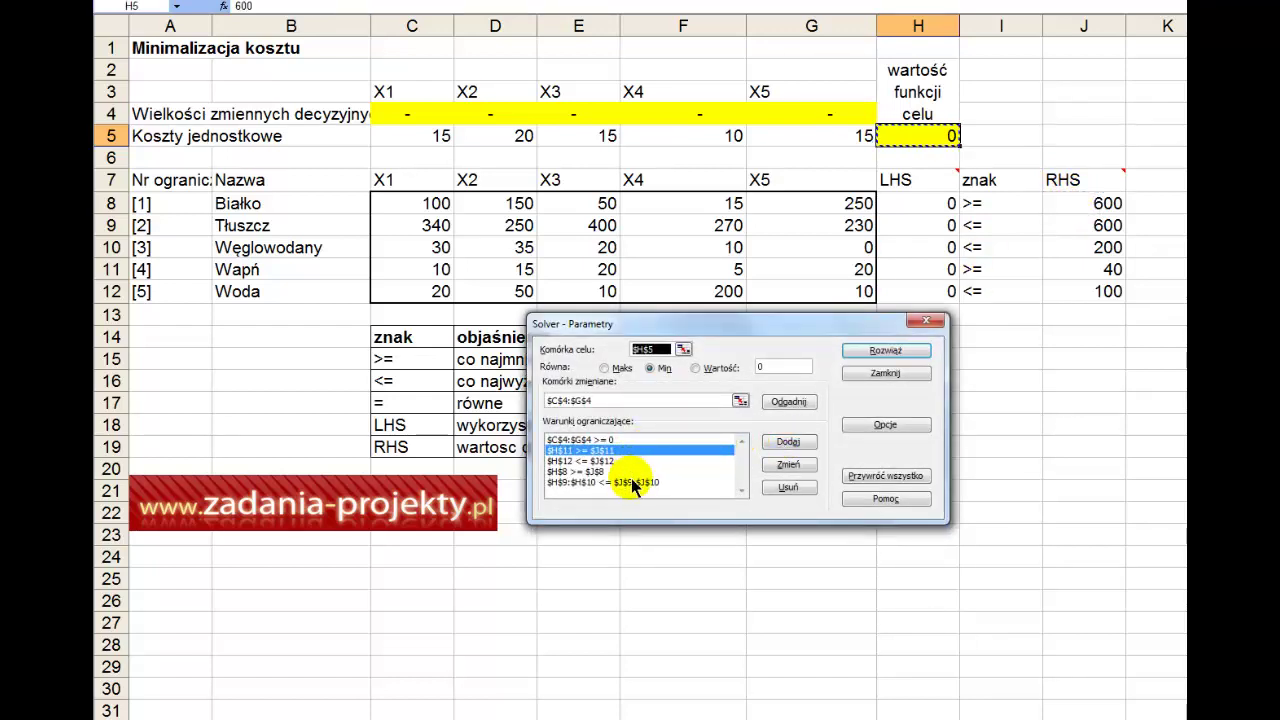
# Step: Re-edit $H$9:$H$10 <= $J$9:$J$10, keeping <= and re-picking J9:J10
pyautogui.click(631, 482)
pyautogui.click(788, 464)
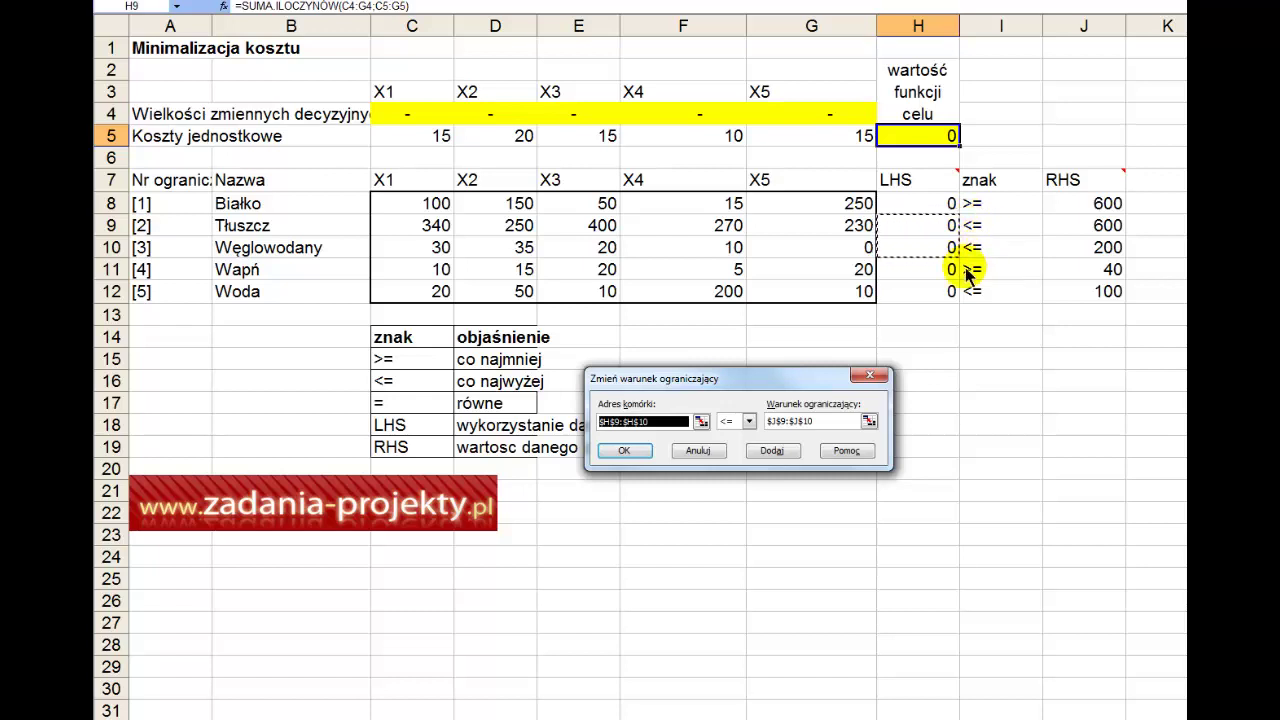
pyautogui.click(748, 421)
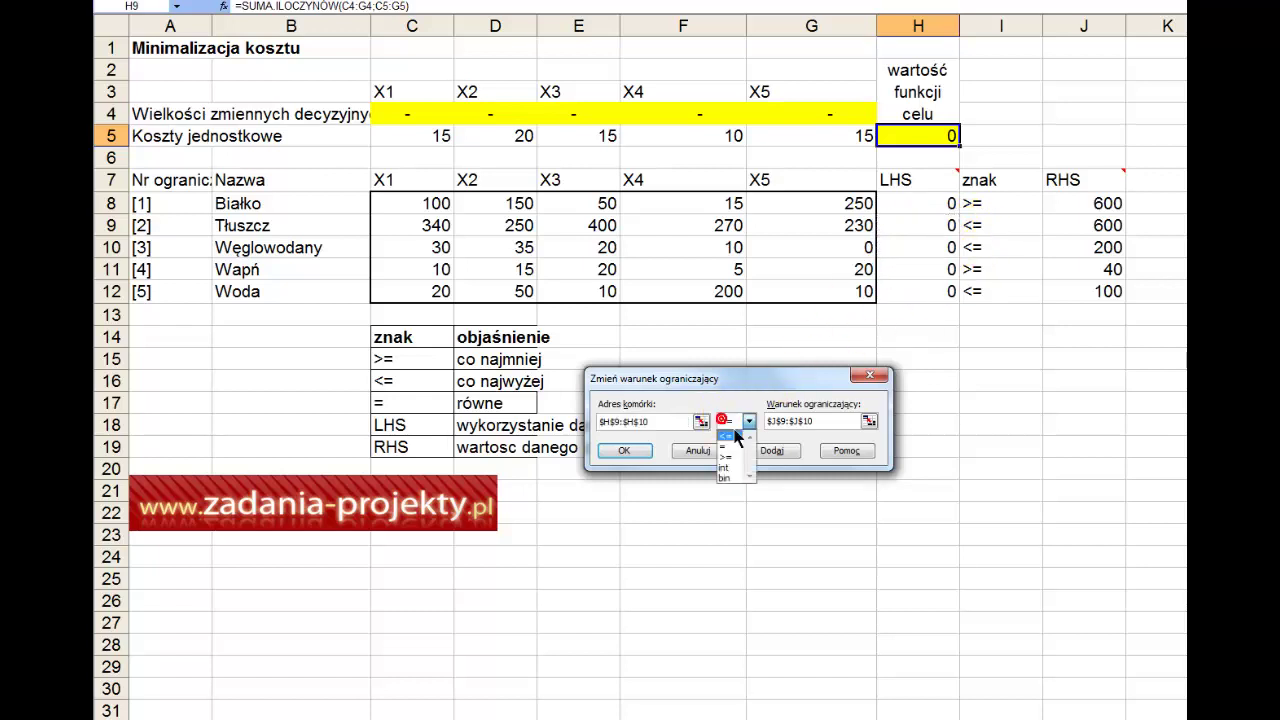
pyautogui.click(736, 435)
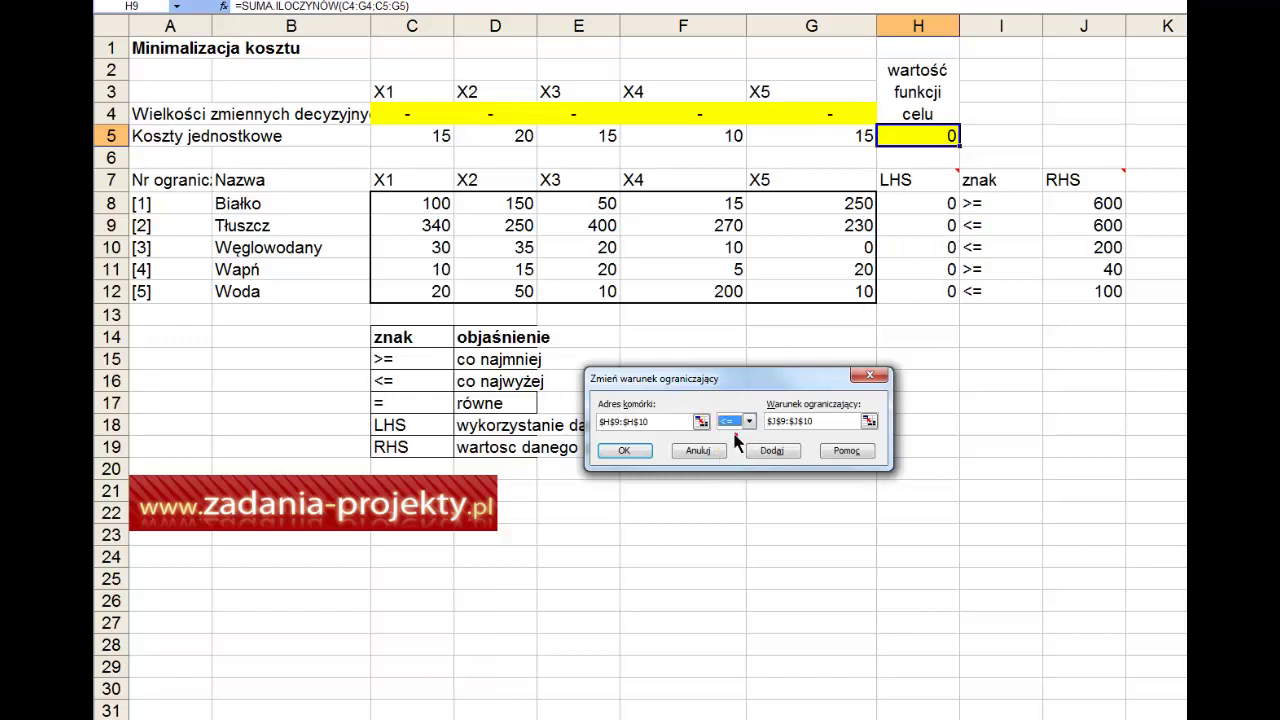
pyautogui.click(869, 421)
pyautogui.moveTo(1100, 226); pyautogui.dragTo(1100, 258)
pyautogui.click(877, 399)
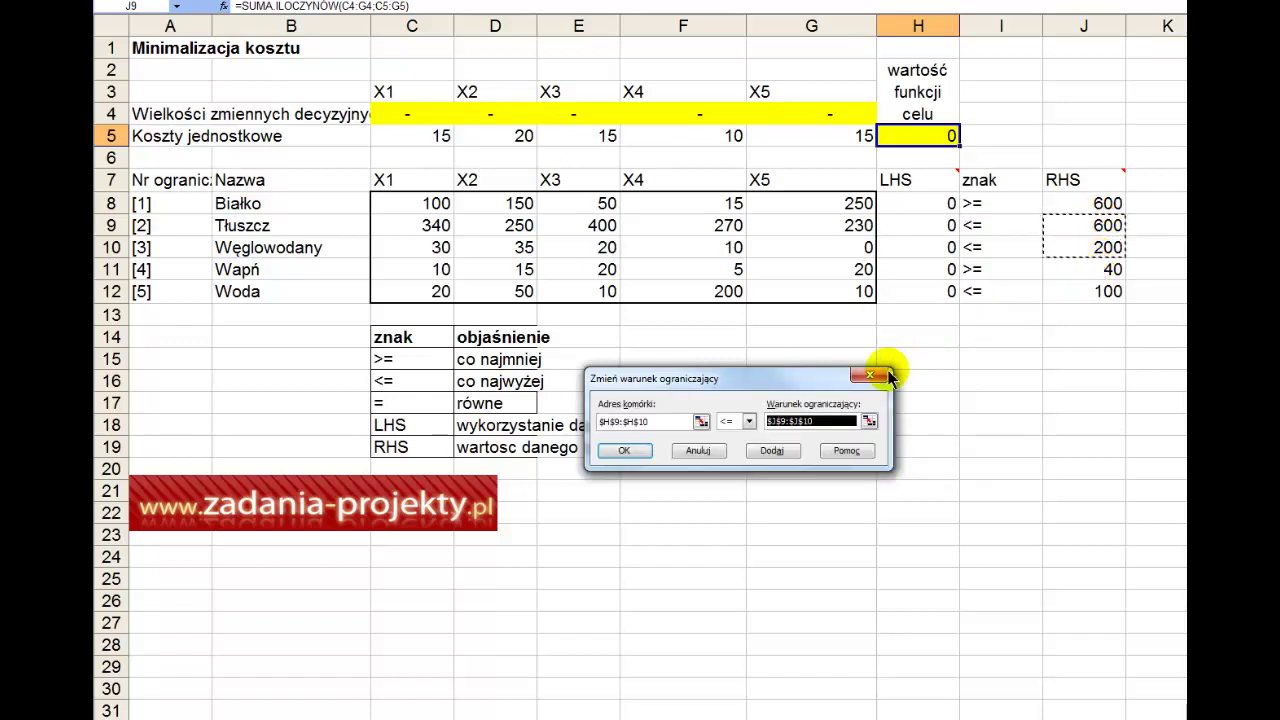
pyautogui.press('Return')
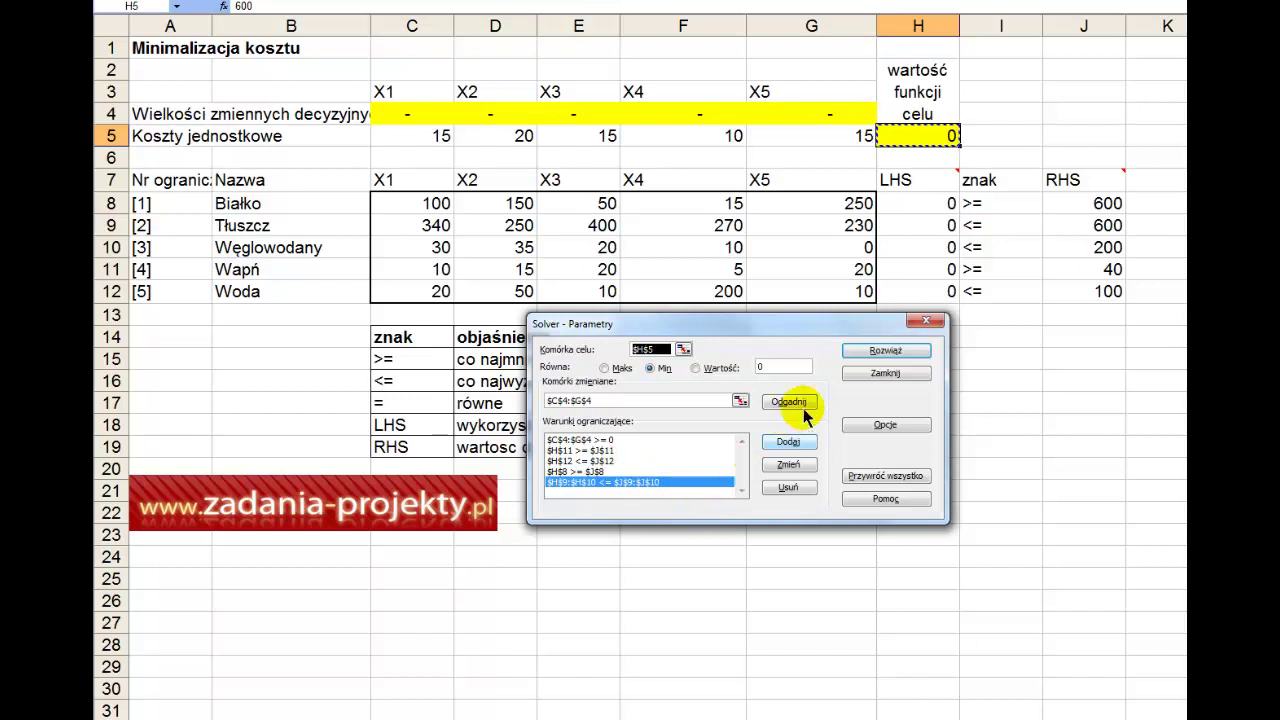
# Step: Solve and keep X5 = 2,40 with cost 36, generating Wyników, Wrażliwości and Granic reports
pyautogui.click(905, 352)
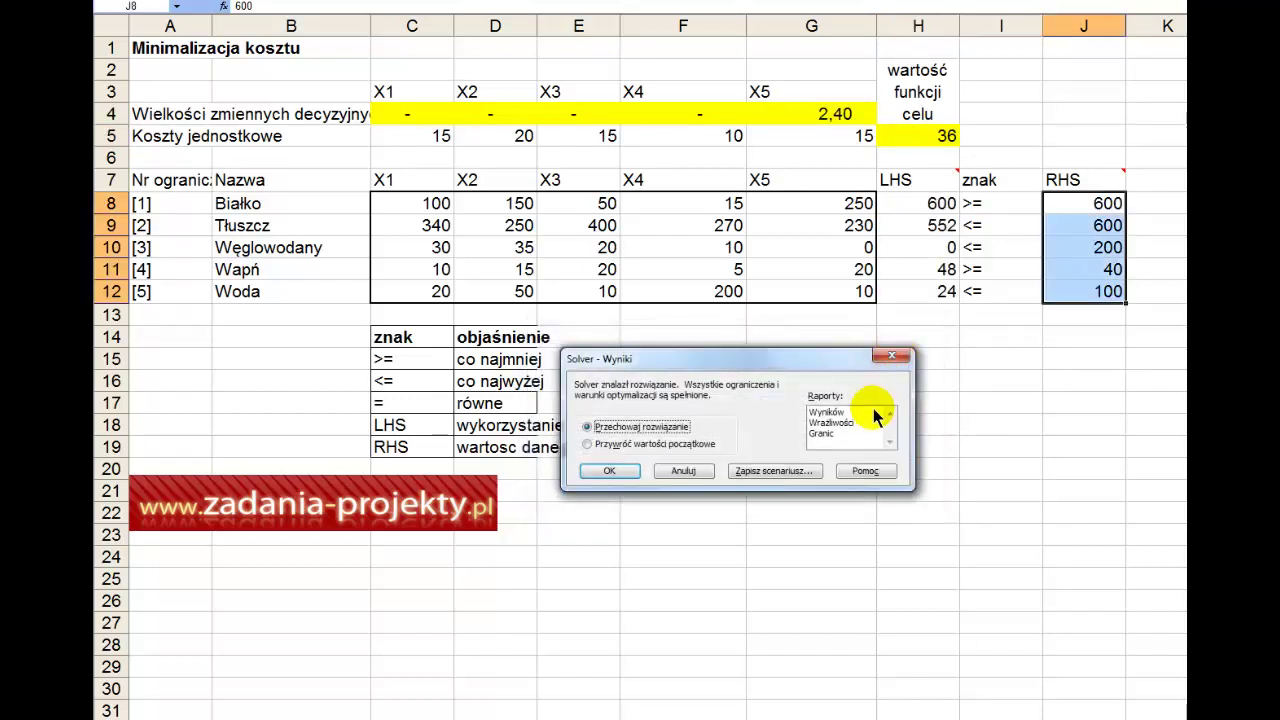
pyautogui.click(854, 412)
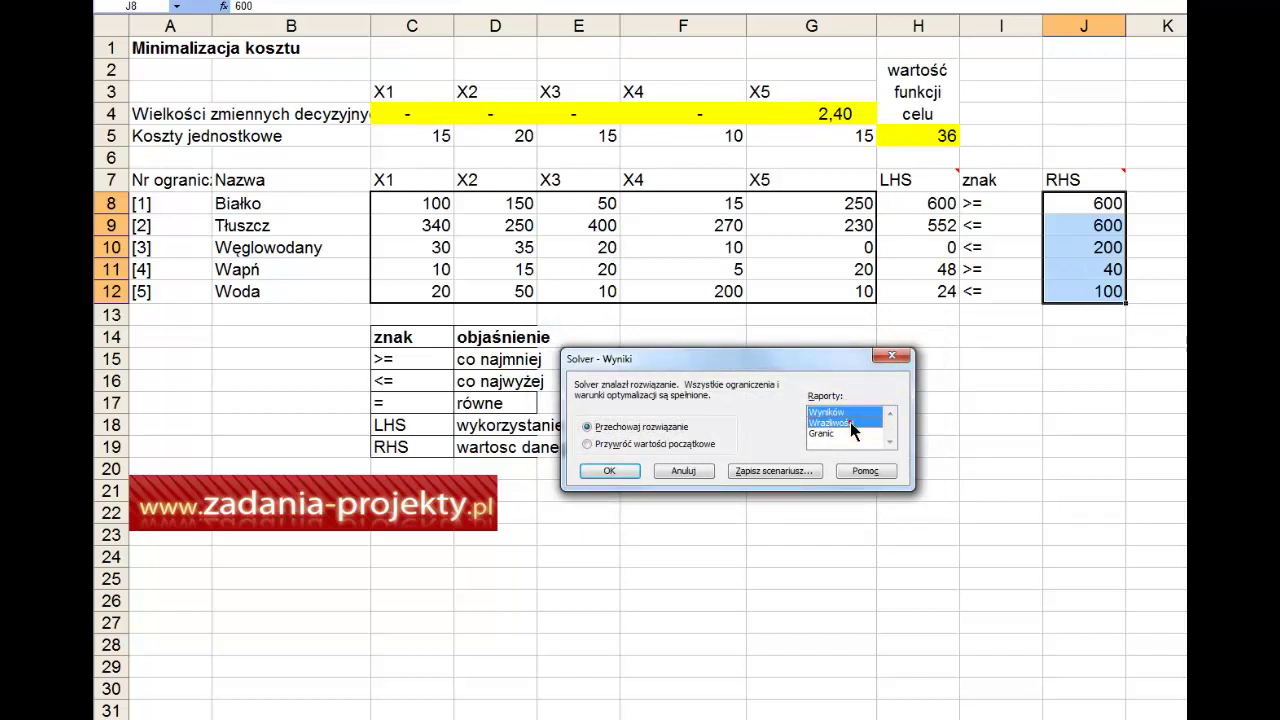
pyautogui.click(838, 434)
pyautogui.click(628, 472)
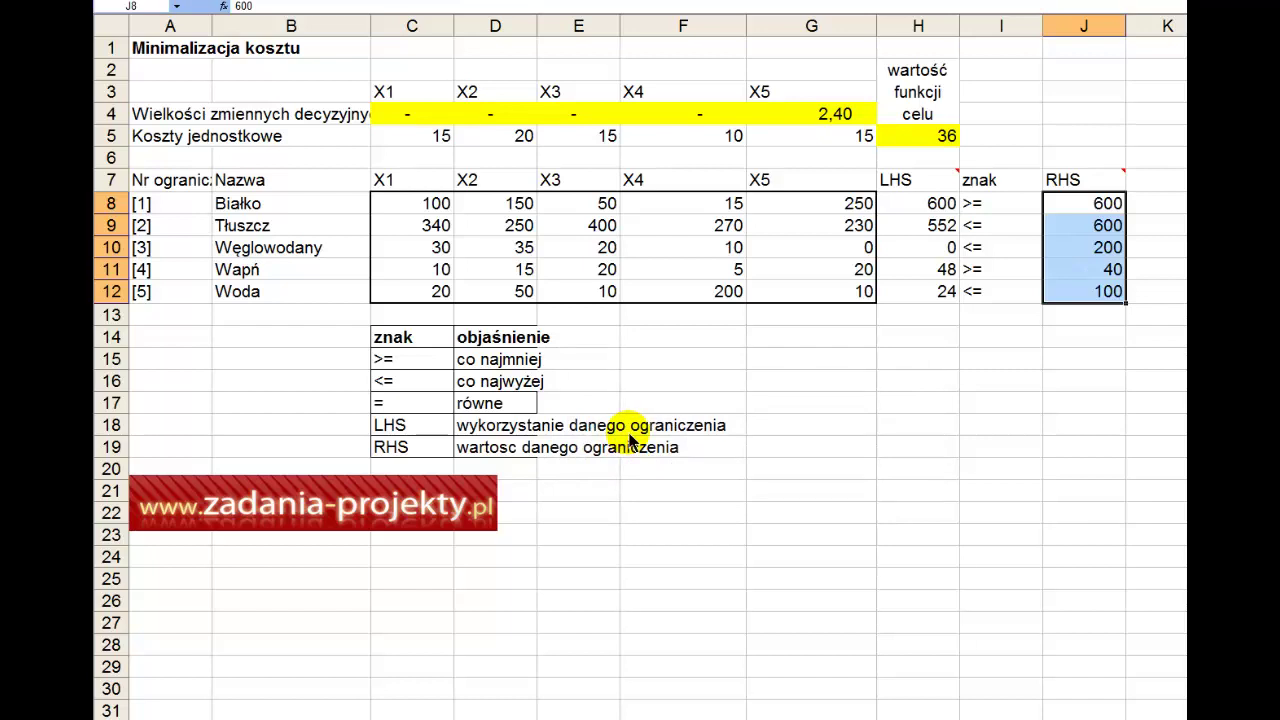
pyautogui.moveTo(828, 116); pyautogui.dragTo(442, 128)
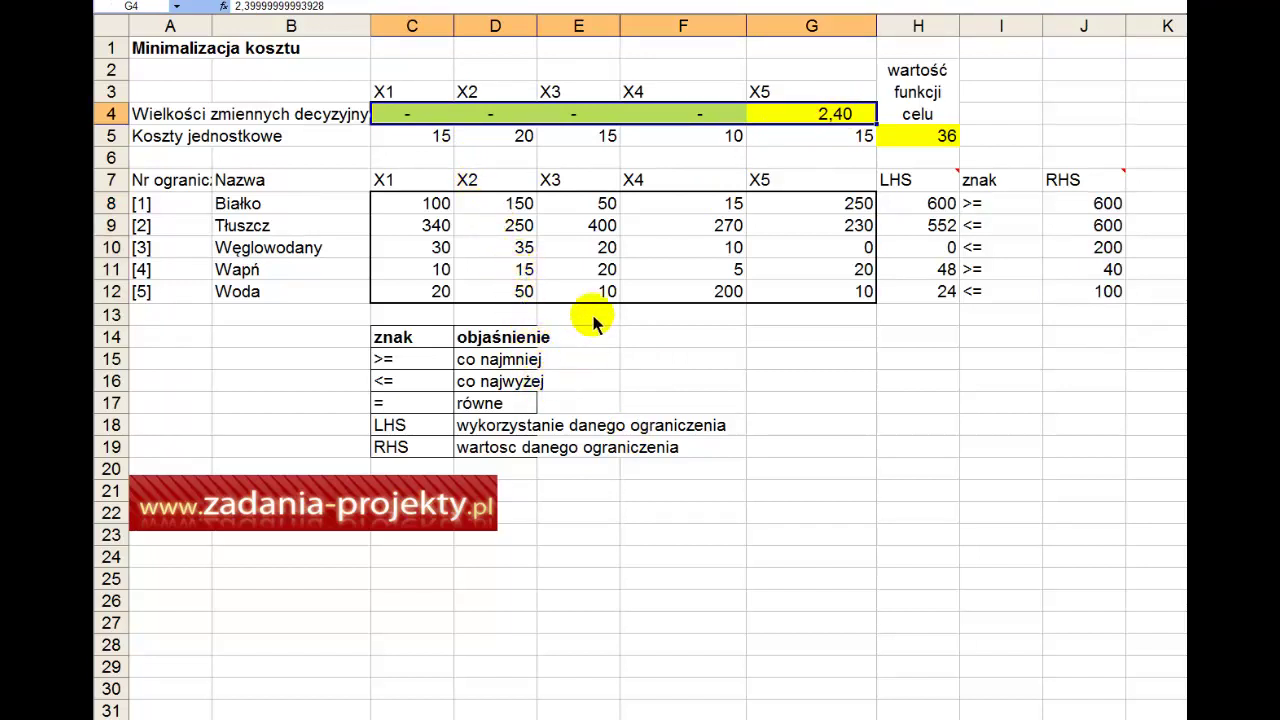
# Step: Format the X1–X4 cells C4:F4 as Ogólne (General) so their values display as 0
pyautogui.click(520, 145)
pyautogui.moveTo(428, 122); pyautogui.dragTo(675, 124)
pyautogui.rightClick(675, 124)
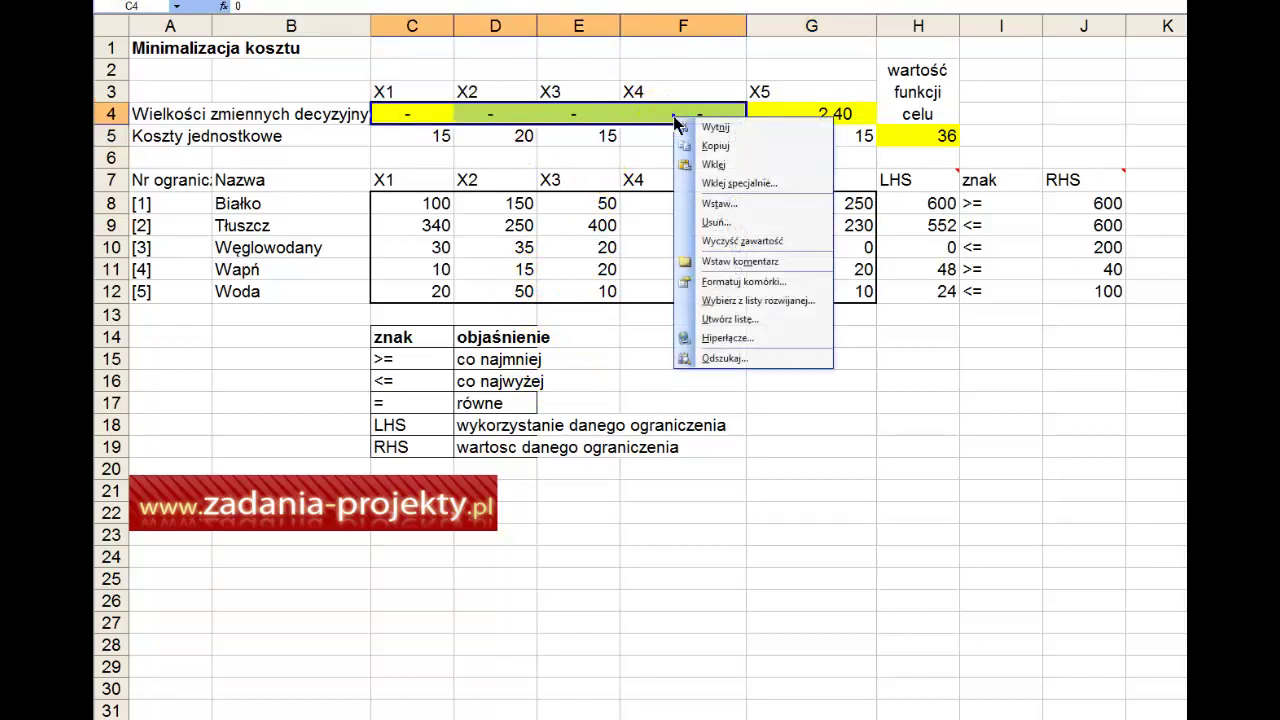
pyautogui.click(714, 280)
pyautogui.click(614, 186)
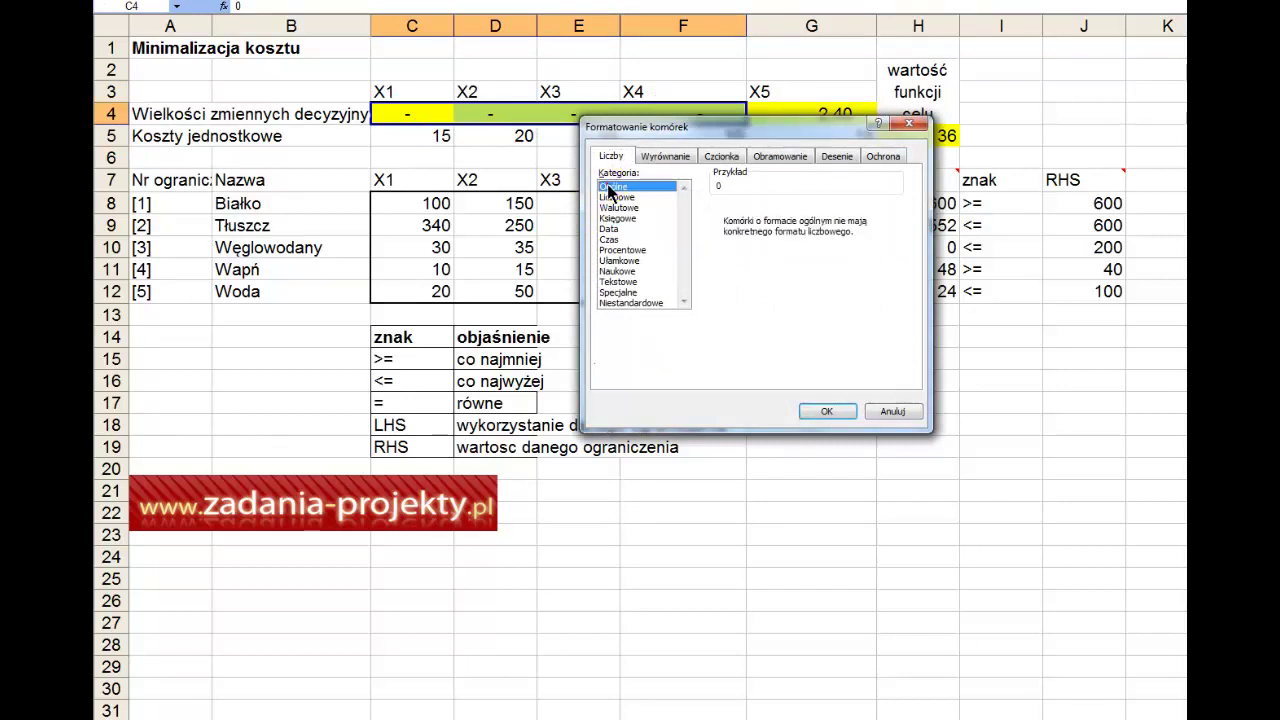
pyautogui.click(828, 411)
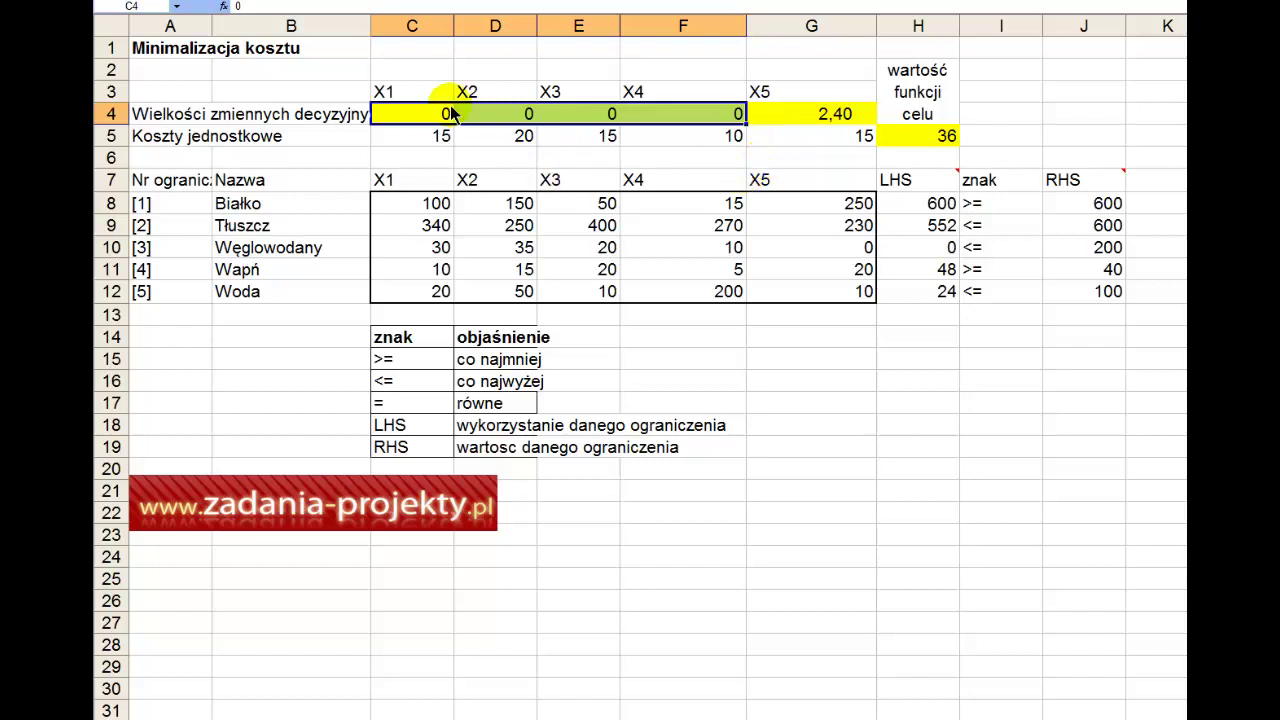
pyautogui.moveTo(384, 90); pyautogui.dragTo(651, 94)
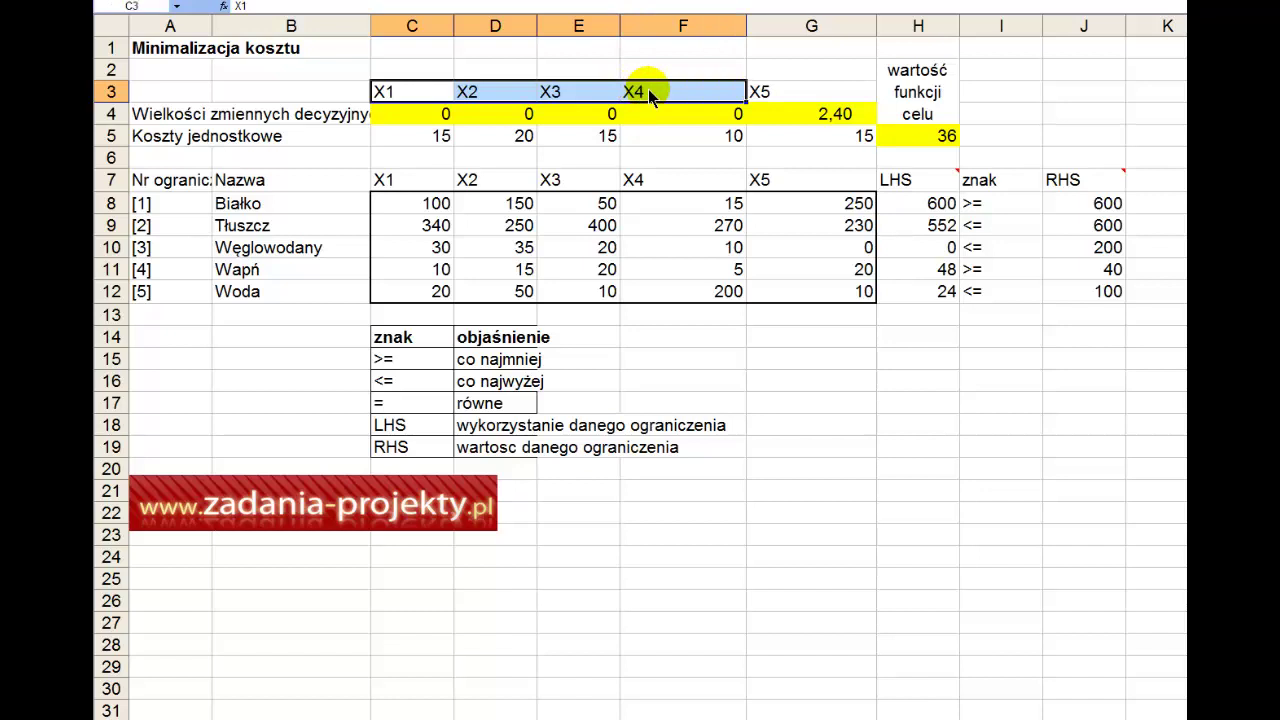
pyautogui.click(843, 117)
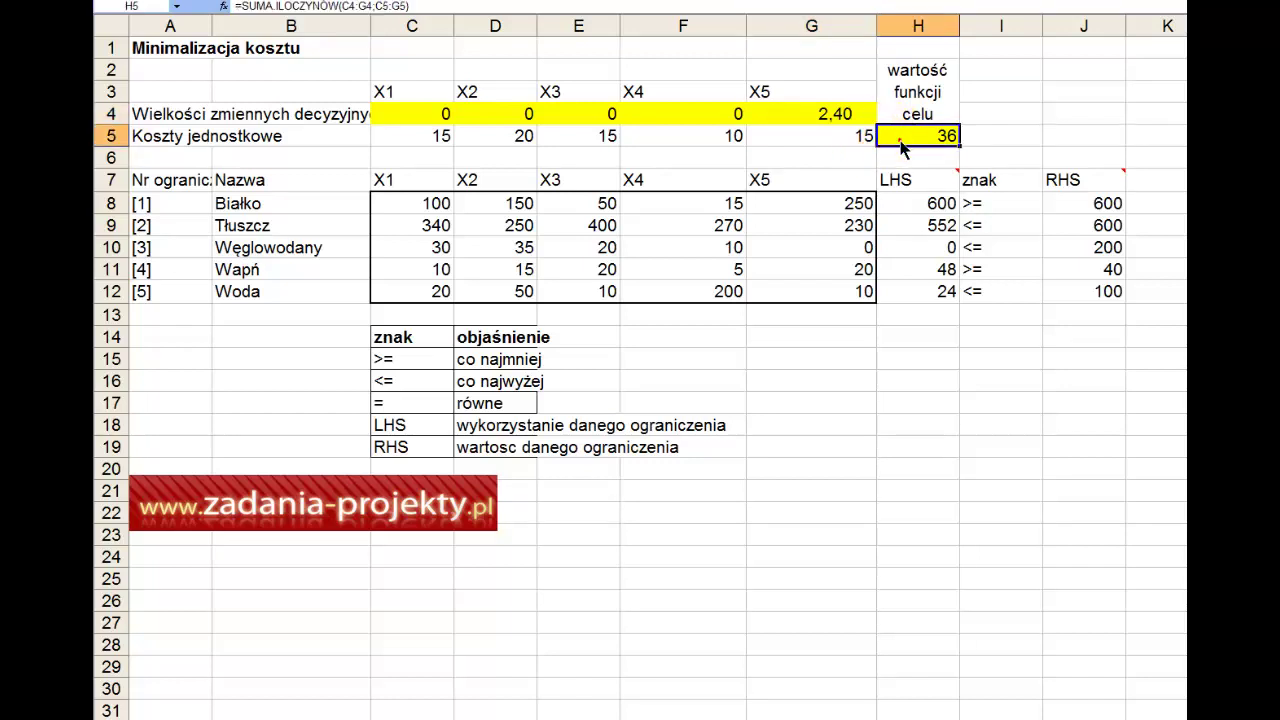
pyautogui.click(902, 145)
pyautogui.click(195, 50)
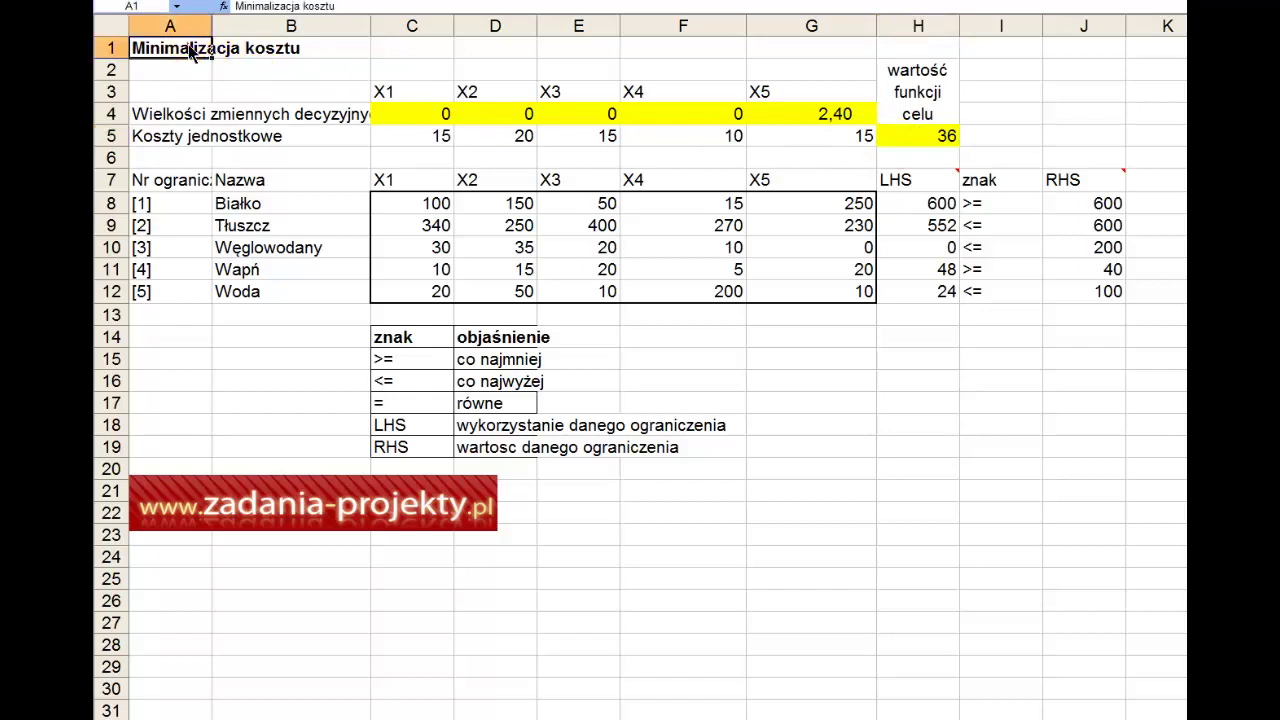
pyautogui.moveTo(939, 205); pyautogui.dragTo(940, 298)
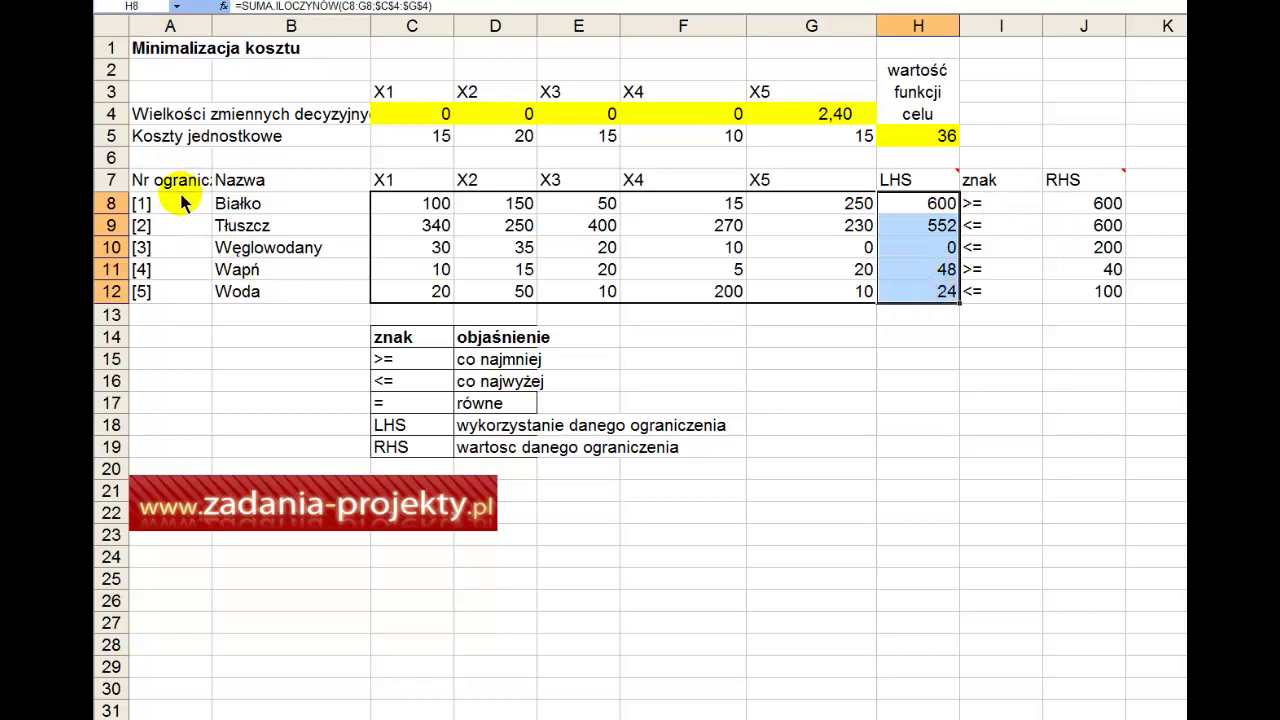
pyautogui.moveTo(172, 204); pyautogui.dragTo(165, 294)
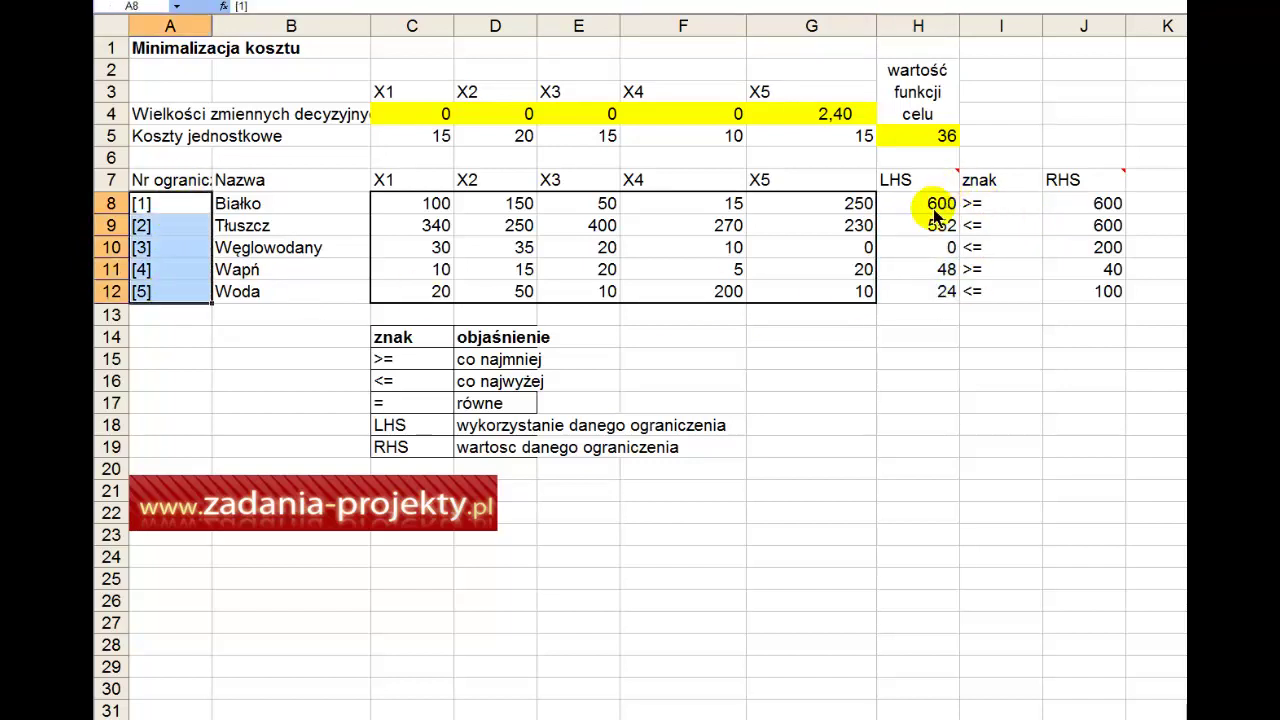
pyautogui.moveTo(934, 205); pyautogui.dragTo(937, 303)
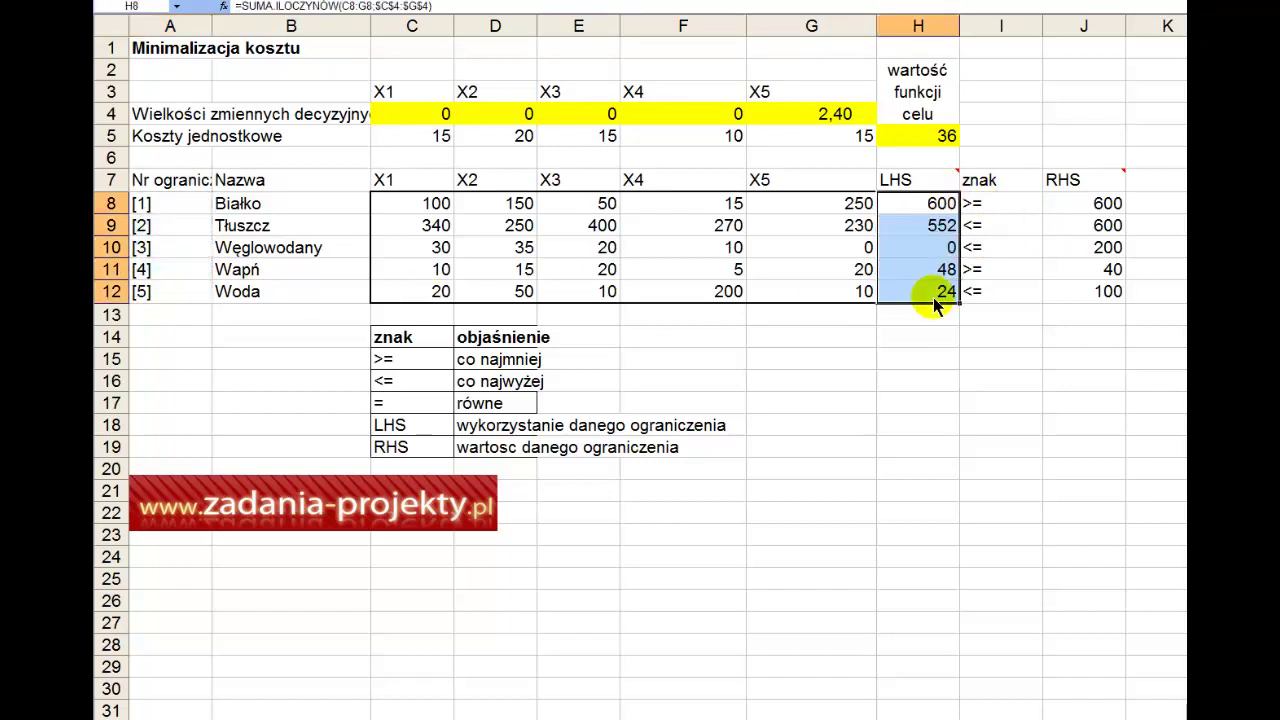
pyautogui.click(945, 212)
pyautogui.click(1000, 204)
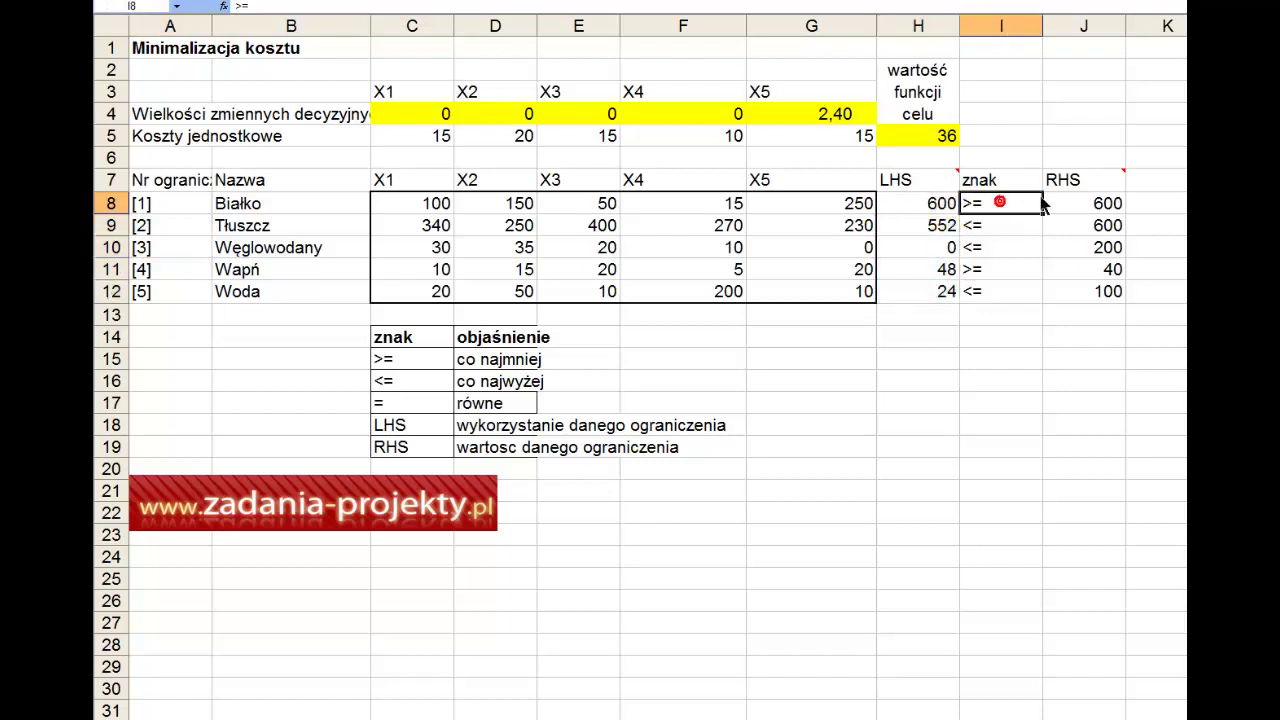
pyautogui.click(1070, 203)
pyautogui.click(930, 230)
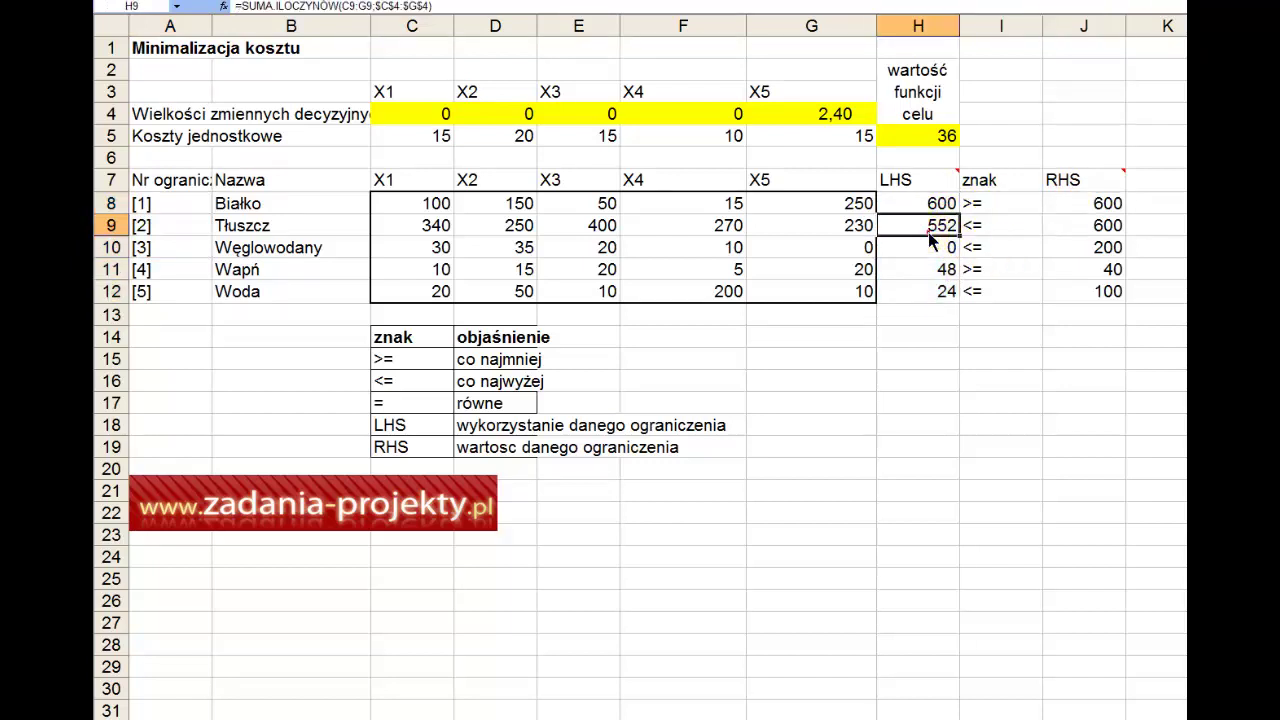
pyautogui.click(1008, 238)
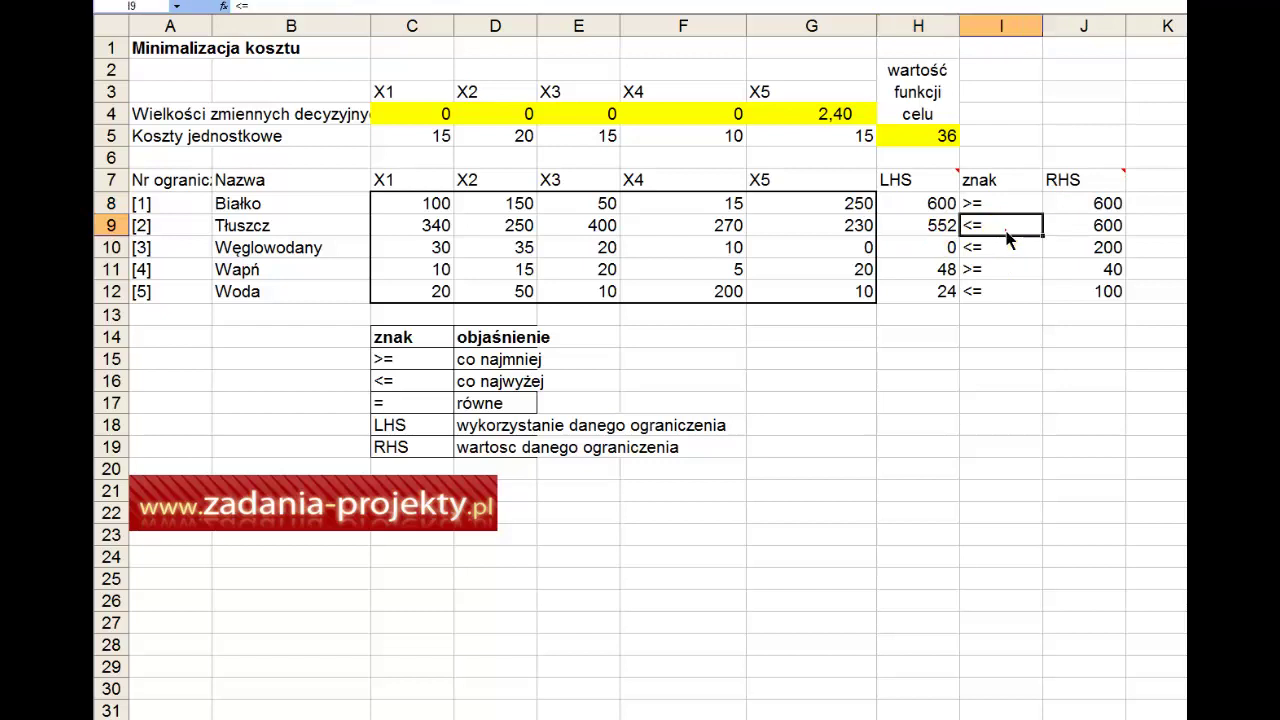
pyautogui.click(1078, 225)
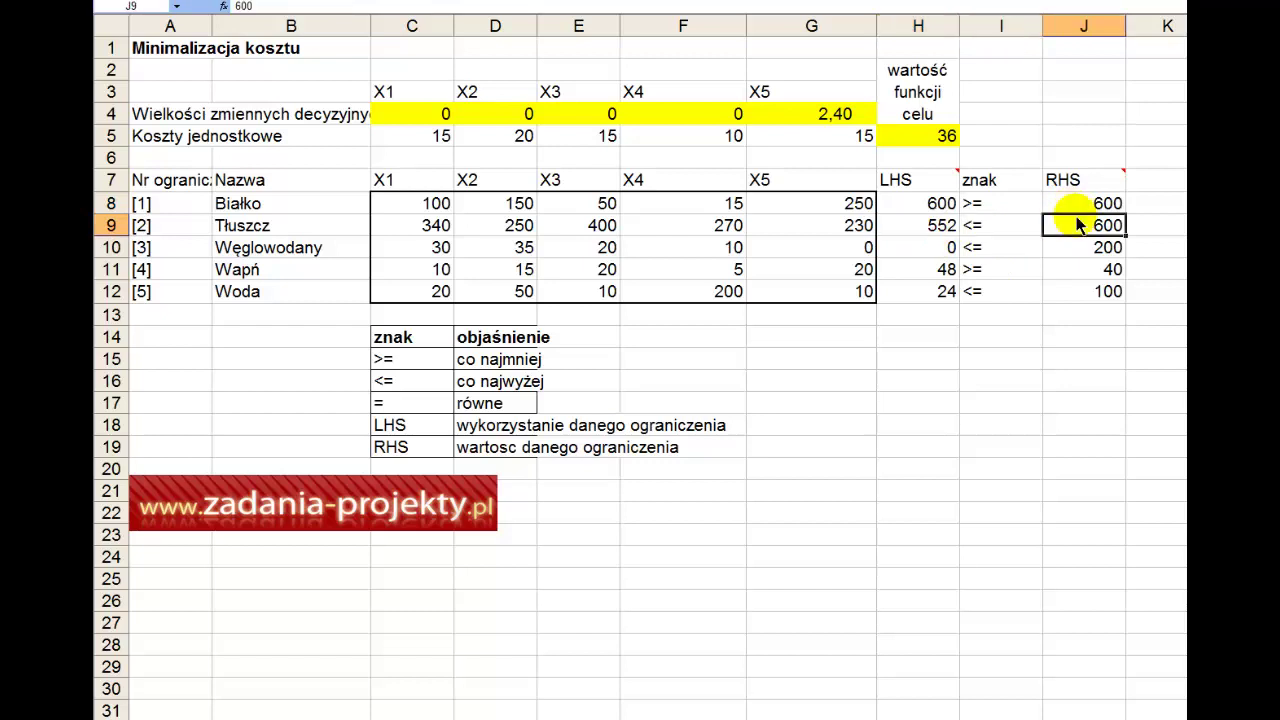
pyautogui.click(948, 250)
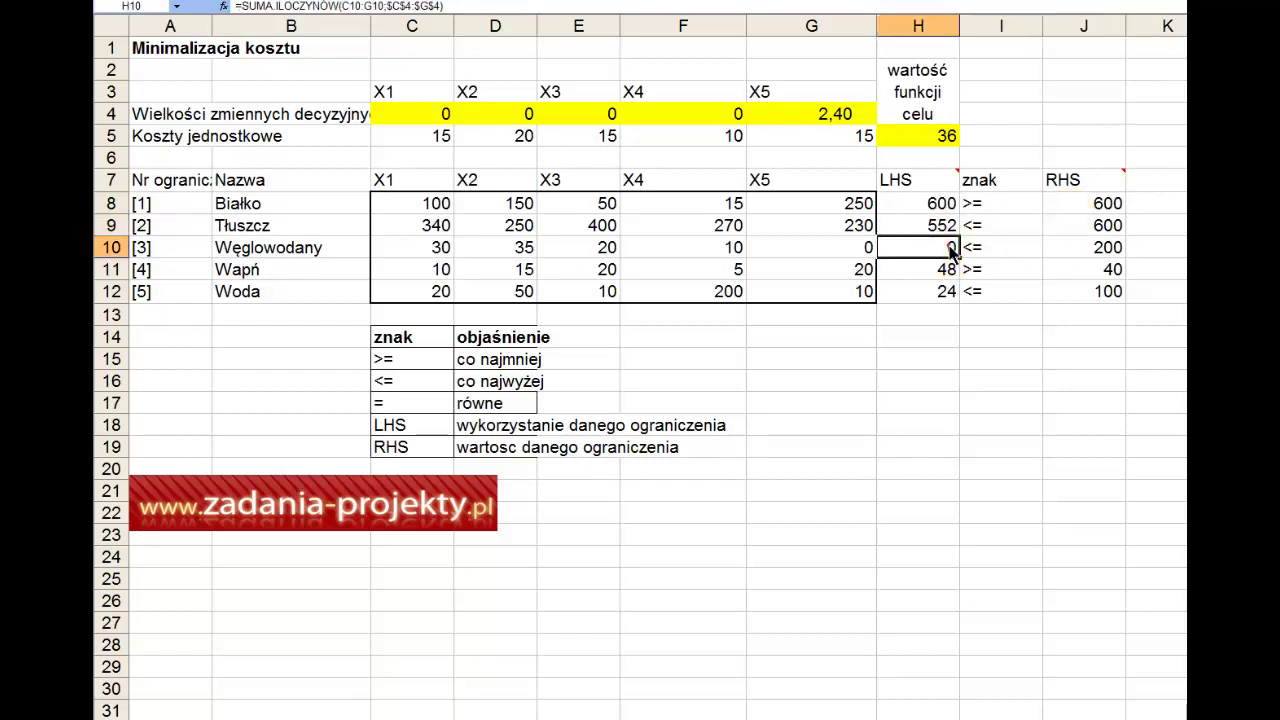
pyautogui.click(1022, 252)
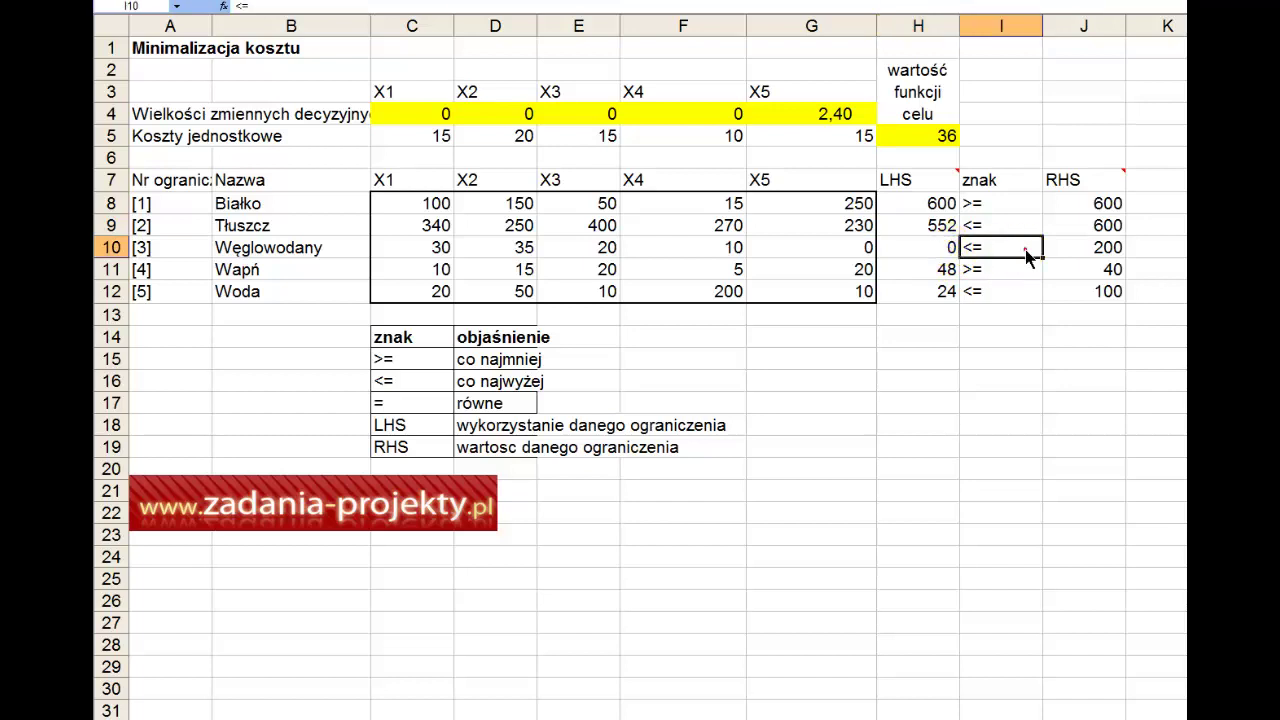
pyautogui.click(1100, 246)
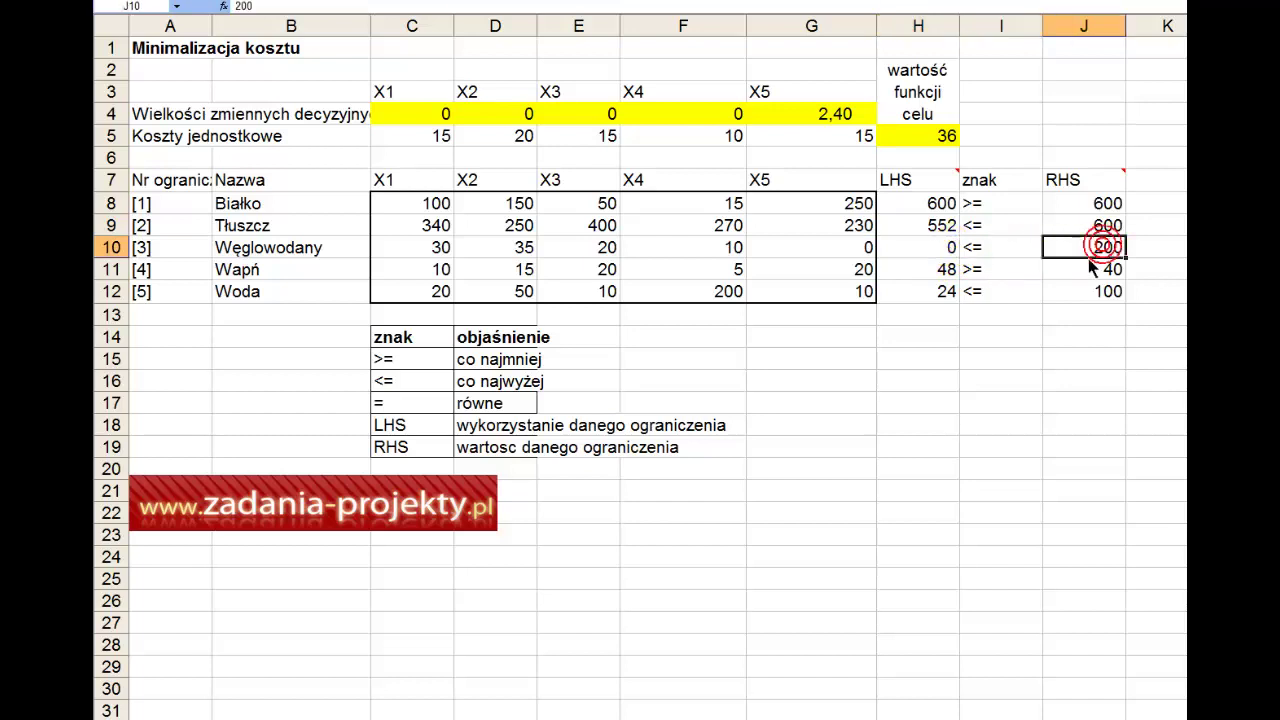
pyautogui.click(933, 276)
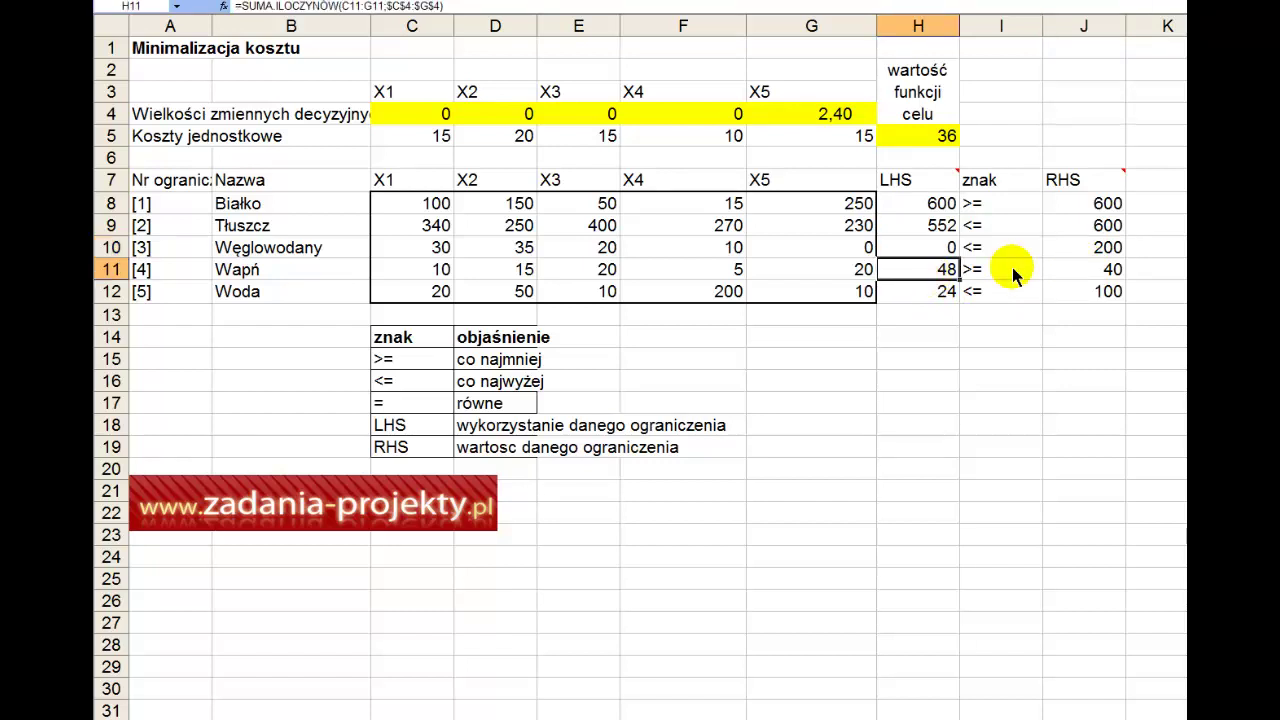
pyautogui.click(1013, 276)
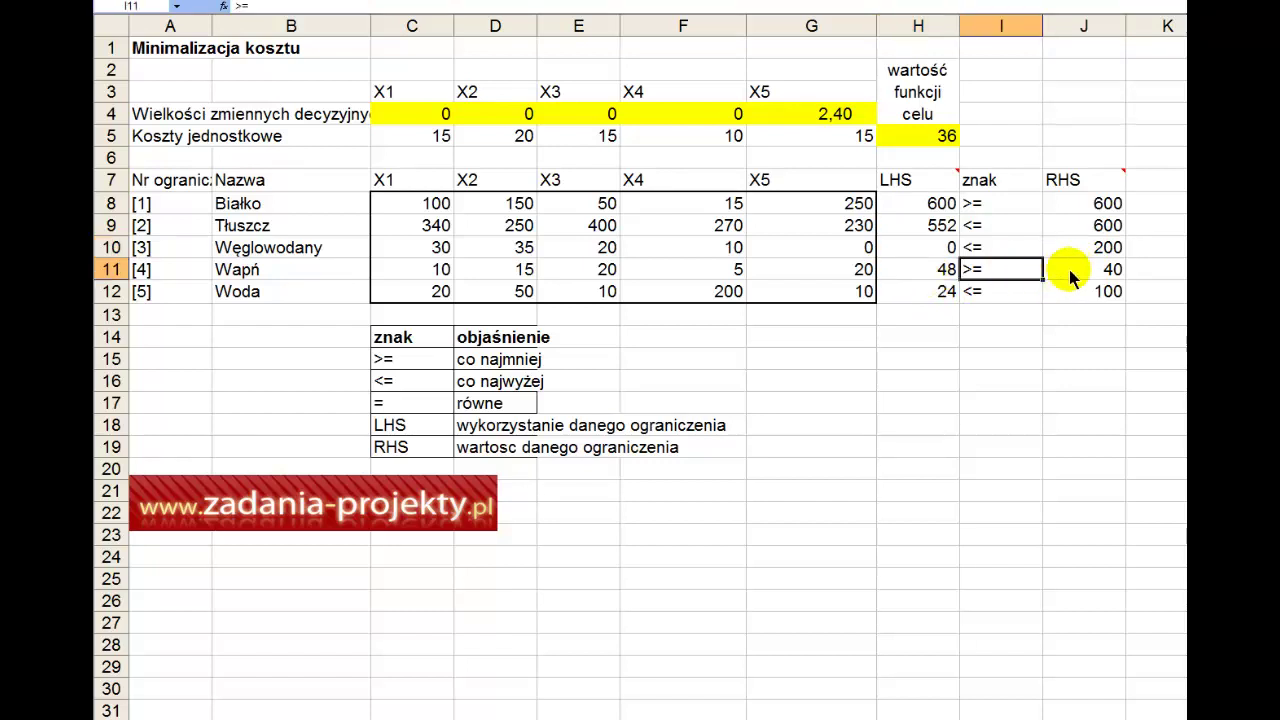
pyautogui.click(1075, 276)
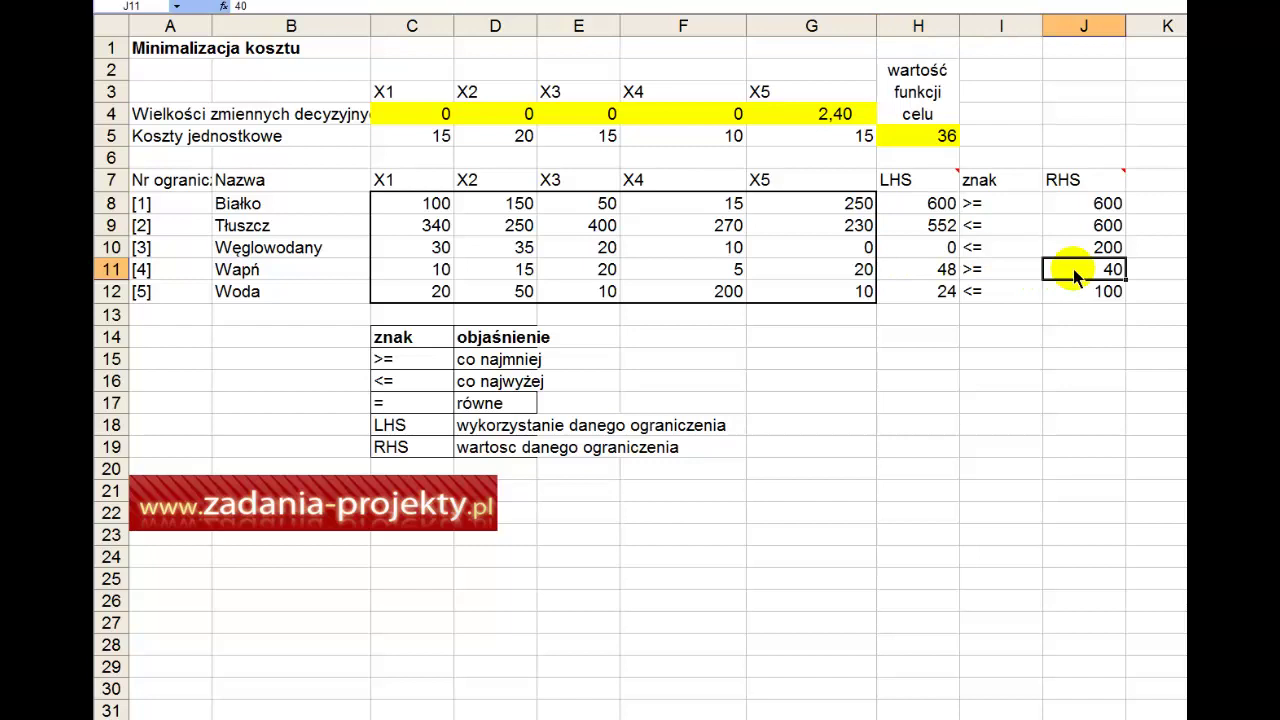
pyautogui.click(940, 291)
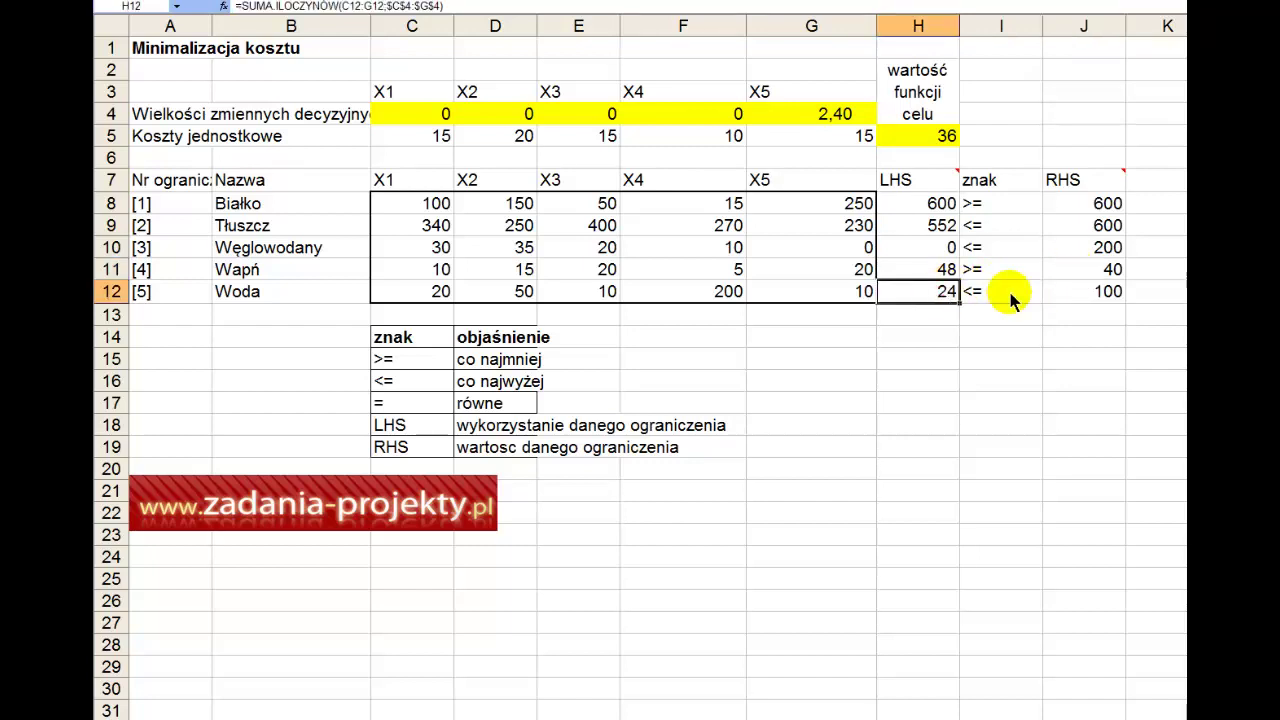
pyautogui.click(1010, 296)
pyautogui.click(1090, 297)
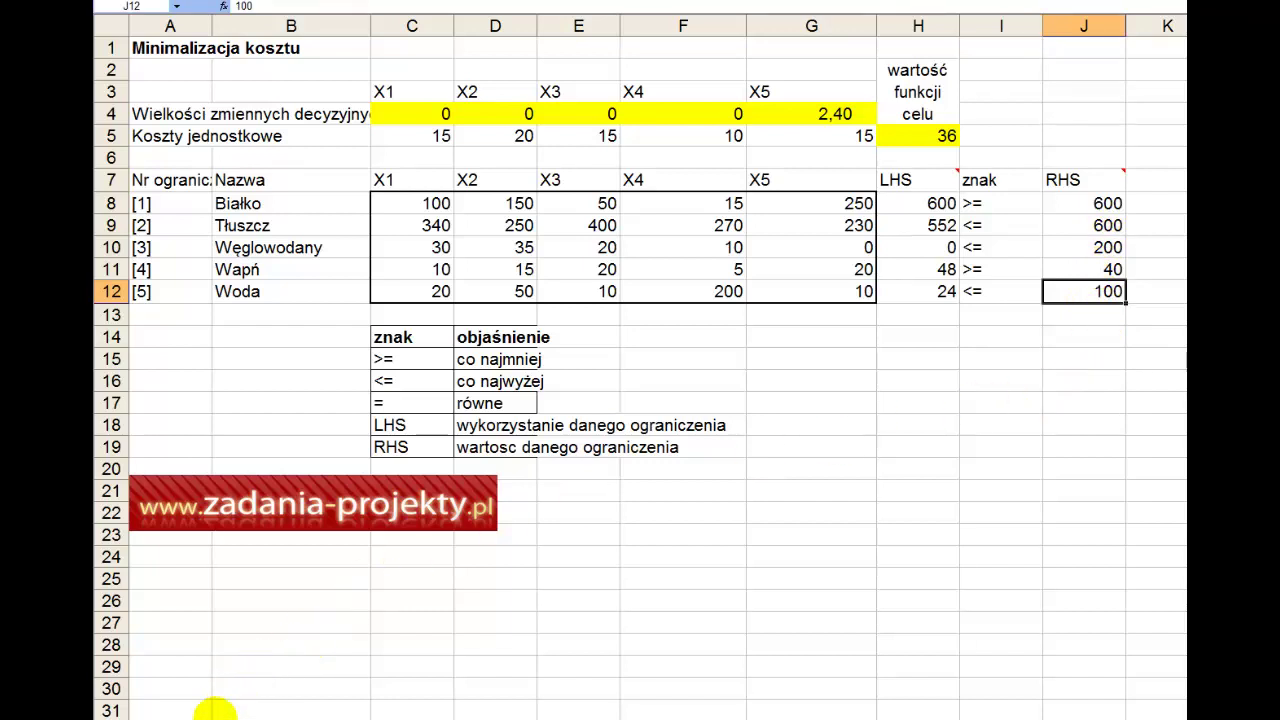
pyautogui.hotkey('ctrl', 'pageup')
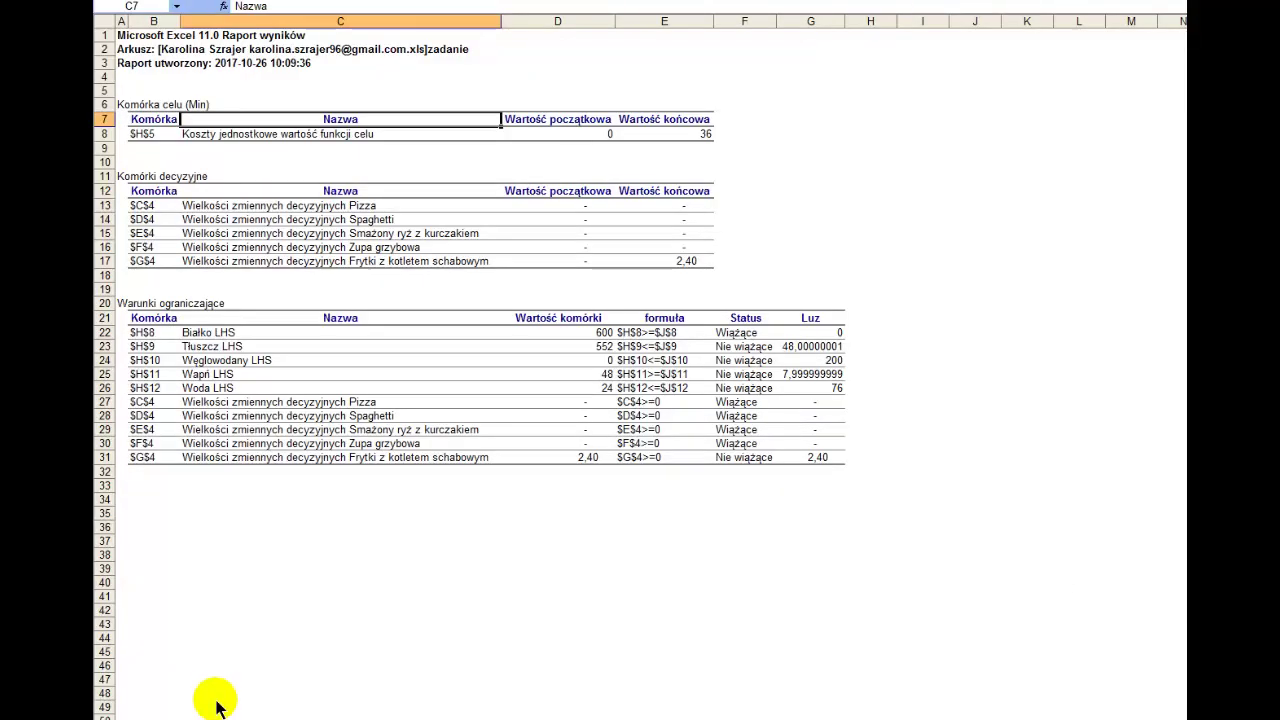
pyautogui.scroll(-2, 328, 576)
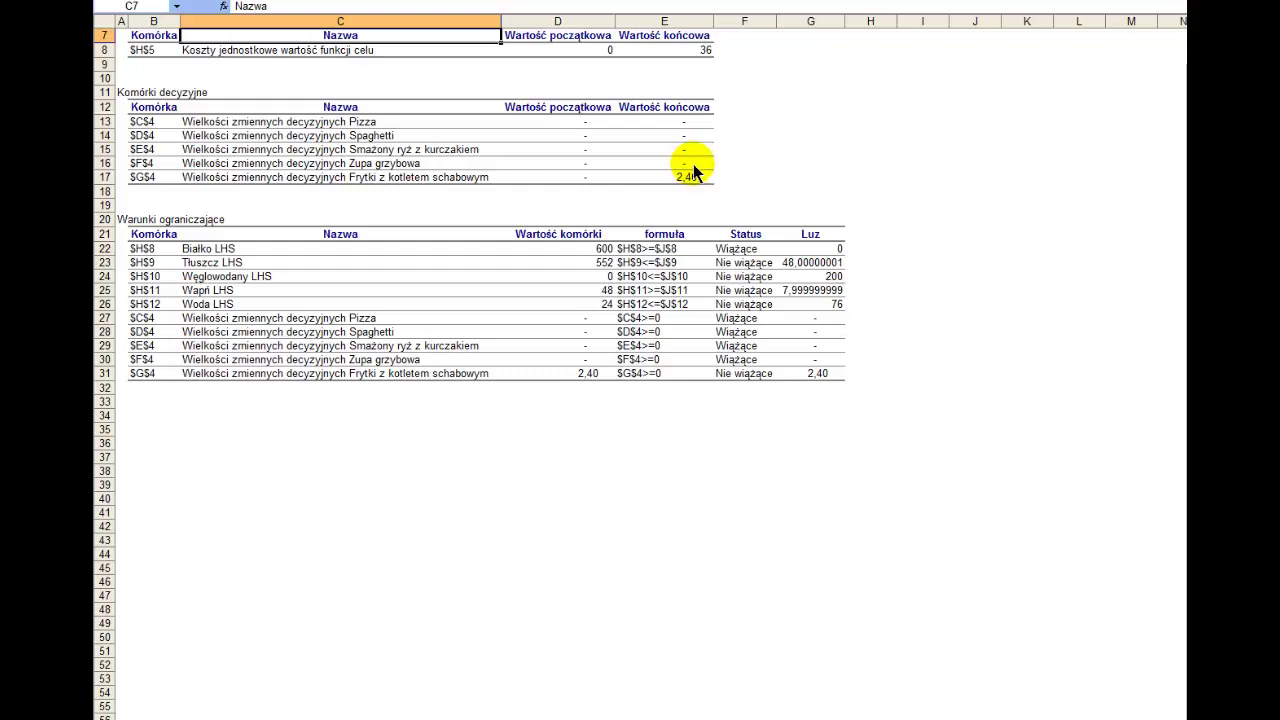
pyautogui.click(688, 52)
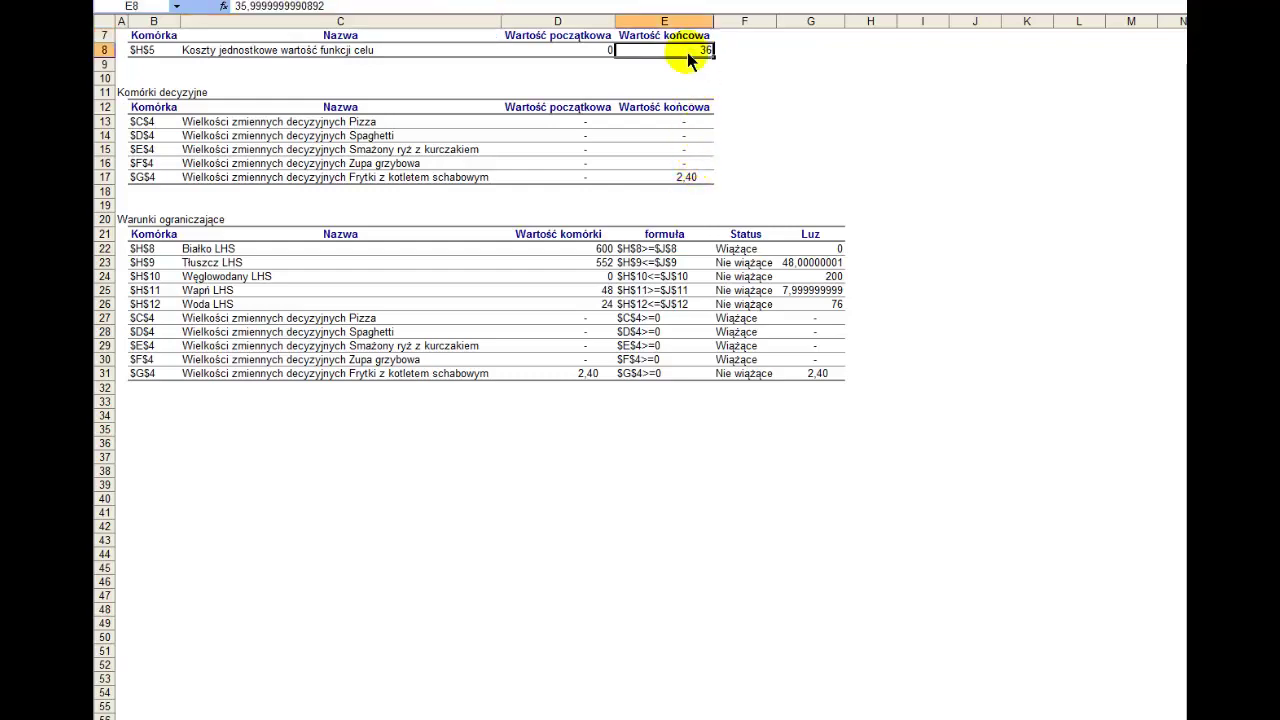
pyautogui.click(686, 176)
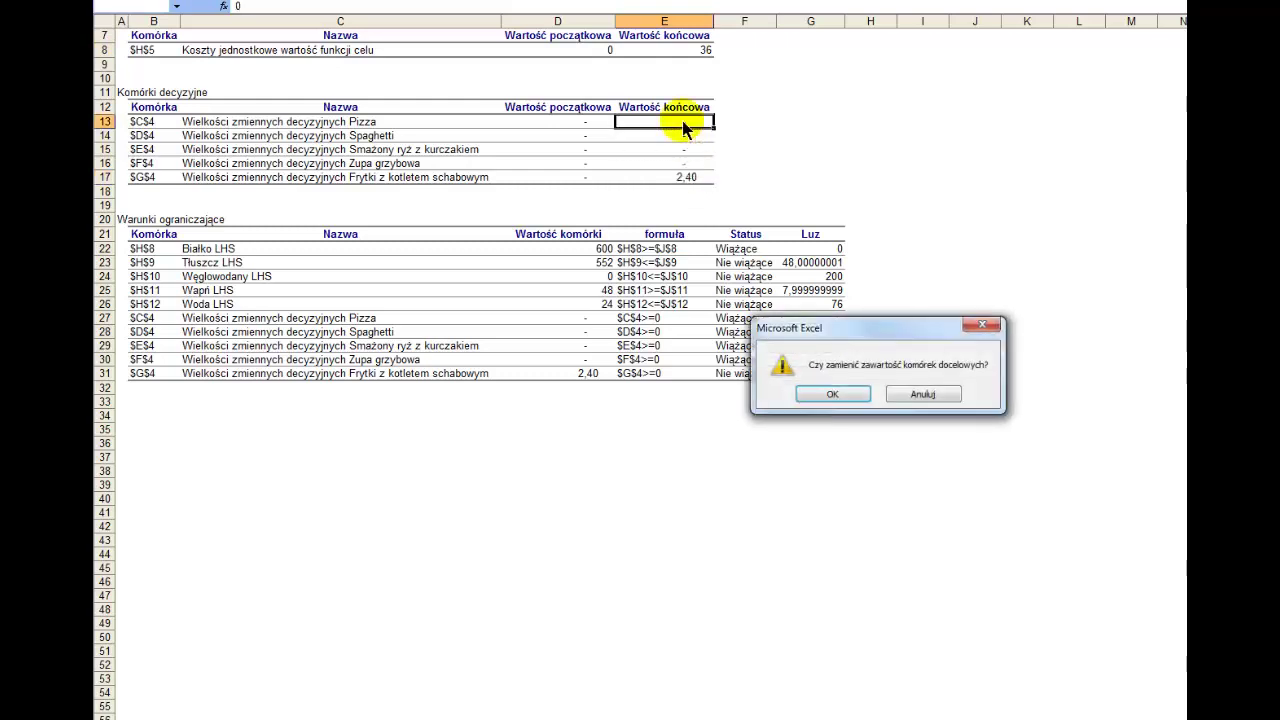
pyautogui.press('Escape')
pyautogui.moveTo(683, 122); pyautogui.dragTo(681, 165)
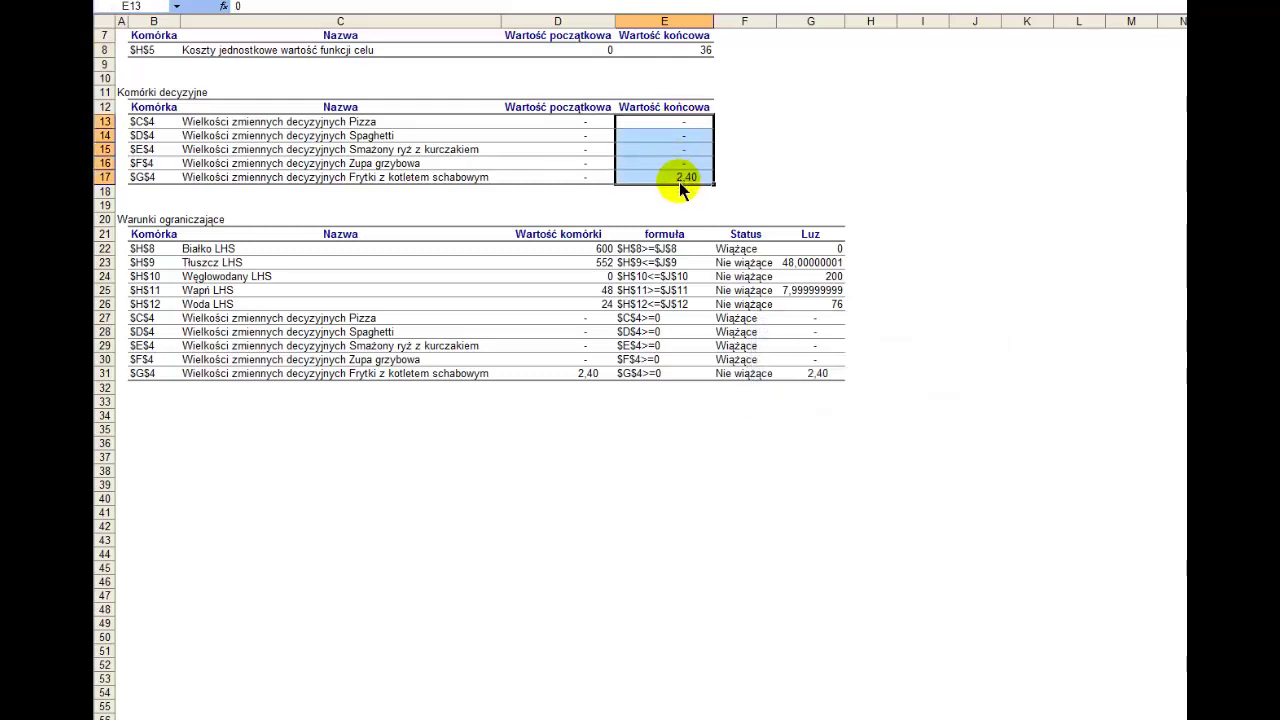
pyautogui.moveTo(211, 248); pyautogui.dragTo(214, 300)
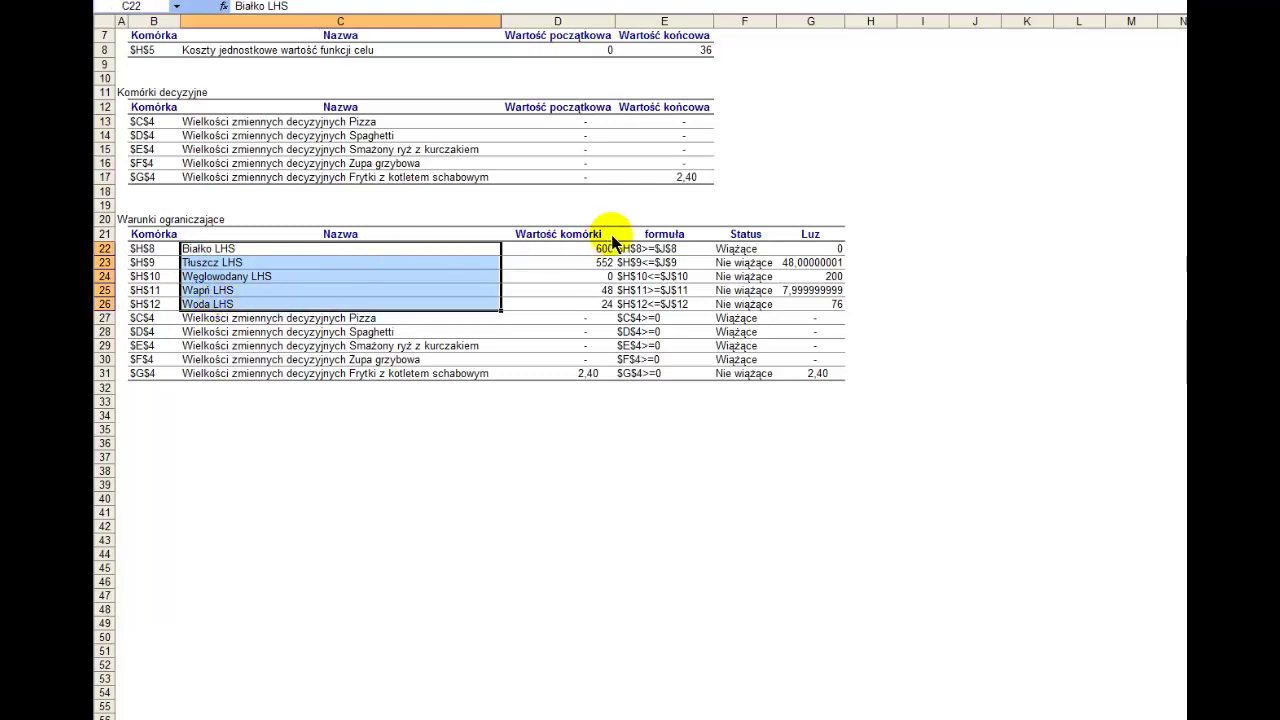
pyautogui.moveTo(592, 250); pyautogui.dragTo(594, 310)
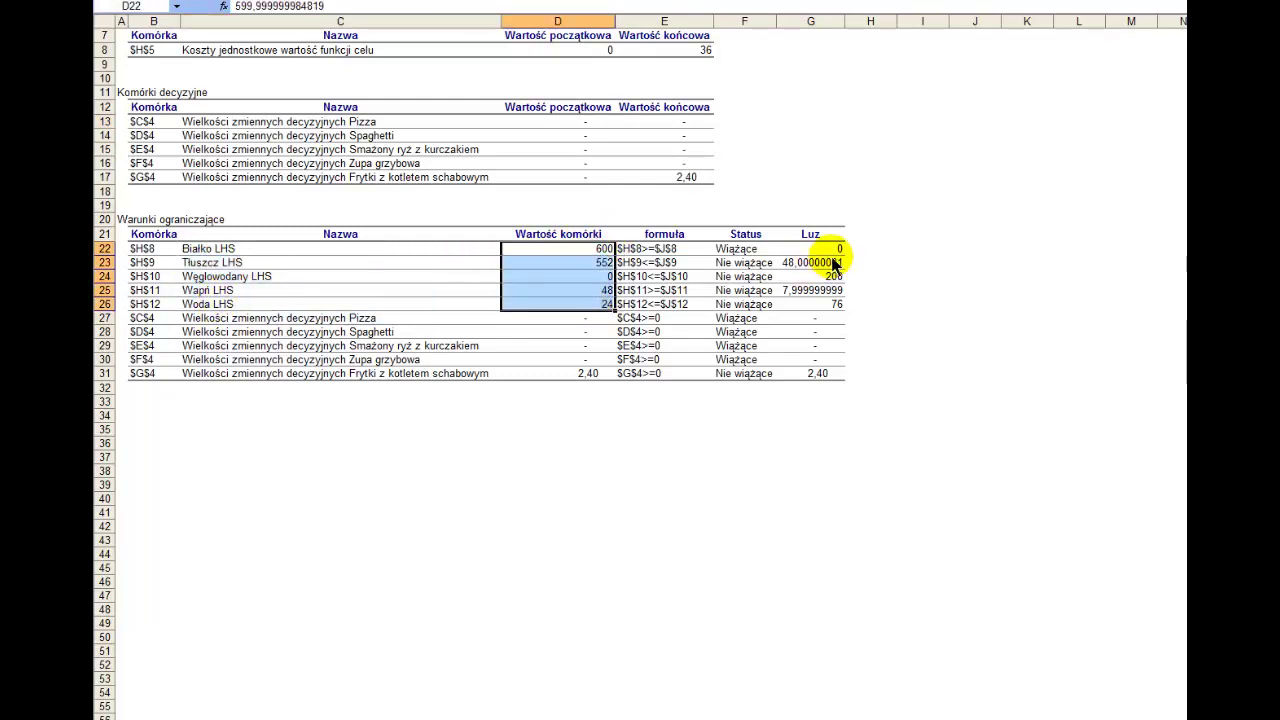
pyautogui.moveTo(832, 248); pyautogui.dragTo(840, 308)
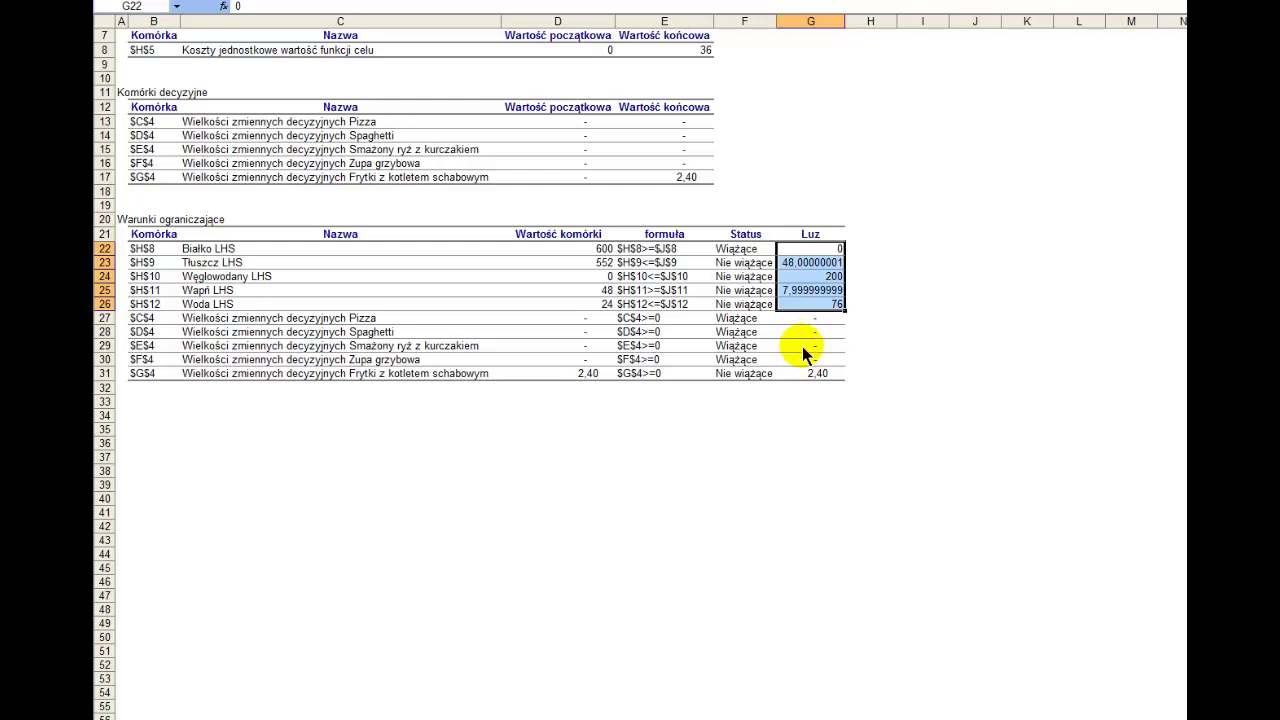
pyautogui.click(705, 716)
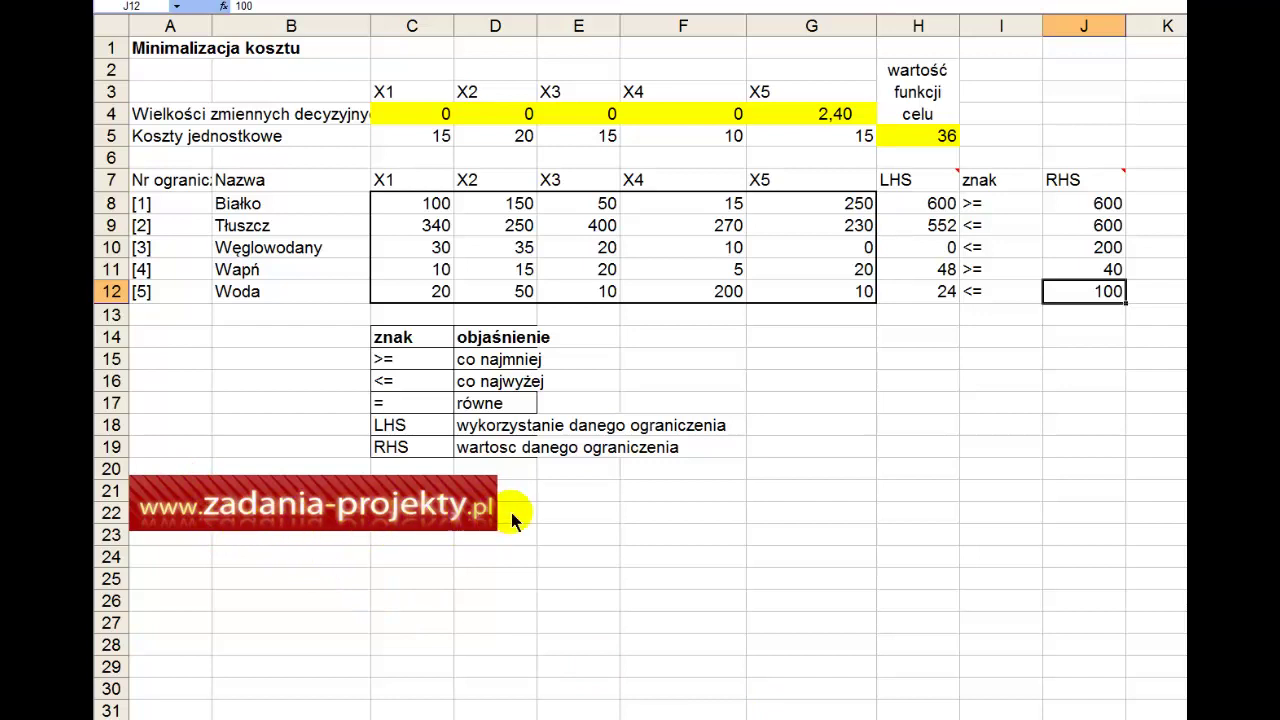
# Step: Enter the contact e-mail address in cell E21 and make it bold
pyautogui.click(598, 492)
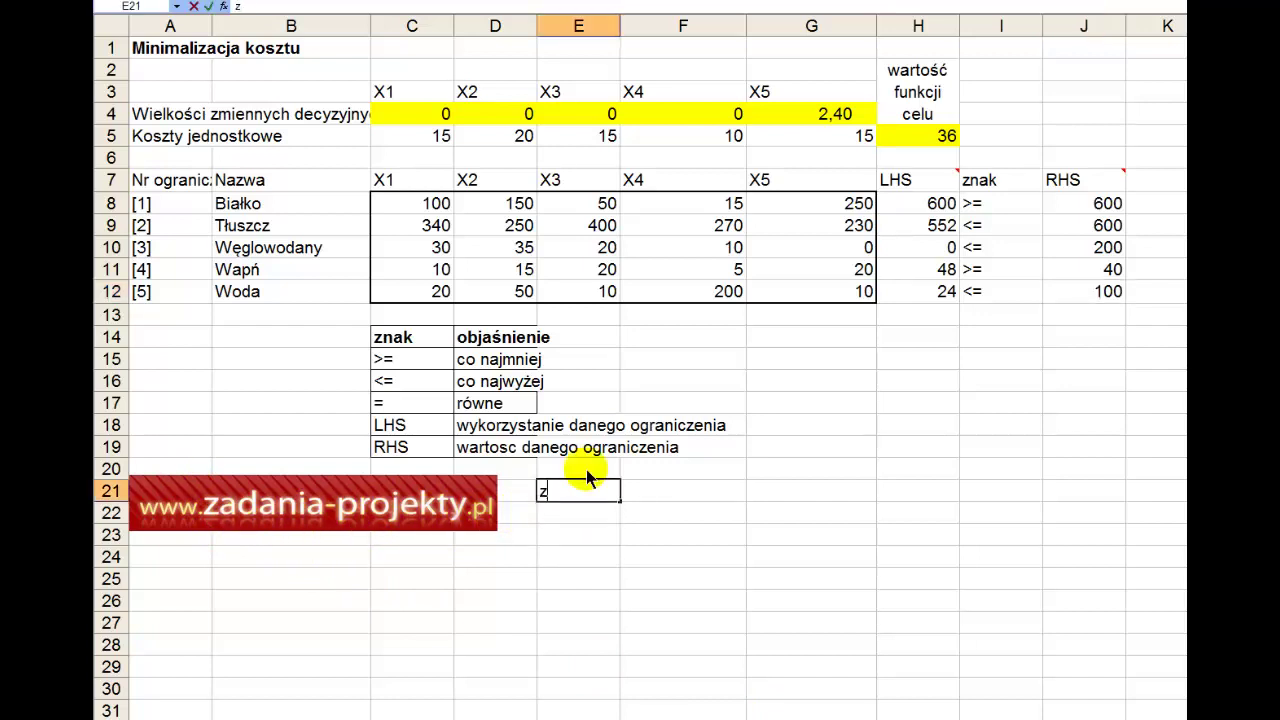
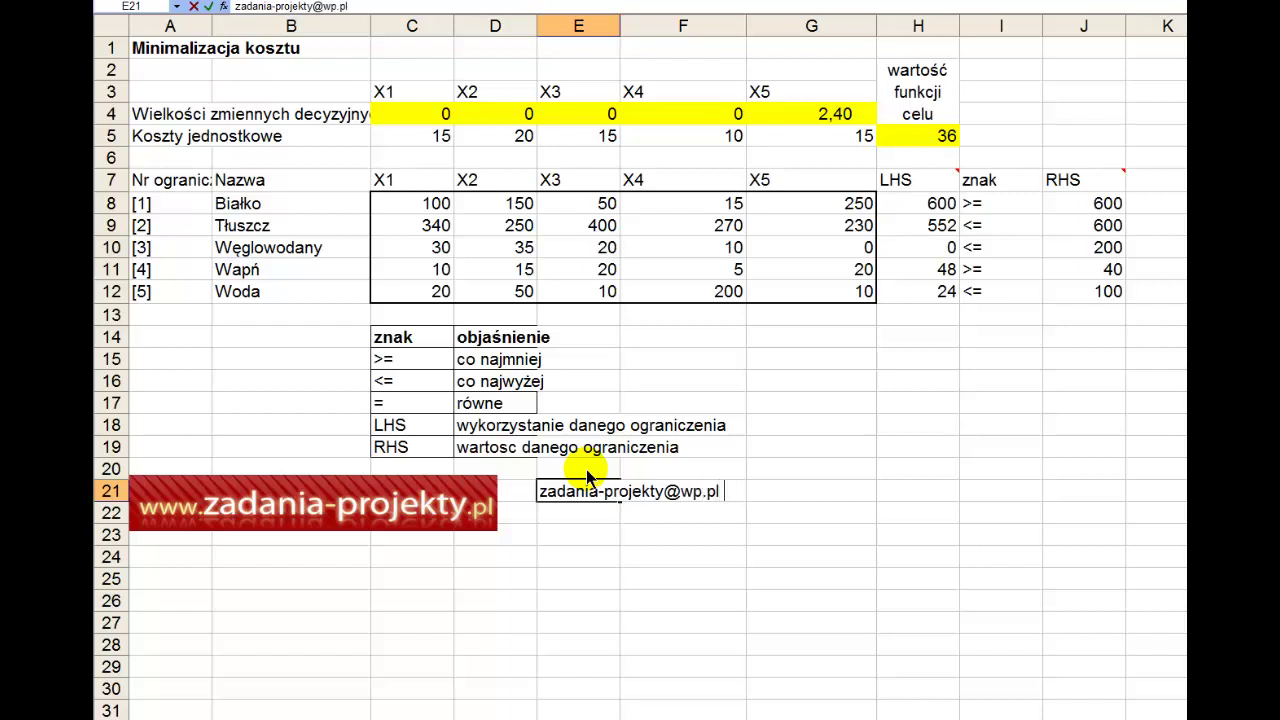
pyautogui.press('Return')
pyautogui.press('Up')
pyautogui.hotkey('ctrl', 'b')
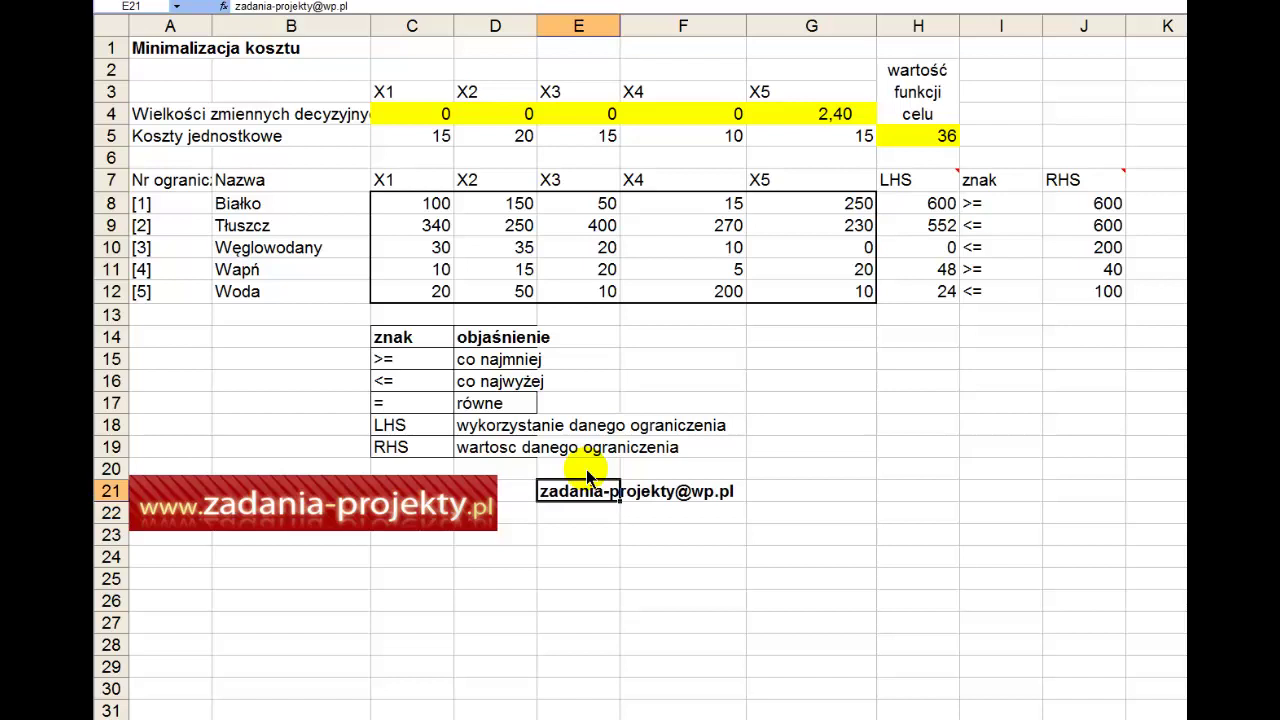